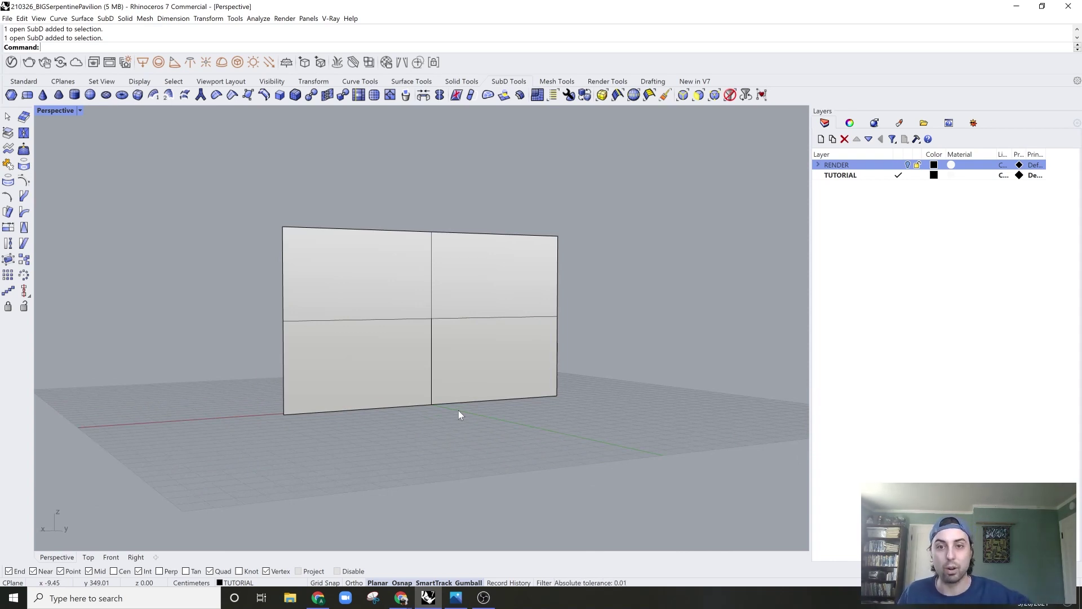
# - Switch to the browser and study the "Wall becomes space" diagram of the Serpentine Pavilion, and return to the Rhino model
pyautogui.moveTo(417, 363)
pyautogui.mouseDown(button='right')
pyautogui.moveTo(442, 389)
pyautogui.moveTo(408, 358)
pyautogui.moveTo(455, 376)
pyautogui.moveTo(486, 366)
pyautogui.moveTo(502, 336)
pyautogui.moveTo(491, 354)
pyautogui.mouseUp(button='right')
pyautogui.click(468, 363)
pyautogui.click(459, 428)
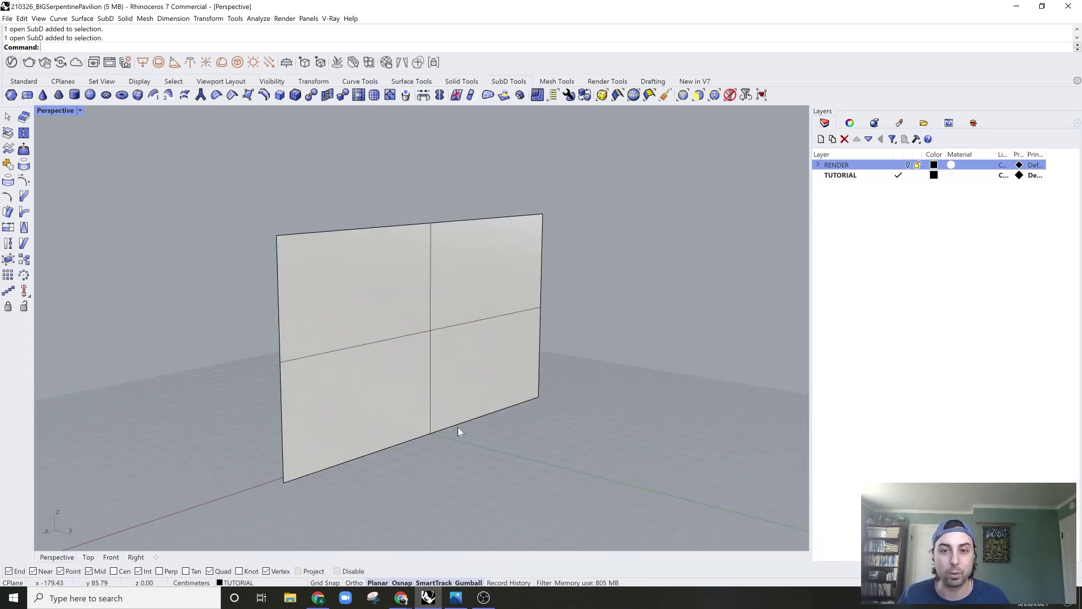
pyautogui.moveTo(459, 429); pyautogui.dragTo(468, 430, button='right')
pyautogui.hotkey('alt', 'Tab')
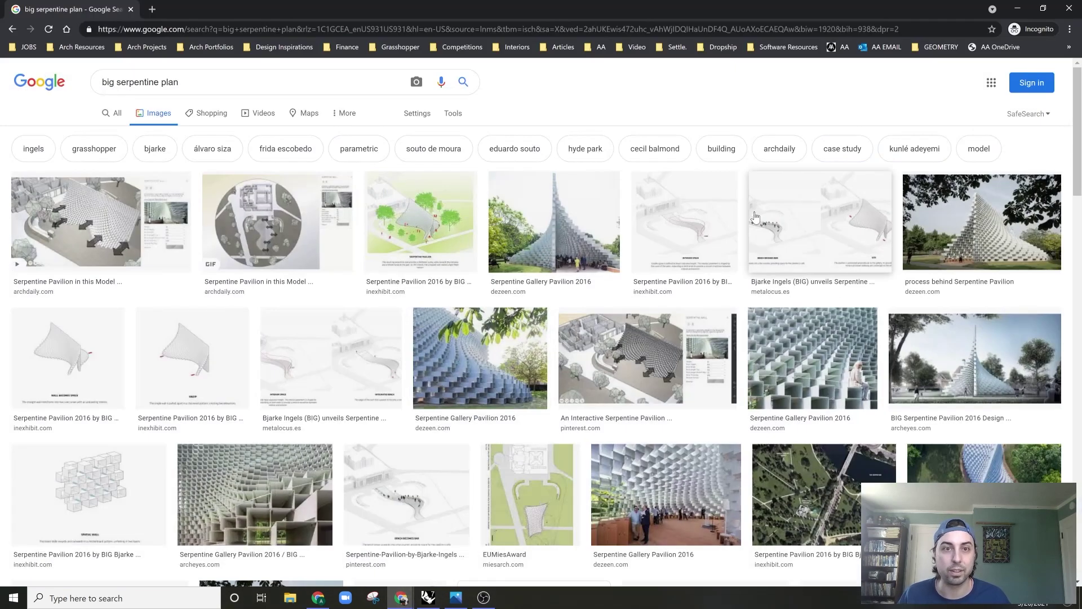
pyautogui.click(110, 369)
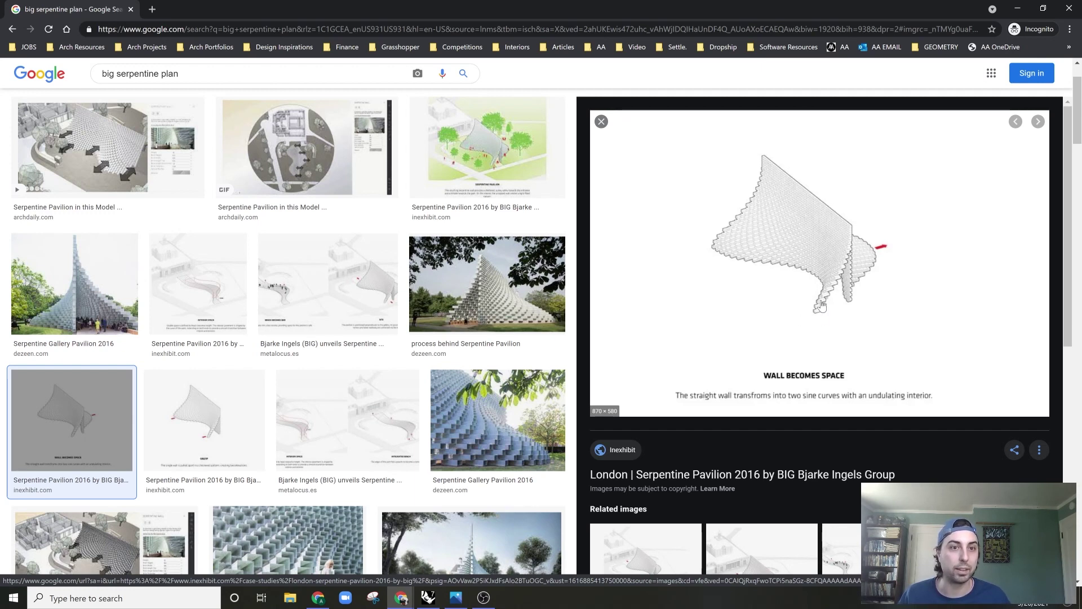
pyautogui.click(1018, 8)
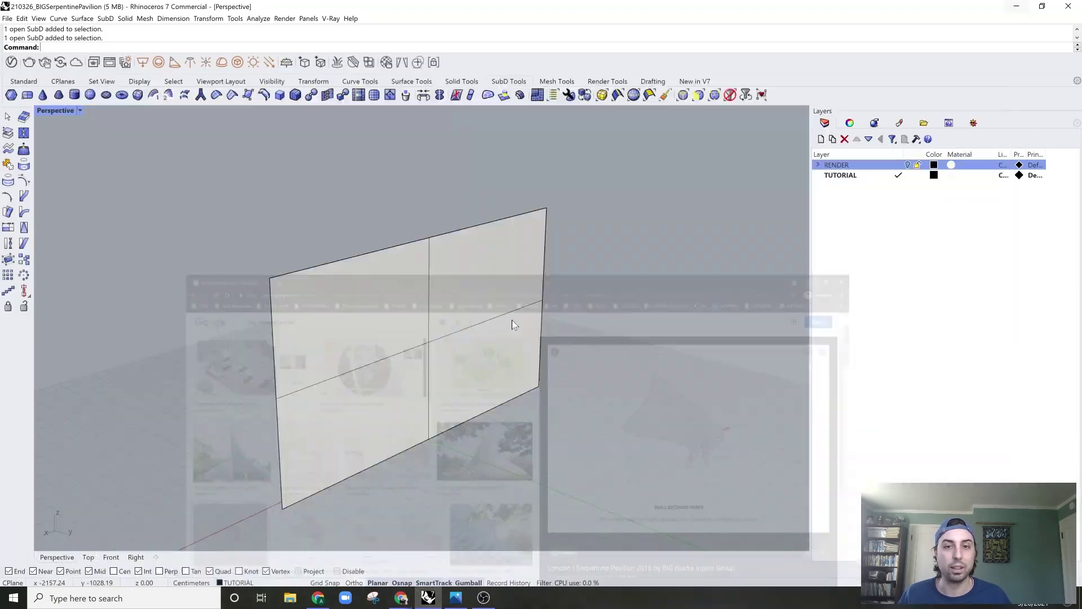
# - Pull the SubD wall's bottom centre vertex outward along the green axis, away from the wall plane
pyautogui.click(429, 352)
pyautogui.moveTo(451, 356); pyautogui.dragTo(499, 364, button='right')
pyautogui.click(611, 448)
pyautogui.keyDown('ctrl'); pyautogui.keyDown('shift'); pyautogui.click(435, 437); pyautogui.keyUp('shift'); pyautogui.keyUp('ctrl')
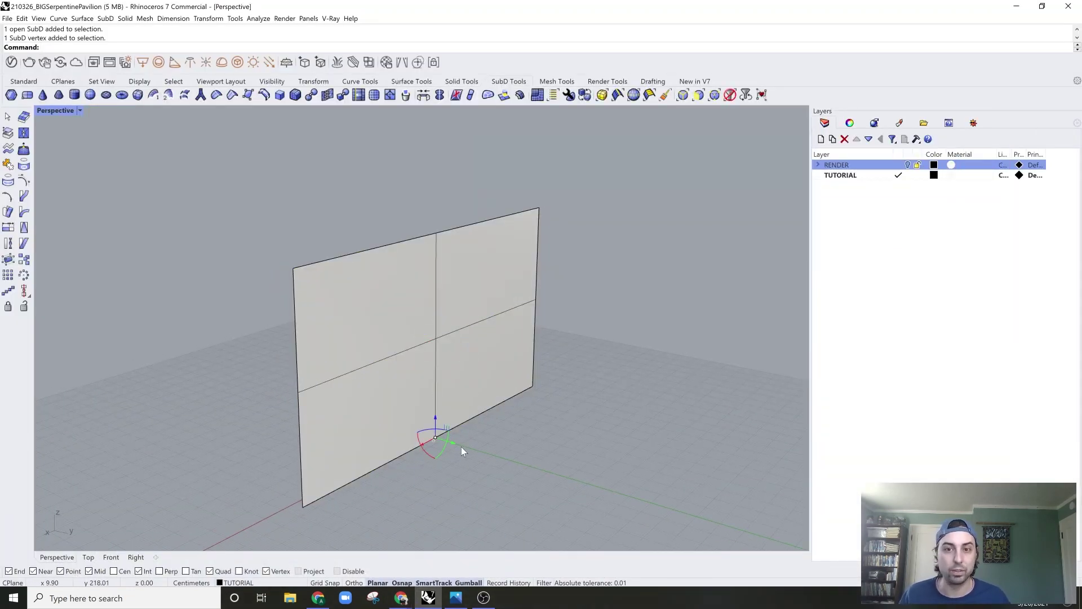
pyautogui.moveTo(455, 445); pyautogui.dragTo(591, 472)
# - Compare the bent wall's smooth and flat SubD displays from several angles
pyautogui.press('Tab')
pyautogui.press('Tab')
pyautogui.moveTo(592, 444); pyautogui.dragTo(537, 399, button='right')
pyautogui.press('Tab')
pyautogui.press('Tab')
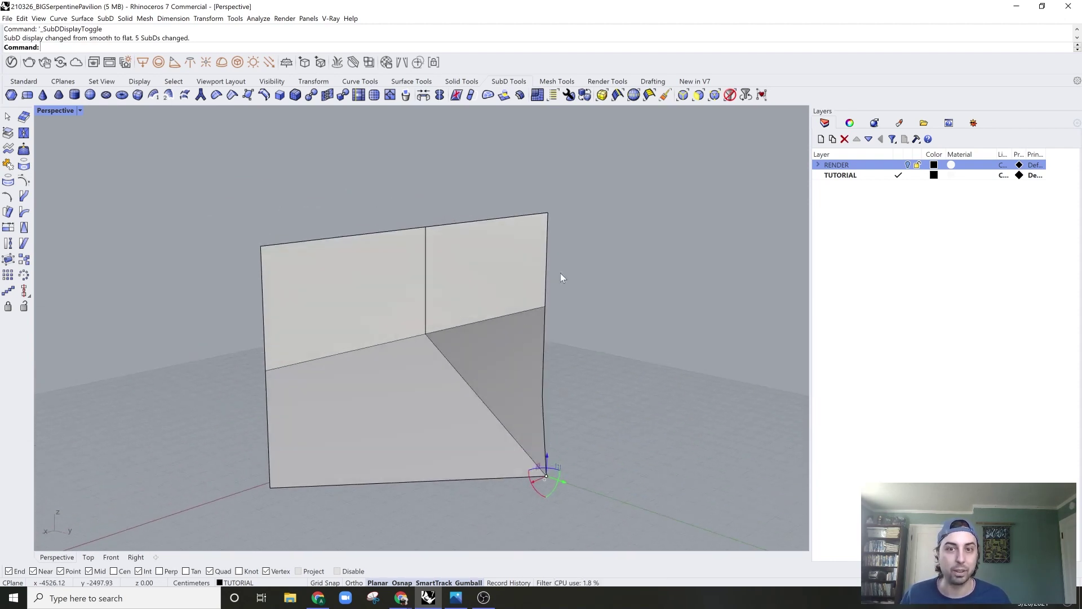
pyautogui.moveTo(484, 314); pyautogui.dragTo(512, 230, button='right')
pyautogui.press('Tab')
pyautogui.moveTo(503, 299); pyautogui.dragTo(497, 360, button='right')
pyautogui.press('Tab')
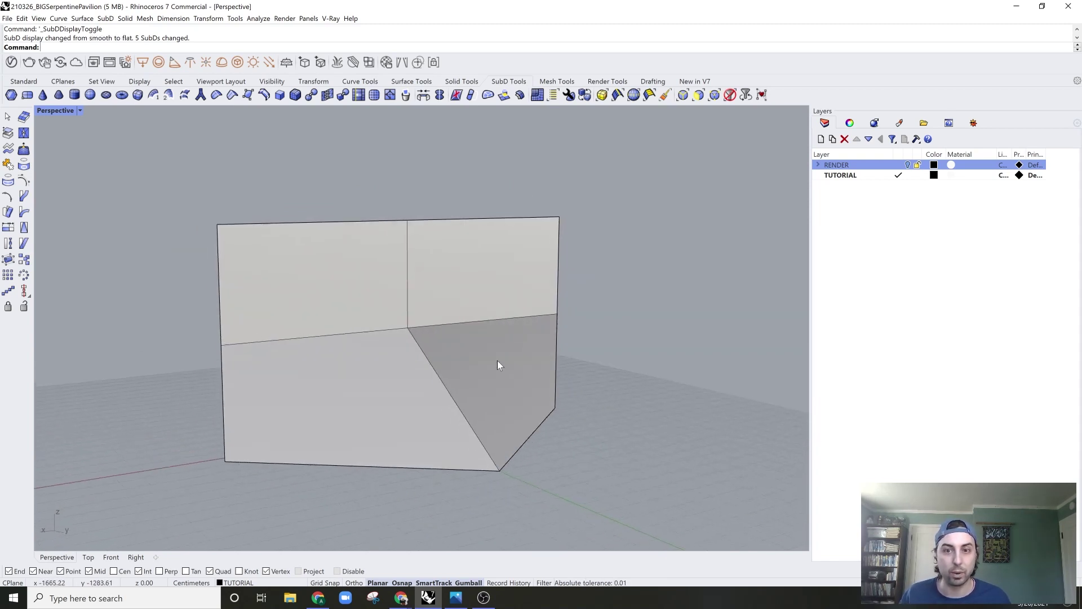
# - Insert a horizontal edge loop below the wall's middle edge loop with InsertEdge, on one side only
pyautogui.keyDown('ctrl'); pyautogui.keyDown('shift'); pyautogui.click(311, 337); pyautogui.keyUp('shift'); pyautogui.keyUp('ctrl')
pyautogui.click(647, 319)
pyautogui.keyDown('ctrl'); pyautogui.keyDown('shift'); pyautogui.doubleClick(434, 325); pyautogui.keyUp('shift'); pyautogui.keyUp('ctrl')
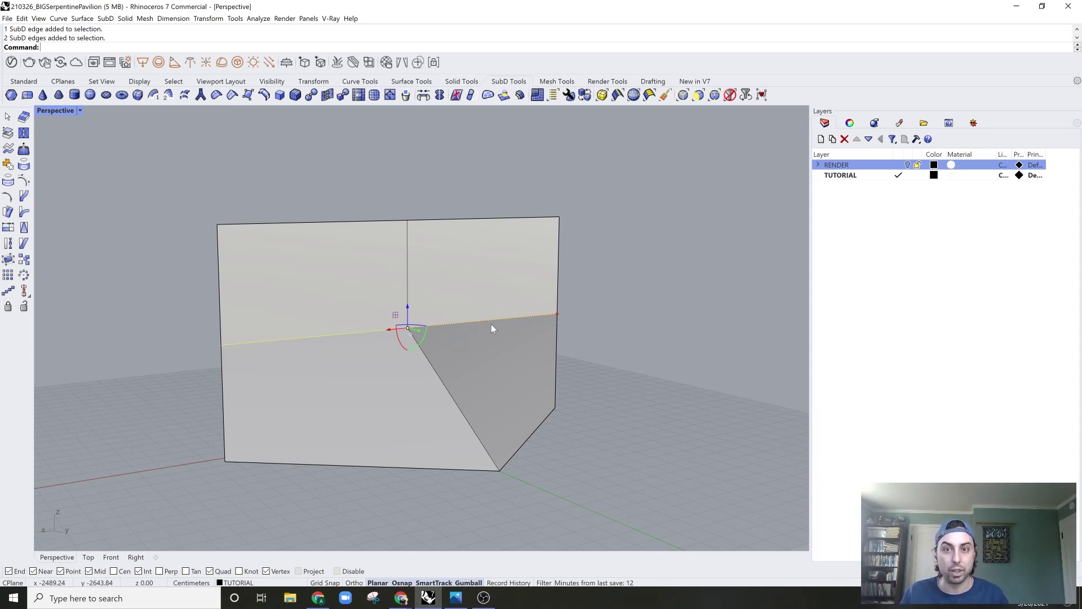
pyautogui.write('InsertEdge')
pyautogui.press('Return')
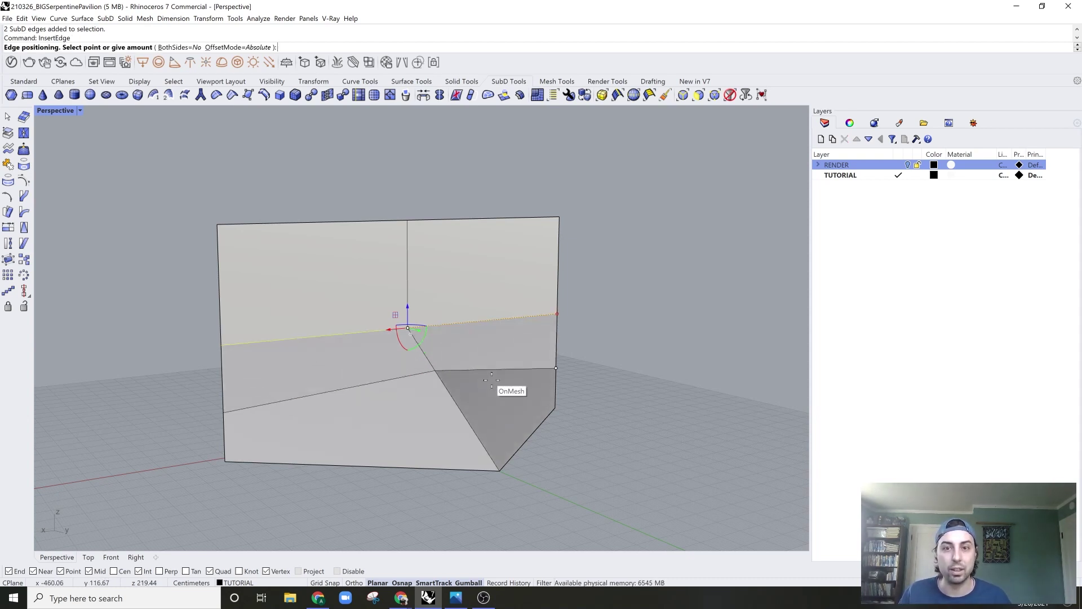
pyautogui.click(451, 378)
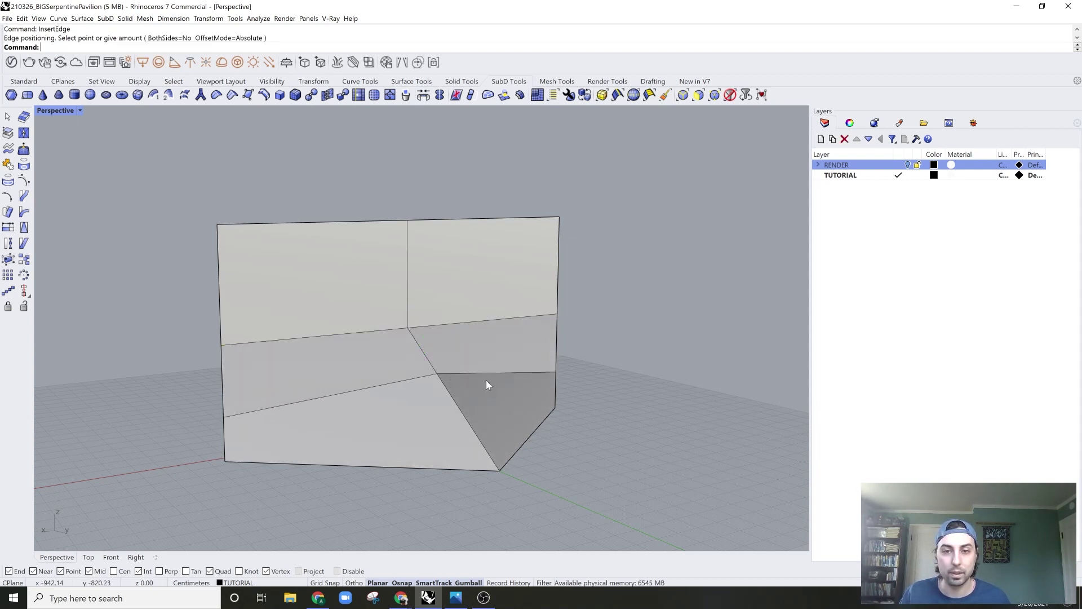
# - Pull the centre vertex of the new lower edge loop outward along the green axis to deepen the bulge
pyautogui.click(436, 373)
pyautogui.moveTo(430, 383); pyautogui.dragTo(502, 376, button='right')
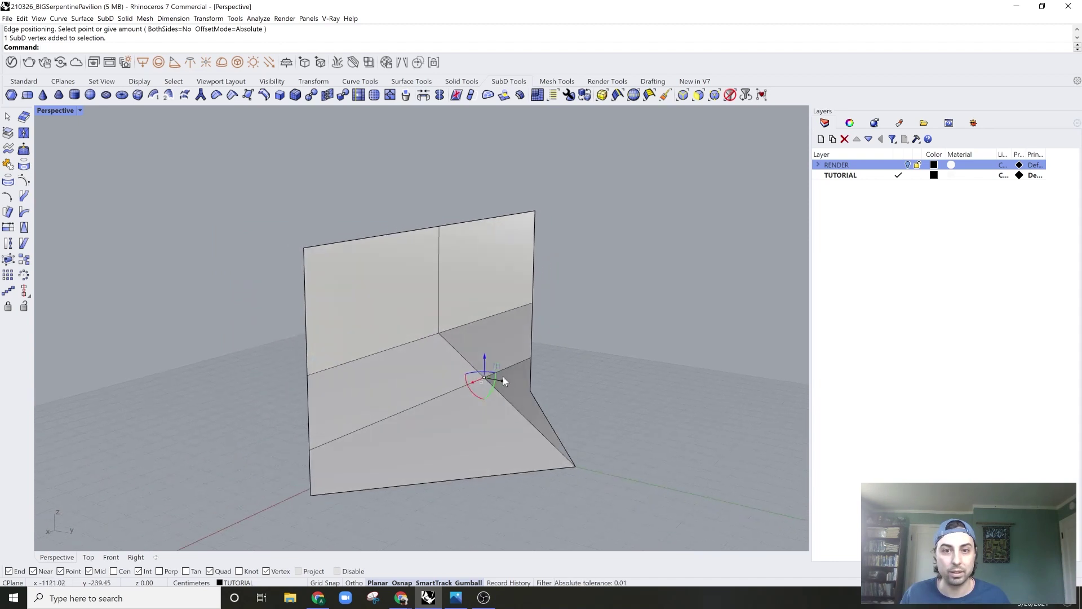
pyautogui.moveTo(503, 380); pyautogui.dragTo(581, 390)
pyautogui.press('Tab')
pyautogui.moveTo(623, 367); pyautogui.dragTo(549, 341, button='right')
pyautogui.press('Tab')
# - Examine the bulged wall's horizontal edge loop and its smooth form from several angles
pyautogui.keyDown('ctrl'); pyautogui.keyDown('shift'); pyautogui.doubleClick(450, 323); pyautogui.keyUp('shift'); pyautogui.keyUp('ctrl')
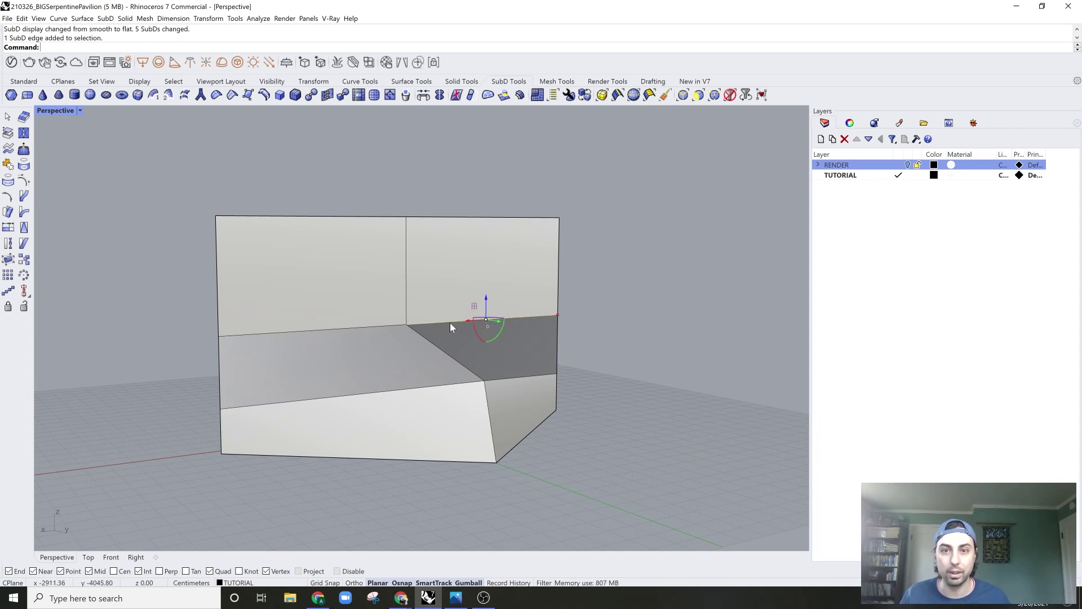
pyautogui.press('Tab')
pyautogui.moveTo(455, 309)
pyautogui.mouseDown(button='right')
pyautogui.moveTo(508, 304)
pyautogui.moveTo(459, 296)
pyautogui.mouseUp(button='right')
pyautogui.moveTo(459, 296); pyautogui.dragTo(472, 275)
pyautogui.press('Escape')
pyautogui.moveTo(472, 275); pyautogui.dragTo(565, 225, button='right')
pyautogui.press('Tab')
pyautogui.press('Tab')
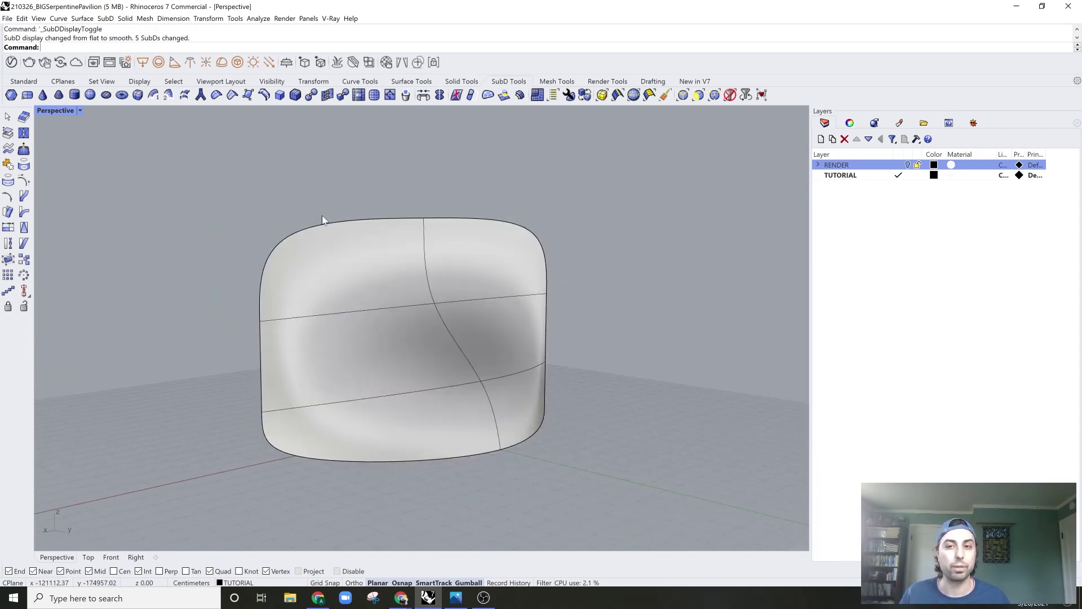
# - Crease the wall's four corner vertices and show the SubD in smooth display
pyautogui.press('Tab')
pyautogui.click(258, 219)
pyautogui.keyDown('shift'); pyautogui.click(547, 217); pyautogui.keyUp('shift')
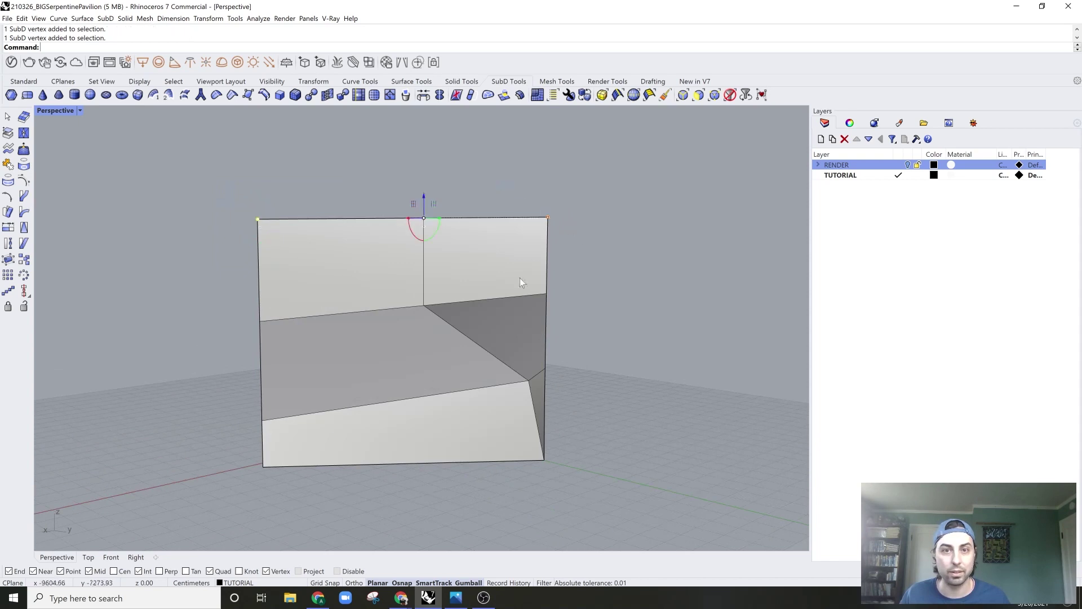
pyautogui.keyDown('shift'); pyautogui.moveTo(211, 434); pyautogui.dragTo(293, 511); pyautogui.keyUp('shift')
pyautogui.moveTo(372, 456); pyautogui.dragTo(534, 478, button='right')
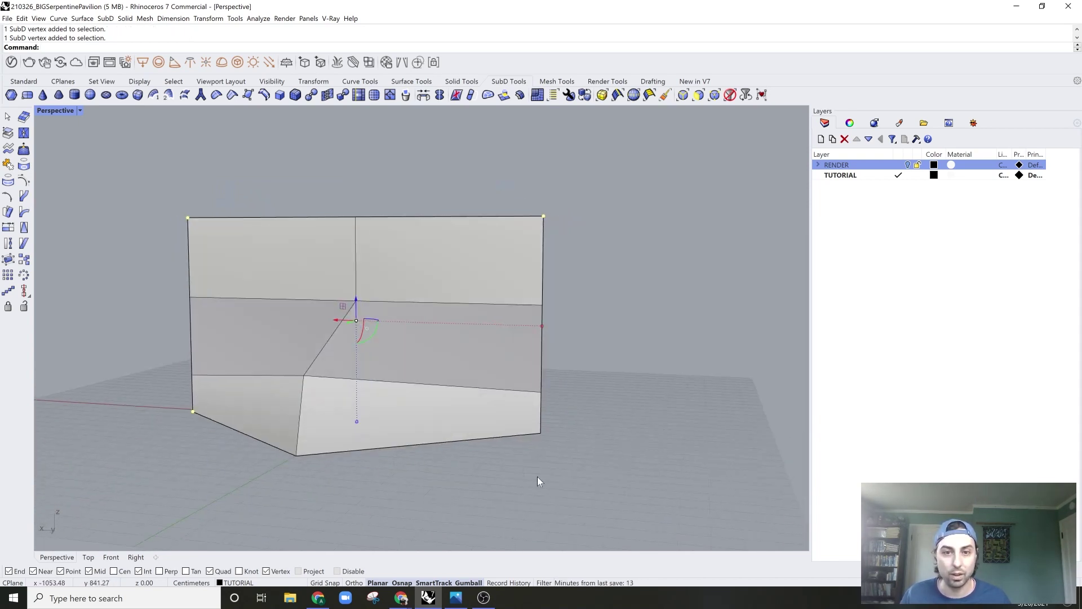
pyautogui.keyDown('shift'); pyautogui.moveTo(576, 430); pyautogui.dragTo(574, 426); pyautogui.keyUp('shift')
pyautogui.moveTo(575, 427); pyautogui.dragTo(528, 472, button='right')
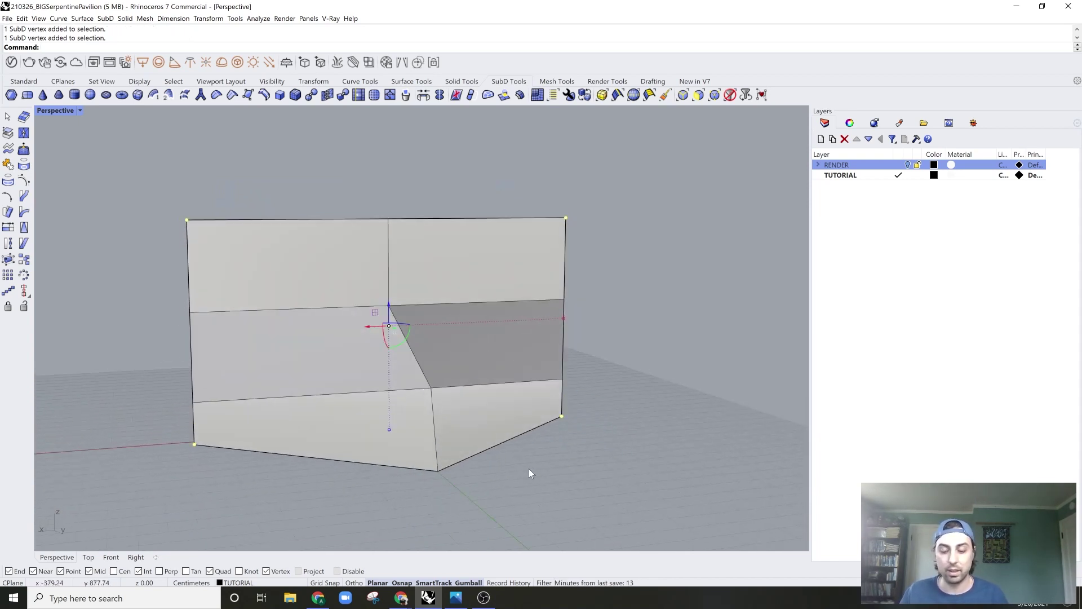
pyautogui.write('crease')
pyautogui.press('Return')
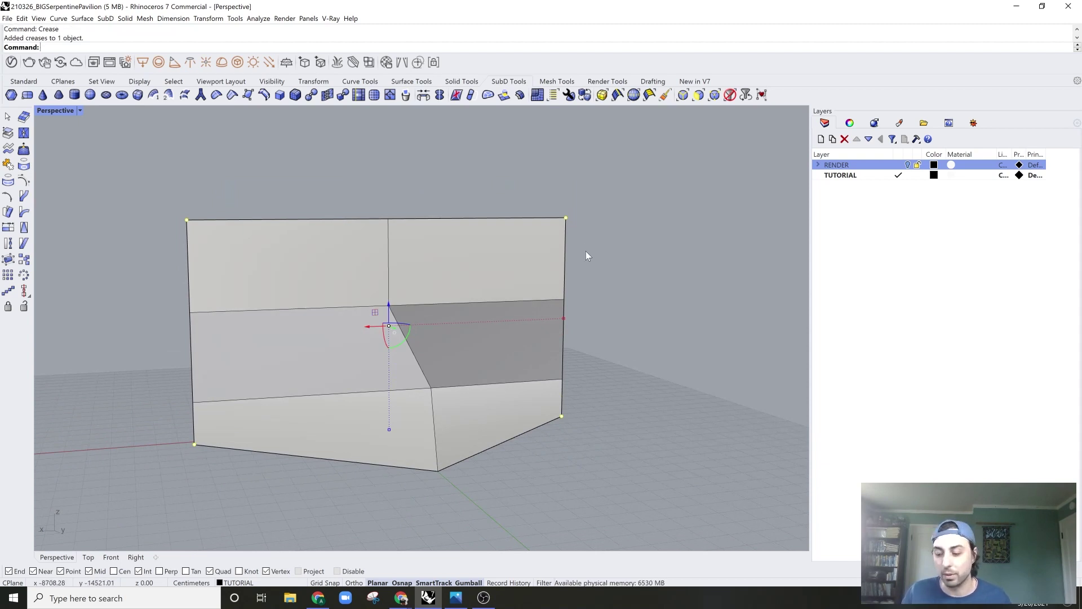
pyautogui.press('Tab')
pyautogui.moveTo(556, 271); pyautogui.dragTo(529, 289, button='right')
pyautogui.press('Escape')
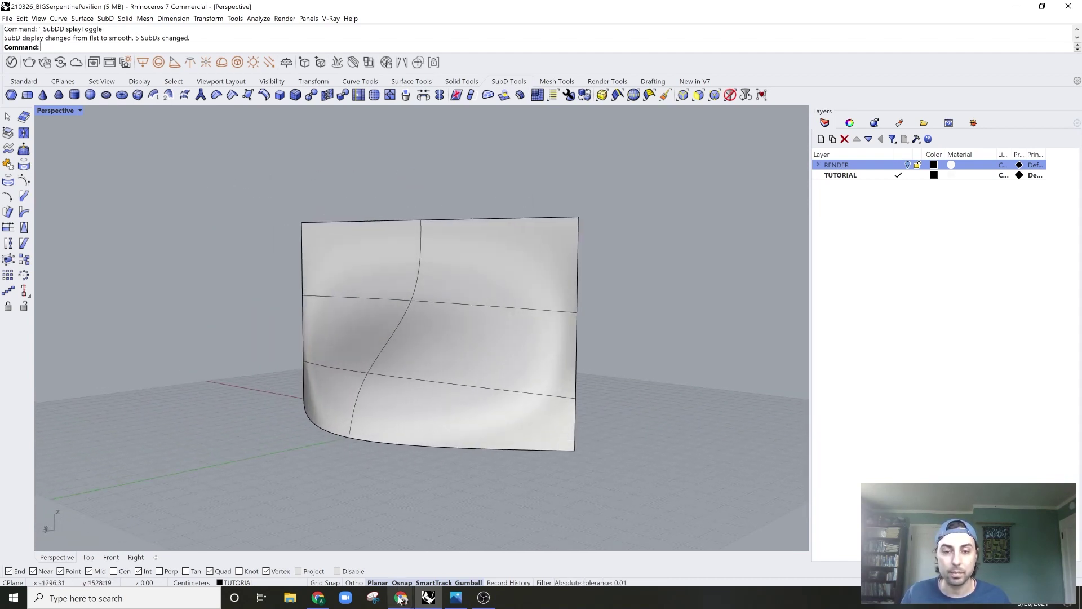
# - Check the pavilion reference images in the browser and compare them with the smooth wall back in Rhino
pyautogui.moveTo(401, 598)
pyautogui.click(473, 530)
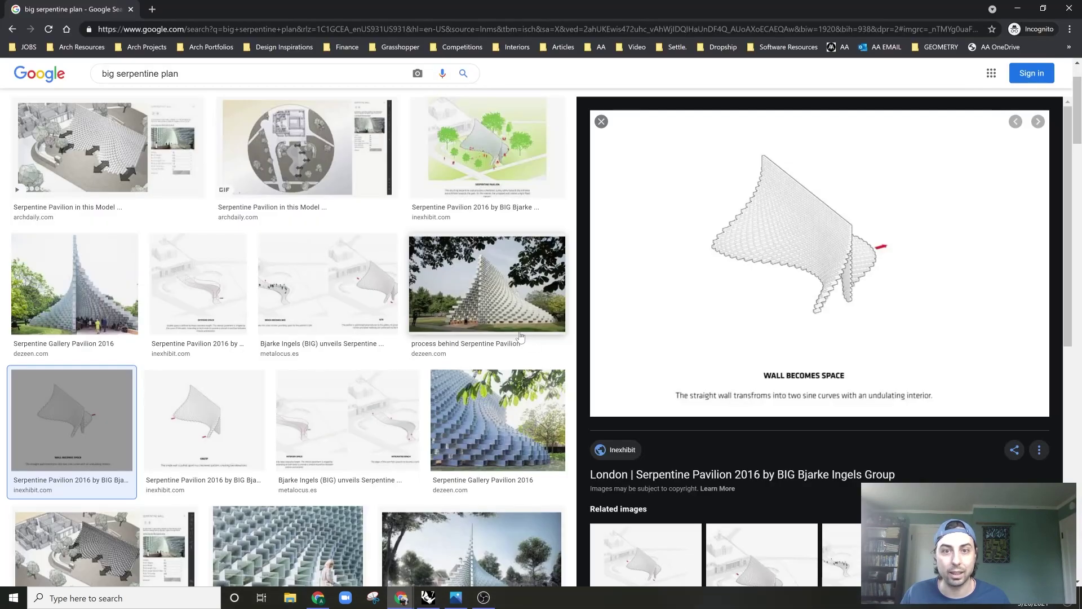
pyautogui.scroll(-4, 203, 419)
pyautogui.click(1016, 9)
pyautogui.moveTo(591, 355); pyautogui.dragTo(438, 413, button='right')
pyautogui.click(475, 387)
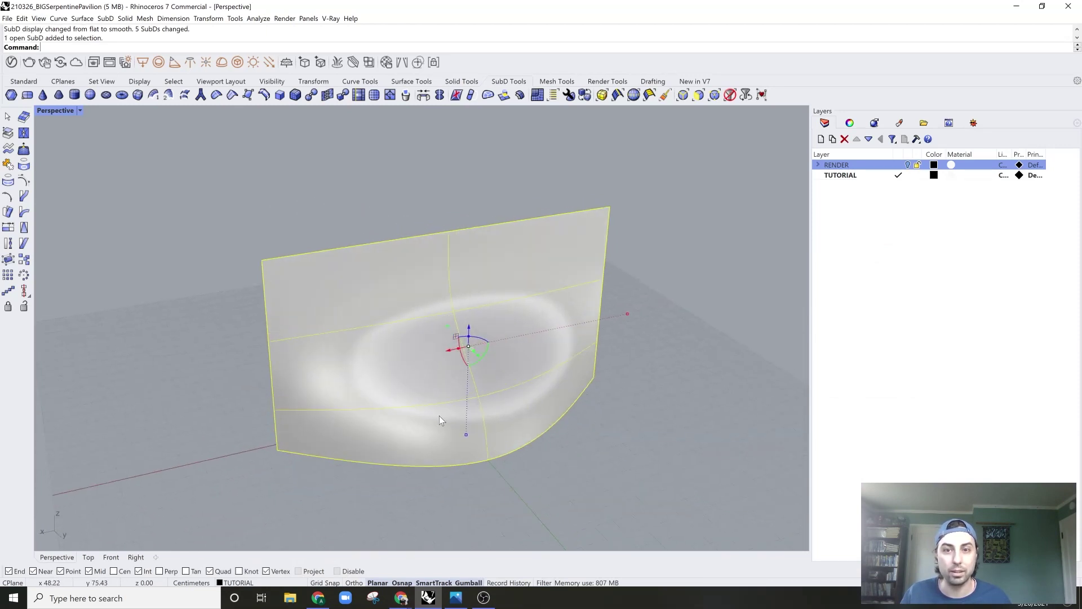
pyautogui.press('Tab')
pyautogui.moveTo(778, 388); pyautogui.dragTo(694, 367, button='right')
pyautogui.click(693, 367)
pyautogui.keyDown('ctrl'); pyautogui.keyDown('shift'); pyautogui.doubleClick(257, 330); pyautogui.keyUp('shift'); pyautogui.keyUp('ctrl')
pyautogui.click(229, 323)
pyautogui.keyDown('ctrl'); pyautogui.keyDown('shift'); pyautogui.click(251, 270); pyautogui.keyUp('shift'); pyautogui.keyUp('ctrl')
pyautogui.keyDown('ctrl'); pyautogui.keyDown('shift'); pyautogui.click(260, 347); pyautogui.keyUp('shift'); pyautogui.keyUp('ctrl')
pyautogui.keyDown('ctrl'); pyautogui.keyDown('shift'); pyautogui.click(263, 400); pyautogui.keyUp('shift'); pyautogui.keyUp('ctrl')
pyautogui.write('InsertEdge')
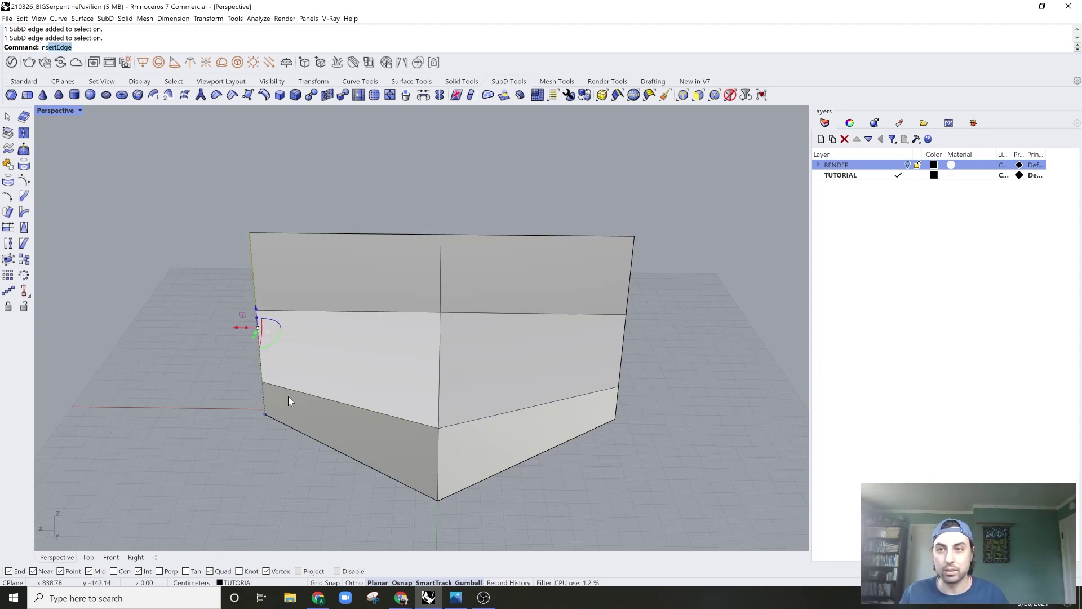
pyautogui.press('Return')
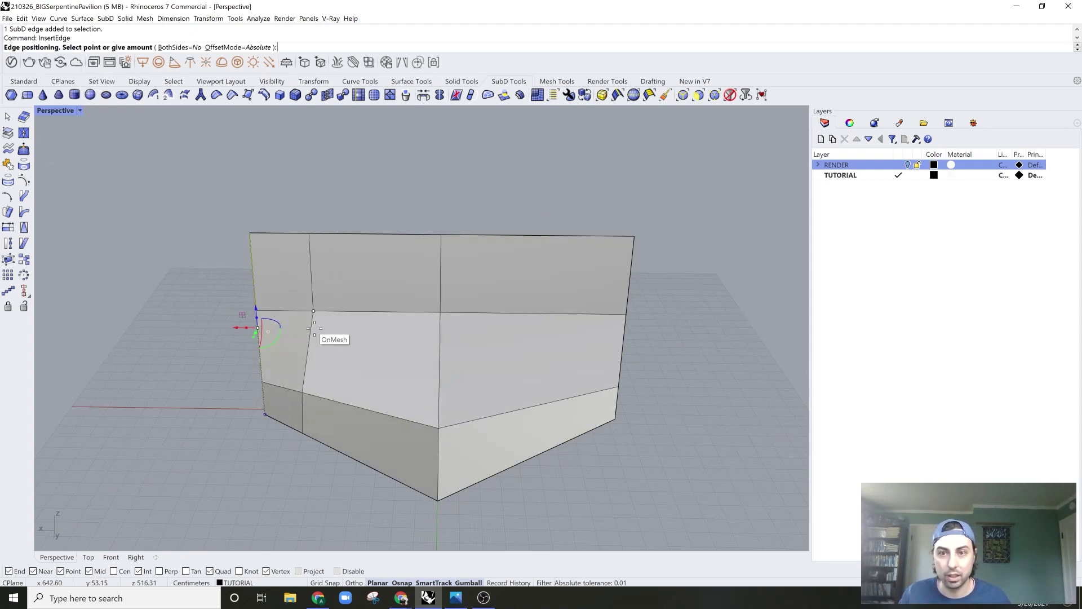
pyautogui.press('Escape')
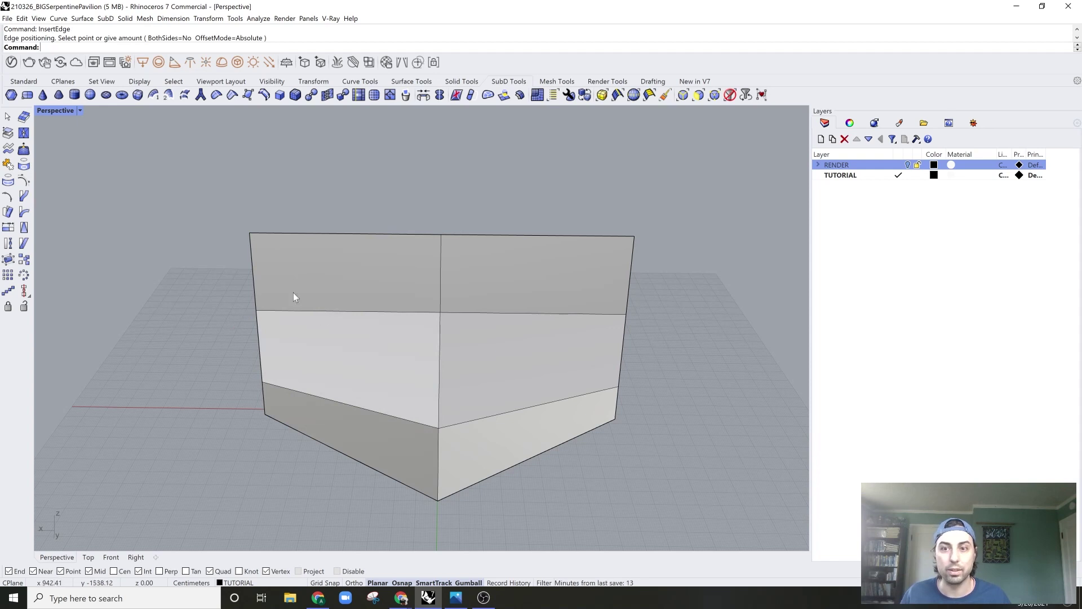
# - Insert a vertical edge loop slightly inward from the wall's left side edge
pyautogui.press('Return')
pyautogui.click(259, 372)
pyautogui.press('Return')
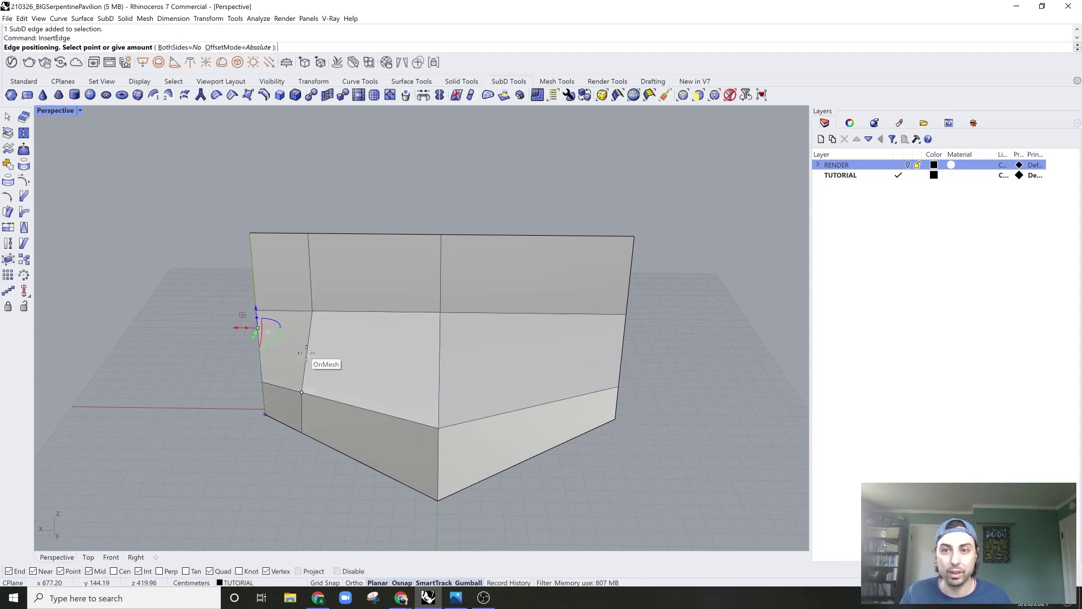
pyautogui.click(305, 338)
# - Try to insert a matching vertical edge loop beside the wall's right side edge, and undo the side edge insertion
pyautogui.press('Return')
pyautogui.click(631, 287)
pyautogui.press('Return')
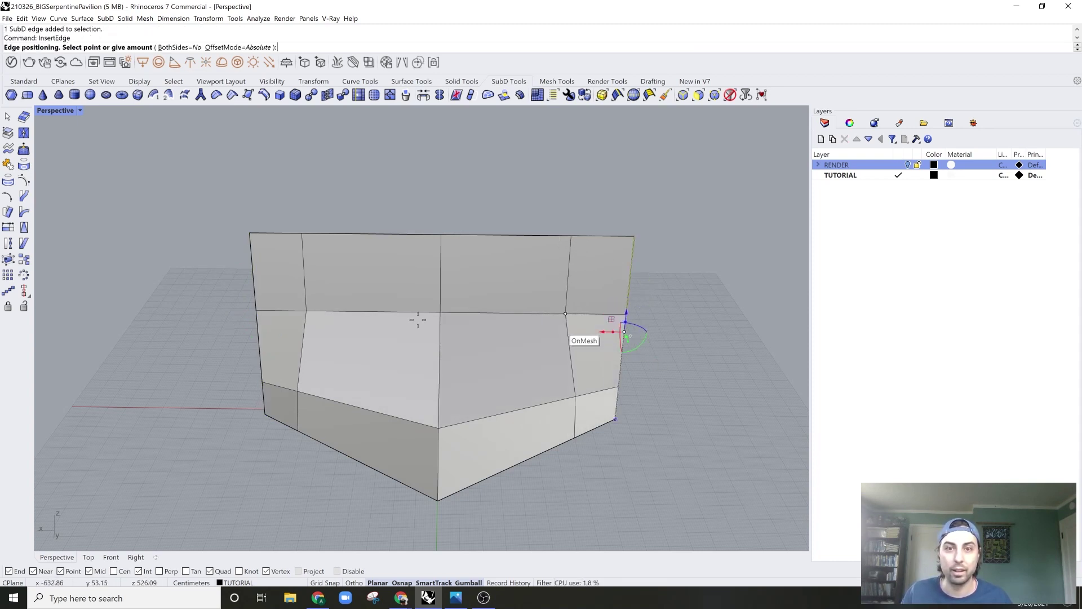
pyautogui.press('Escape')
pyautogui.hotkey('ctrl', 'z')
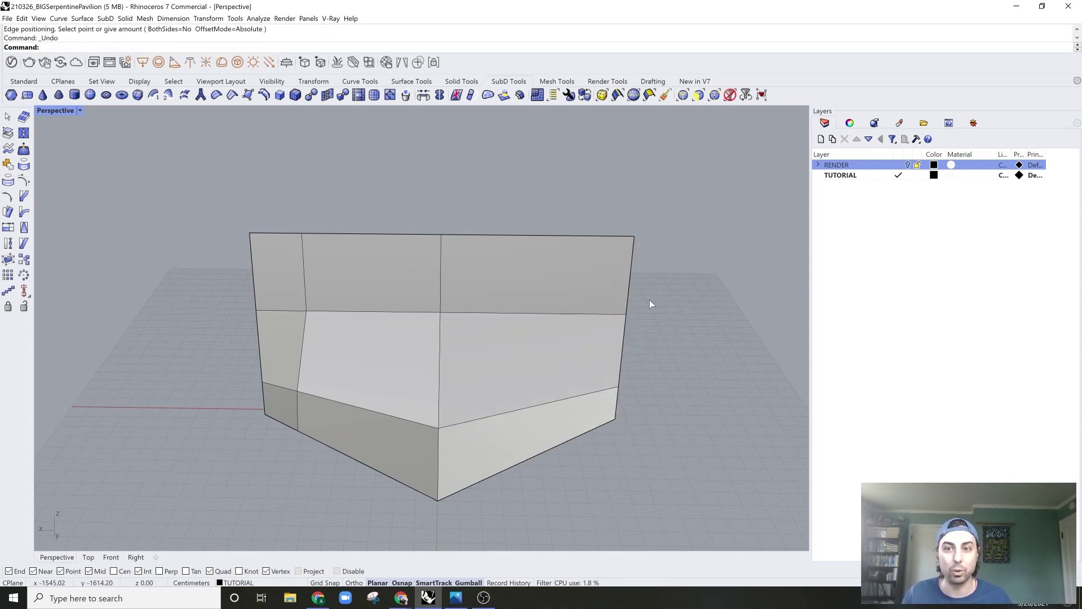
pyautogui.moveTo(467, 320); pyautogui.dragTo(527, 334, button='right')
pyautogui.hotkey('ctrl', 'y')
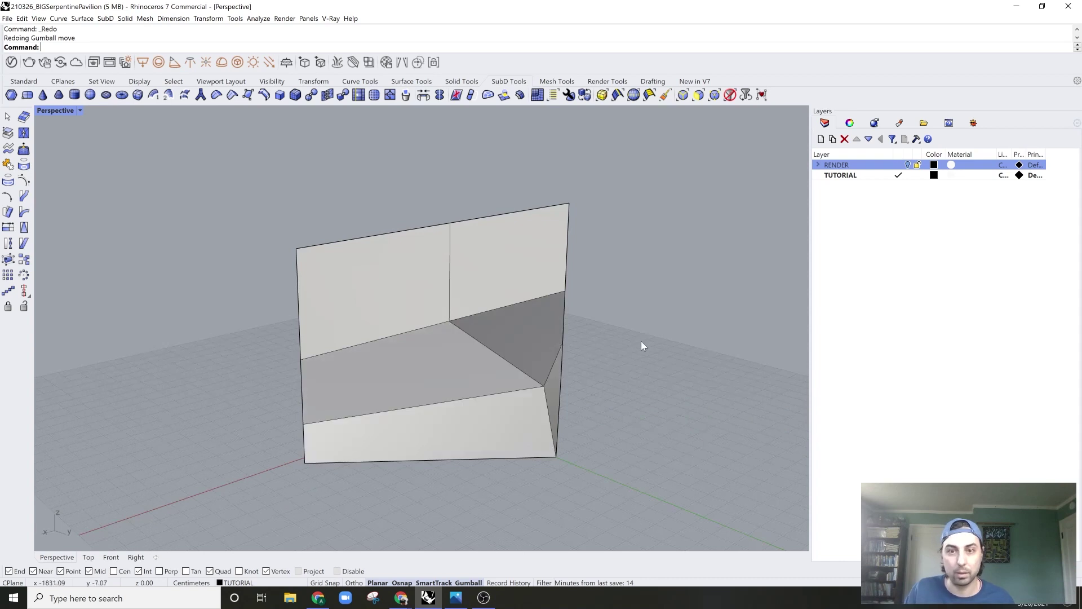
# - Insert vertical edge loops on both sides of the wall's central vertical loop with BothSides=Yes, close to the side edges
pyautogui.moveTo(636, 345); pyautogui.dragTo(536, 351, button='right')
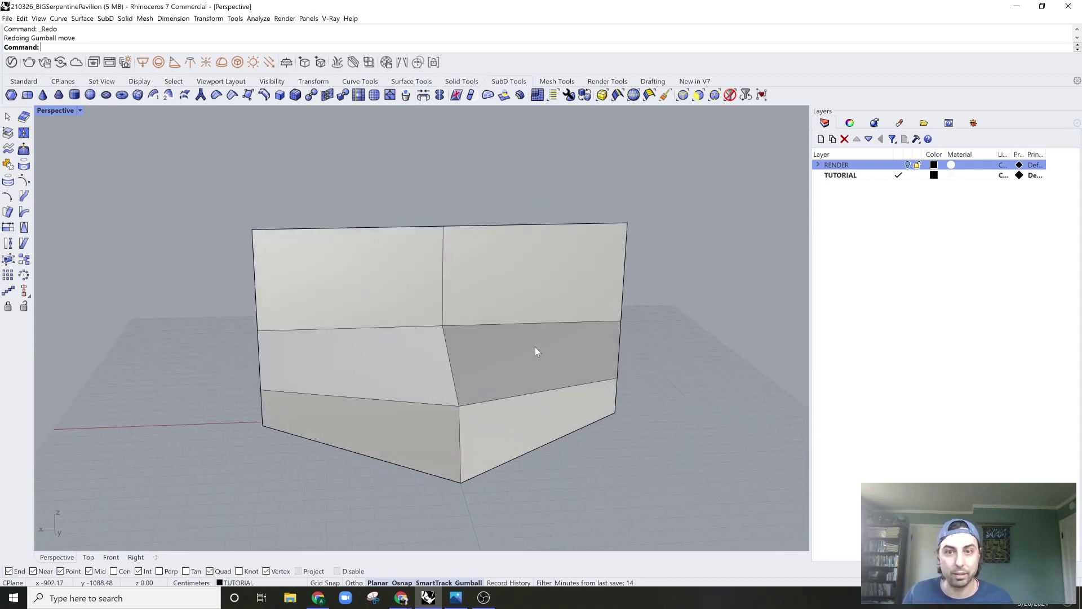
pyautogui.keyDown('ctrl'); pyautogui.keyDown('shift'); pyautogui.doubleClick(443, 282); pyautogui.keyUp('shift'); pyautogui.keyUp('ctrl')
pyautogui.moveTo(455, 292); pyautogui.dragTo(448, 290, button='right')
pyautogui.write('insertedge')
pyautogui.press('Return')
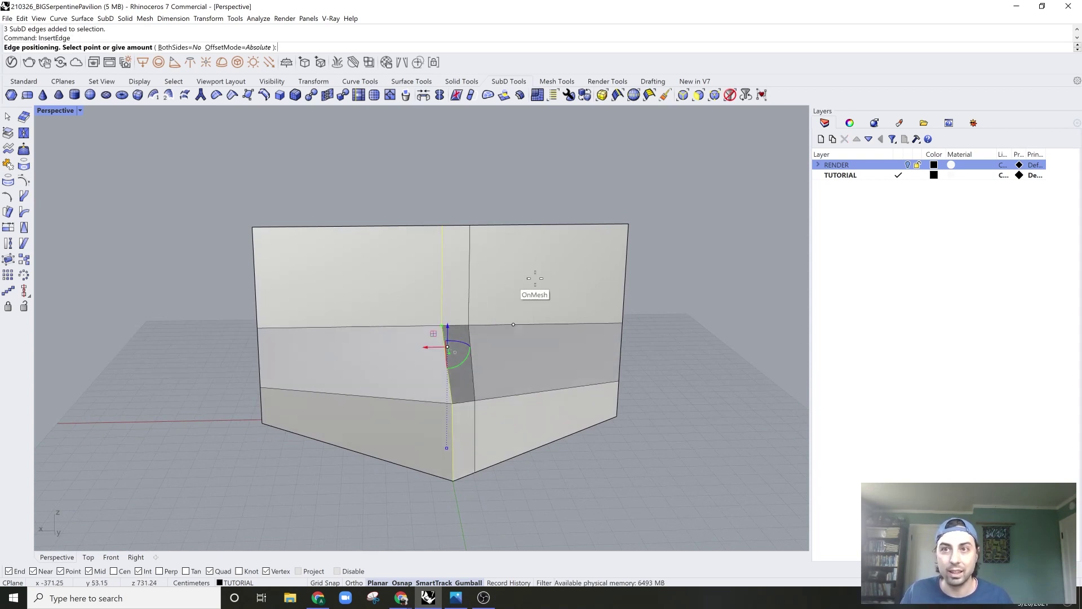
pyautogui.write('b')
pyautogui.press('Return')
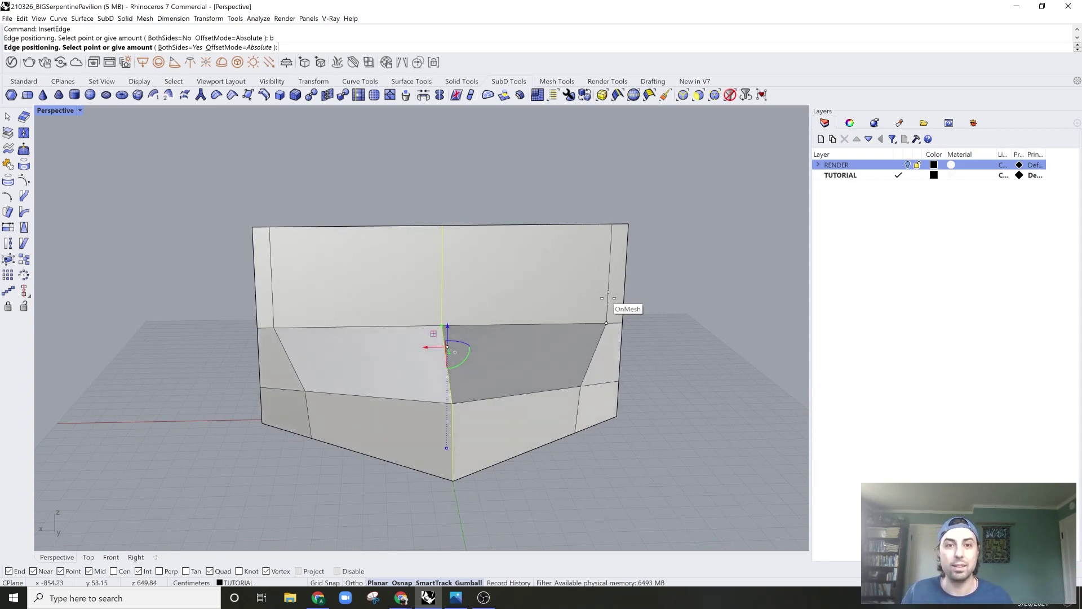
pyautogui.click(525, 308)
pyautogui.press('Tab')
pyautogui.moveTo(600, 350); pyautogui.dragTo(579, 401, button='right')
pyautogui.press('Tab')
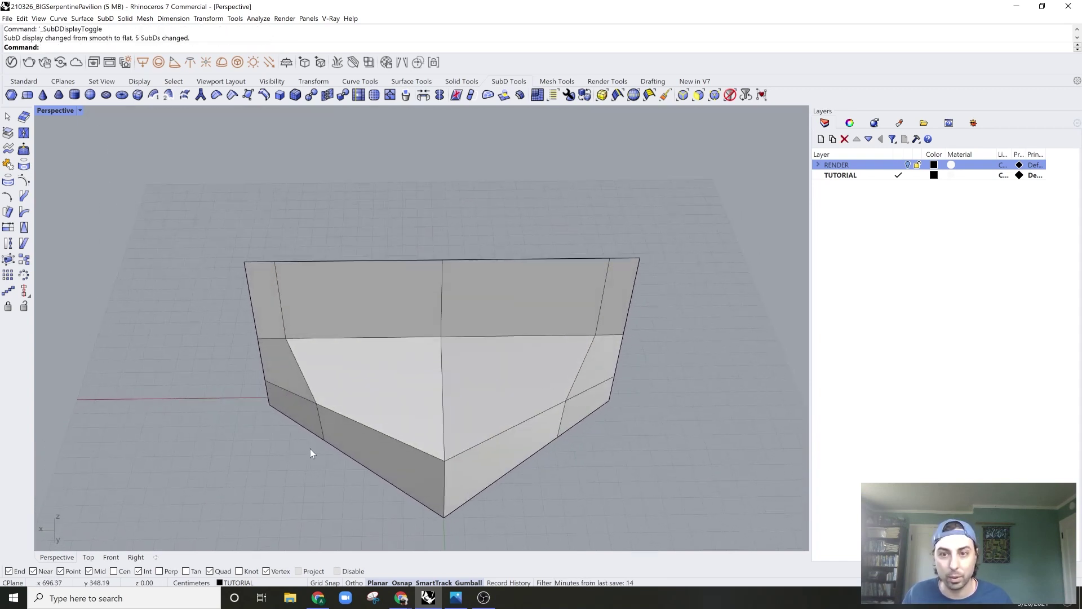
# - Move the lowest segments of both new vertical edge loops back toward the wall plane along the green axis
pyautogui.keyDown('ctrl'); pyautogui.keyDown('shift'); pyautogui.moveTo(305, 456); pyautogui.dragTo(328, 399); pyautogui.keyUp('shift'); pyautogui.keyUp('ctrl')
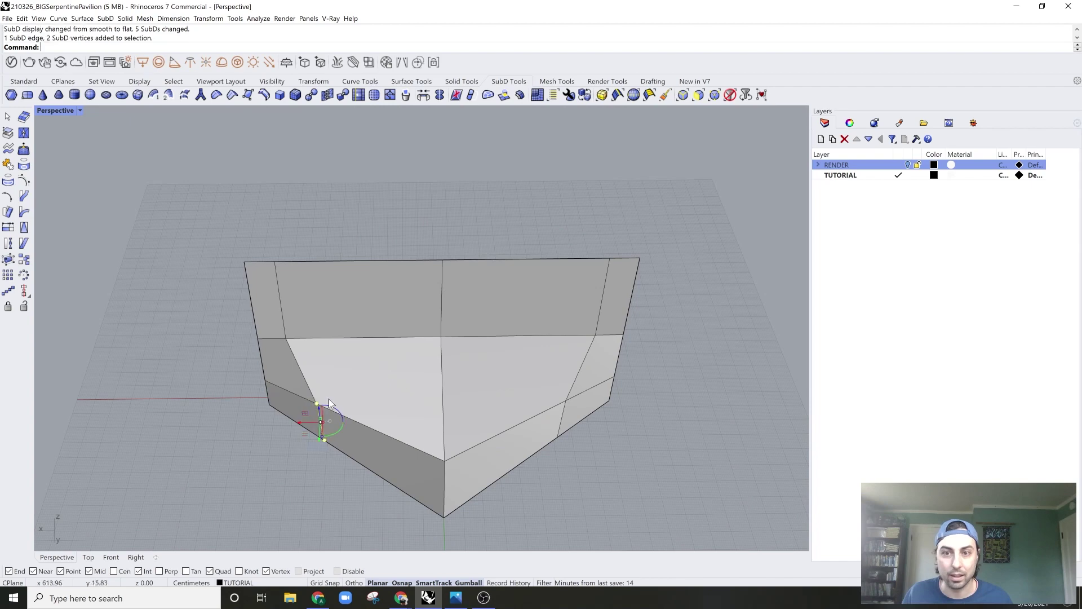
pyautogui.keyDown('shift'); pyautogui.moveTo(497, 437); pyautogui.dragTo(416, 429, button='right'); pyautogui.keyUp('shift')
pyautogui.keyDown('ctrl'); pyautogui.keyDown('shift'); pyautogui.click(488, 410); pyautogui.keyUp('shift'); pyautogui.keyUp('ctrl')
pyautogui.moveTo(505, 377); pyautogui.dragTo(475, 420, button='right')
pyautogui.moveTo(477, 418); pyautogui.dragTo(450, 404)
pyautogui.press('Tab')
pyautogui.moveTo(480, 416); pyautogui.dragTo(369, 419, button='right')
pyautogui.press('Tab')
# - Align the lowest segments of both side edge loops with the wall's bottom corner using SetPt with only Set Y, aligned to World
pyautogui.write('etPt')
pyautogui.press('Return')
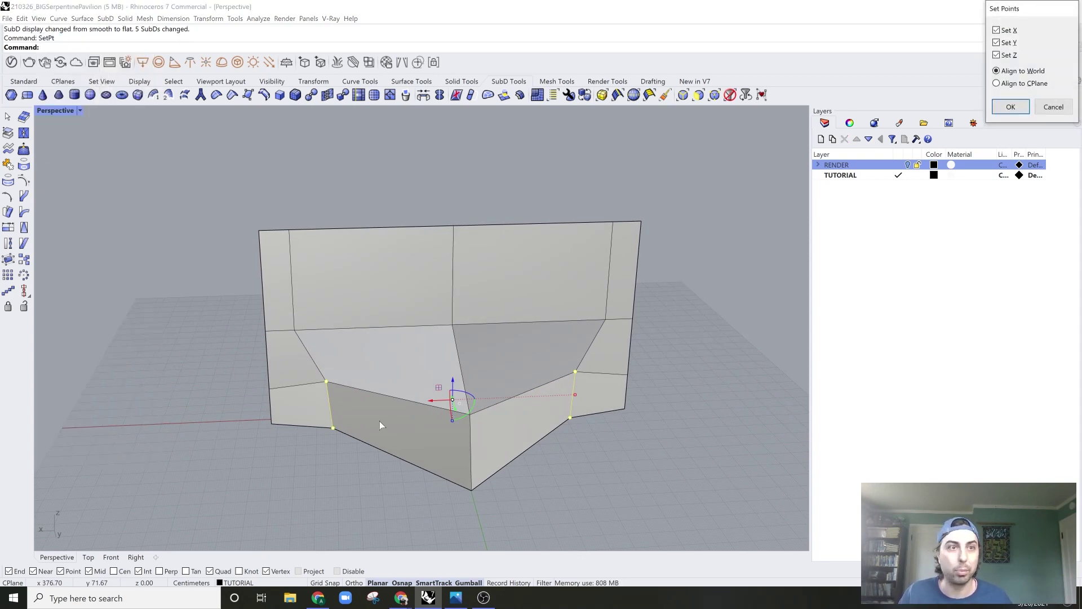
pyautogui.moveTo(1018, 9); pyautogui.dragTo(720, 265)
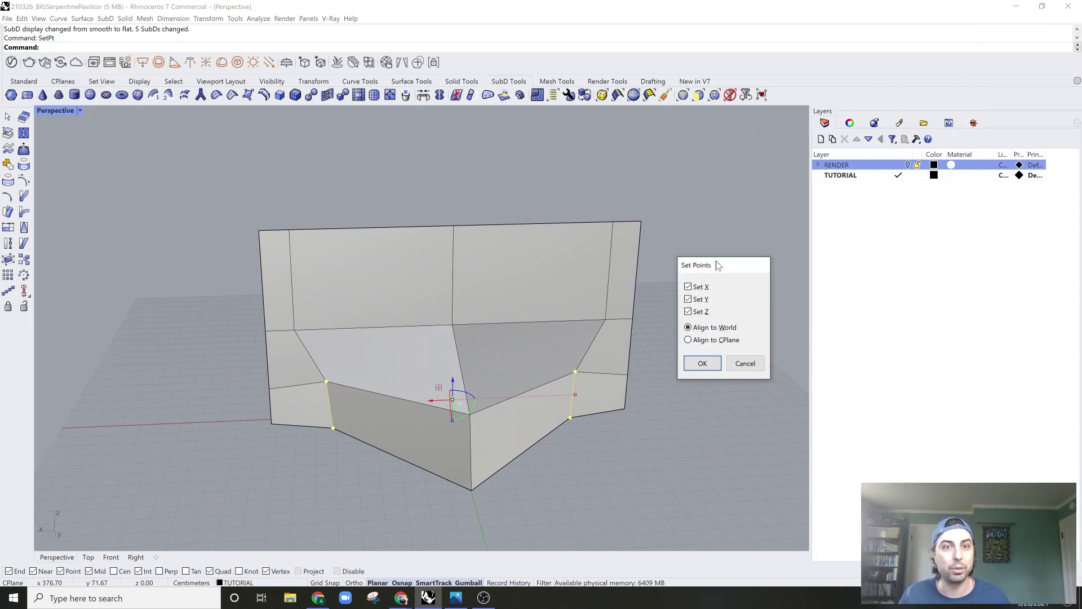
pyautogui.moveTo(442, 366); pyautogui.dragTo(360, 460, button='right')
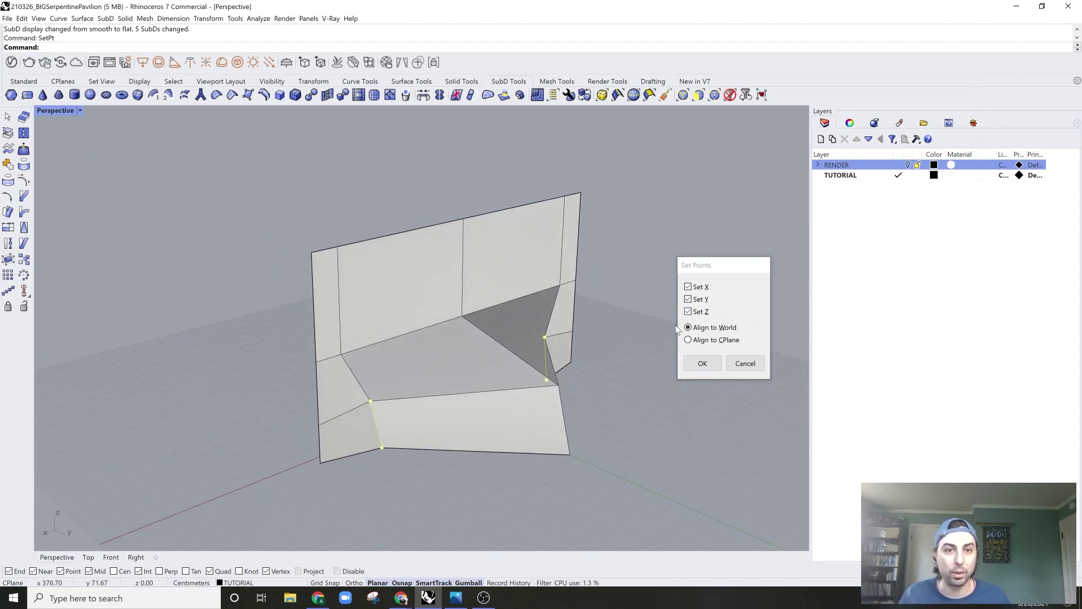
pyautogui.click(699, 311)
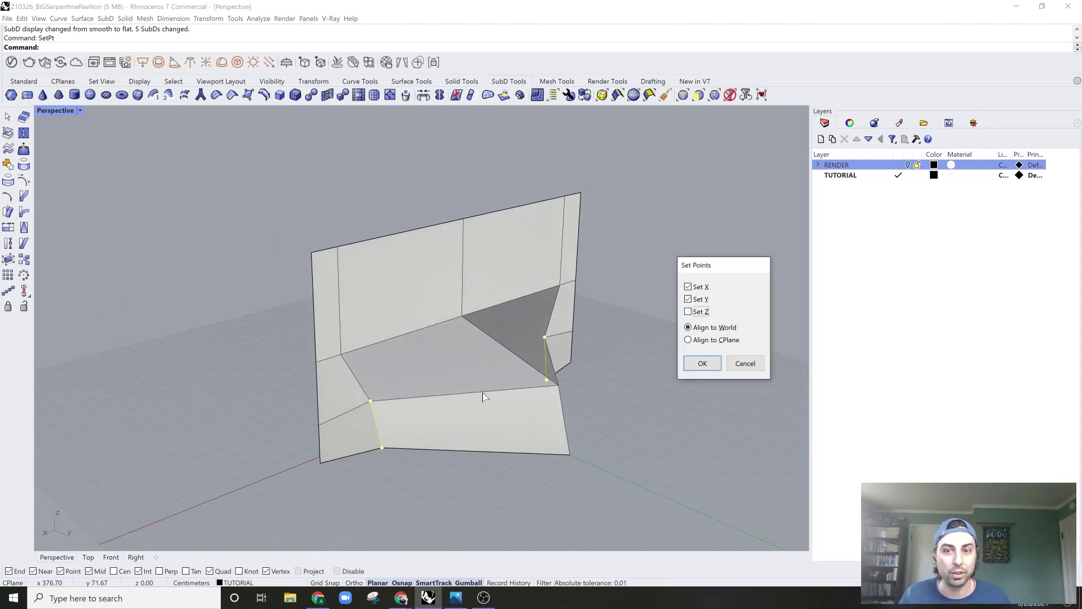
pyautogui.moveTo(405, 417); pyautogui.dragTo(441, 439, button='right')
pyautogui.keyDown('shift'); pyautogui.moveTo(492, 408); pyautogui.dragTo(337, 371, button='right'); pyautogui.keyUp('shift')
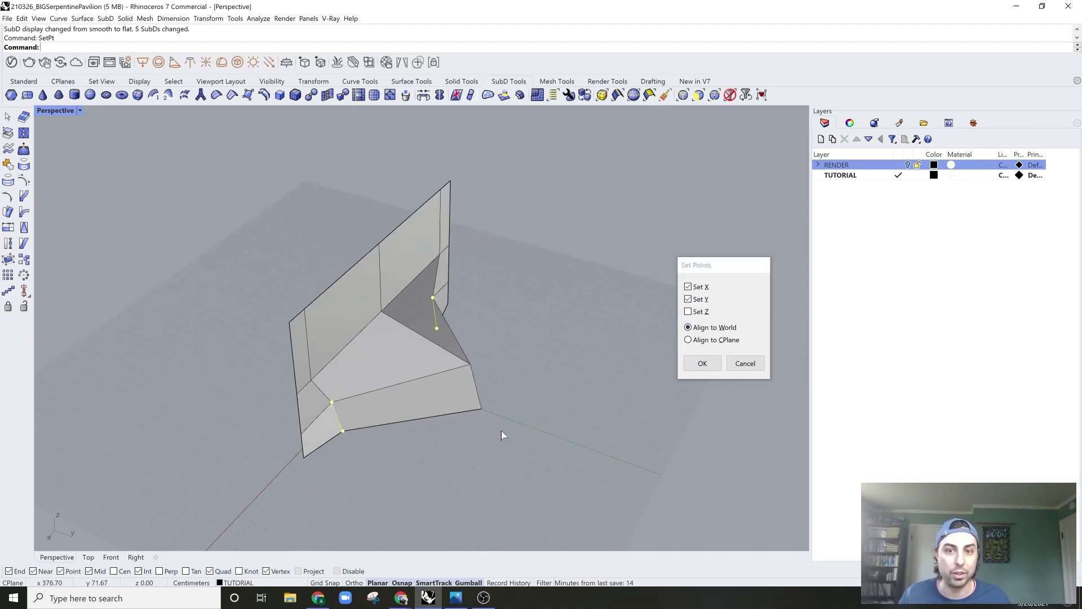
pyautogui.scroll(3, 458, 393)
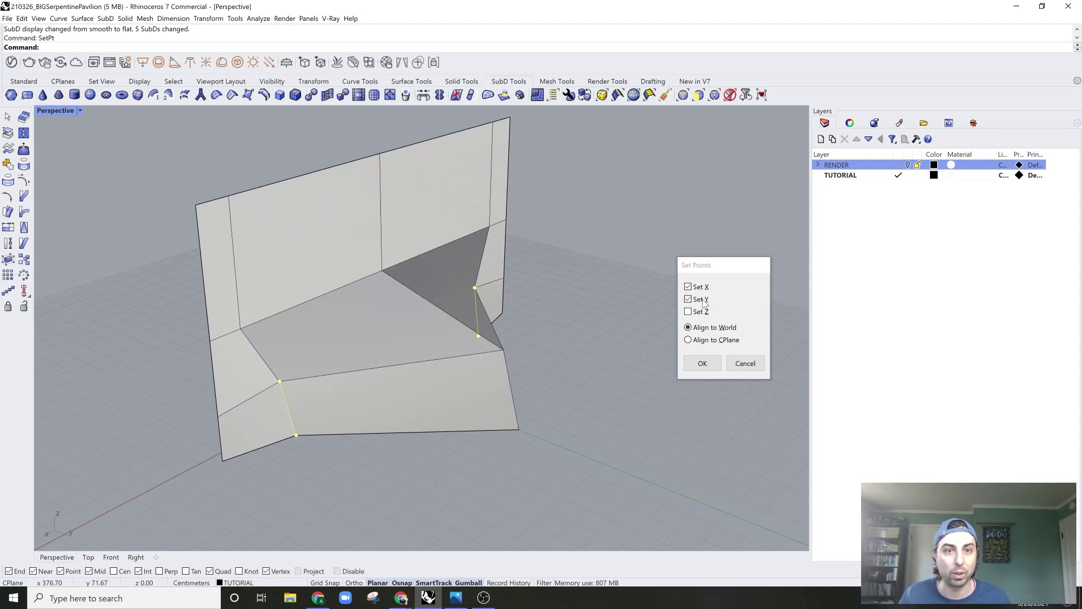
pyautogui.click(689, 287)
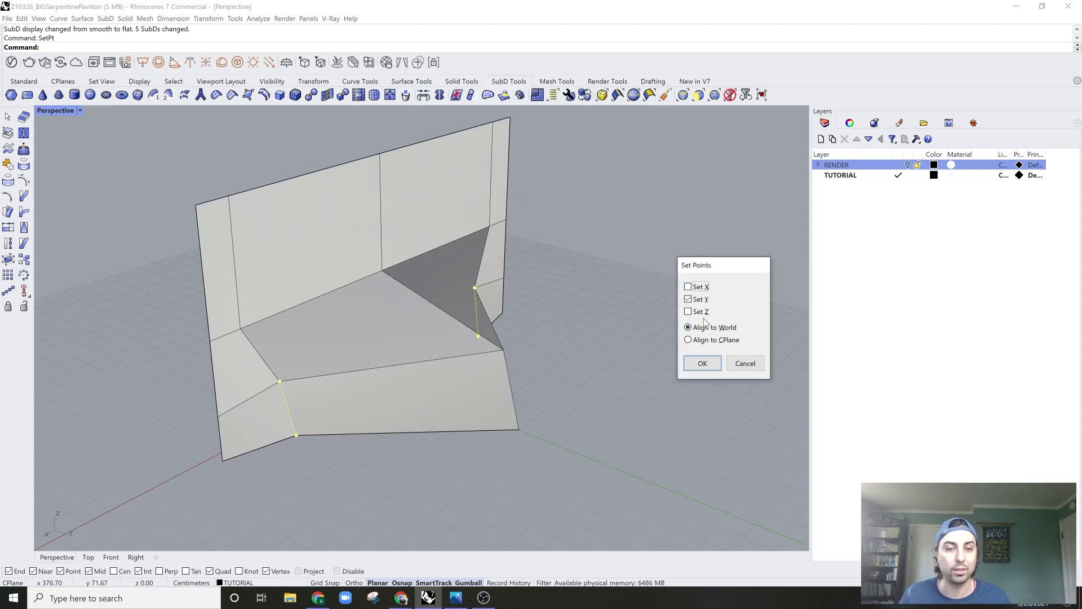
pyautogui.click(703, 364)
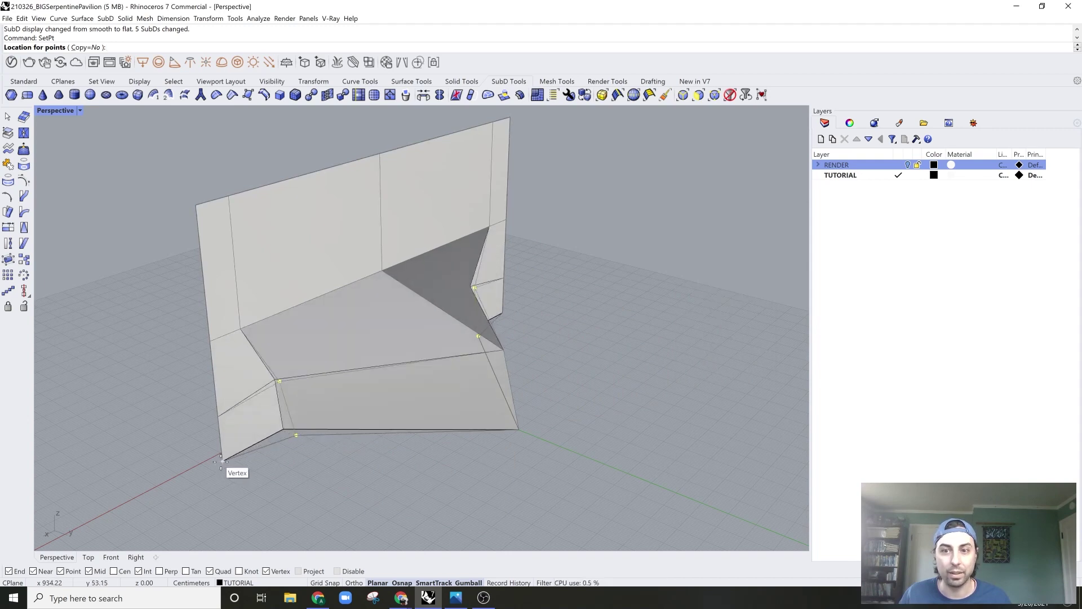
pyautogui.click(221, 461)
pyautogui.moveTo(234, 447); pyautogui.dragTo(428, 414, button='right')
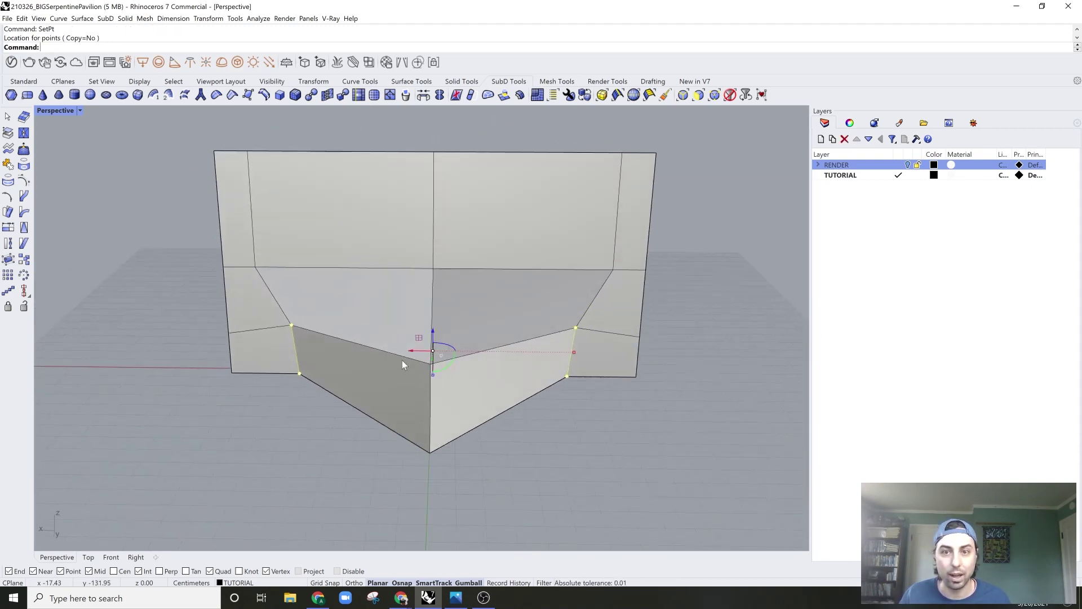
# - Scale the two selected lower edges apart along the red axis, and bring them slightly closer together again
pyautogui.moveTo(575, 351); pyautogui.dragTo(602, 354)
pyautogui.moveTo(515, 415); pyautogui.dragTo(482, 333, button='right')
pyautogui.press('Tab')
pyautogui.press('Tab')
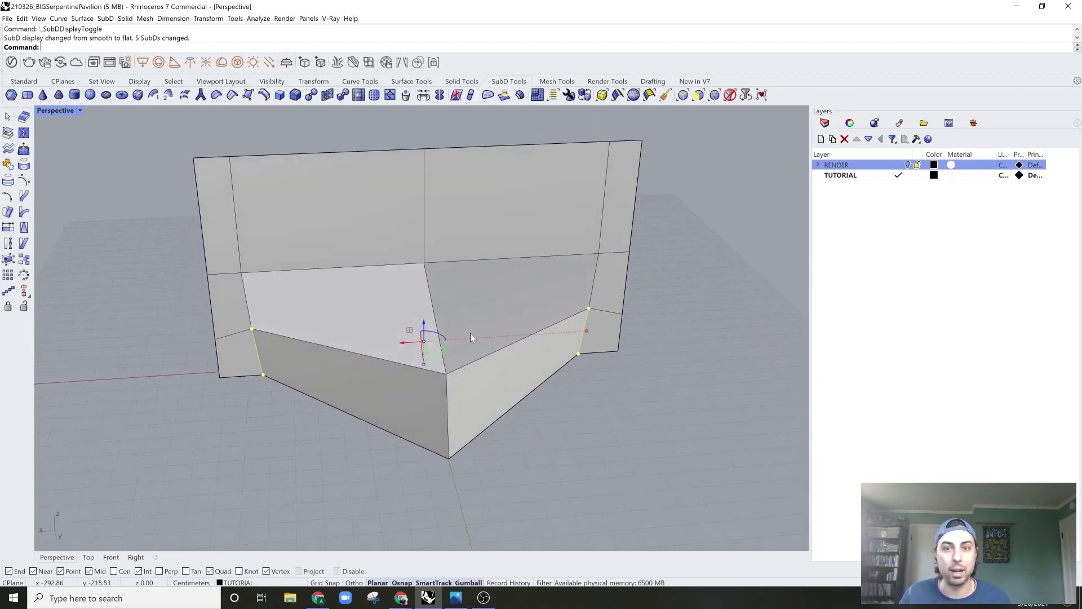
pyautogui.moveTo(587, 331); pyautogui.dragTo(575, 332)
pyautogui.press('Tab')
pyautogui.moveTo(617, 347); pyautogui.dragTo(641, 323, button='right')
# - Crease the wall's four outer corner vertices to make the corners sharp
pyautogui.click(608, 402)
pyautogui.keyDown('ctrl'); pyautogui.keyDown('shift'); pyautogui.click(617, 363); pyautogui.keyUp('shift'); pyautogui.keyUp('ctrl')
pyautogui.keyDown('ctrl'); pyautogui.keyDown('shift'); pyautogui.click(637, 169); pyautogui.keyUp('shift'); pyautogui.keyUp('ctrl')
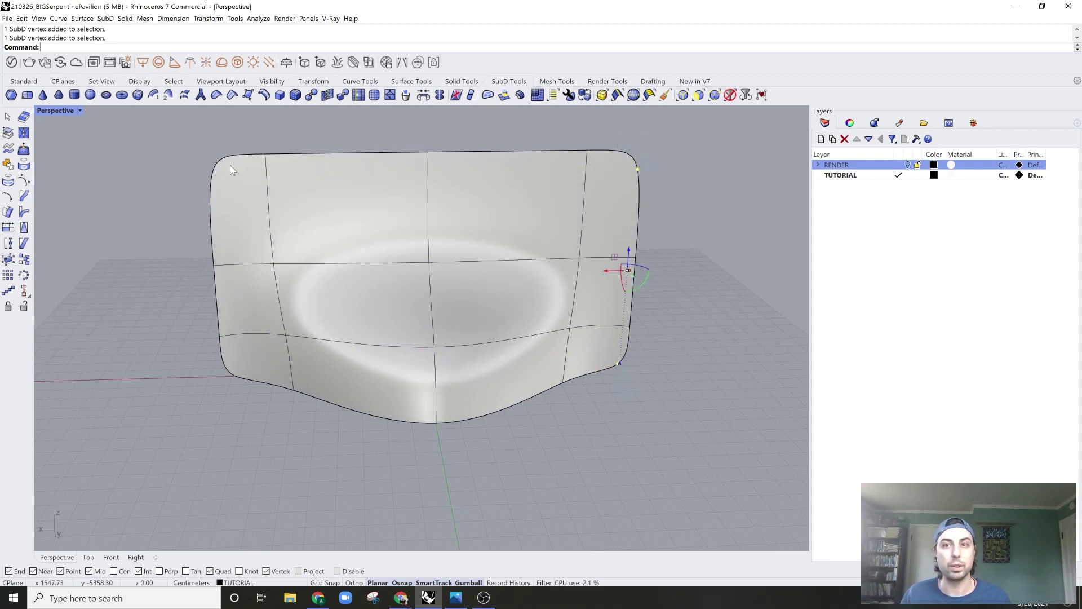
pyautogui.keyDown('ctrl'); pyautogui.keyDown('shift'); pyautogui.moveTo(231, 201); pyautogui.dragTo(229, 202); pyautogui.keyUp('shift'); pyautogui.keyUp('ctrl')
pyautogui.moveTo(241, 393); pyautogui.dragTo(241, 393)
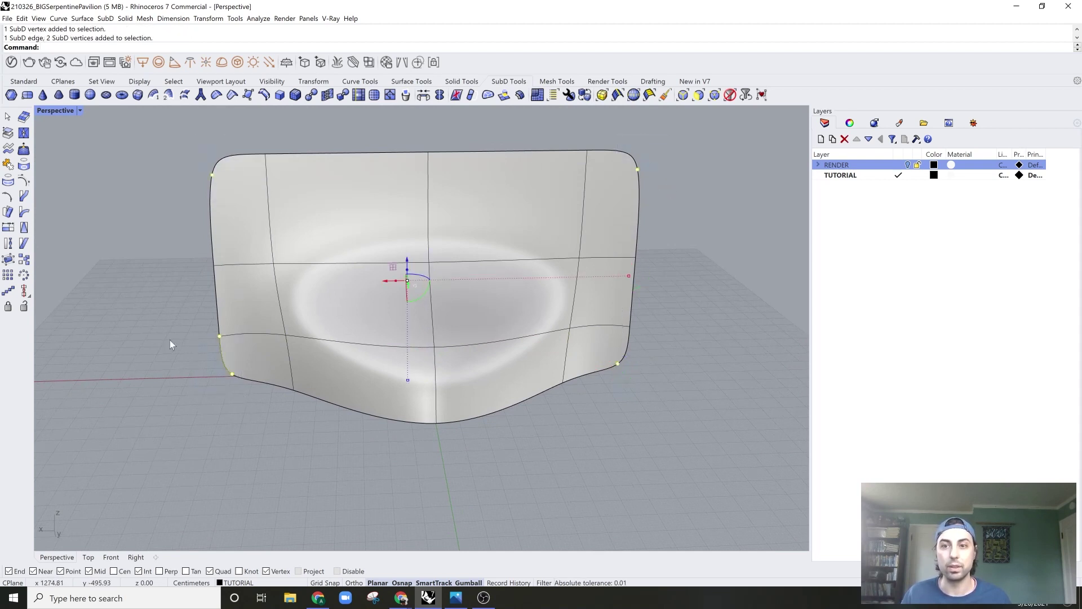
pyautogui.moveTo(191, 360); pyautogui.dragTo(238, 381)
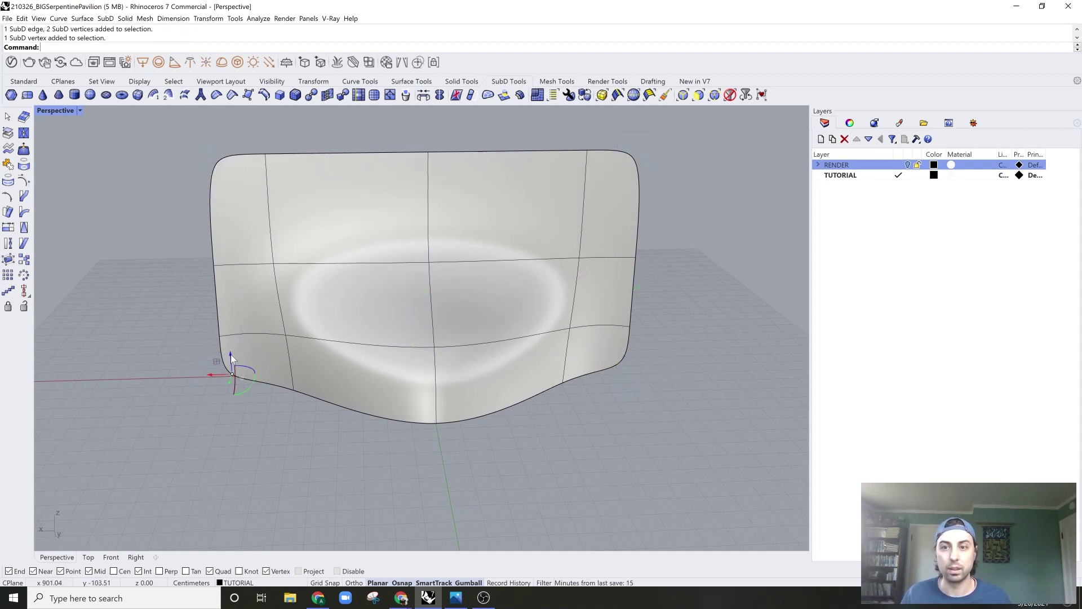
pyautogui.keyDown('ctrl'); pyautogui.keyDown('shift'); pyautogui.moveTo(178, 145); pyautogui.dragTo(221, 185); pyautogui.keyUp('shift'); pyautogui.keyUp('ctrl')
pyautogui.keyDown('shift'); pyautogui.moveTo(573, 141); pyautogui.dragTo(657, 192); pyautogui.keyUp('shift')
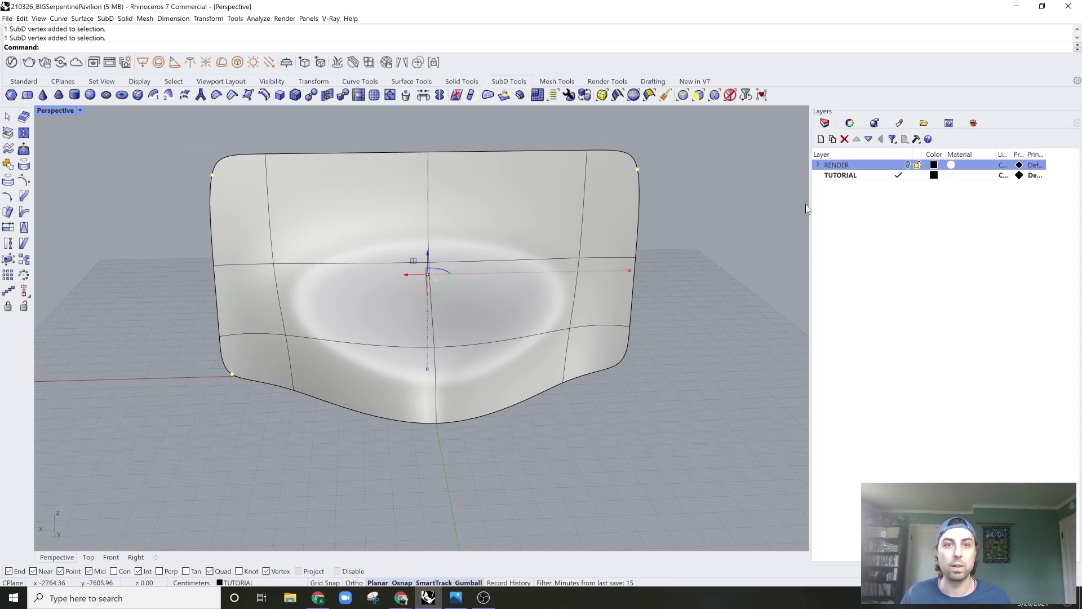
pyautogui.keyDown('shift'); pyautogui.moveTo(639, 344); pyautogui.dragTo(655, 333); pyautogui.keyUp('shift')
pyautogui.write('Crease')
pyautogui.press('Return')
pyautogui.press('Tab')
pyautogui.press('Tab')
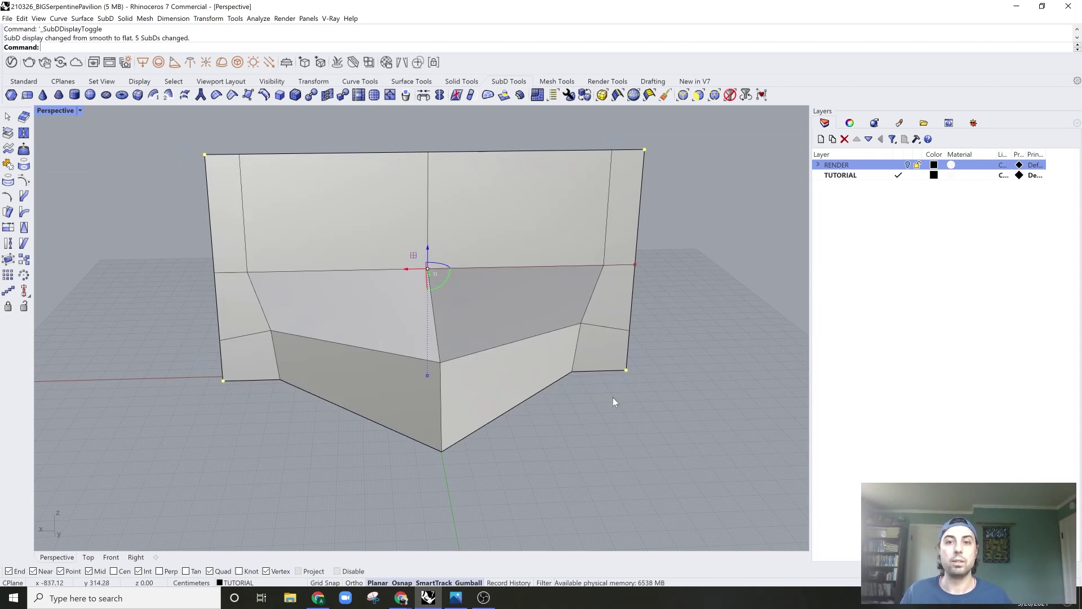
# - Pull the lowest segment of the wall's central vertical loop outward about 224 cm along the green axis
pyautogui.moveTo(524, 423); pyautogui.dragTo(512, 373, button='right')
pyautogui.press('Tab')
pyautogui.keyDown('ctrl'); pyautogui.keyDown('shift'); pyautogui.click(512, 323); pyautogui.keyUp('shift'); pyautogui.keyUp('ctrl')
pyautogui.press('Tab')
pyautogui.keyDown('ctrl'); pyautogui.keyDown('shift'); pyautogui.click(450, 393); pyautogui.keyUp('shift'); pyautogui.keyUp('ctrl')
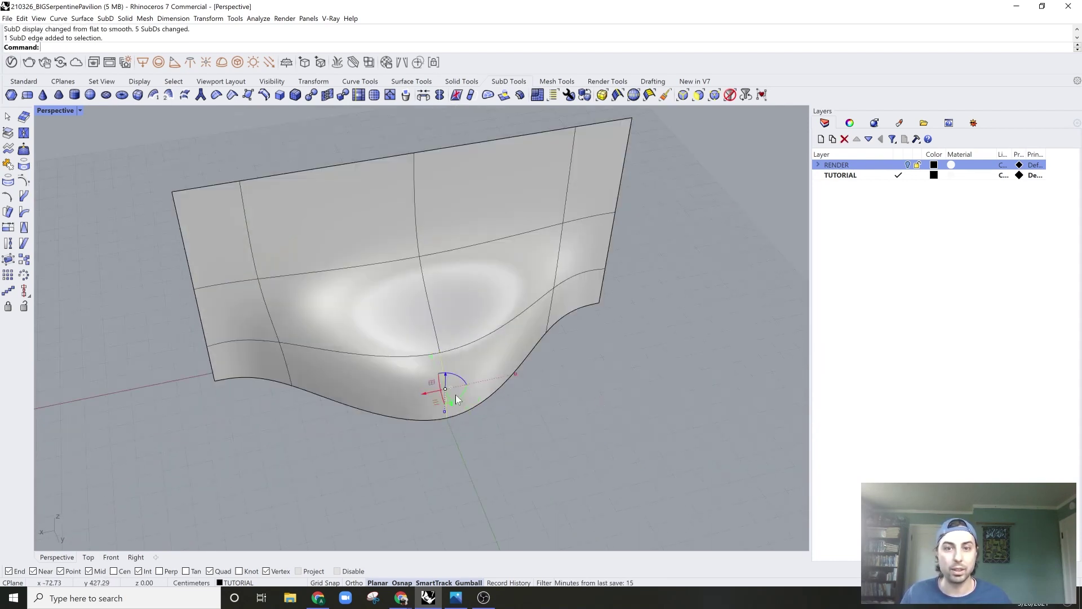
pyautogui.moveTo(450, 393); pyautogui.dragTo(482, 407, button='right')
pyautogui.moveTo(481, 407); pyautogui.dragTo(501, 432)
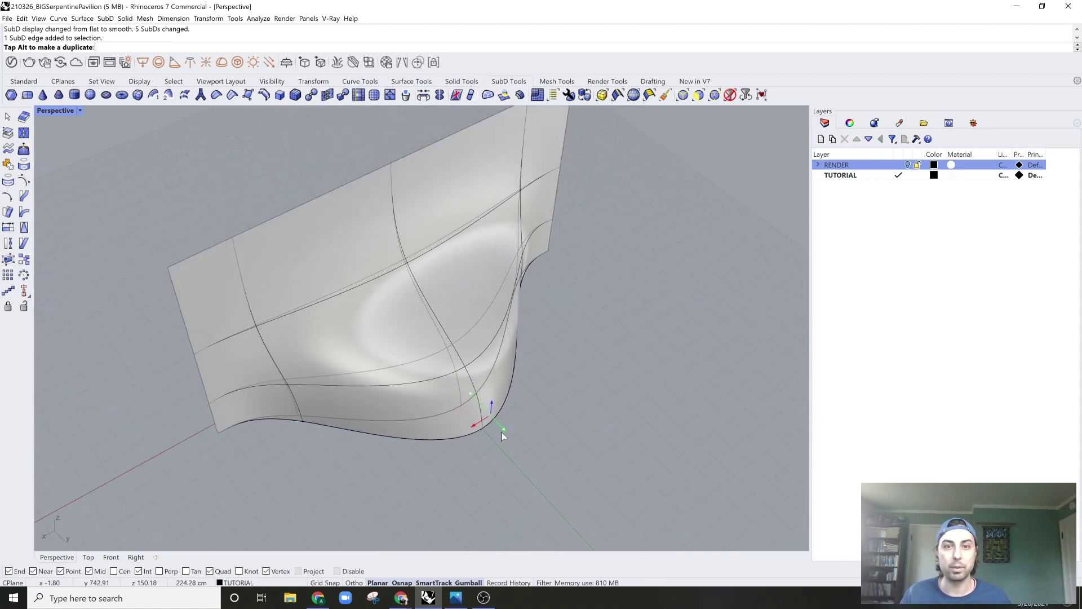
pyautogui.press('Tab')
pyautogui.moveTo(539, 408); pyautogui.dragTo(517, 352, button='right')
pyautogui.press('Tab')
# - Copy the whole wall SubD about 296 cm backward along the green axis, away from the bulge
pyautogui.click(401, 354)
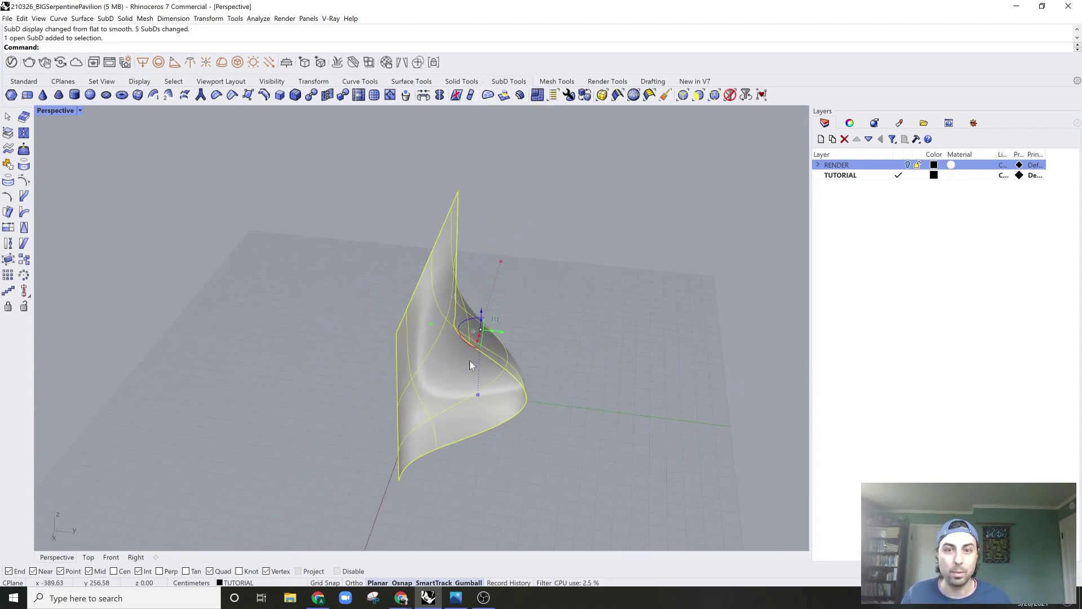
pyautogui.click(489, 369)
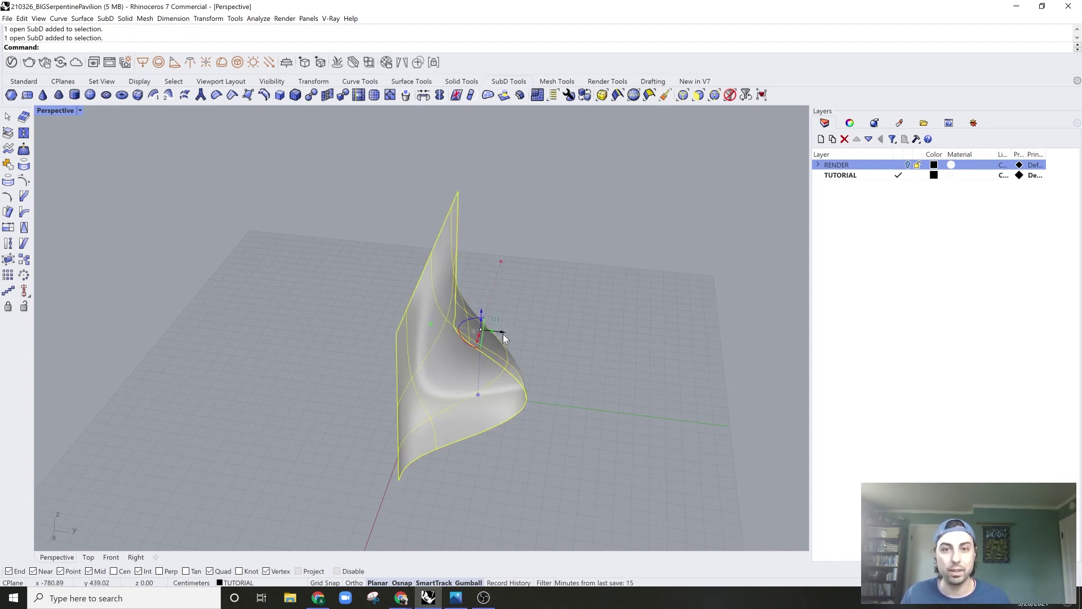
pyautogui.moveTo(503, 334); pyautogui.dragTo(455, 335)
pyautogui.hotkey('ctrl', 'z')
pyautogui.moveTo(455, 335)
pyautogui.mouseDown(button='right')
pyautogui.moveTo(506, 321)
pyautogui.moveTo(515, 337)
pyautogui.moveTo(502, 310)
pyautogui.moveTo(439, 377)
pyautogui.moveTo(430, 351)
pyautogui.moveTo(475, 355)
pyautogui.moveTo(448, 354)
pyautogui.mouseUp(button='right')
pyautogui.press('Tab')
pyautogui.press('Tab')
pyautogui.press('Escape')
# - Flatten the copied wall's central vertical edges onto its corner plane using SetPt with only Set Y
pyautogui.scroll(6, 449, 358)
pyautogui.scroll(-3, 446, 354)
pyautogui.keyDown('ctrl'); pyautogui.keyDown('shift'); pyautogui.click(449, 354); pyautogui.keyUp('shift'); pyautogui.keyUp('ctrl')
pyautogui.press('Escape')
pyautogui.keyDown('ctrl'); pyautogui.keyDown('shift'); pyautogui.click(453, 358); pyautogui.keyUp('shift'); pyautogui.keyUp('ctrl')
pyautogui.keyDown('ctrl'); pyautogui.keyDown('shift'); pyautogui.click(428, 314); pyautogui.keyUp('shift'); pyautogui.keyUp('ctrl')
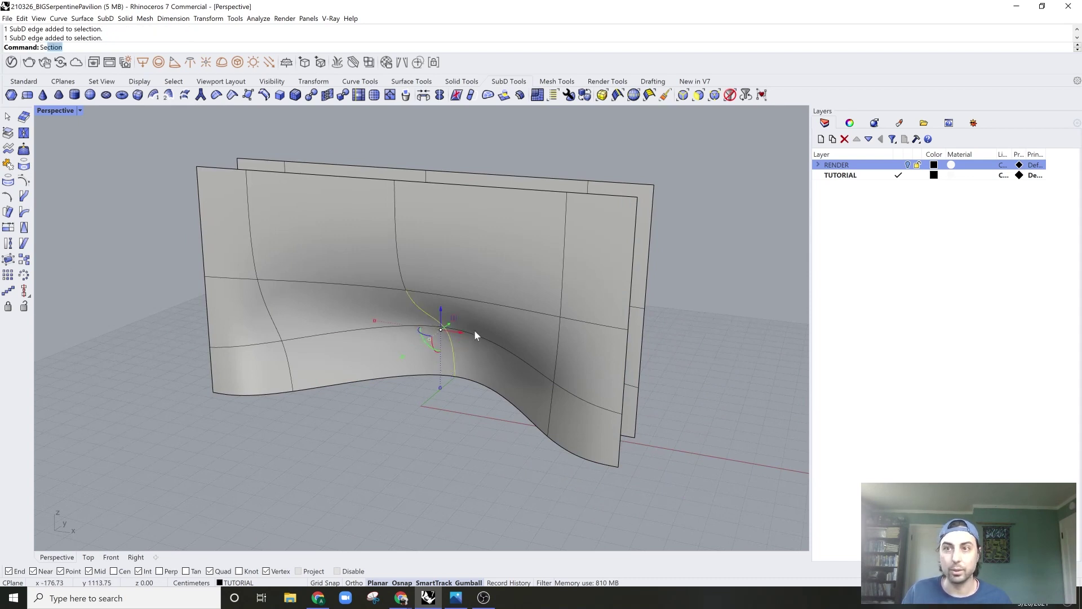
pyautogui.press('Return')
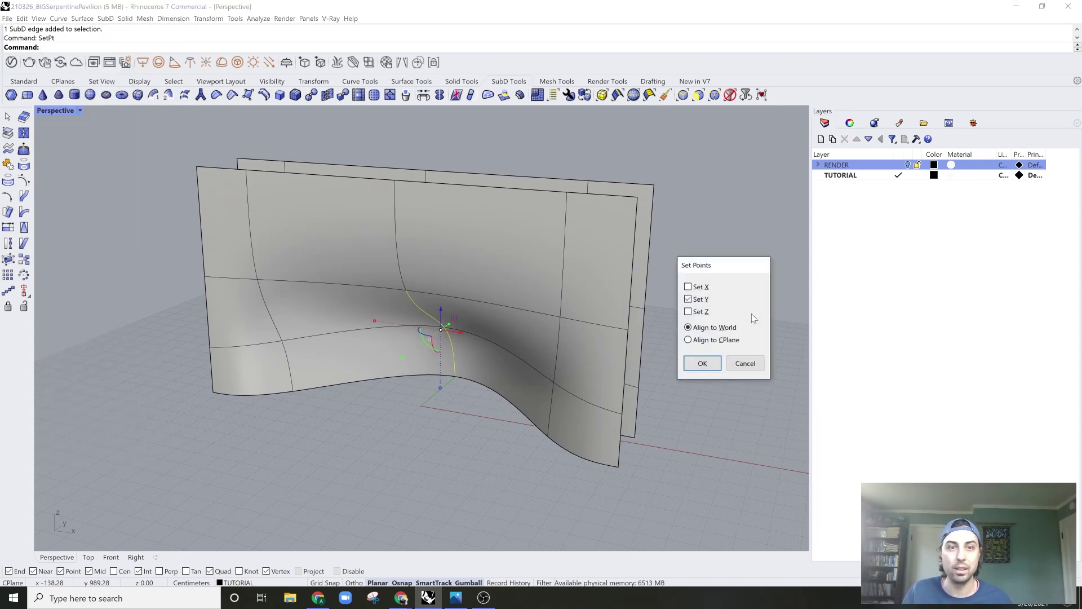
pyautogui.click(701, 362)
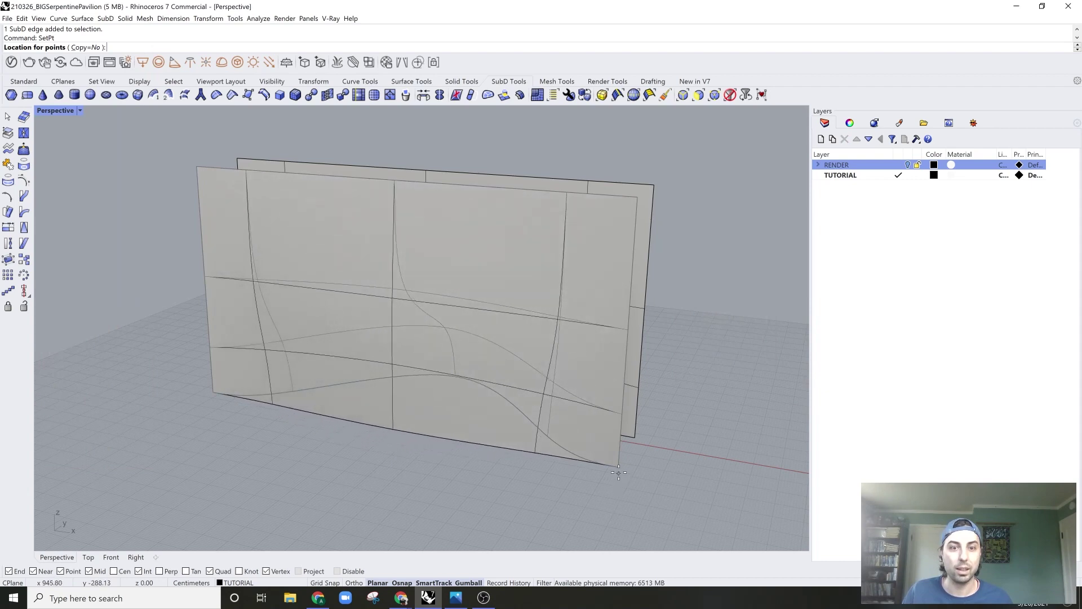
pyautogui.moveTo(652, 468); pyautogui.dragTo(539, 465, button='right')
# - Try to move the flattened copy from its upper corner onto the original wall's upper corner, and undo the move
pyautogui.click(464, 407)
pyautogui.keyDown('shift'); pyautogui.moveTo(538, 408); pyautogui.dragTo(516, 411, button='right'); pyautogui.keyUp('shift')
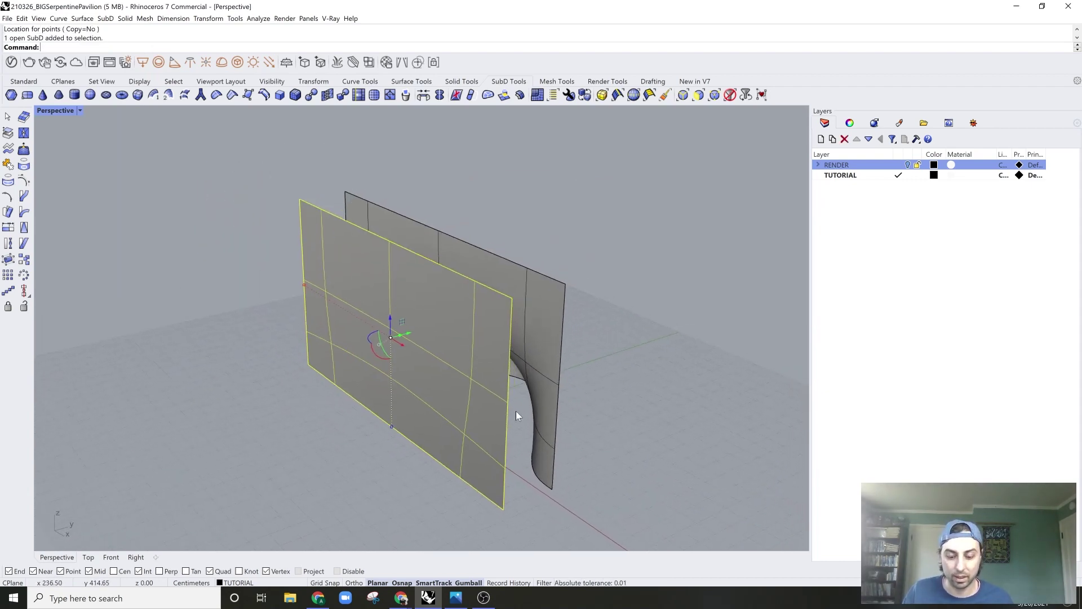
pyautogui.write('M')
pyautogui.press('Return')
pyautogui.click(513, 298)
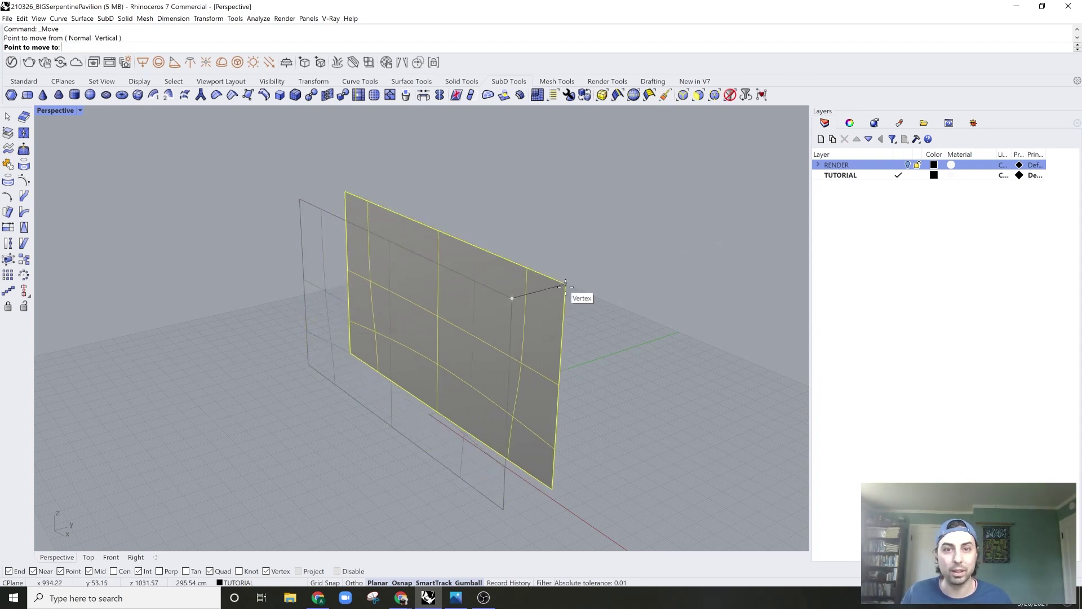
pyautogui.click(566, 284)
pyautogui.scroll(2, 471, 425)
pyautogui.click(418, 478)
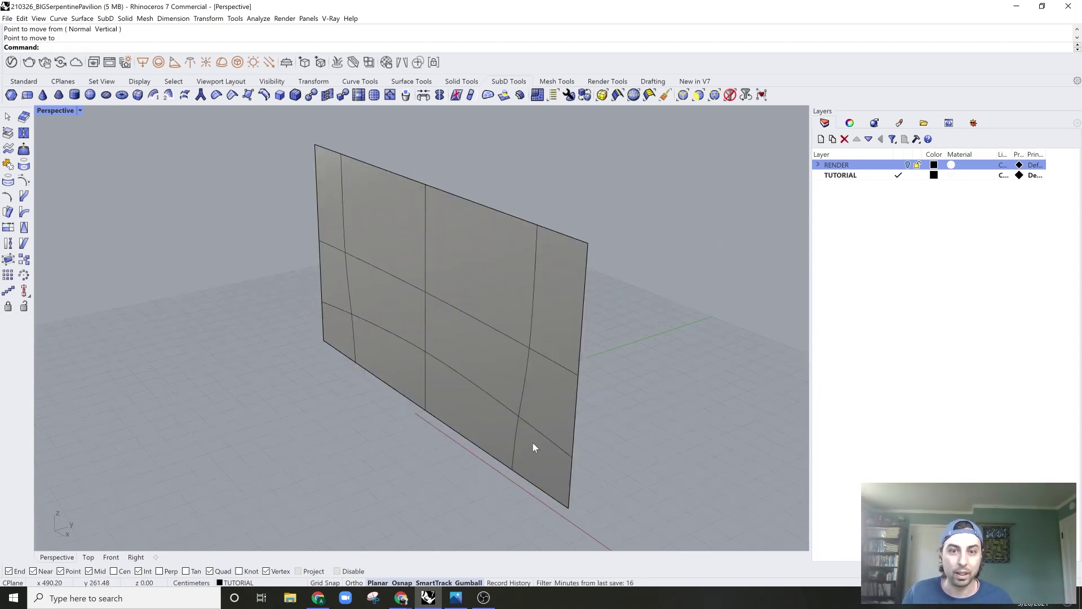
pyautogui.hotkey('ctrl', 'z')
pyautogui.press('Escape')
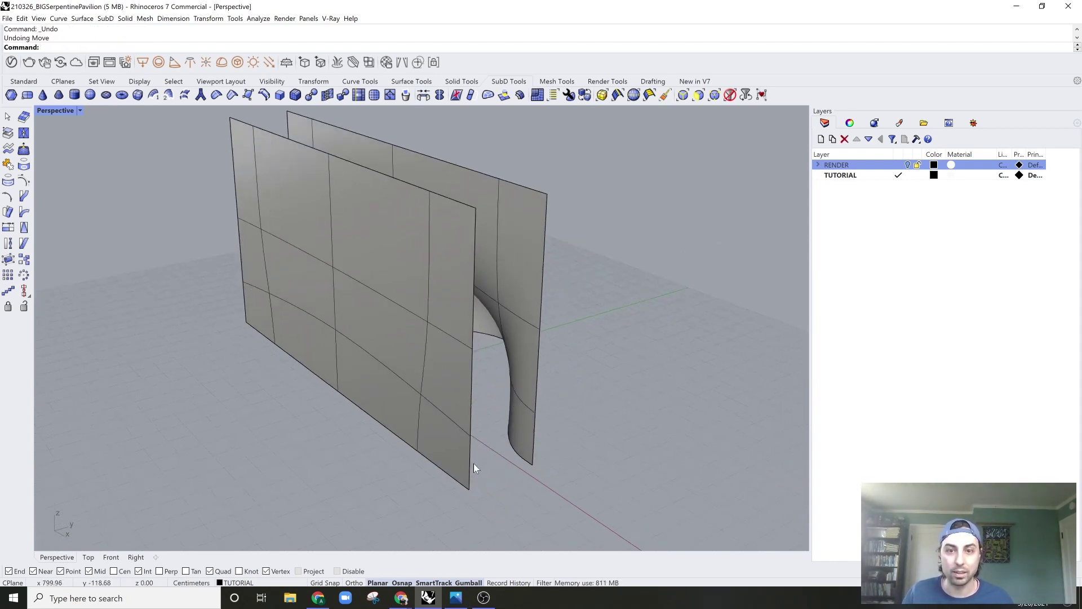
# - Delete the lower horizontal edge loop of the flattened wall copy
pyautogui.moveTo(445, 472); pyautogui.dragTo(475, 417, button='right')
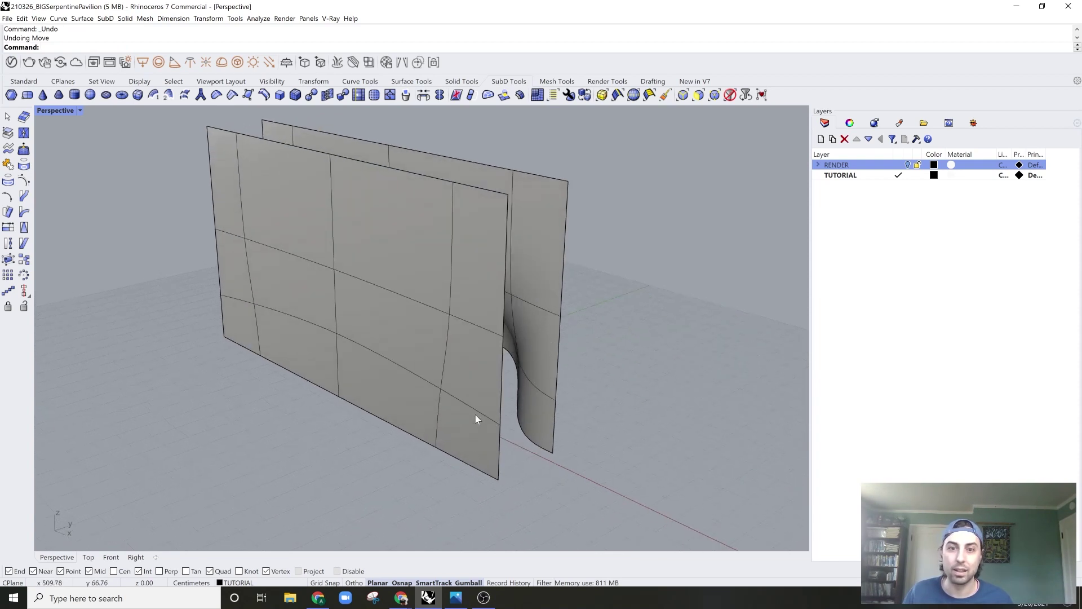
pyautogui.keyDown('ctrl'); pyautogui.keyDown('shift'); pyautogui.click(498, 480); pyautogui.keyUp('shift'); pyautogui.keyUp('ctrl')
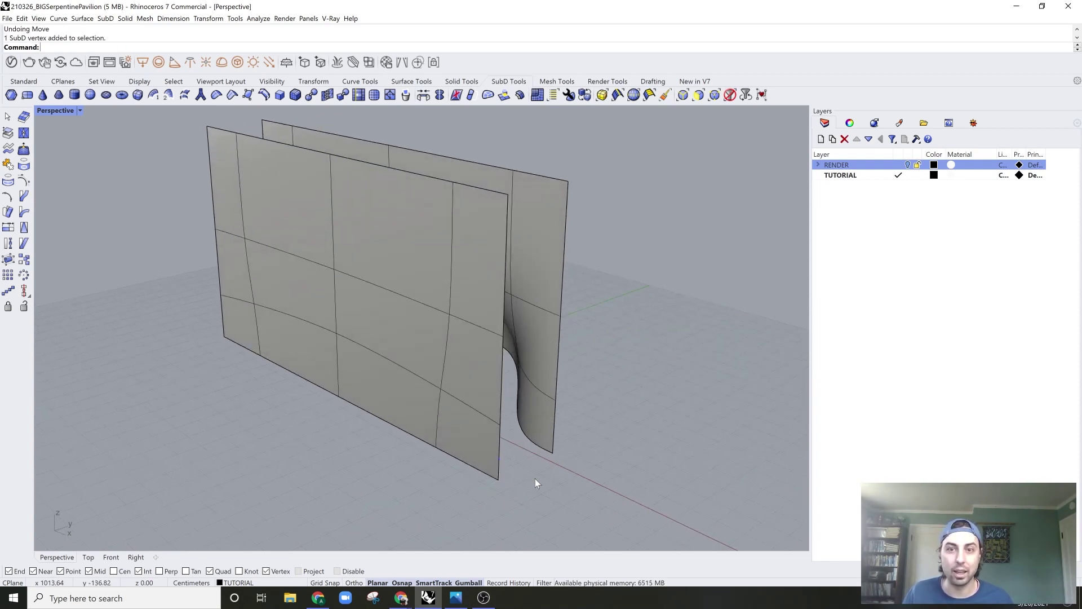
pyautogui.keyDown('ctrl'); pyautogui.keyDown('shift'); pyautogui.doubleClick(477, 407); pyautogui.keyUp('shift'); pyautogui.keyUp('ctrl')
pyautogui.press('Delete')
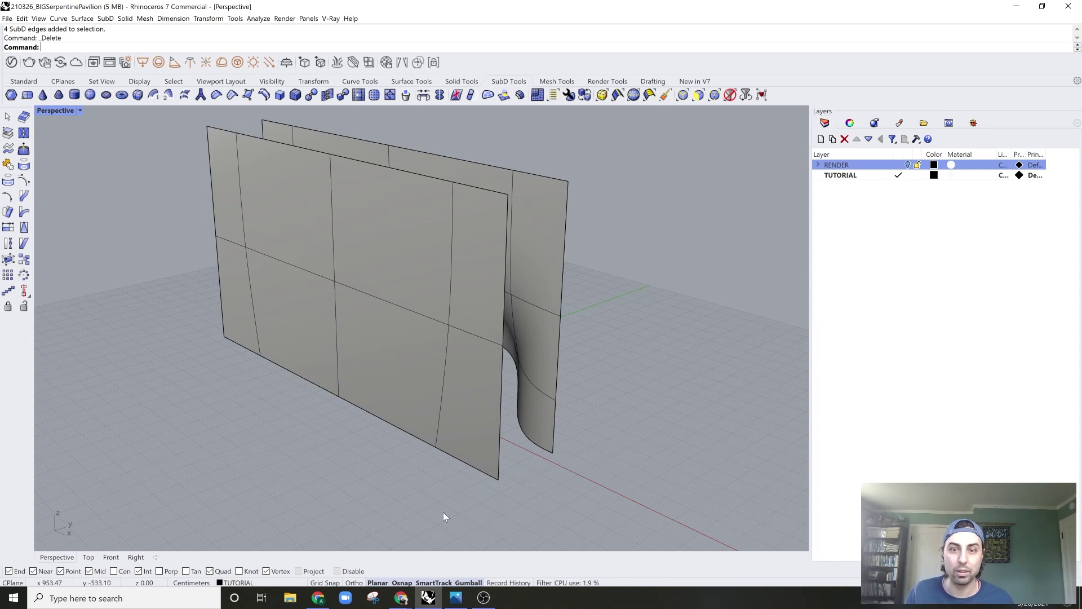
# - Pull both bottom corner vertices of the flattened copy outward along the green axis, away from the original wall
pyautogui.keyDown('ctrl'); pyautogui.keyDown('shift'); pyautogui.click(498, 480); pyautogui.keyUp('shift'); pyautogui.keyUp('ctrl')
pyautogui.keyDown('ctrl'); pyautogui.keyDown('shift'); pyautogui.click(223, 338); pyautogui.keyUp('shift'); pyautogui.keyUp('ctrl')
pyautogui.moveTo(262, 377); pyautogui.dragTo(350, 401, button='right')
pyautogui.moveTo(334, 393); pyautogui.dragTo(252, 431)
pyautogui.press('Tab')
pyautogui.moveTo(322, 422); pyautogui.dragTo(348, 388, button='right')
pyautogui.press('Tab')
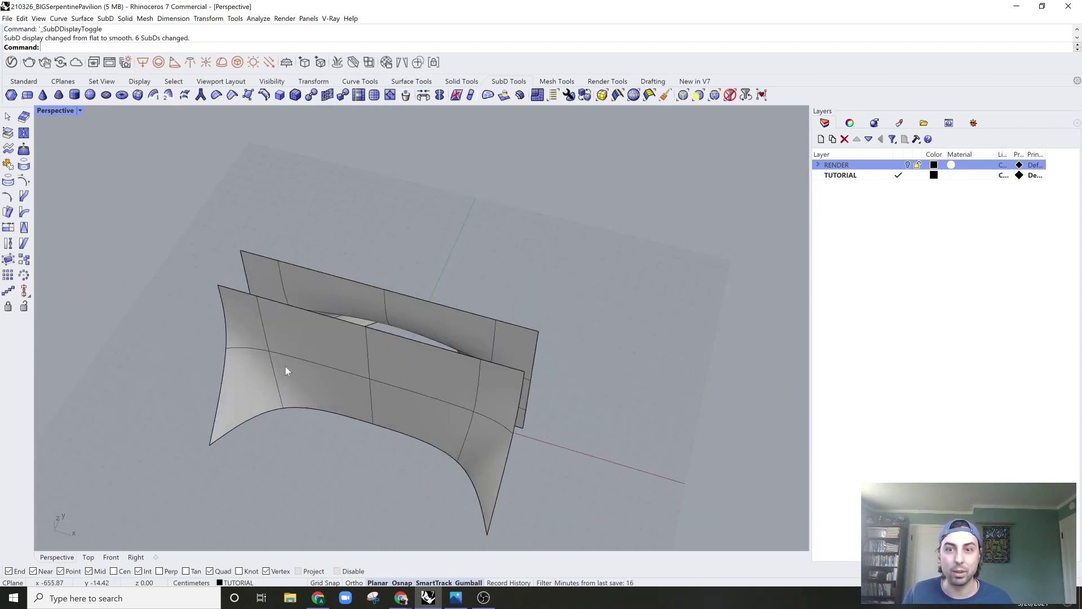
# - Delete the two vertical edge loops beside the copied wall's side edges, keeping only its central vertical loop
pyautogui.keyDown('ctrl'); pyautogui.keyDown('shift'); pyautogui.click(272, 375); pyautogui.keyUp('shift'); pyautogui.keyUp('ctrl')
pyautogui.keyDown('ctrl'); pyautogui.keyDown('shift'); pyautogui.click(468, 421); pyautogui.keyUp('shift'); pyautogui.keyUp('ctrl')
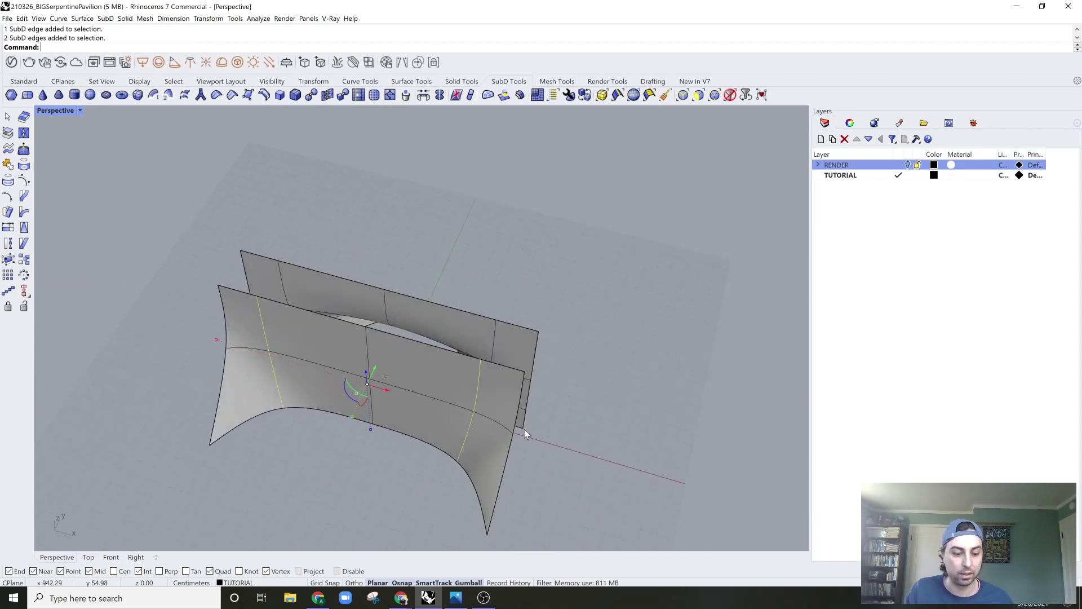
pyautogui.press('Delete')
pyautogui.moveTo(525, 432); pyautogui.dragTo(464, 385, button='right')
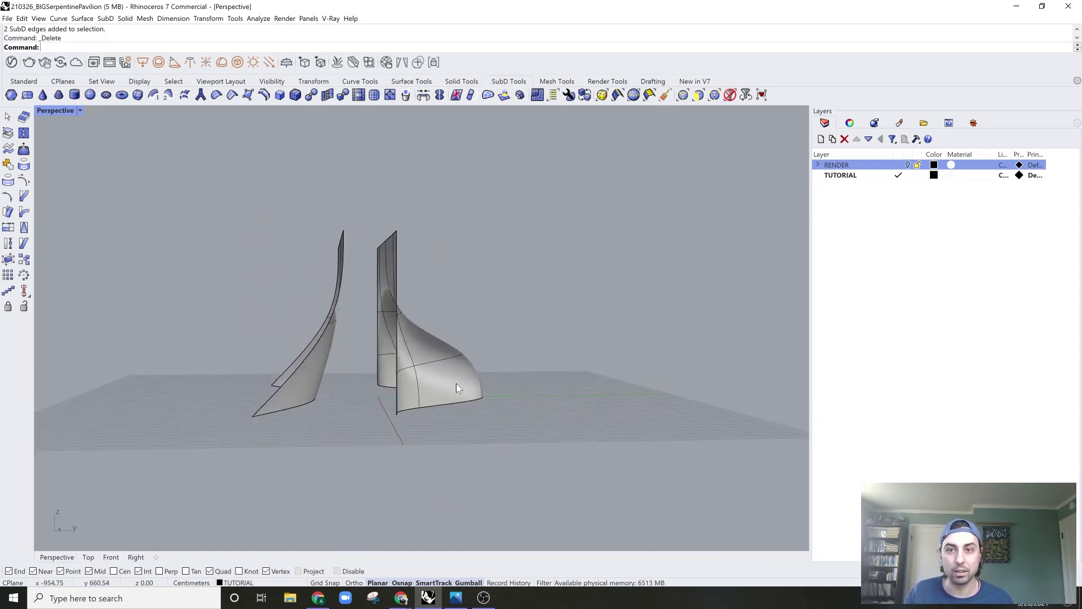
pyautogui.press('Tab')
pyautogui.moveTo(354, 380); pyautogui.dragTo(384, 325, button='right')
pyautogui.press('Tab')
# - Move the flared wall copy from its upper corner to the matching upper corner of the original wall
pyautogui.click(411, 379)
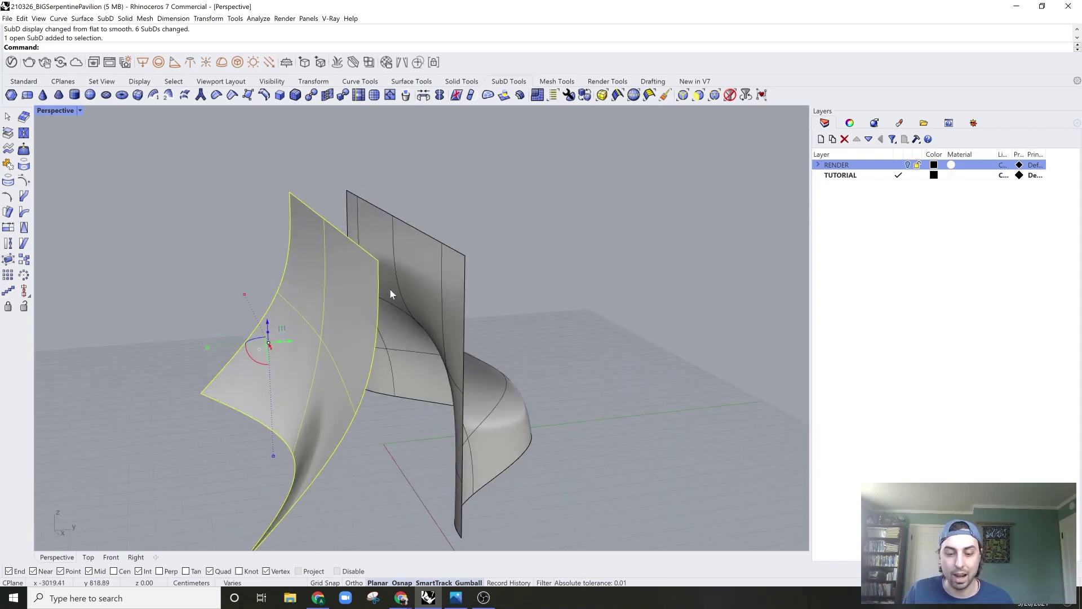
pyautogui.write('m')
pyautogui.press('Return')
pyautogui.click(379, 261)
pyautogui.click(465, 256)
pyautogui.moveTo(614, 352); pyautogui.dragTo(554, 308, button='right')
pyautogui.click(518, 340)
pyautogui.moveTo(518, 342); pyautogui.dragTo(536, 357, button='right')
# - Show the SubDs in flat display and isolate the flared wall copy
pyautogui.press('Tab')
pyautogui.press('Tab')
pyautogui.press('Tab')
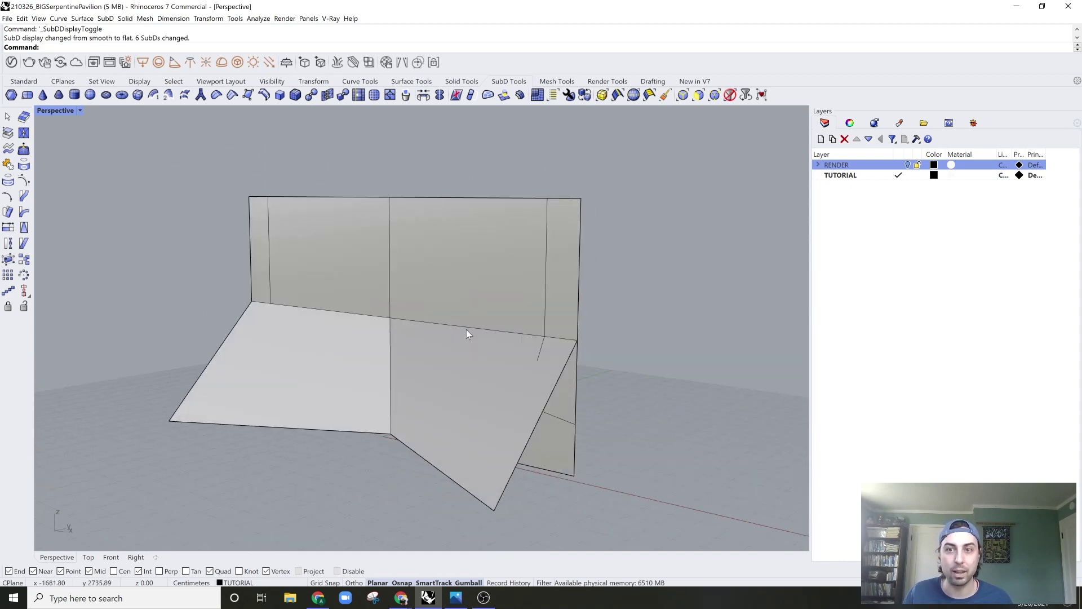
pyautogui.click(471, 323)
pyautogui.click(561, 401)
pyautogui.click(513, 394)
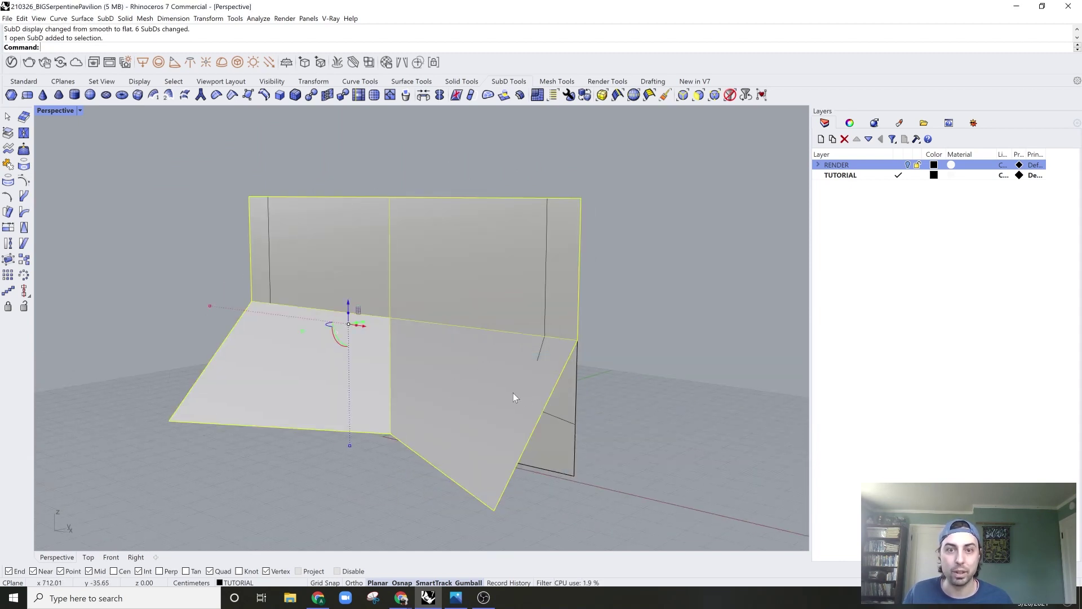
pyautogui.press('Escape')
# - Try Insert Edge on the flared copy's horizontal fold loop, previewing it smooth with BothSides=Yes and with BothSides=No
pyautogui.keyDown('ctrl'); pyautogui.keyDown('shift'); pyautogui.click(547, 331); pyautogui.keyUp('shift'); pyautogui.keyUp('ctrl')
pyautogui.click(597, 357)
pyautogui.keyDown('ctrl'); pyautogui.keyDown('shift'); pyautogui.doubleClick(557, 340); pyautogui.keyUp('shift'); pyautogui.keyUp('ctrl')
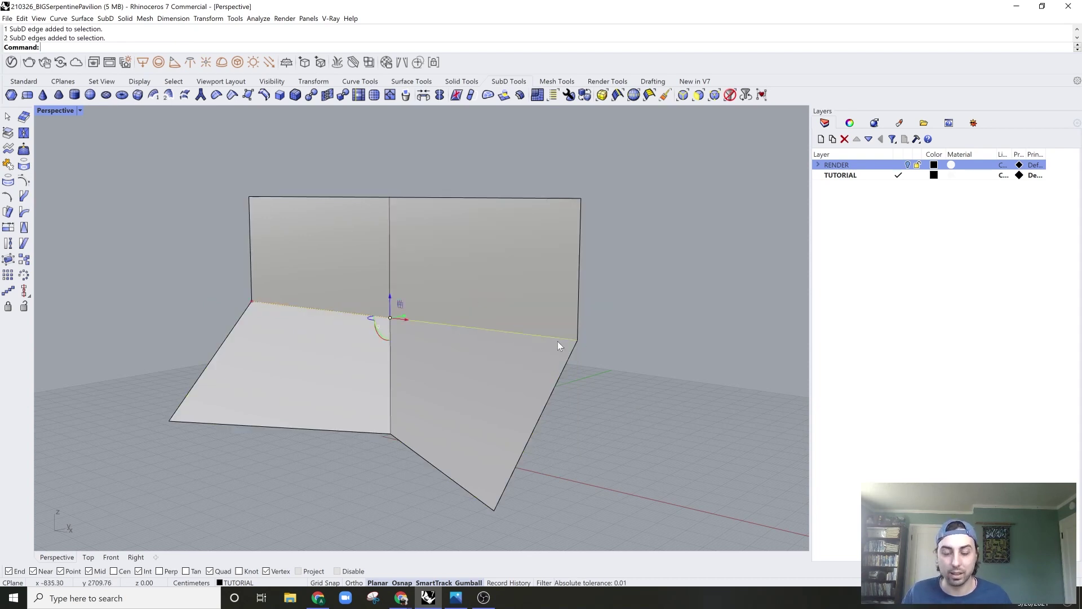
pyautogui.press('Return')
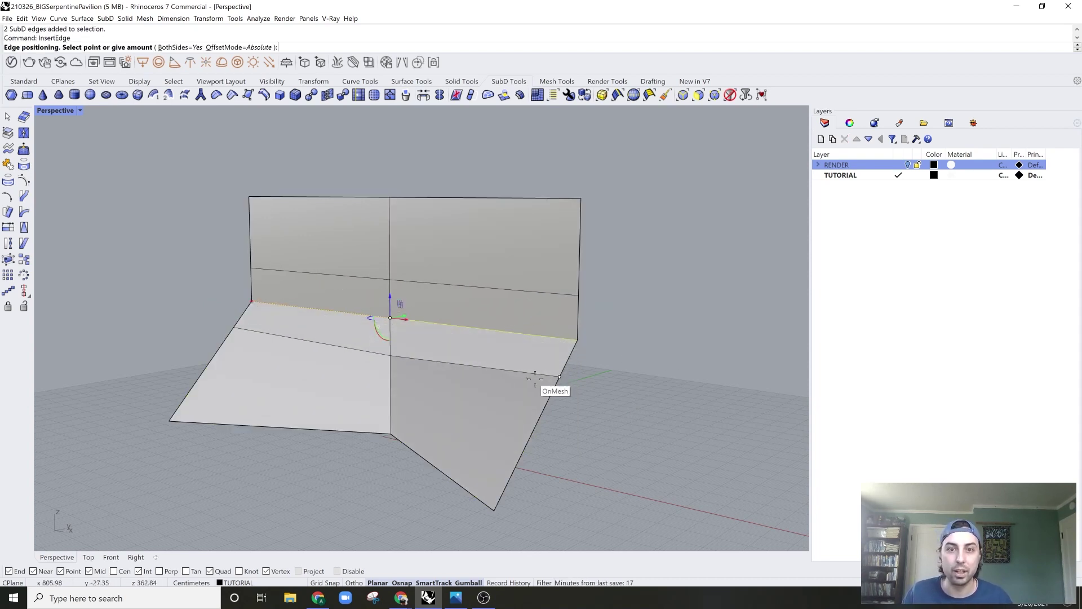
pyautogui.press('Tab')
pyautogui.moveTo(548, 386); pyautogui.dragTo(536, 376, button='right')
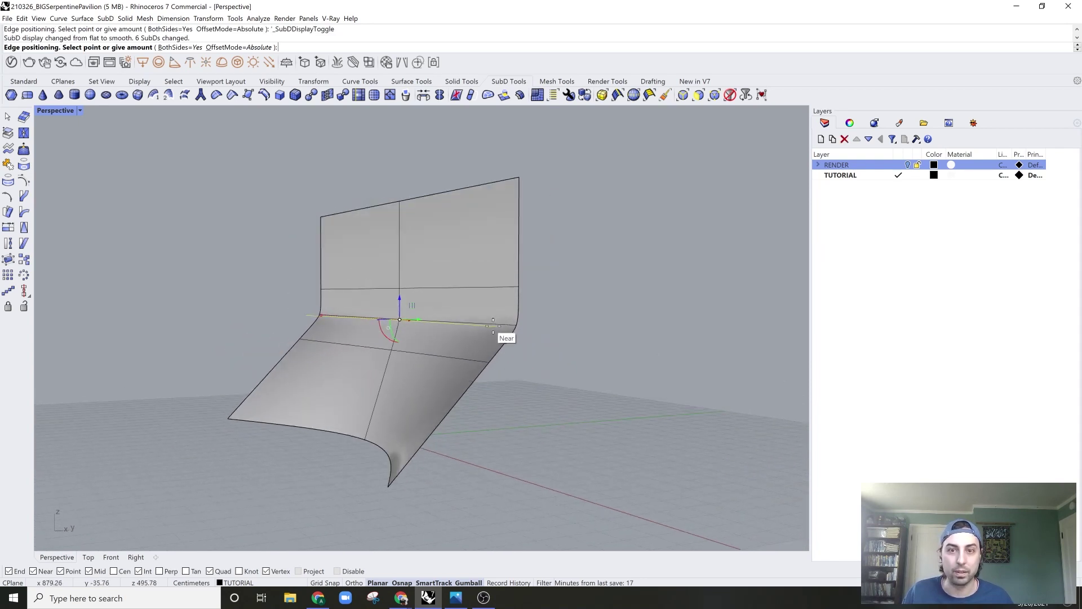
pyautogui.write('b')
pyautogui.press('Return')
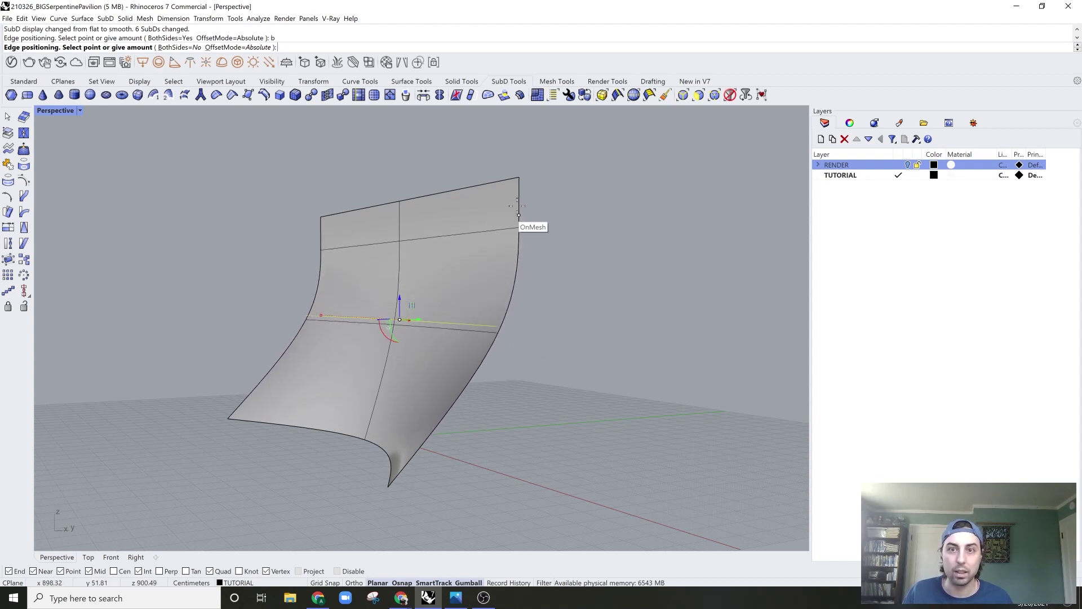
pyautogui.press('Escape')
# - Unisolate the flared copy to bring the original bulging wall back
pyautogui.moveTo(567, 341); pyautogui.dragTo(395, 348, button='right')
pyautogui.write('Unisolate')
pyautogui.press('Return')
# - Set the display color of the bulging original wall to Cyan
pyautogui.click(464, 380)
pyautogui.moveTo(464, 380); pyautogui.dragTo(570, 396, button='right')
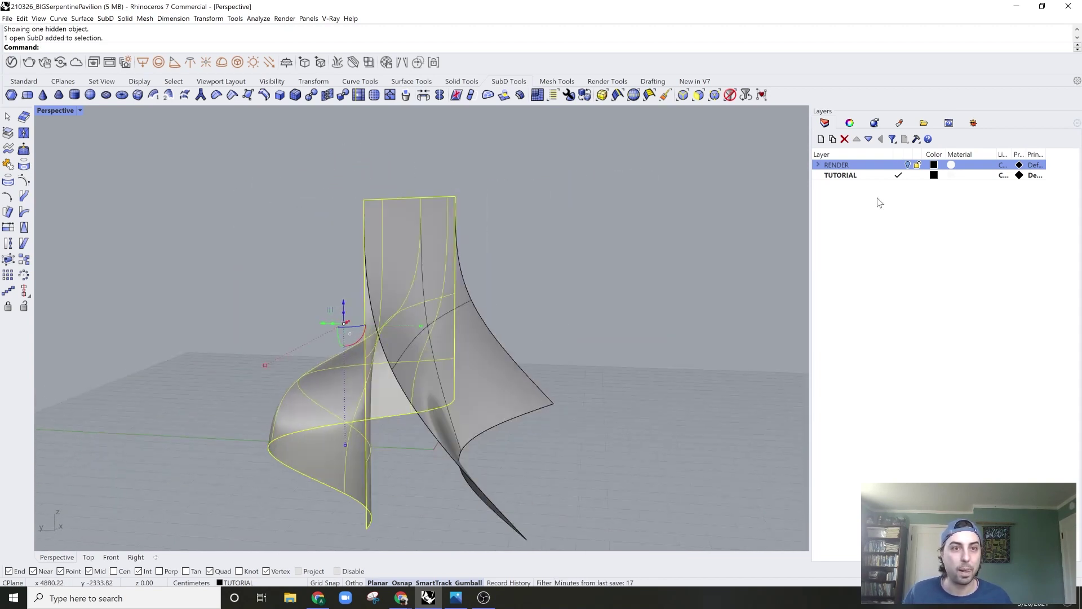
pyautogui.click(849, 123)
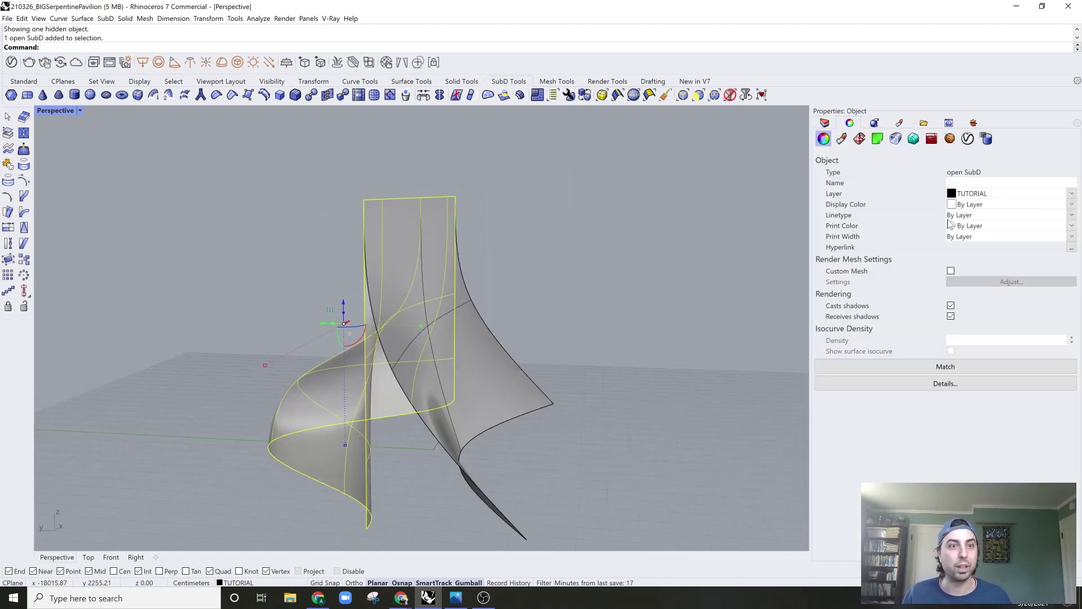
pyautogui.click(977, 205)
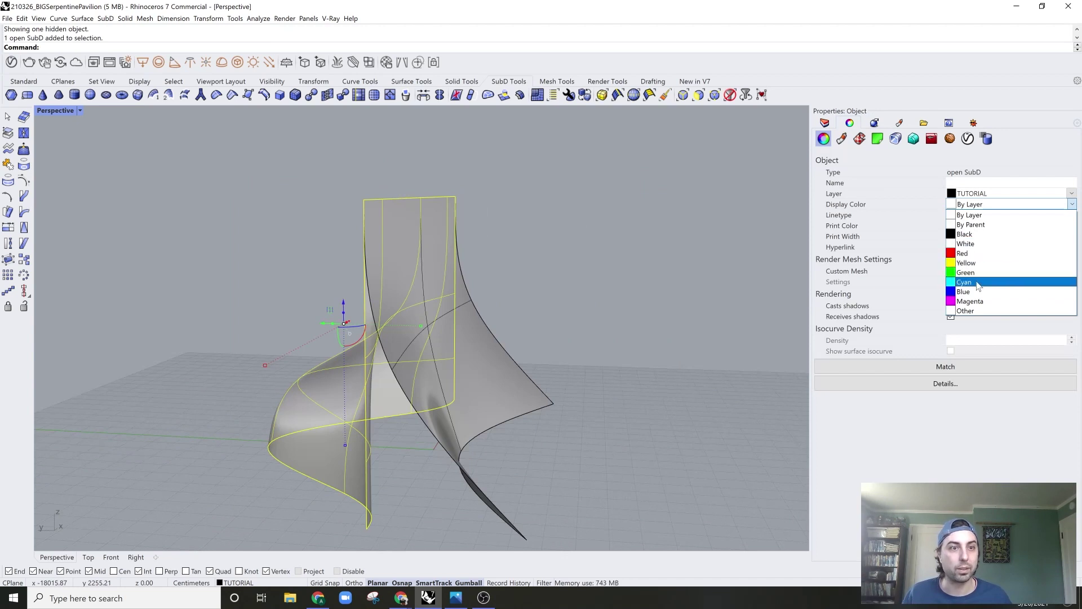
pyautogui.click(981, 280)
# - Set the display color of the flared wall copy to Blue
pyautogui.click(482, 408)
pyautogui.click(1009, 204)
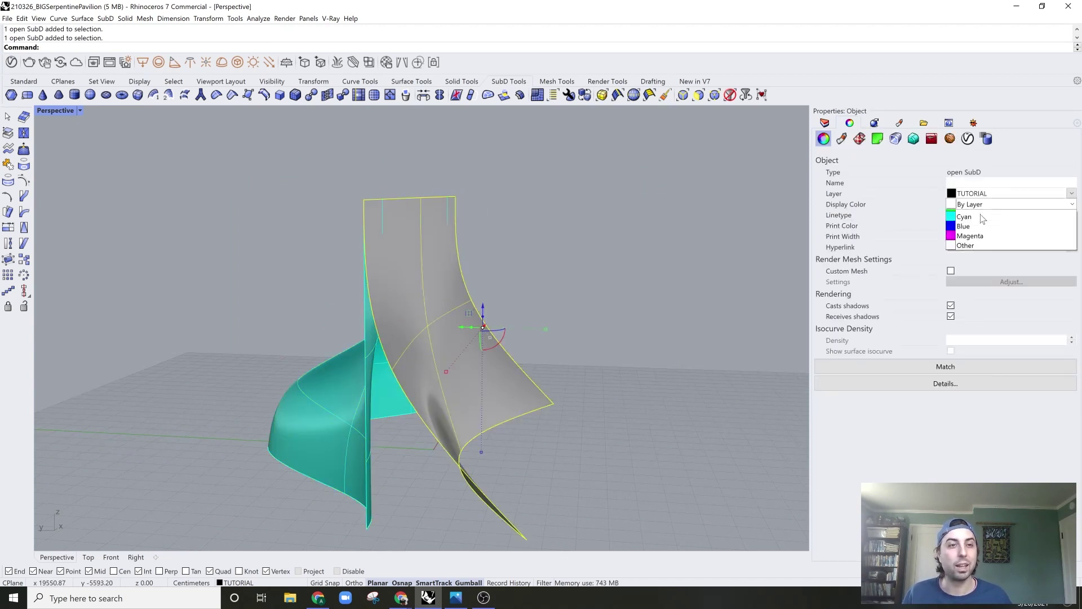
pyautogui.click(979, 292)
pyautogui.click(677, 312)
pyautogui.moveTo(665, 313); pyautogui.dragTo(591, 383, button='right')
pyautogui.scroll(-5, 549, 323)
pyautogui.scroll(2, 533, 319)
pyautogui.click(614, 405)
pyautogui.keyDown('shift'); pyautogui.click(408, 402); pyautogui.keyUp('shift')
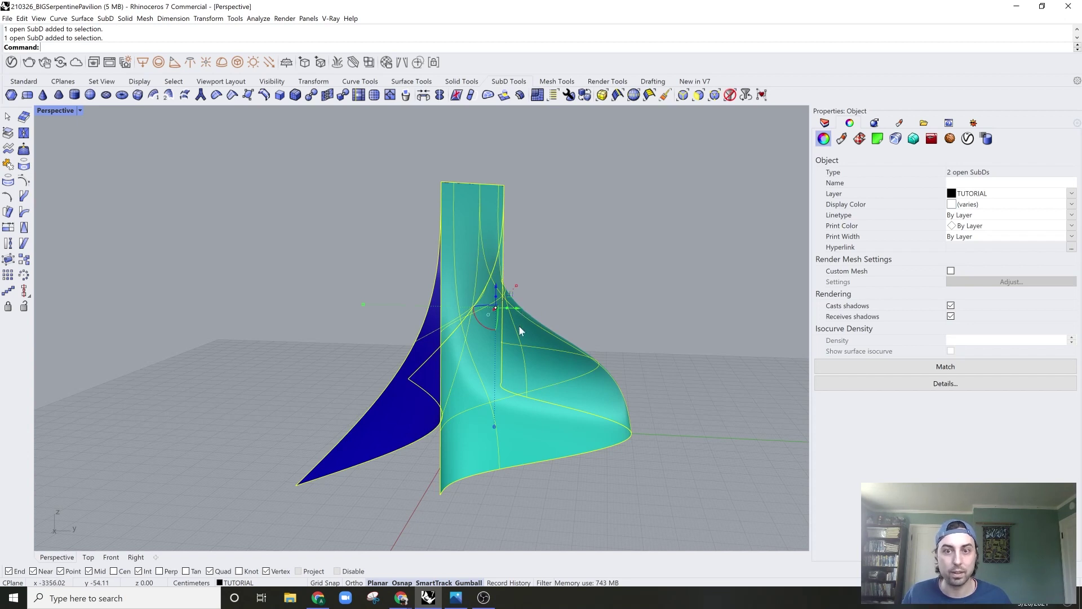
pyautogui.click(605, 479)
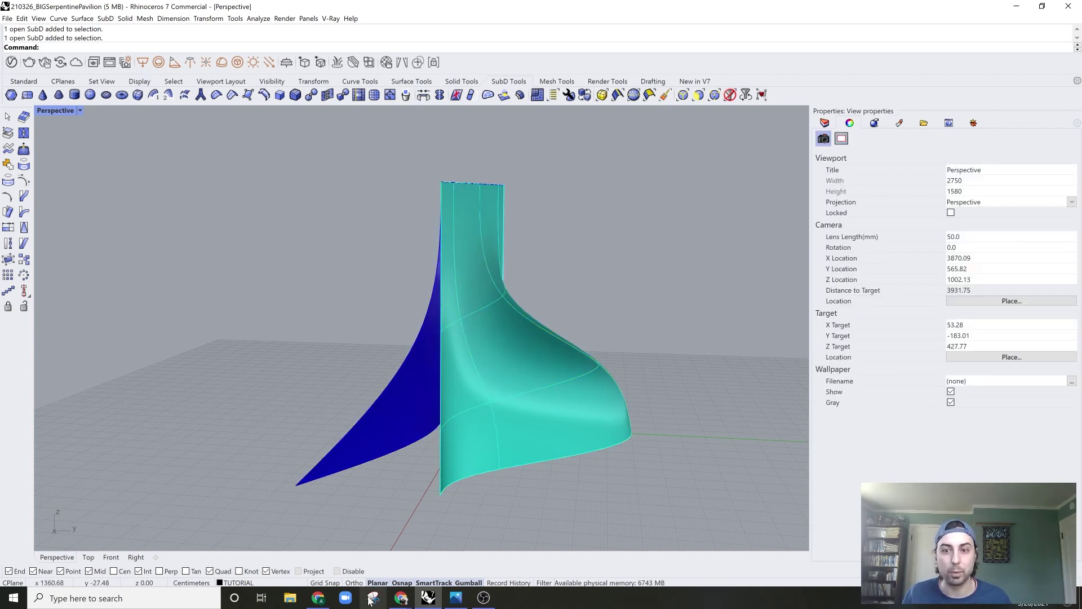
# - Switch to the browser's image results and open the Dezeen photo of the finished Serpentine Pavilion for reference
pyautogui.click(323, 599)
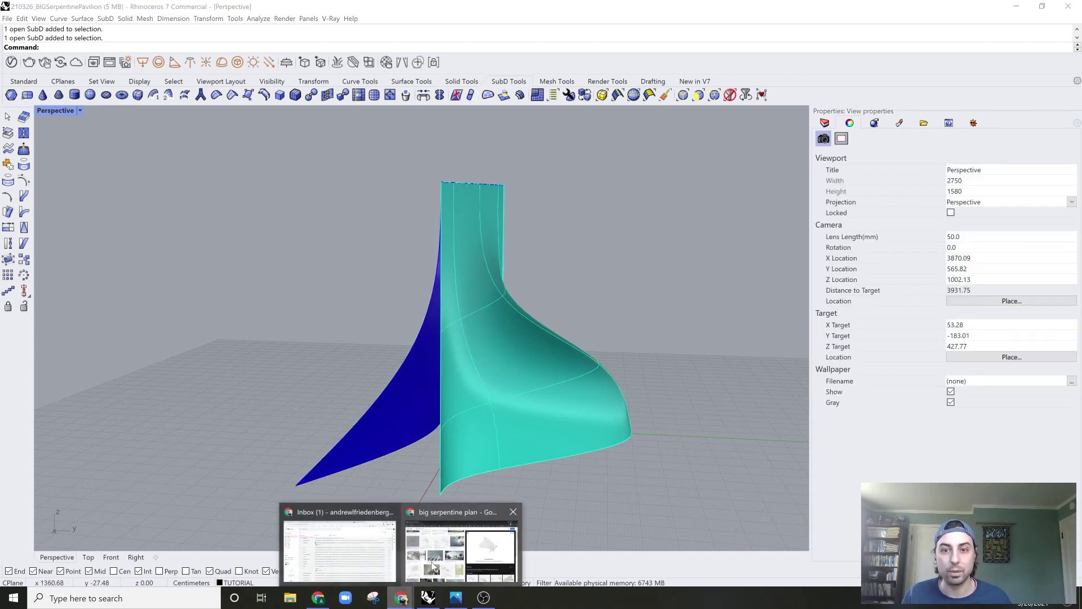
pyautogui.click(463, 541)
pyautogui.scroll(5, 456, 341)
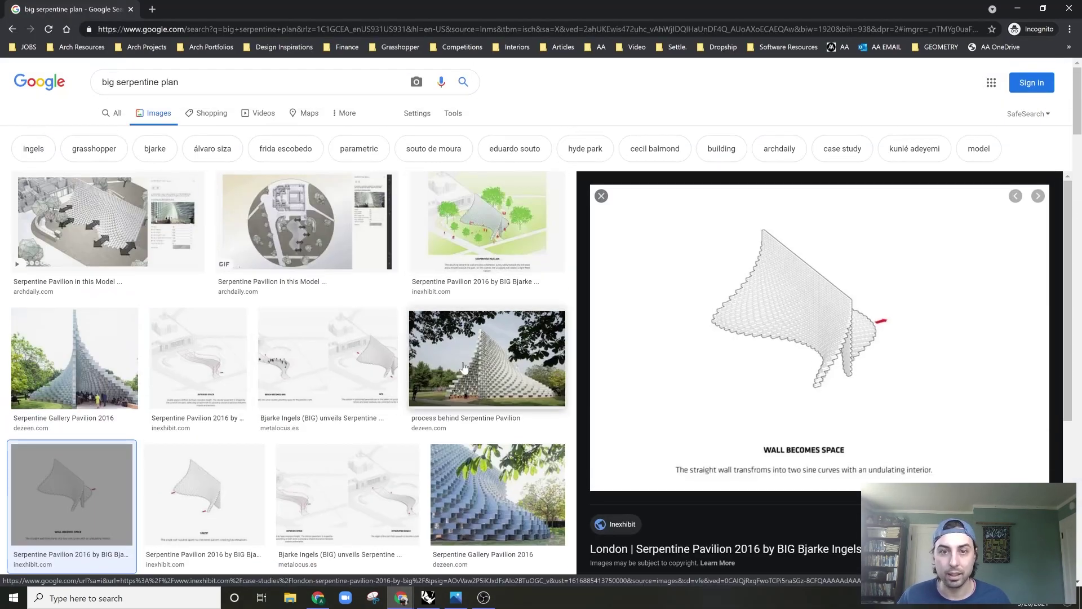
pyautogui.click(487, 358)
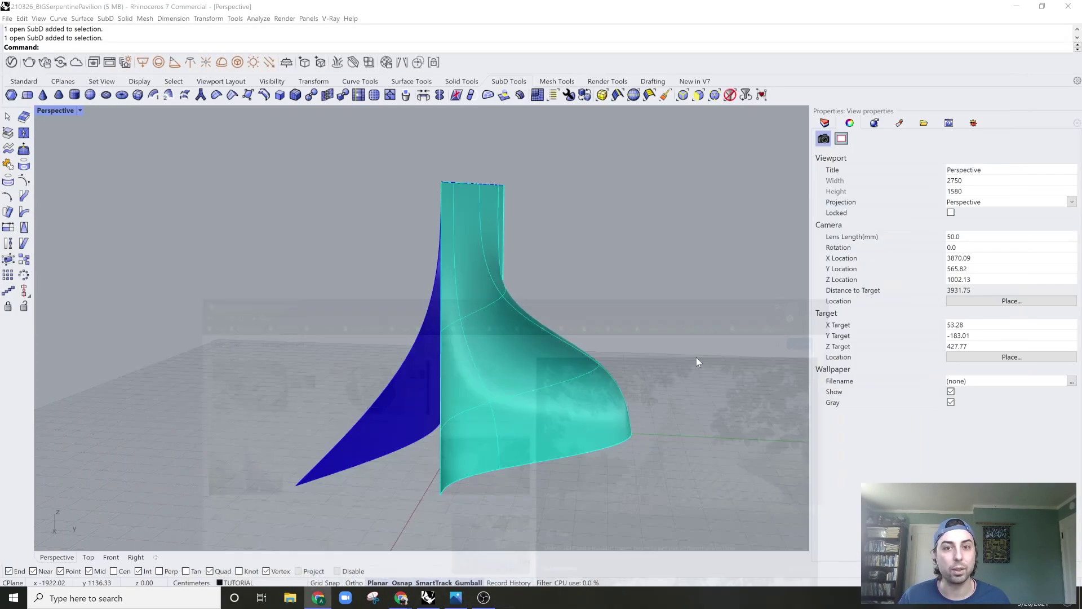
# - Switch back to Rhino and duplicate the cyan and blue walls together a short distance along the green axis
pyautogui.hotkey('alt', 'Tab')
pyautogui.keyDown('shift'); pyautogui.click(403, 427); pyautogui.keyUp('shift')
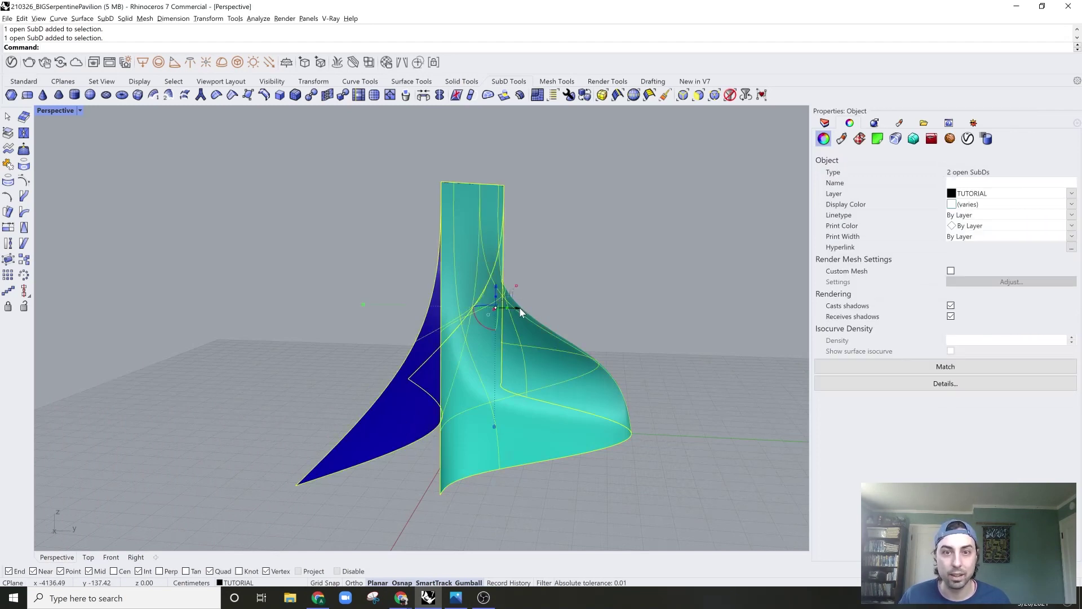
pyautogui.moveTo(521, 307); pyautogui.dragTo(531, 309)
pyautogui.click(646, 280)
pyautogui.moveTo(646, 279); pyautogui.dragTo(490, 282, button='right')
pyautogui.scroll(2, 493, 272)
pyautogui.scroll(-2, 488, 258)
pyautogui.click(495, 357)
pyautogui.scroll(5, 492, 363)
pyautogui.keyDown('shift'); pyautogui.click(465, 397); pyautogui.keyUp('shift')
pyautogui.moveTo(492, 388); pyautogui.dragTo(368, 435, button='right')
pyautogui.click(398, 448)
# - In flat display, pull both bottom corner vertices of the inner blue wall about 36 cm away from the outer blue wall, and restore smooth display
pyautogui.press('Tab')
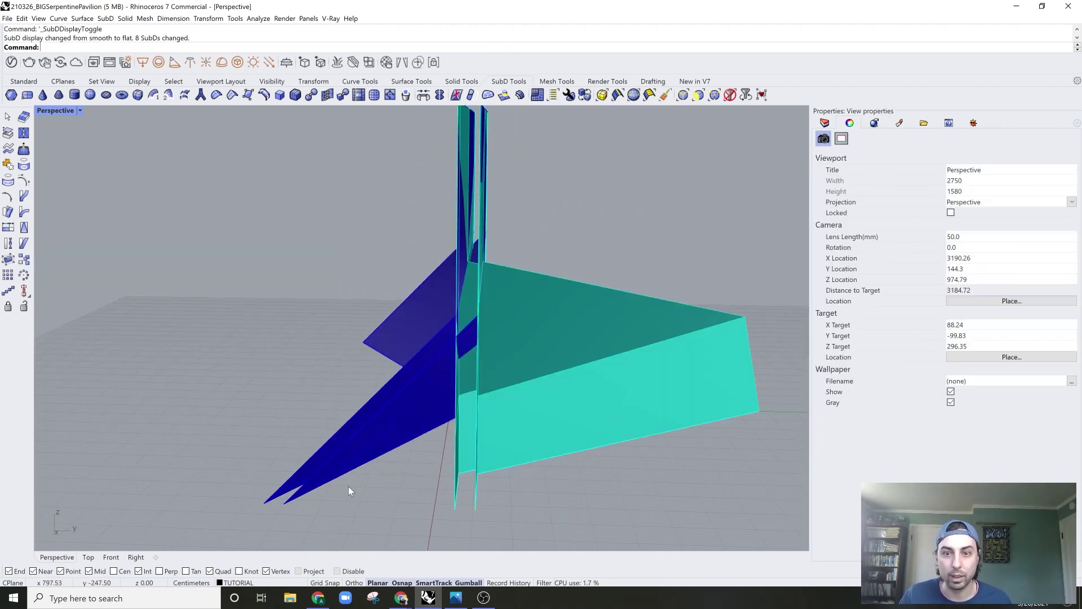
pyautogui.keyDown('ctrl'); pyautogui.keyDown('shift'); pyautogui.click(288, 505); pyautogui.keyUp('shift'); pyautogui.keyUp('ctrl')
pyautogui.keyDown('shift'); pyautogui.moveTo(372, 502); pyautogui.dragTo(467, 407, button='right'); pyautogui.keyUp('shift')
pyautogui.click(389, 511)
pyautogui.keyDown('ctrl'); pyautogui.keyDown('shift'); pyautogui.click(397, 500); pyautogui.keyUp('shift'); pyautogui.keyUp('ctrl')
pyautogui.keyDown('ctrl'); pyautogui.keyDown('shift'); pyautogui.click(348, 454); pyautogui.keyUp('shift'); pyautogui.keyUp('ctrl')
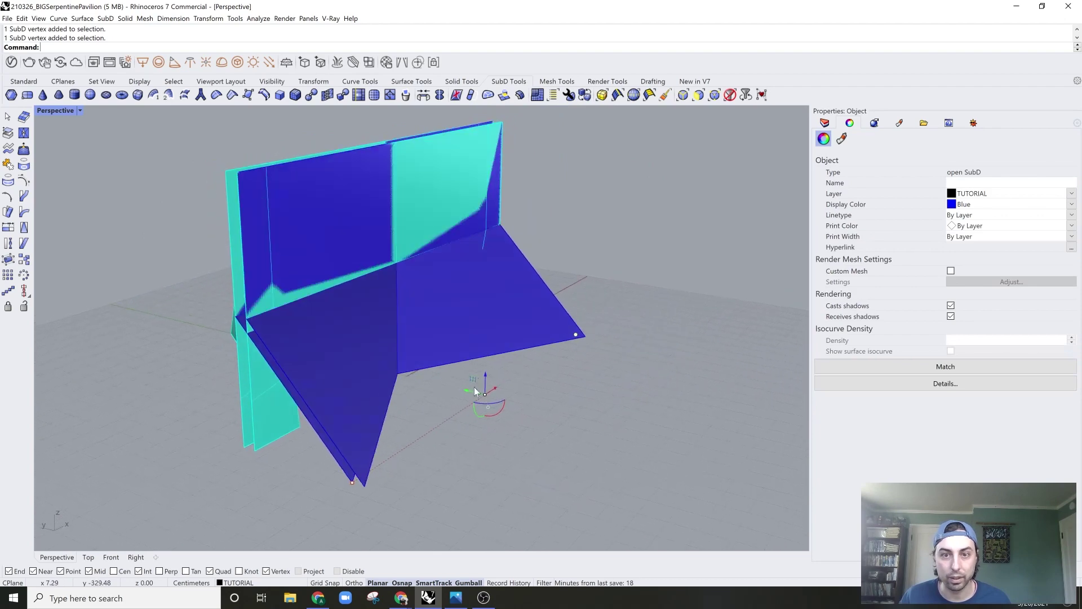
pyautogui.moveTo(465, 388); pyautogui.dragTo(459, 386)
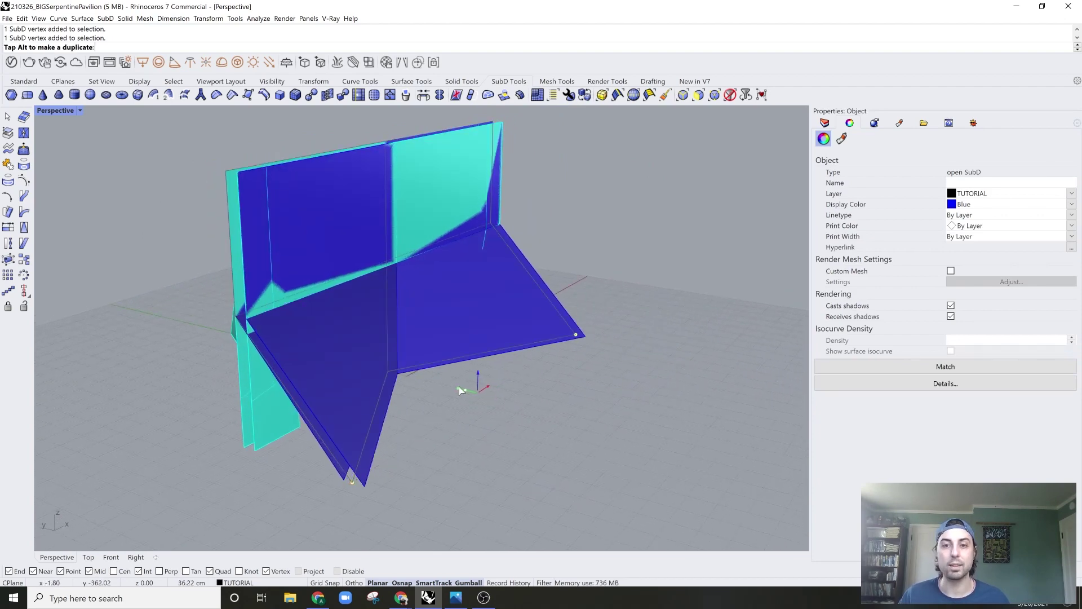
pyautogui.press('Tab')
pyautogui.press('Escape')
pyautogui.moveTo(604, 394); pyautogui.dragTo(603, 355, button='right')
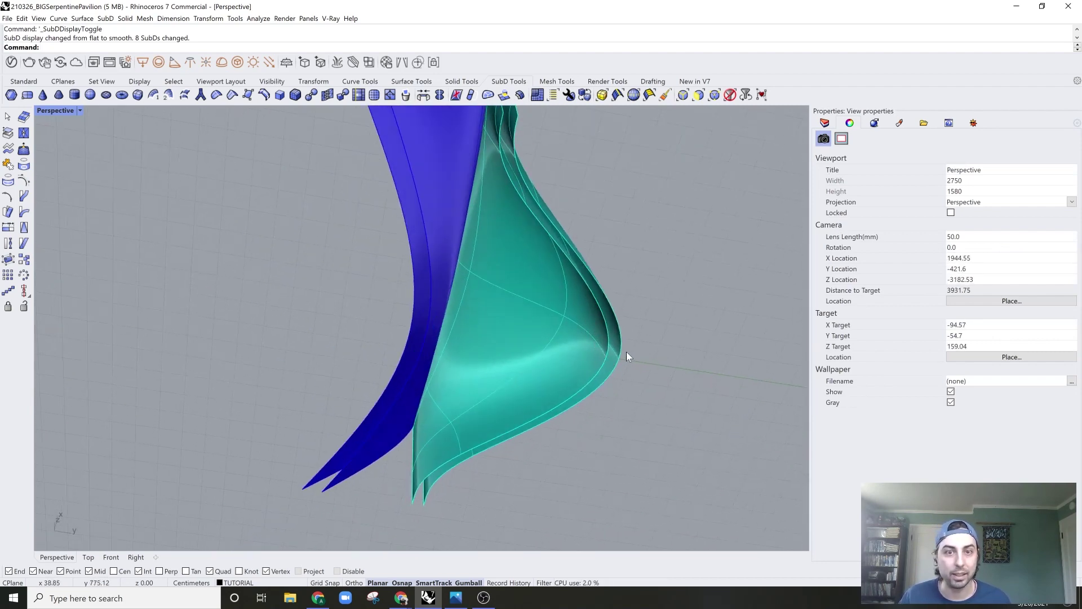
# - Switch to the browser and examine the pavilion's diagrams, its exterior photo and the close-up of the stacked boxes at its base
pyautogui.click(462, 544)
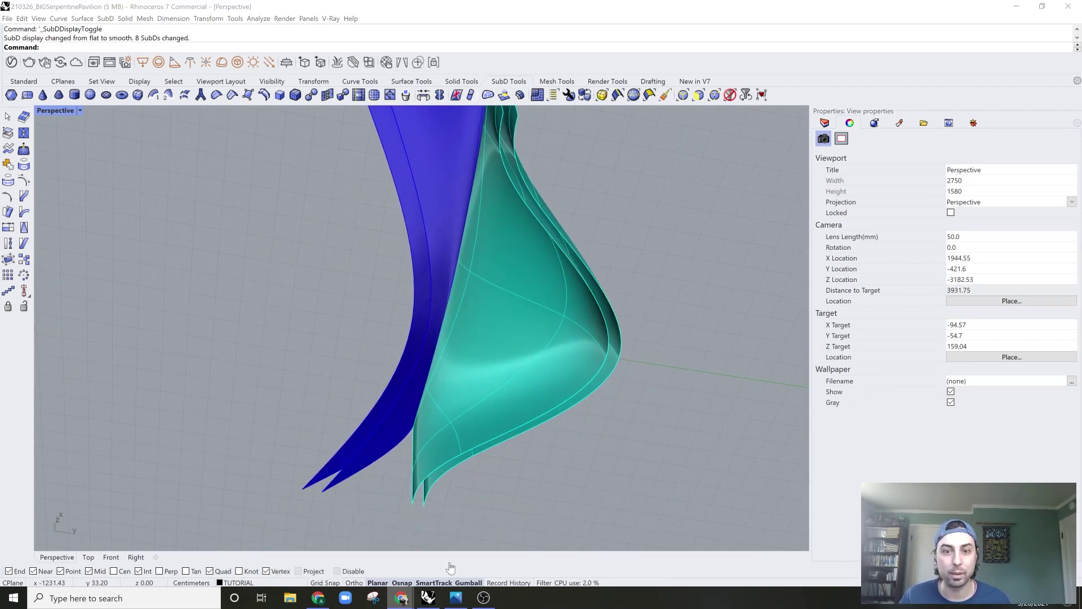
pyautogui.click(337, 427)
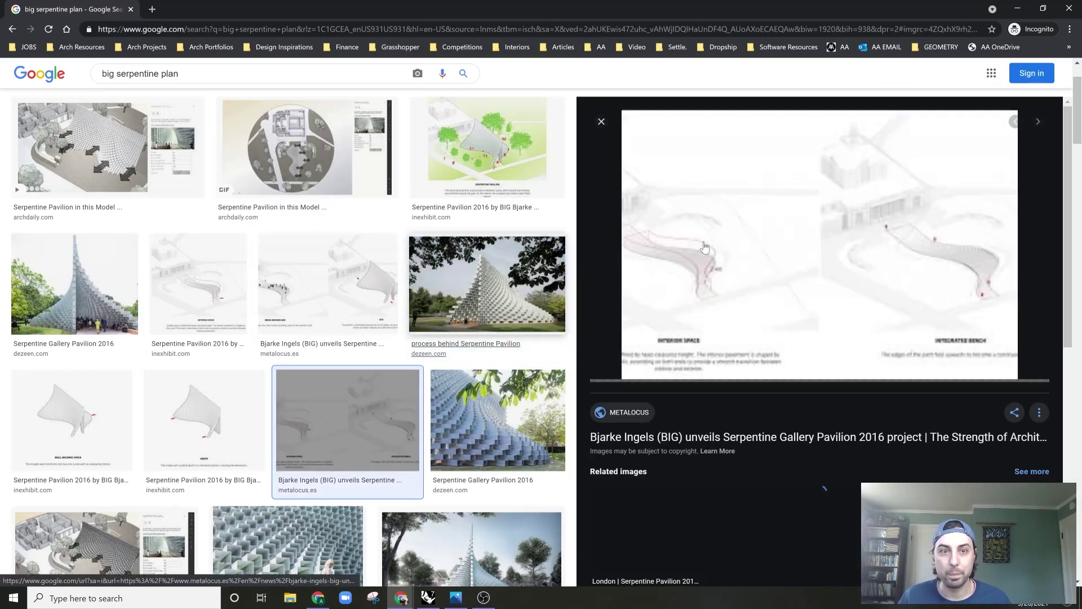
pyautogui.scroll(-4, 184, 442)
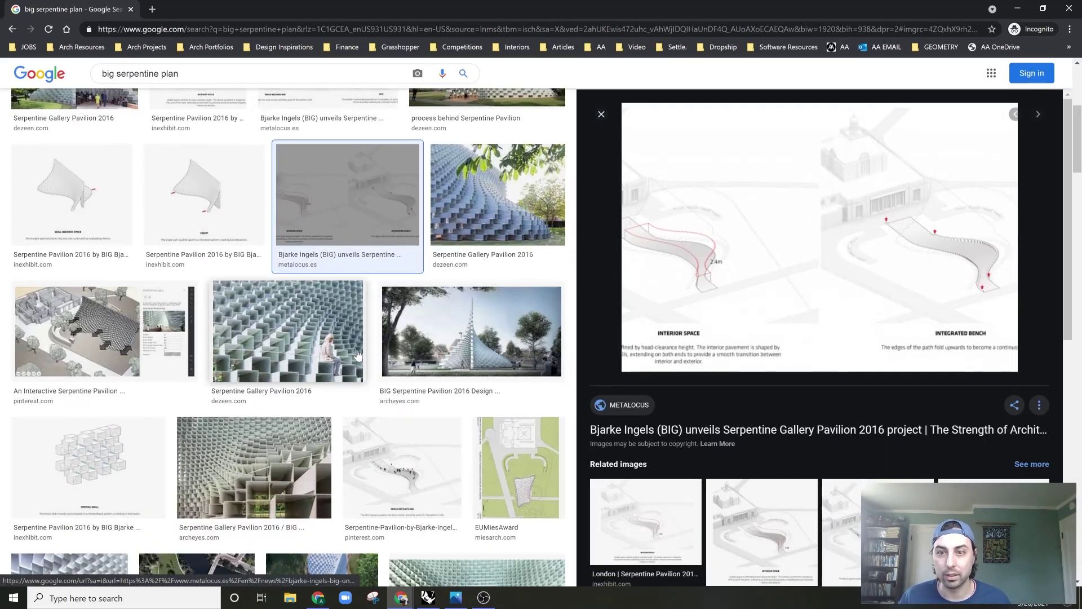
pyautogui.scroll(-1, 183, 442)
pyautogui.scroll(-3, 318, 324)
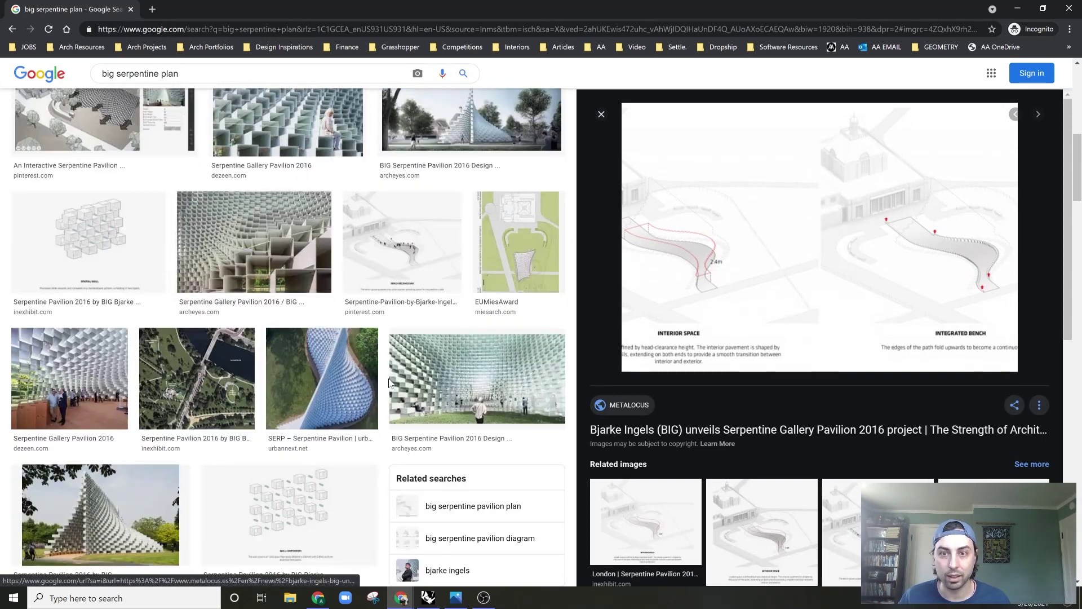
pyautogui.click(110, 522)
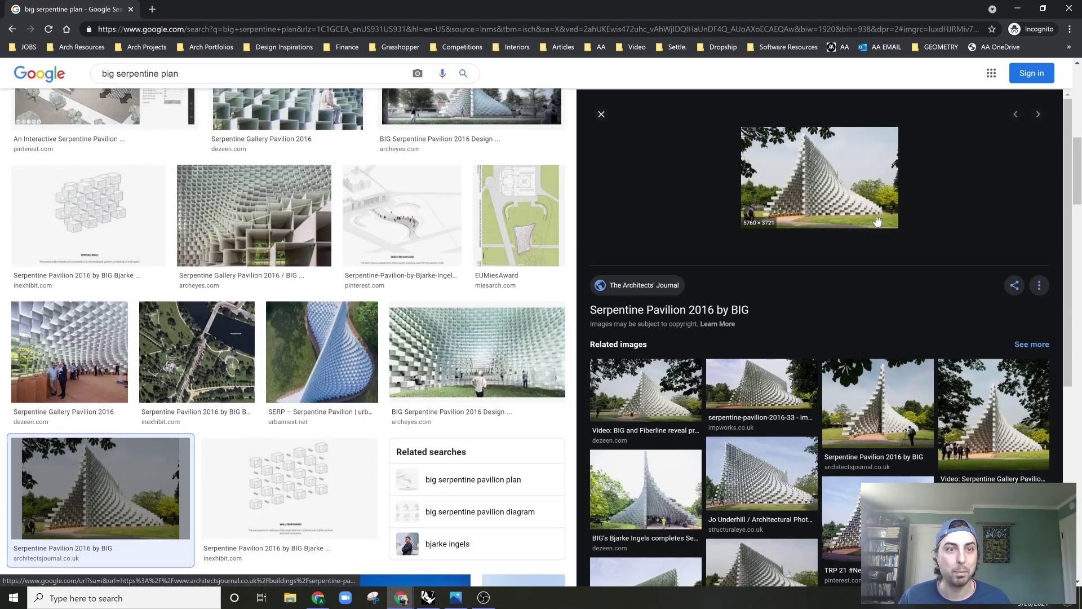
pyautogui.scroll(4, 429, 361)
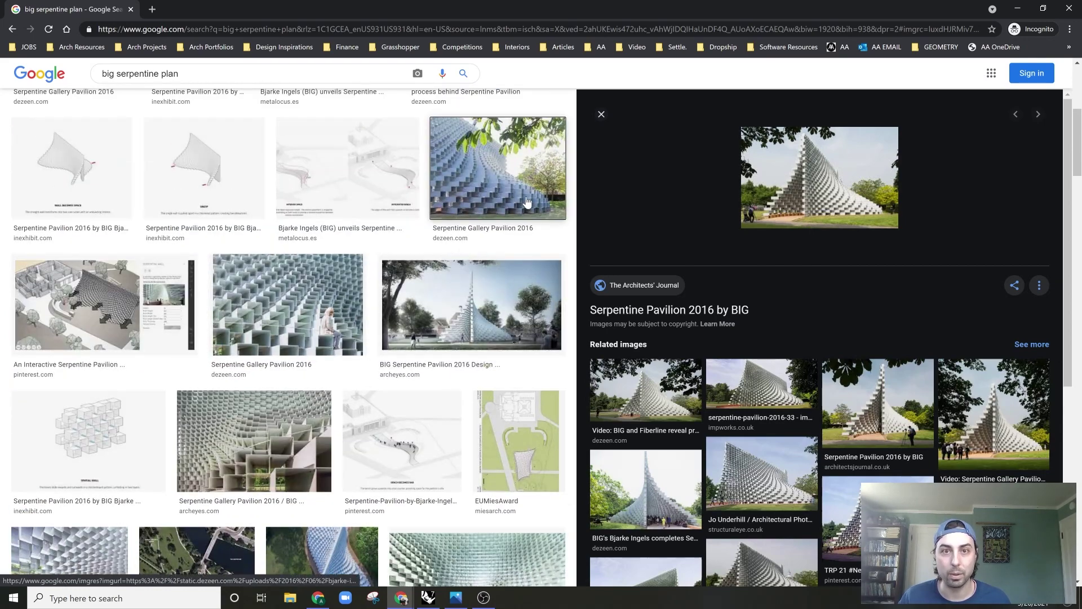
pyautogui.click(557, 225)
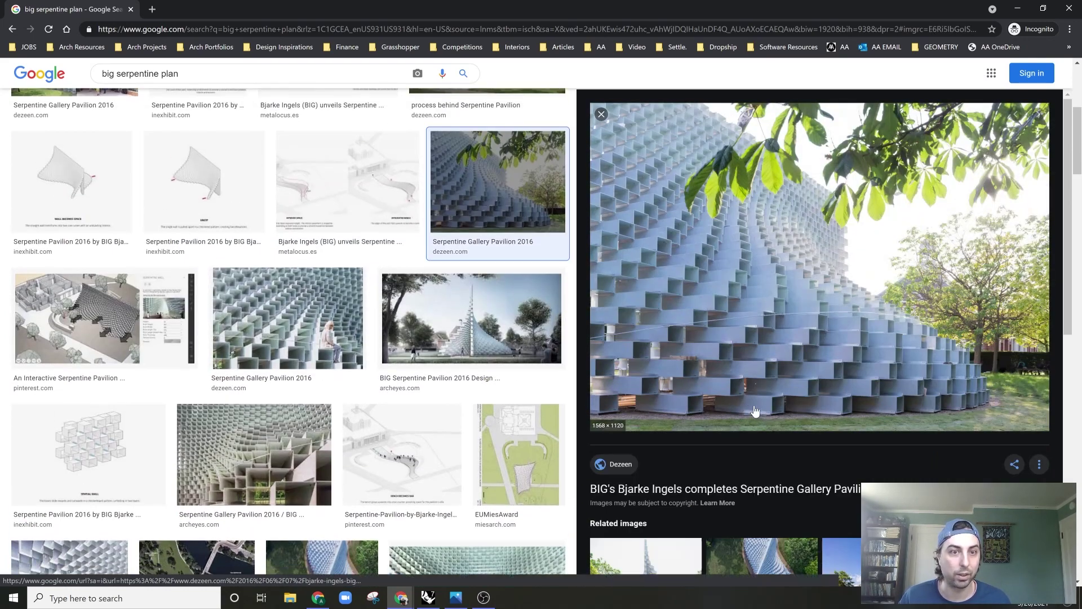
pyautogui.click(1017, 8)
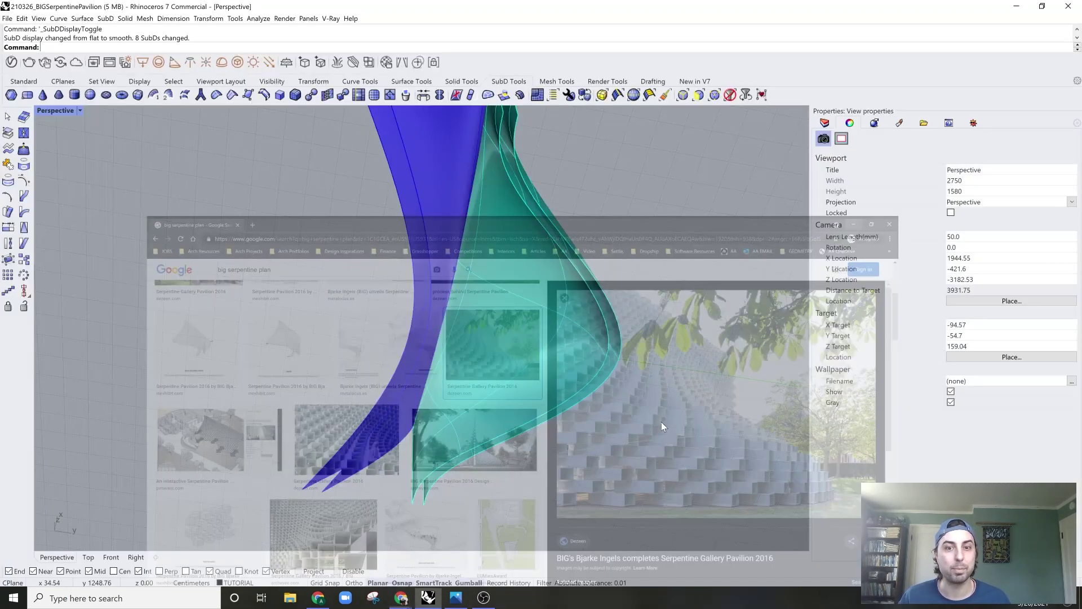
# - Back in Rhino, pull the bulge edge of the inner cyan wall inward along the green axis, away from the outer cyan wall
pyautogui.moveTo(543, 394); pyautogui.dragTo(598, 359, button='right')
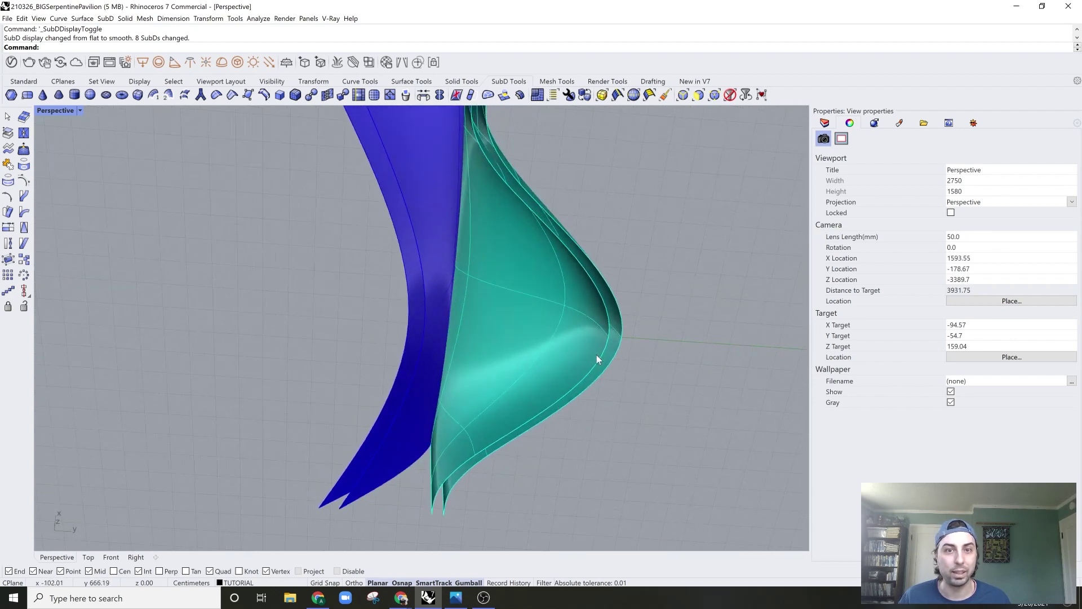
pyautogui.click(593, 324)
pyautogui.press('Tab')
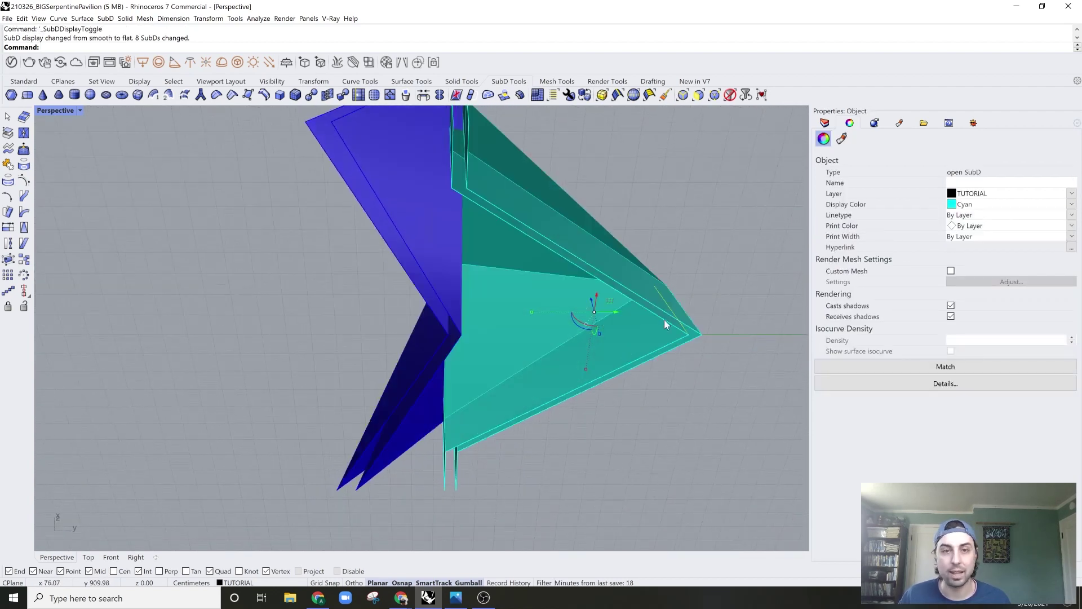
pyautogui.moveTo(626, 321); pyautogui.dragTo(557, 316)
pyautogui.press('Tab')
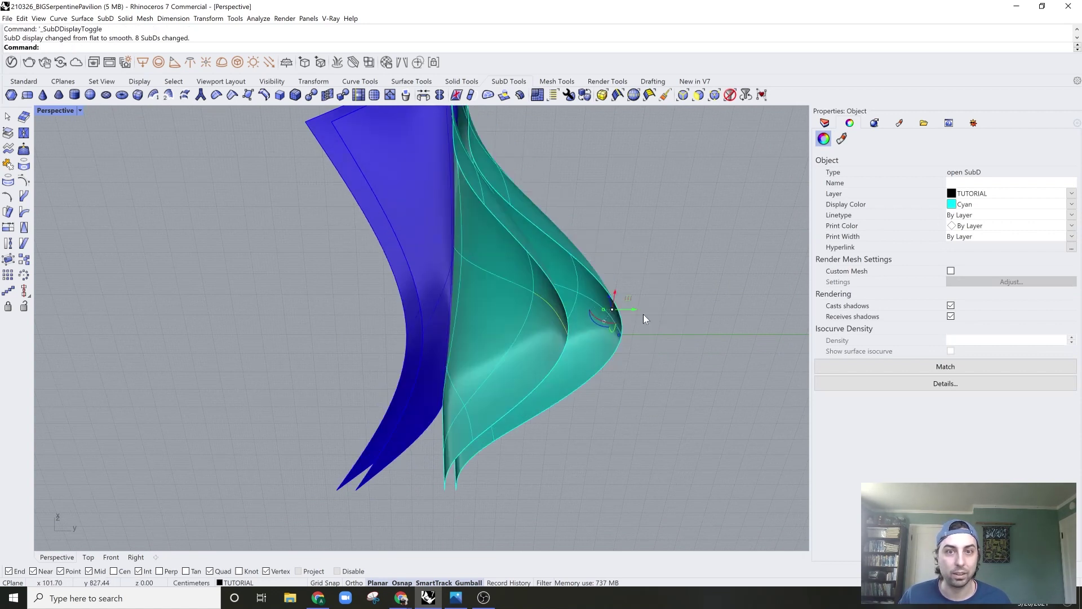
pyautogui.moveTo(637, 311)
pyautogui.mouseDown()
pyautogui.moveTo(649, 313)
pyautogui.moveTo(632, 316)
pyautogui.mouseUp()
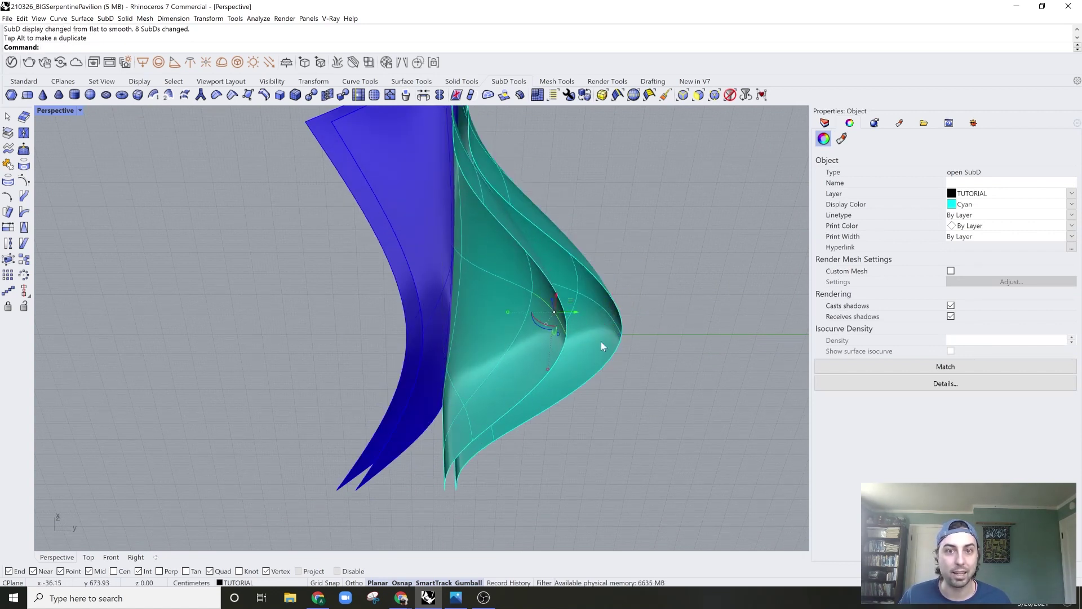
pyautogui.press('Escape')
# - Nudge a single SubD component near the middle of the walls slightly in flat display, and restore smooth display
pyautogui.moveTo(587, 261); pyautogui.dragTo(468, 336, button='right')
pyautogui.press('Tab')
pyautogui.keyDown('ctrl'); pyautogui.keyDown('shift'); pyautogui.click(464, 341); pyautogui.keyUp('shift'); pyautogui.keyUp('ctrl')
pyautogui.moveTo(479, 331); pyautogui.dragTo(471, 333)
pyautogui.press('Escape')
pyautogui.moveTo(705, 350); pyautogui.dragTo(519, 338, button='right')
pyautogui.press('Tab')
# - Launch Grasshopper and restore its maximized window so that it sits beside the Rhino viewport
pyautogui.moveTo(650, 338); pyautogui.dragTo(498, 378, button='right')
pyautogui.keyDown('shift'); pyautogui.moveTo(497, 377); pyautogui.dragTo(558, 340, button='right'); pyautogui.keyUp('shift')
pyautogui.click(535, 337)
pyautogui.click(619, 258)
pyautogui.write('Grasshopper')
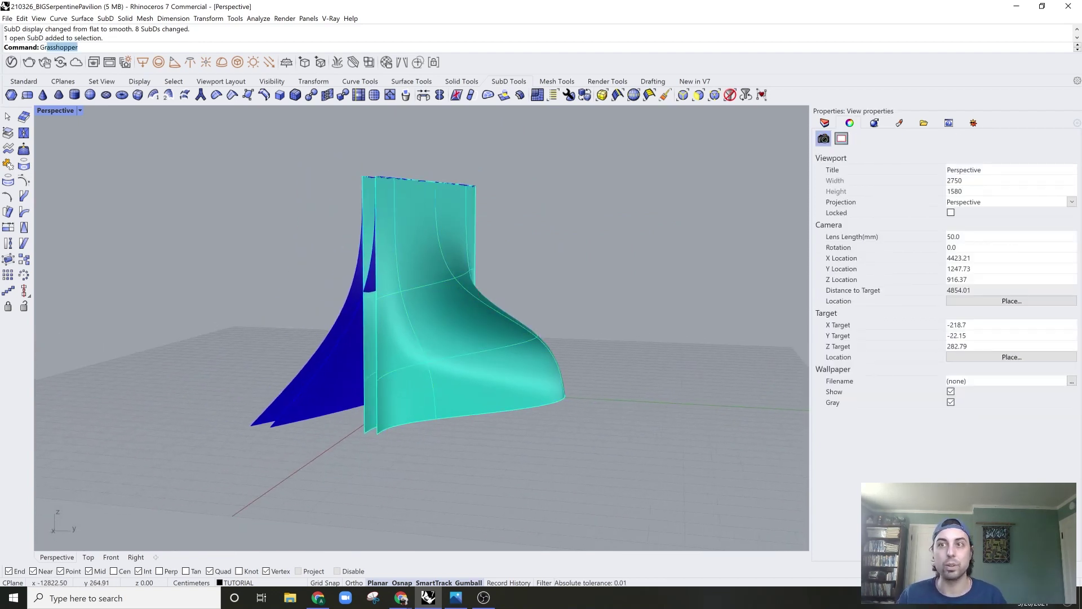
pyautogui.press('Return')
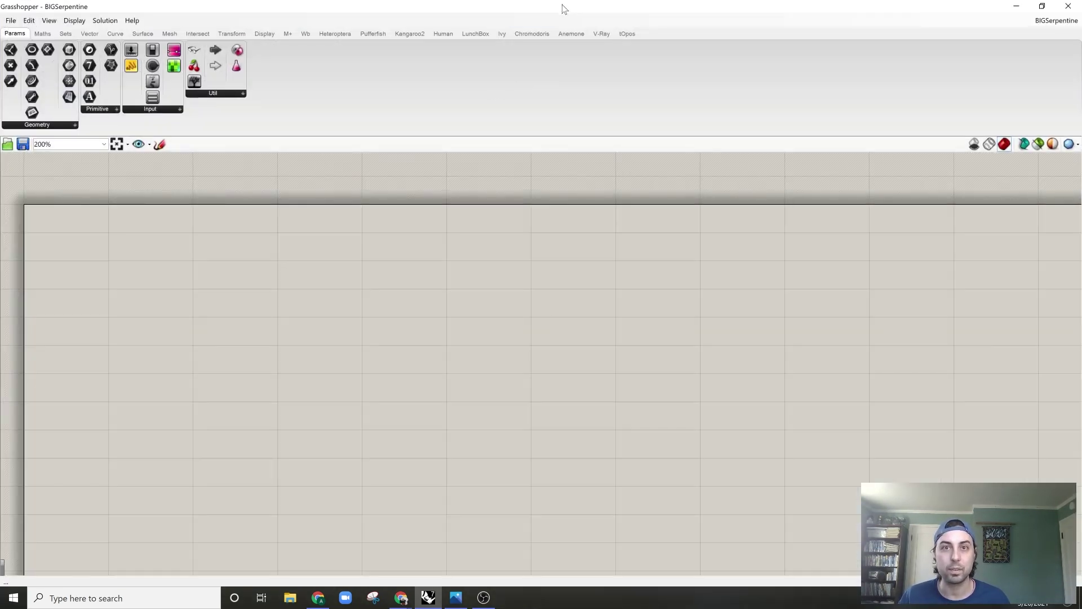
pyautogui.doubleClick(562, 4)
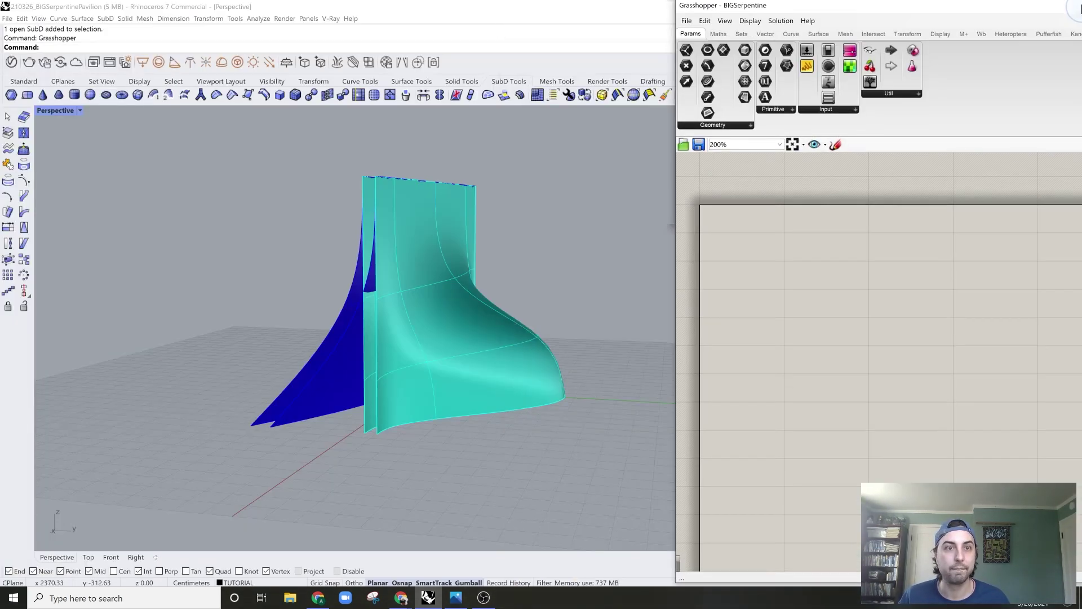
# - Add a SubD parameter to the Grasshopper canvas near its corner
pyautogui.scroll(3, 627, 228)
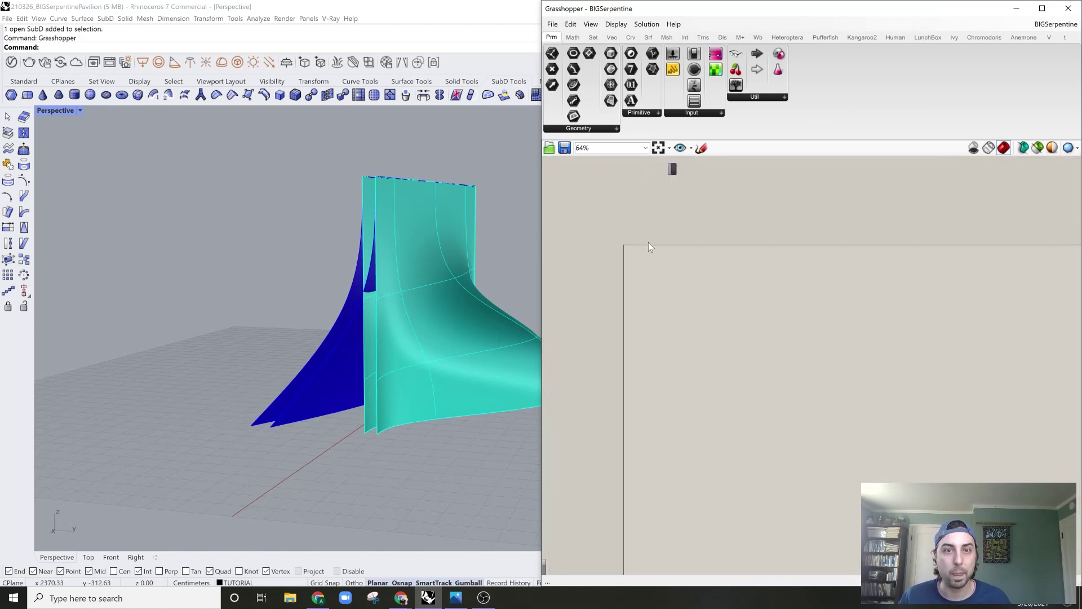
pyautogui.scroll(4, 451, 297)
pyautogui.scroll(-5, 450, 304)
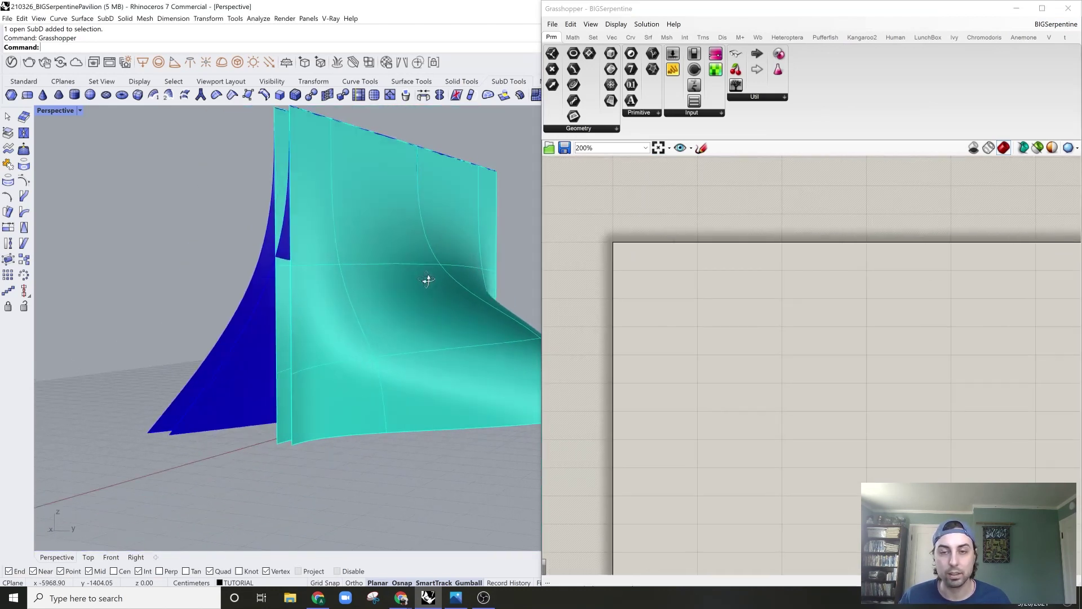
pyautogui.scroll(2, 386, 285)
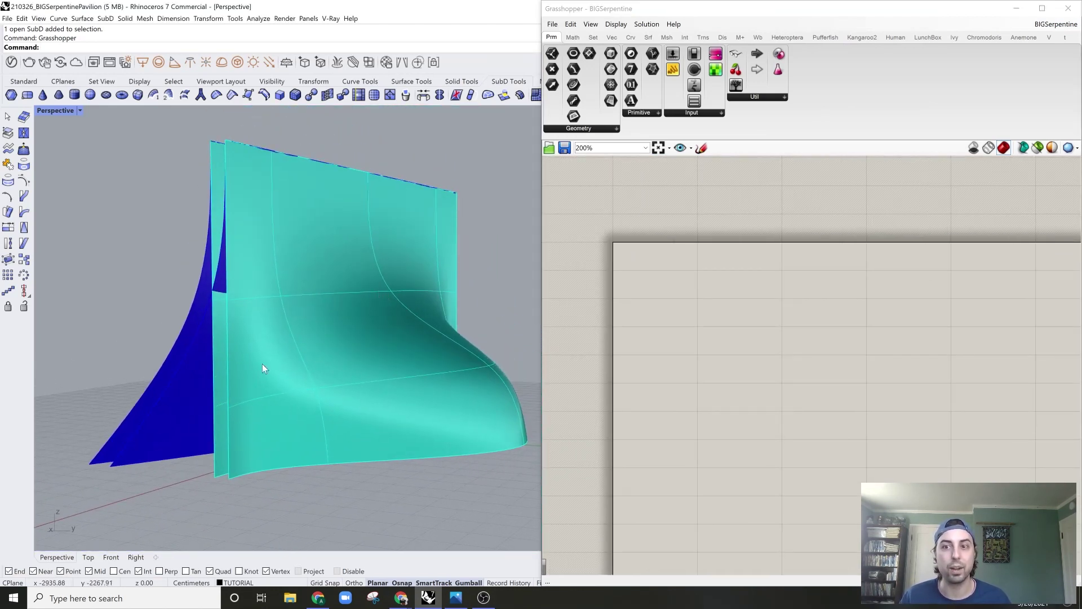
pyautogui.doubleClick(724, 299)
pyautogui.write('sr')
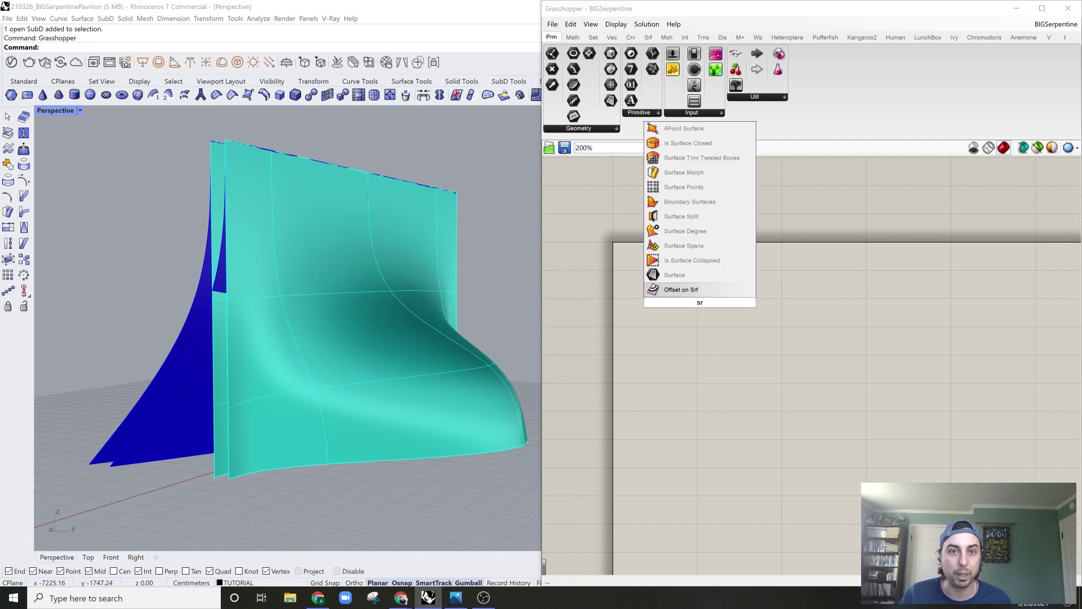
pyautogui.press('BackSpace')
pyautogui.write('ubd')
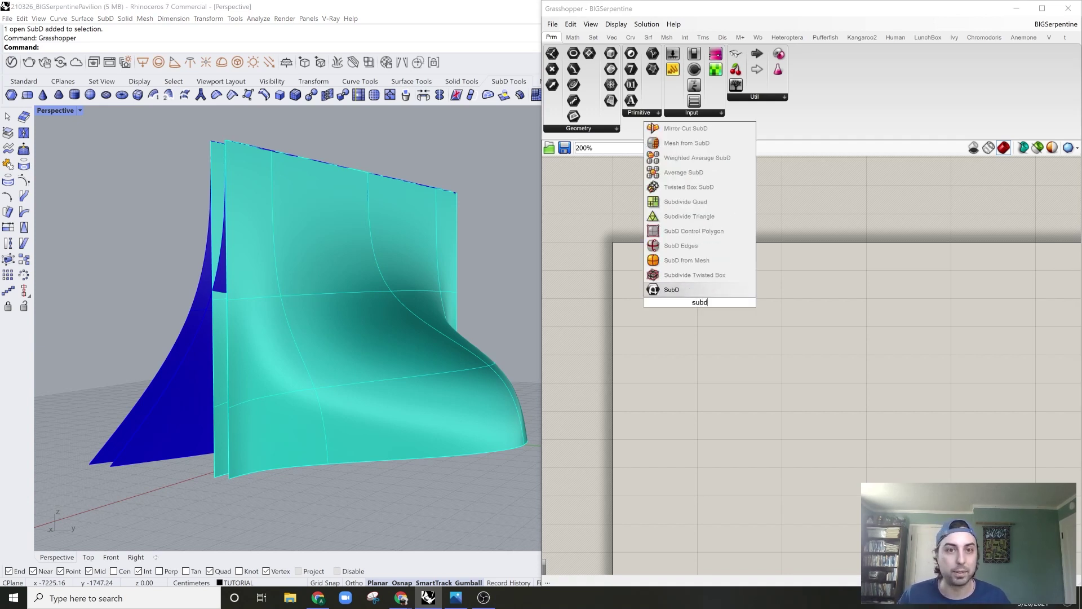
pyautogui.press('Return')
pyautogui.moveTo(701, 305); pyautogui.dragTo(669, 302)
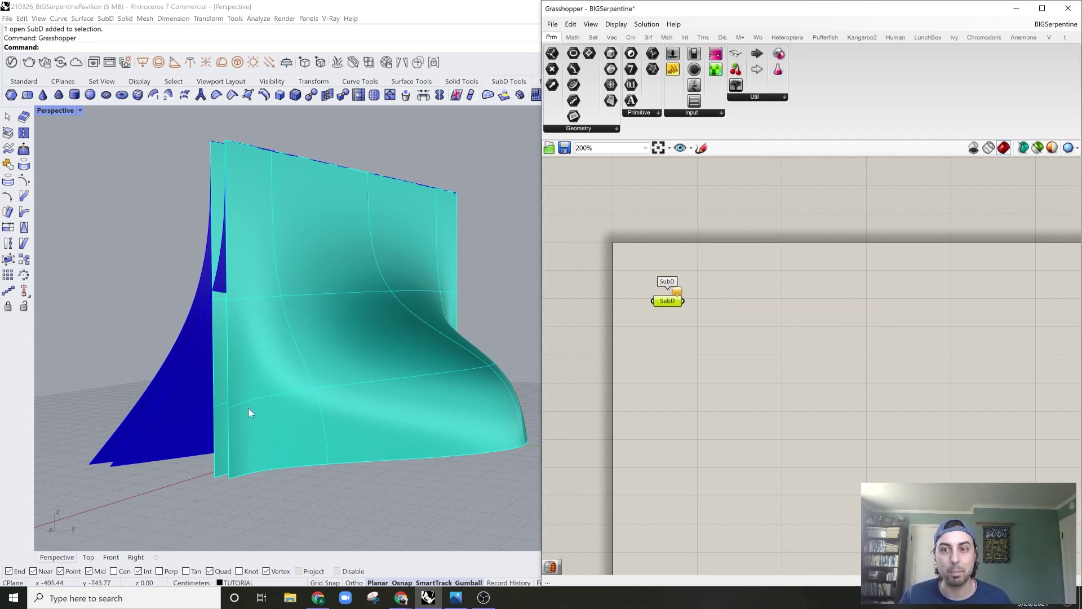
# - Reference the cyan wall nearest the blue walls as the single SubD in the new parameter
pyautogui.click(217, 414)
pyautogui.rightClick(667, 305)
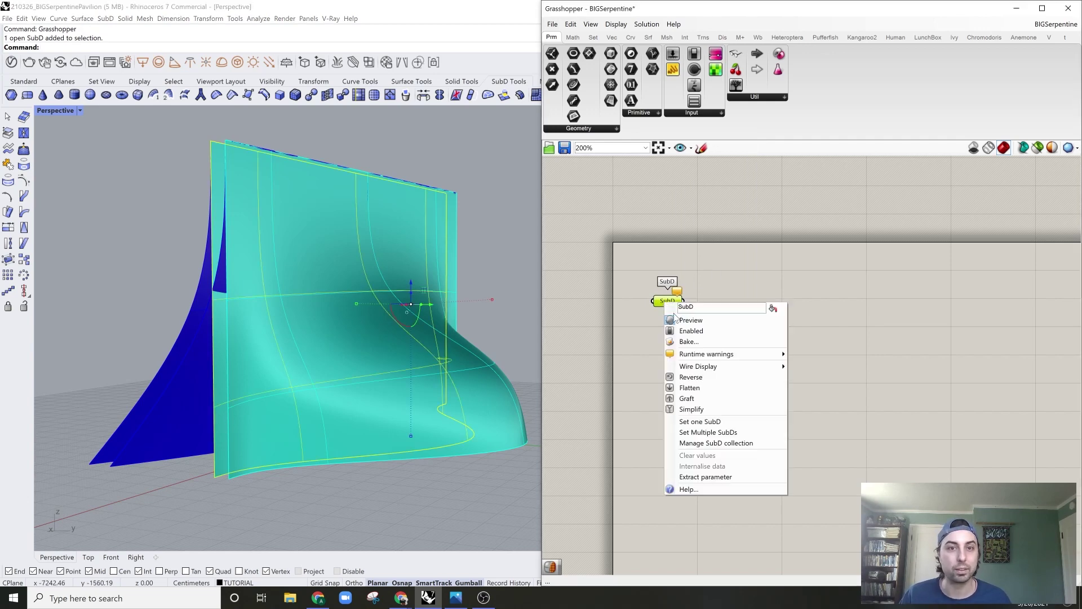
pyautogui.click(705, 421)
pyautogui.click(710, 332)
# - Duplicate the SubD parameter, place the copy below the original and reference the cyan wall farther from the blue walls in it
pyautogui.click(666, 305)
pyautogui.hotkey('ctrl', 'c')
pyautogui.hotkey('ctrl', 'v')
pyautogui.moveTo(667, 306); pyautogui.dragTo(662, 323)
pyautogui.click(726, 363)
pyautogui.click(234, 355)
pyautogui.rightClick(664, 327)
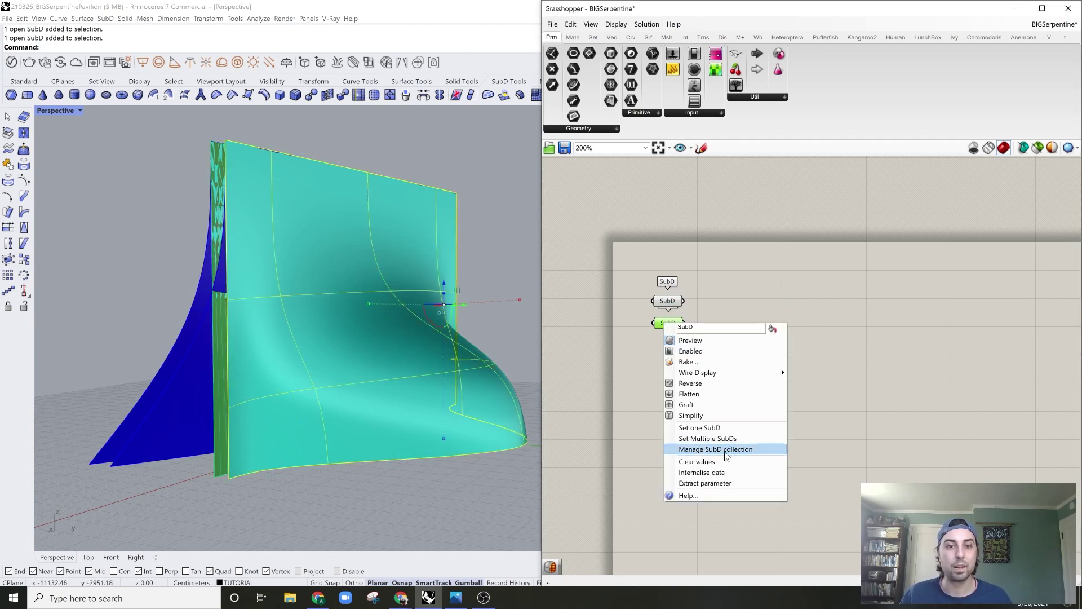
pyautogui.click(704, 430)
pyautogui.click(204, 485)
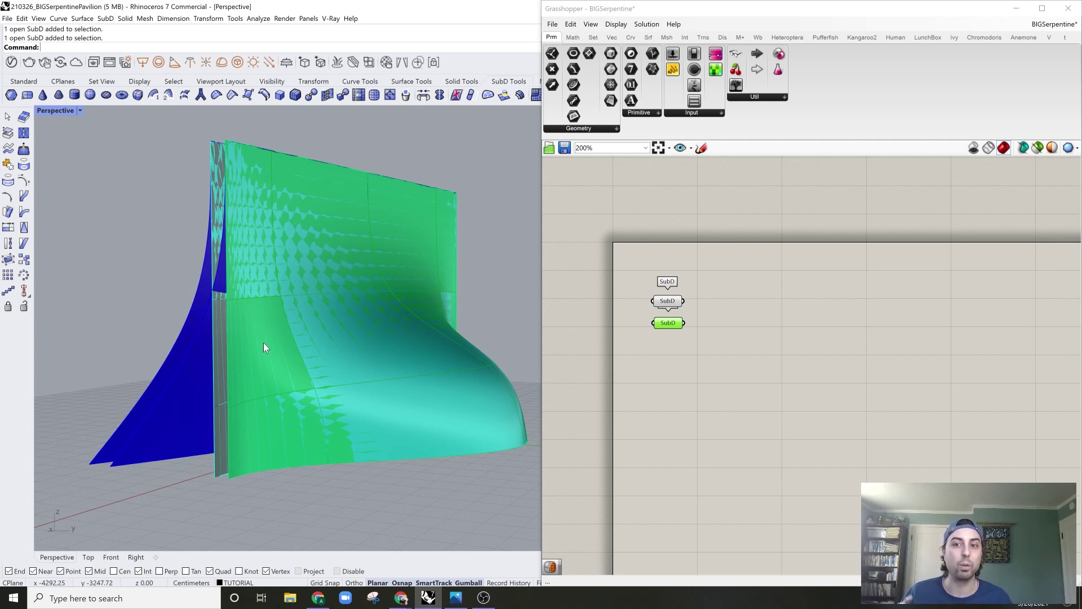
pyautogui.click(731, 342)
pyautogui.moveTo(736, 270); pyautogui.dragTo(661, 388)
pyautogui.click(733, 388)
pyautogui.scroll(2, 682, 413)
pyautogui.click(709, 363)
pyautogui.moveTo(715, 364); pyautogui.dragTo(695, 374, button='right')
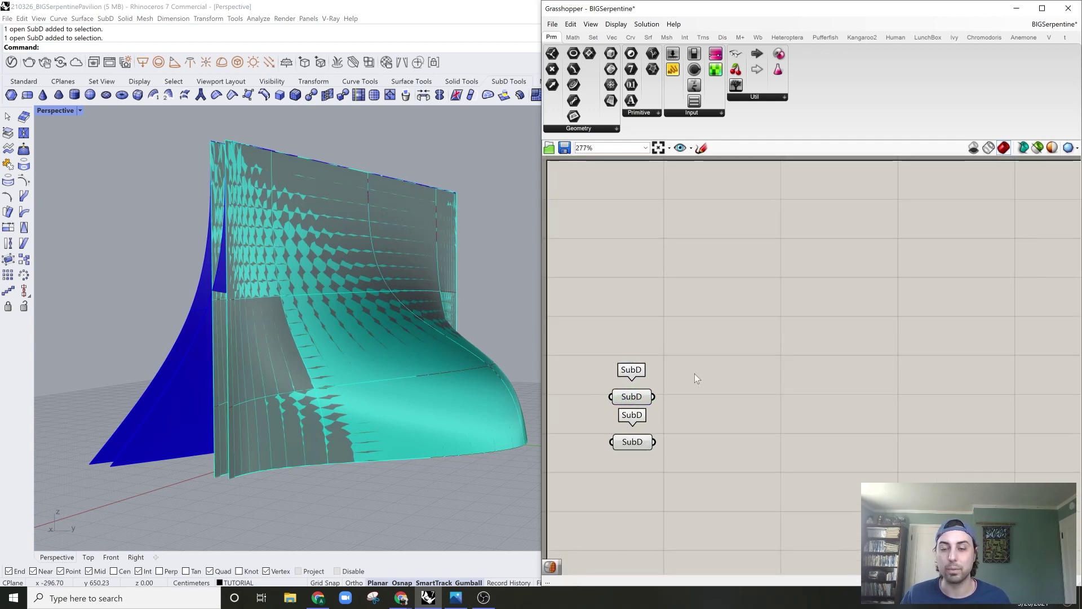
pyautogui.scroll(-3, 356, 368)
pyautogui.scroll(4, 312, 405)
pyautogui.moveTo(357, 369); pyautogui.dragTo(343, 392, button='right')
pyautogui.scroll(-3, 342, 392)
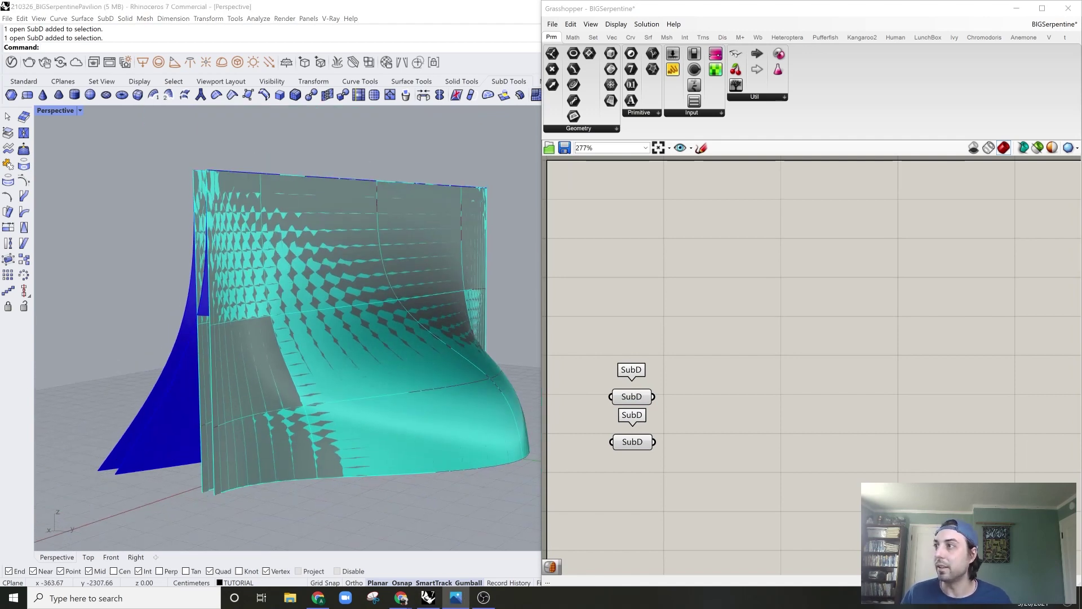
pyautogui.scroll(-1, 708, 368)
pyautogui.moveTo(745, 329); pyautogui.dragTo(615, 453)
pyautogui.click(756, 387)
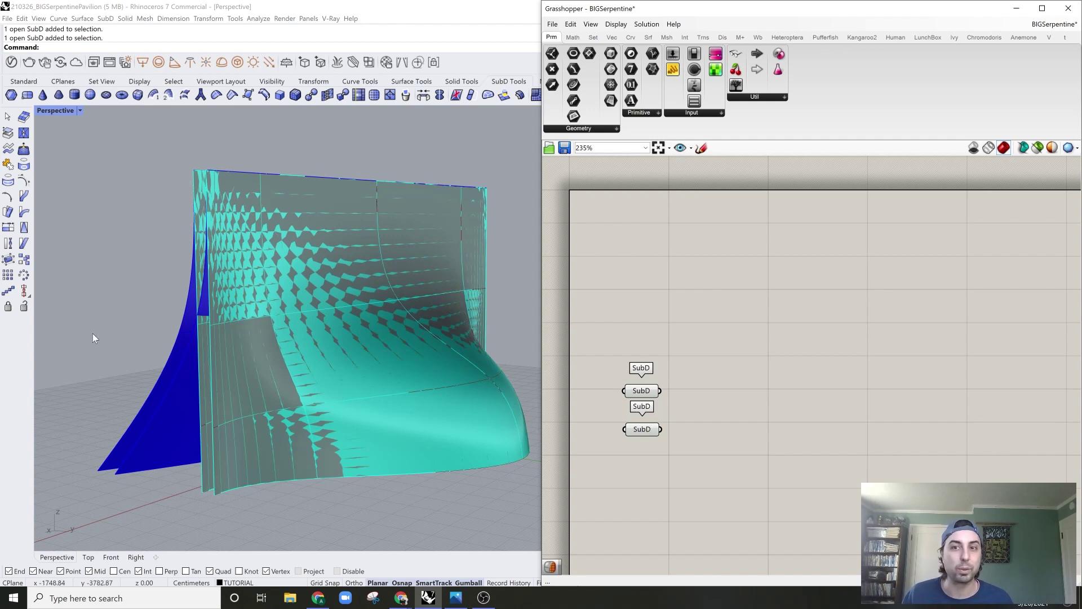
pyautogui.moveTo(664, 337); pyautogui.dragTo(619, 486)
pyautogui.click(711, 405)
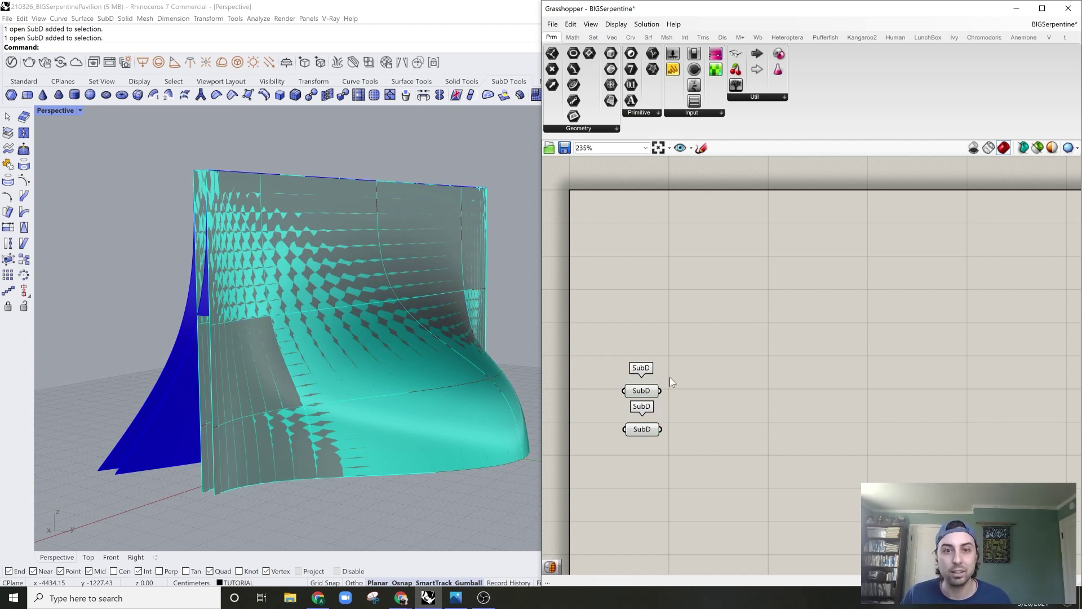
# - Examine which cyan wall each SubD parameter references by highlighting them one at a time in the viewport
pyautogui.click(647, 393)
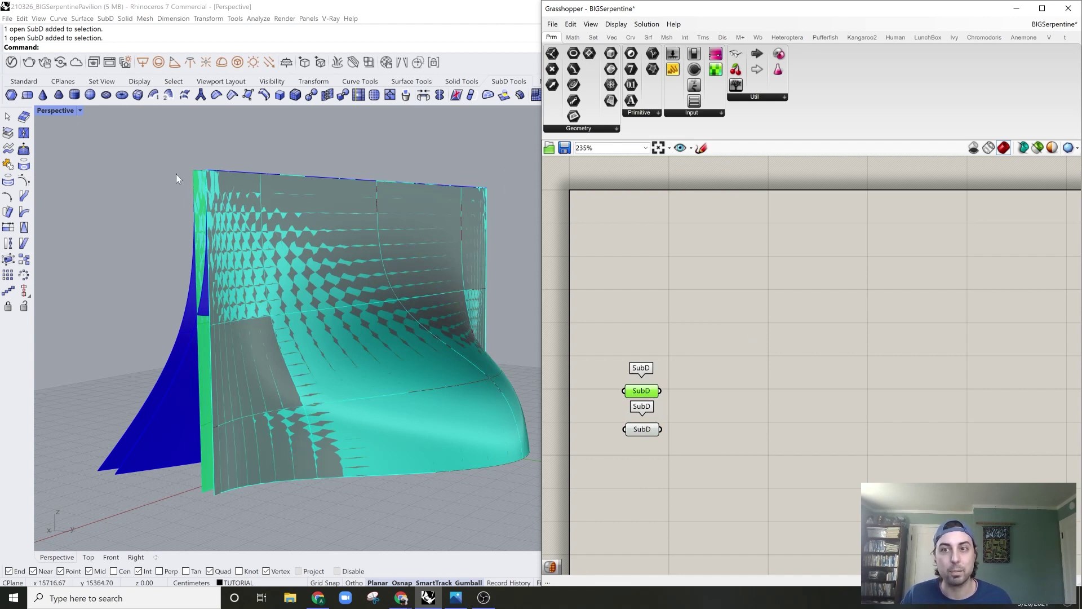
pyautogui.moveTo(276, 471); pyautogui.dragTo(296, 429, button='right')
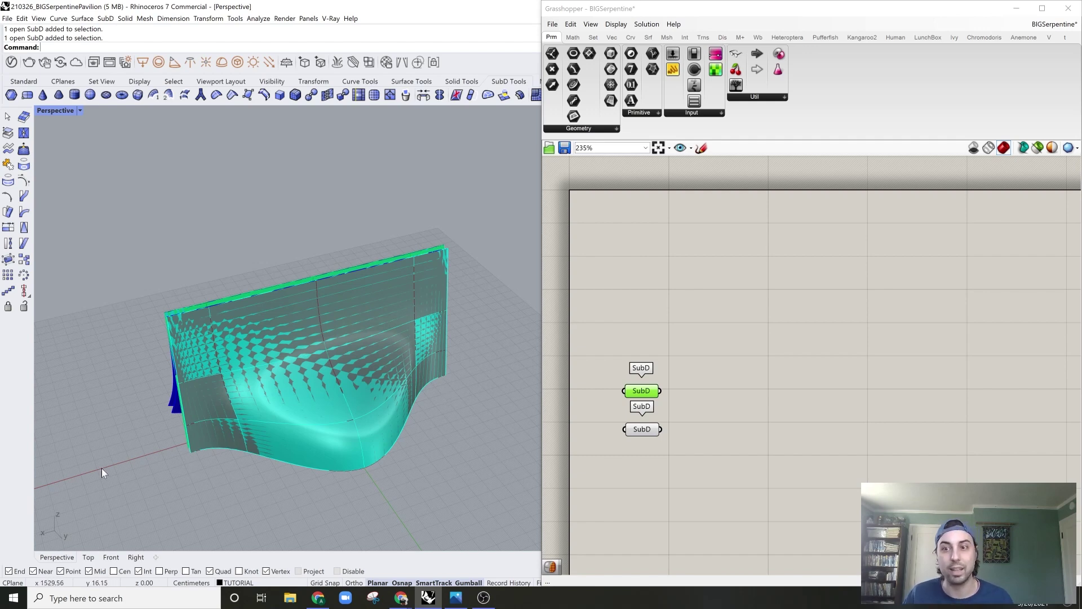
pyautogui.doubleClick(677, 314)
pyautogui.moveTo(383, 401); pyautogui.dragTo(442, 375, button='right')
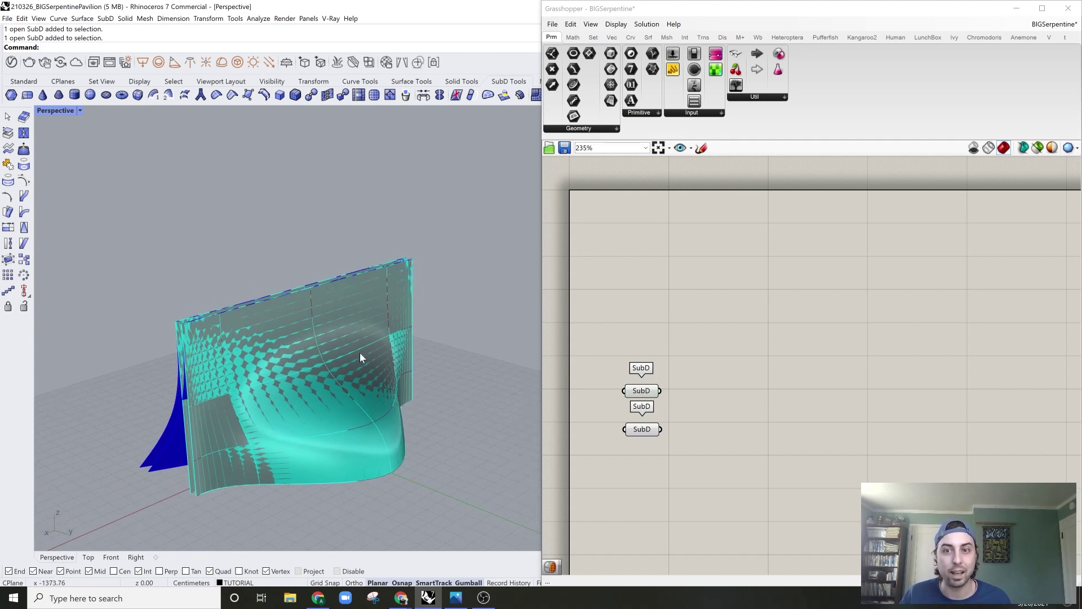
pyautogui.click(644, 394)
pyautogui.click(642, 431)
pyautogui.click(645, 392)
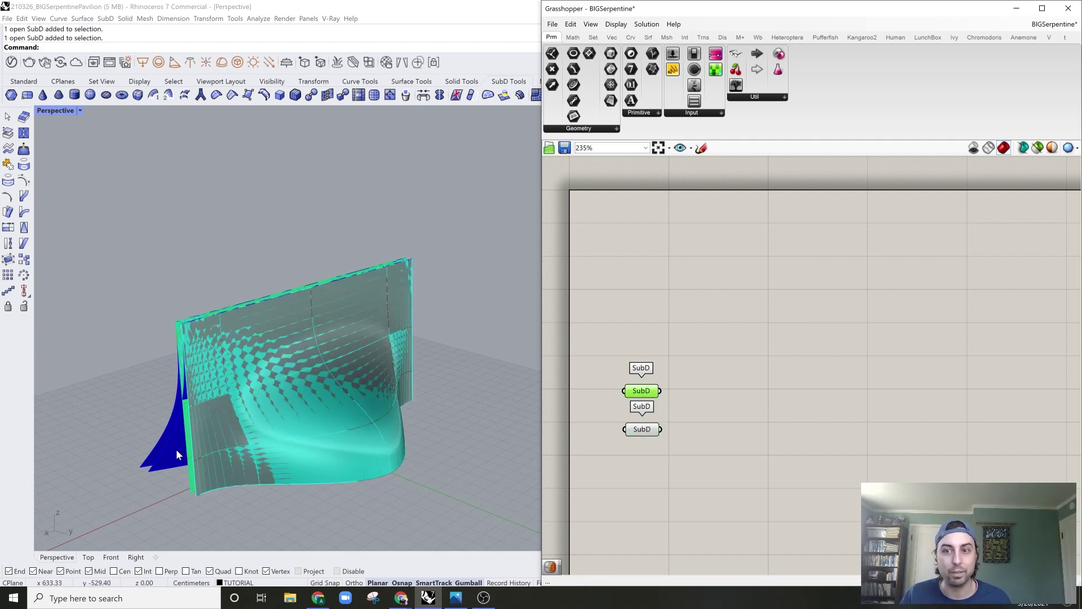
pyautogui.moveTo(479, 338); pyautogui.dragTo(465, 290, button='right')
# - Add a Bounding Box component above the parameters and feed the second SubD parameter into its content input
pyautogui.doubleClick(715, 313)
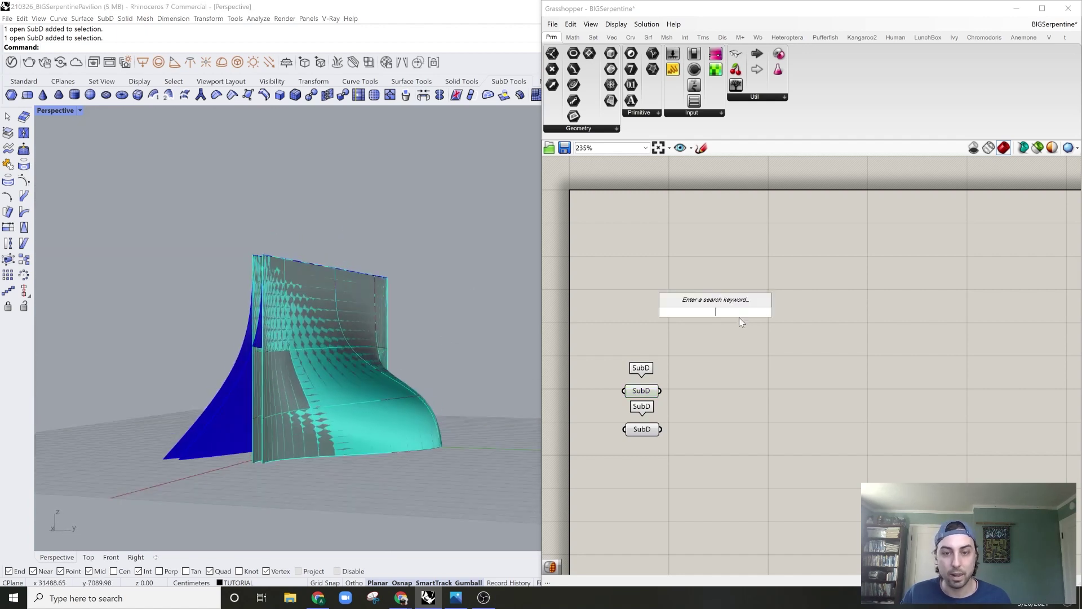
pyautogui.write('bre')
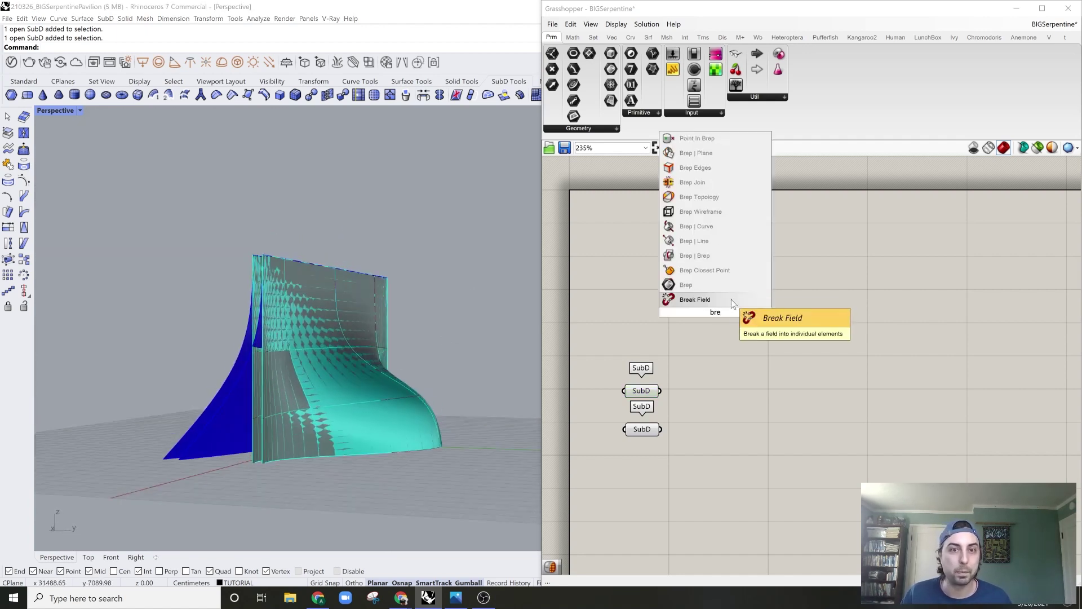
pyautogui.write('bounding')
pyautogui.press('Return')
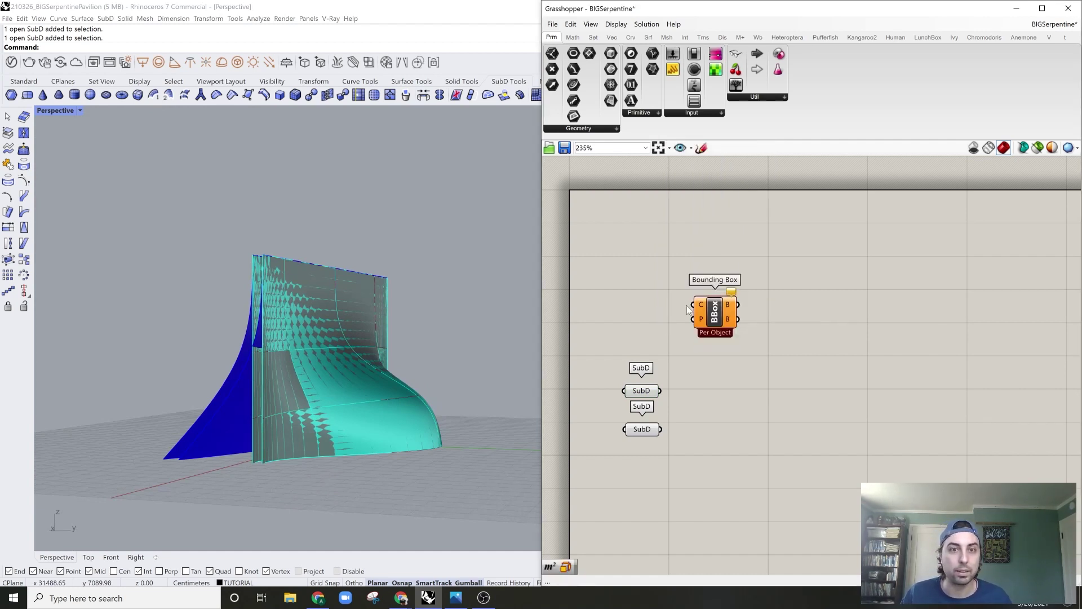
pyautogui.moveTo(660, 391); pyautogui.dragTo(692, 305)
pyautogui.moveTo(709, 315); pyautogui.dragTo(717, 270)
pyautogui.moveTo(395, 344); pyautogui.dragTo(572, 357, button='right')
pyautogui.moveTo(661, 428); pyautogui.dragTo(722, 255)
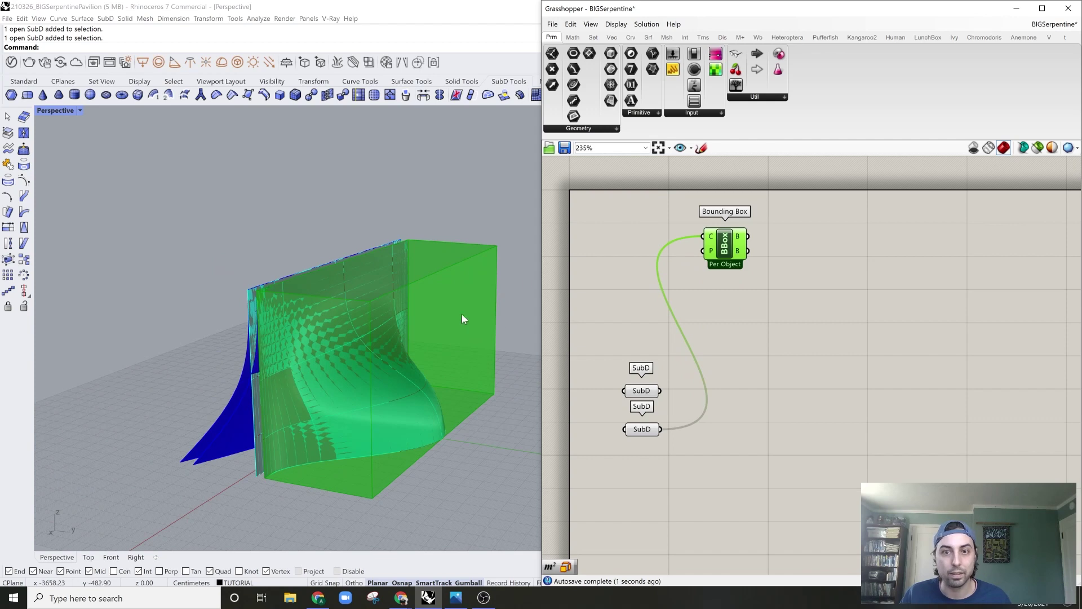
pyautogui.moveTo(488, 333); pyautogui.dragTo(496, 343, button='right')
pyautogui.moveTo(366, 347); pyautogui.dragTo(405, 307, button='right')
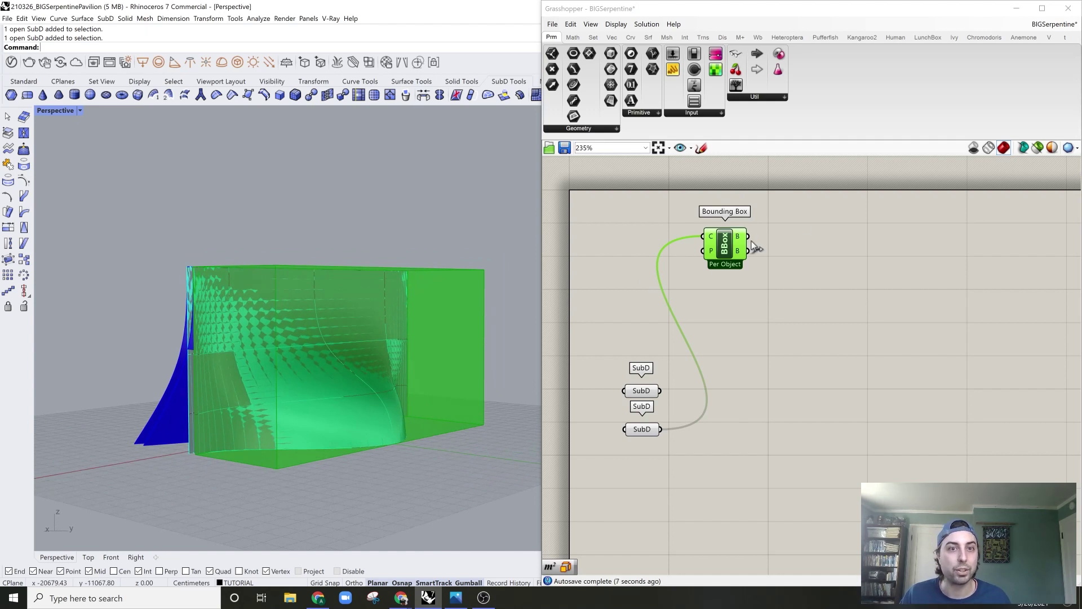
# - Add a Deconstruct Brep component and connect the Bounding Box's first box output to its input
pyautogui.moveTo(743, 241)
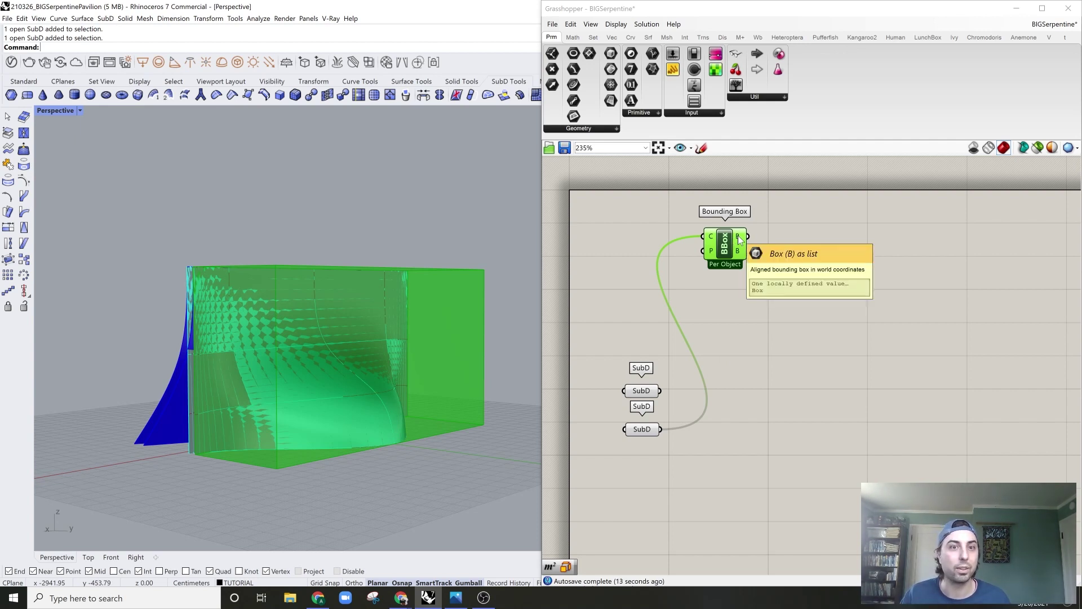
pyautogui.doubleClick(829, 236)
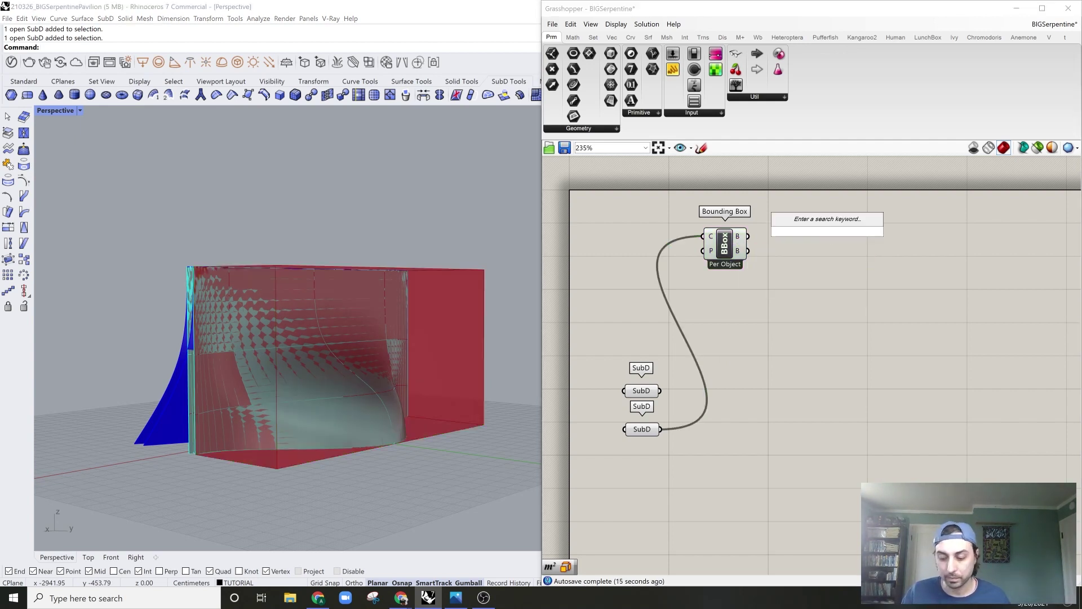
pyautogui.write('deconstruc')
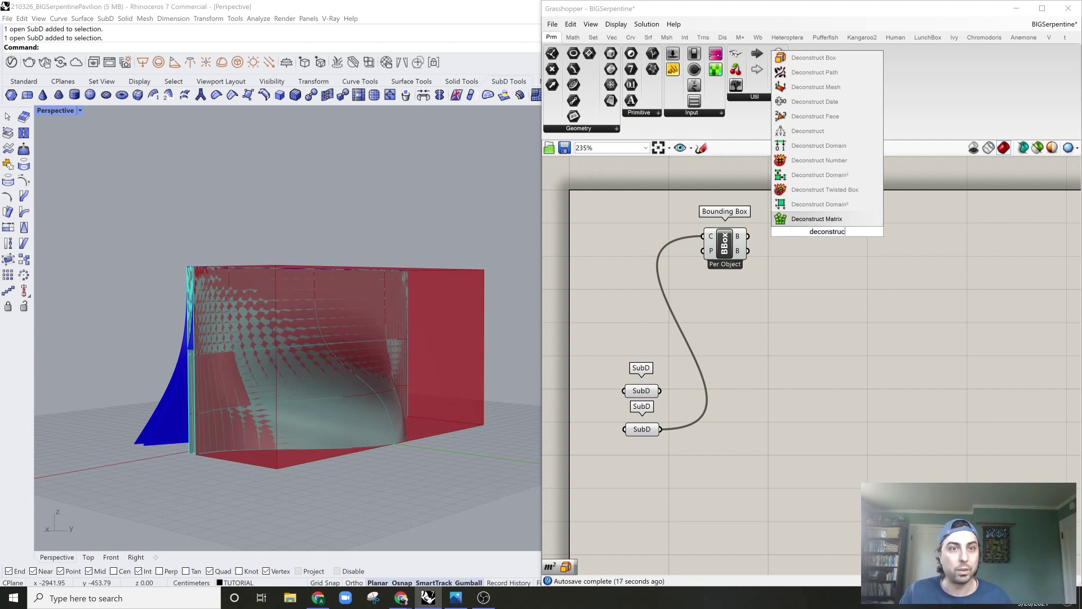
pyautogui.write('t brep')
pyautogui.click(825, 205)
pyautogui.moveTo(748, 250); pyautogui.dragTo(805, 230)
pyautogui.moveTo(828, 226); pyautogui.dragTo(794, 227, button='right')
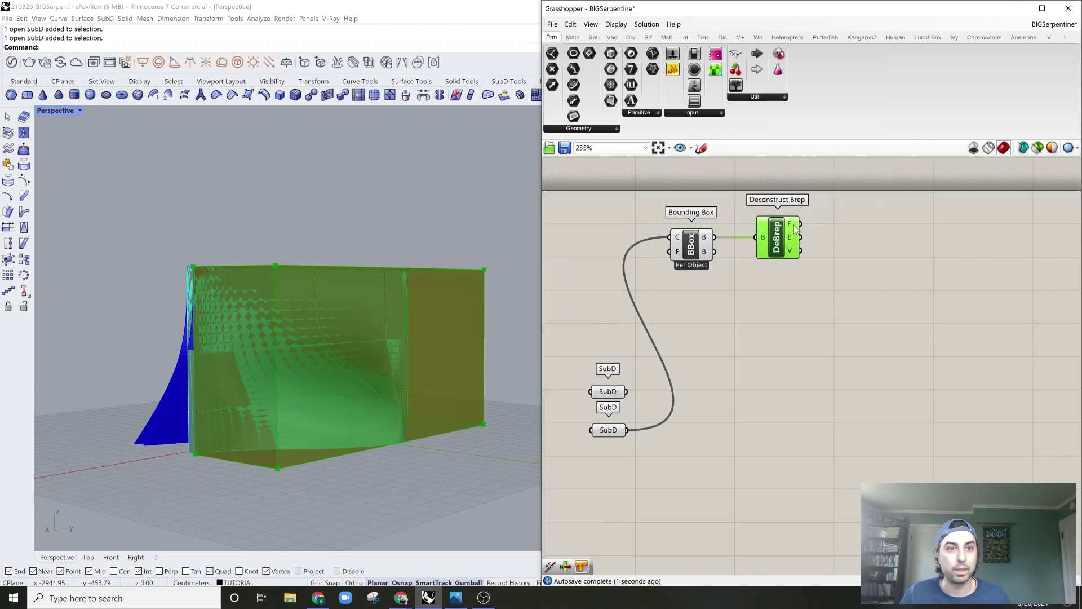
# - Add a List Item component and connect the Deconstruct Brep's faces output to its list input
pyautogui.moveTo(795, 227)
pyautogui.doubleClick(866, 223)
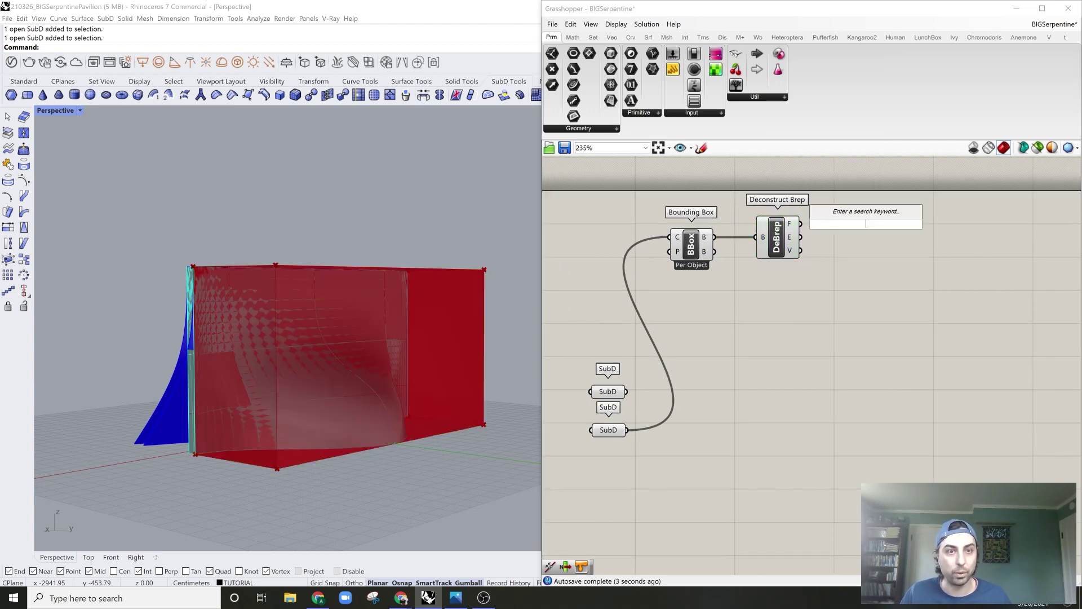
pyautogui.write('item')
pyautogui.press('Up')
pyautogui.press('Return')
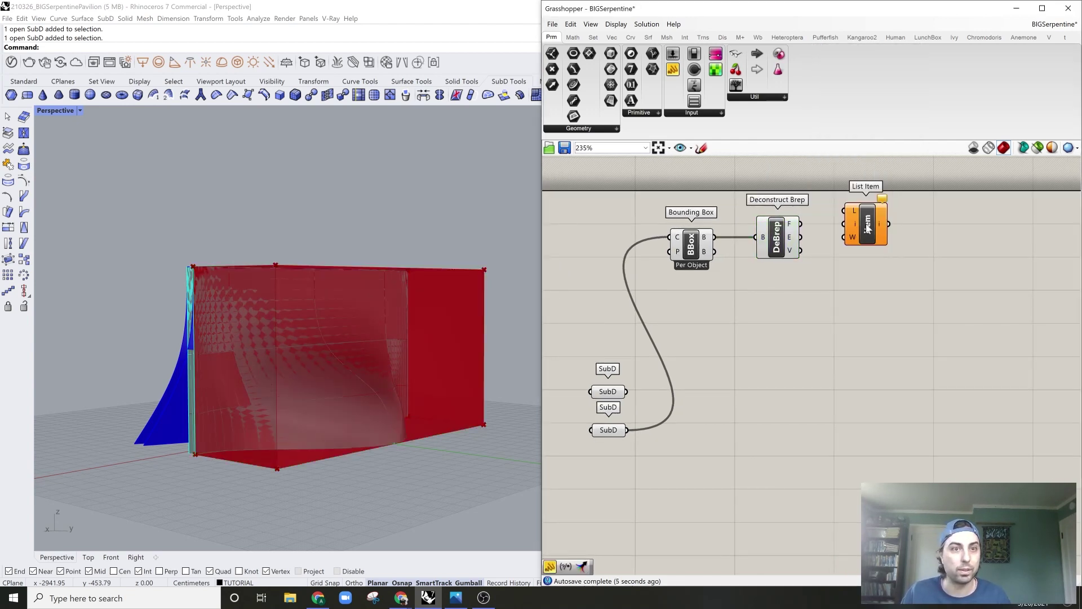
pyautogui.moveTo(800, 224); pyautogui.dragTo(845, 211)
pyautogui.scroll(5, 902, 197)
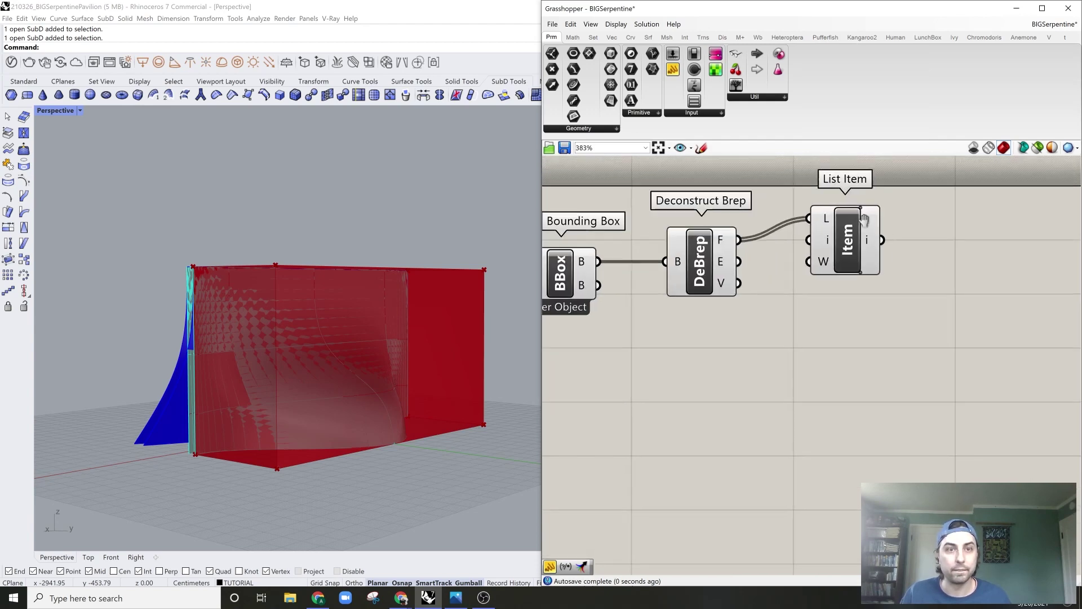
pyautogui.click(866, 224)
pyautogui.scroll(-6, 662, 319)
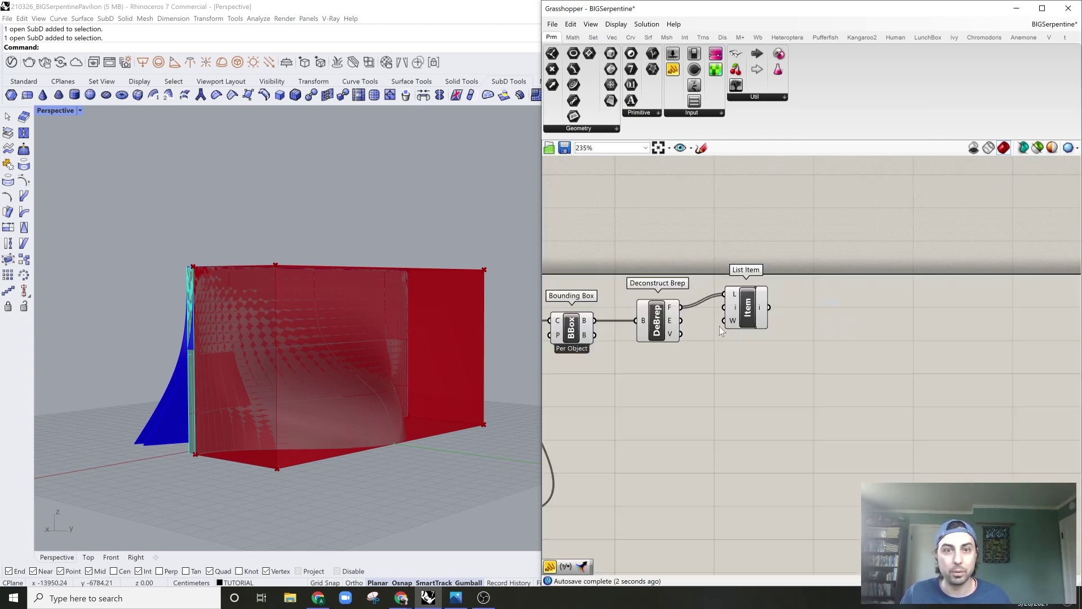
# - Turn off the preview of the Bounding Box and Deconstruct Brep components
pyautogui.moveTo(616, 262); pyautogui.dragTo(715, 329)
pyautogui.rightClick(676, 272)
pyautogui.click(706, 287)
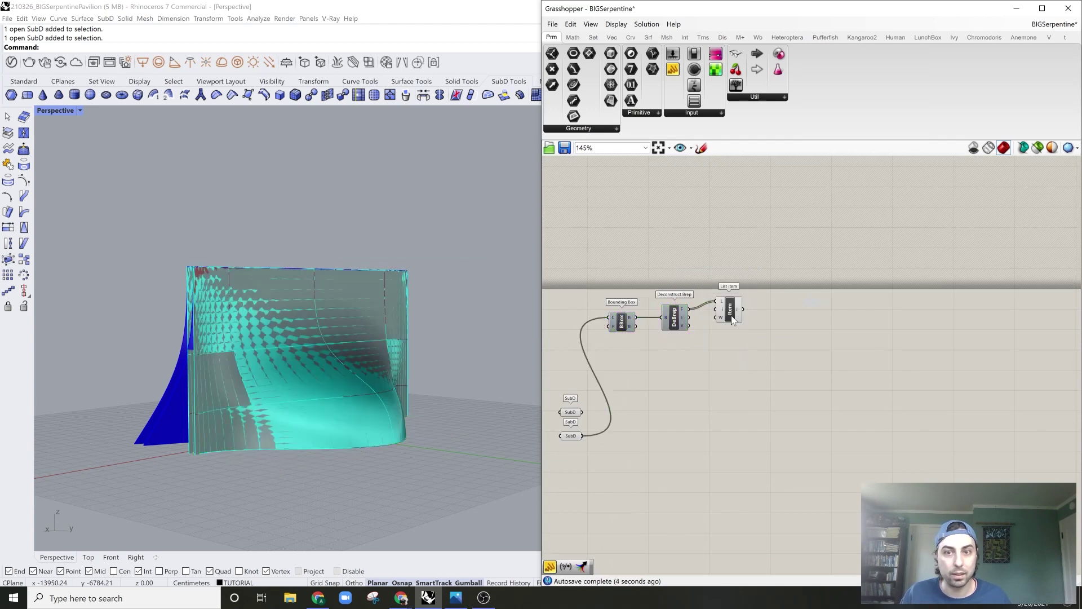
# - Inspect the face picked by List Item, and extend the component with +1 and +2 outputs
pyautogui.scroll(4, 718, 319)
pyautogui.click(727, 299)
pyautogui.moveTo(335, 416); pyautogui.dragTo(347, 376, button='right')
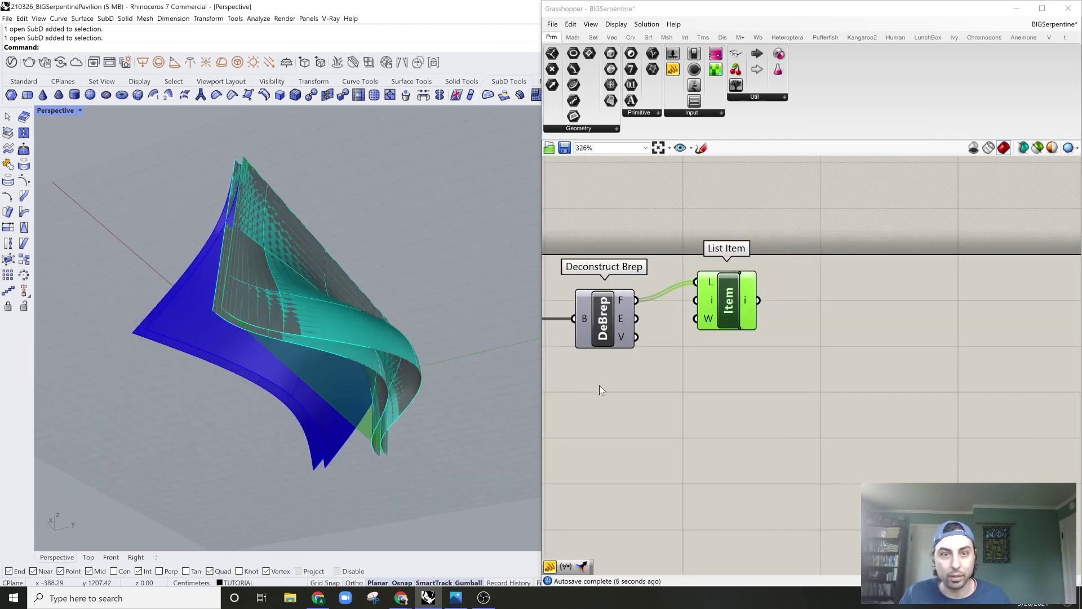
pyautogui.scroll(2, 741, 310)
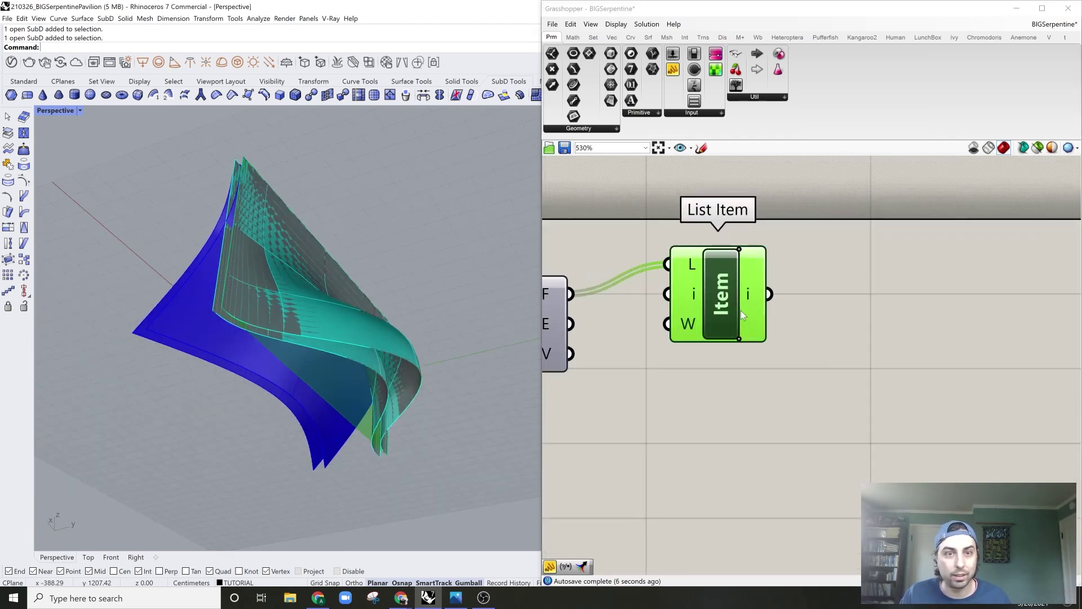
pyautogui.click(741, 346)
pyautogui.click(739, 339)
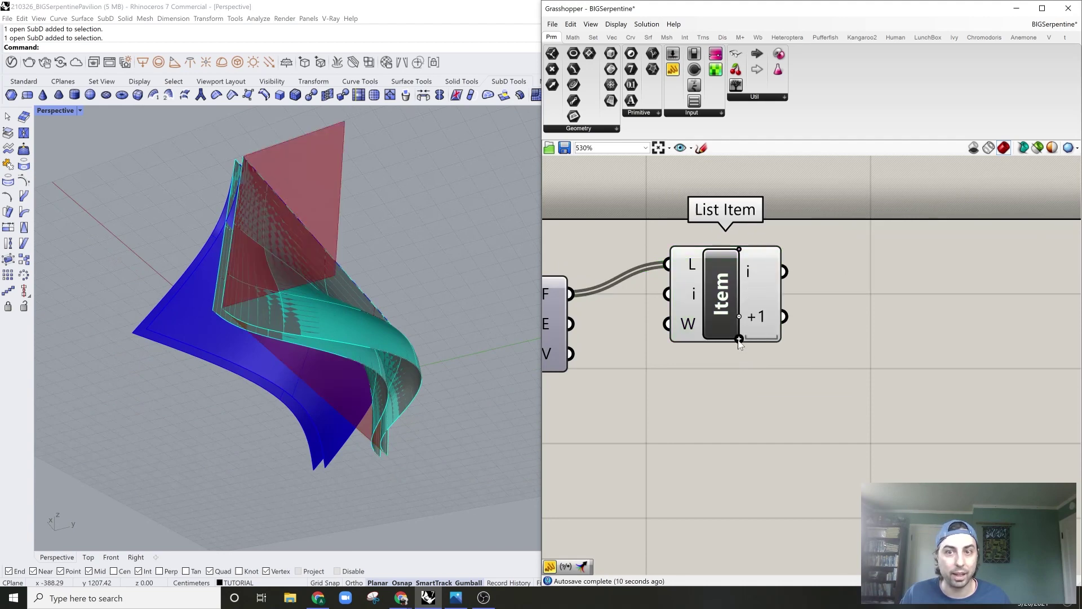
pyautogui.click(739, 339)
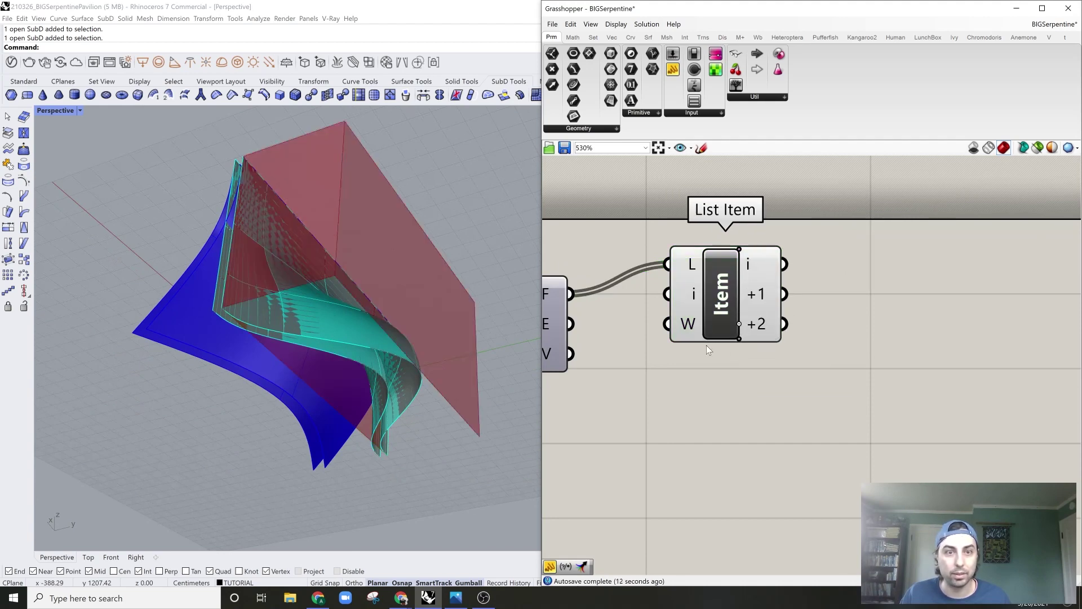
# - Add a Data parameter beside List Item and connect the +2 output to it
pyautogui.click(768, 331)
pyautogui.moveTo(463, 265); pyautogui.dragTo(454, 339, button='right')
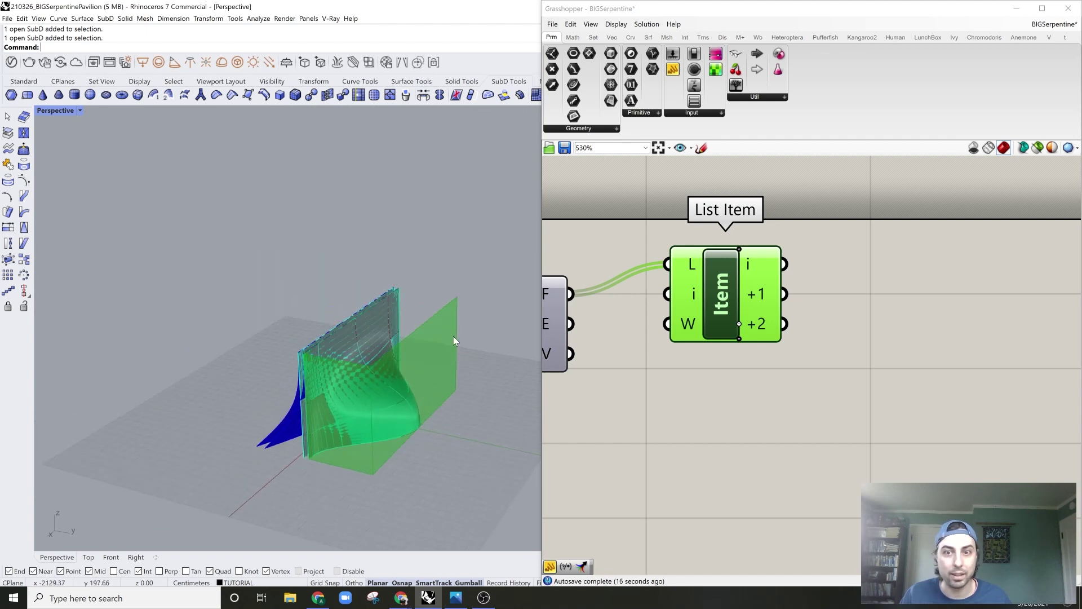
pyautogui.click(881, 333)
pyautogui.doubleClick(857, 327)
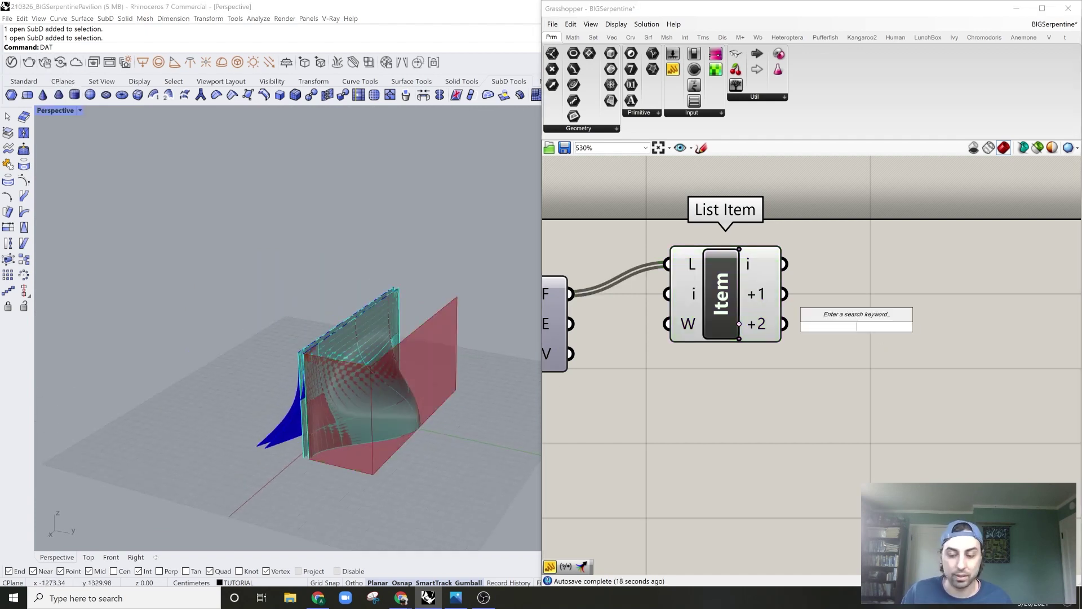
pyautogui.write('data')
pyautogui.click(829, 314)
pyautogui.moveTo(785, 326); pyautogui.dragTo(862, 328)
# - Turn off the preview of List Item and check the face held by the Data parameter against the wall
pyautogui.moveTo(658, 355); pyautogui.dragTo(794, 212)
pyautogui.middleClick(795, 227)
pyautogui.click(827, 243)
pyautogui.click(866, 324)
pyautogui.moveTo(394, 367); pyautogui.dragTo(442, 237, button='right')
pyautogui.moveTo(205, 439); pyautogui.dragTo(204, 439)
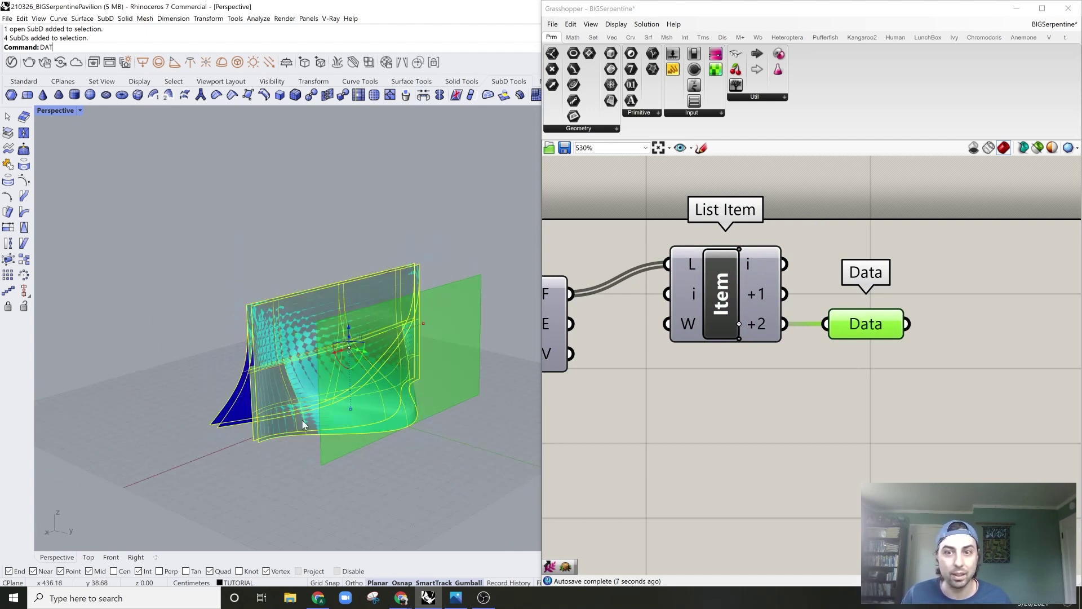
pyautogui.moveTo(403, 343); pyautogui.dragTo(390, 440, button='right')
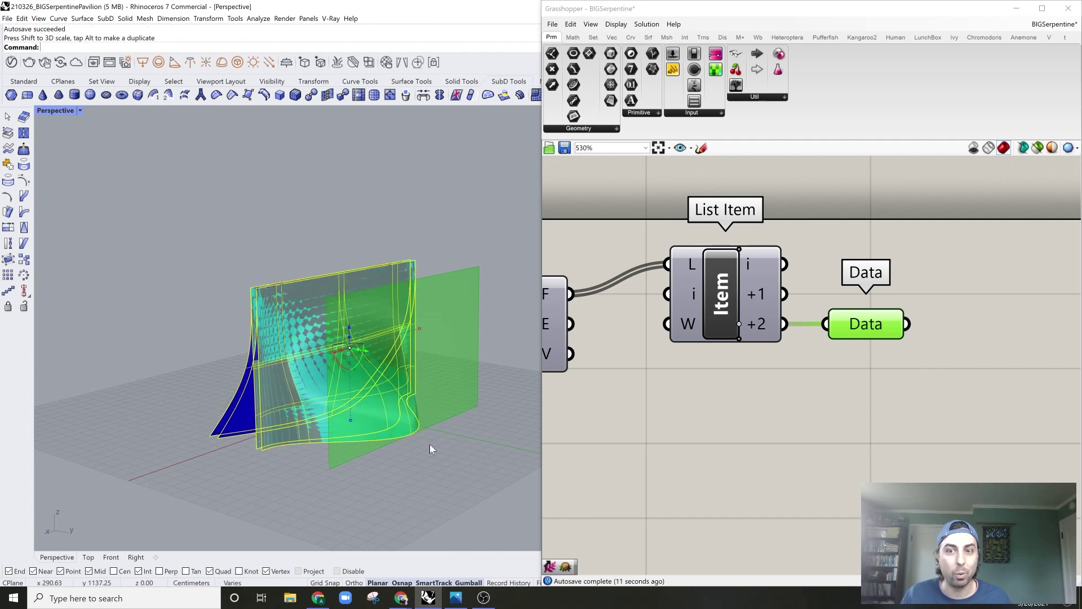
pyautogui.hotkey('ctrl', 'z')
pyautogui.moveTo(441, 343); pyautogui.dragTo(488, 332, button='right')
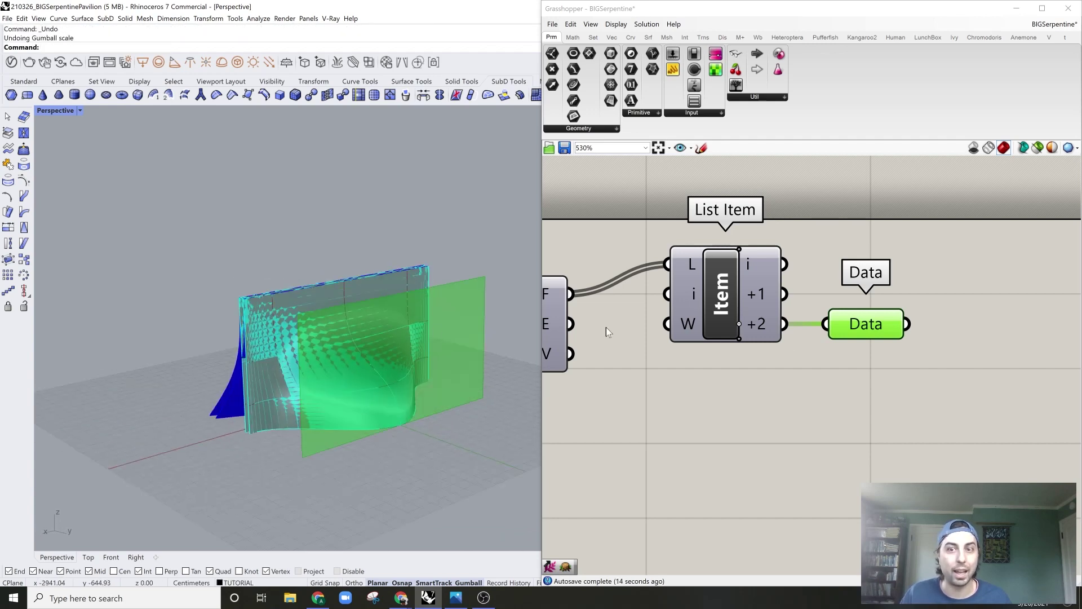
# - Add a Quad Panels component and connect the Data parameter to its Srf input
pyautogui.scroll(-6, 818, 338)
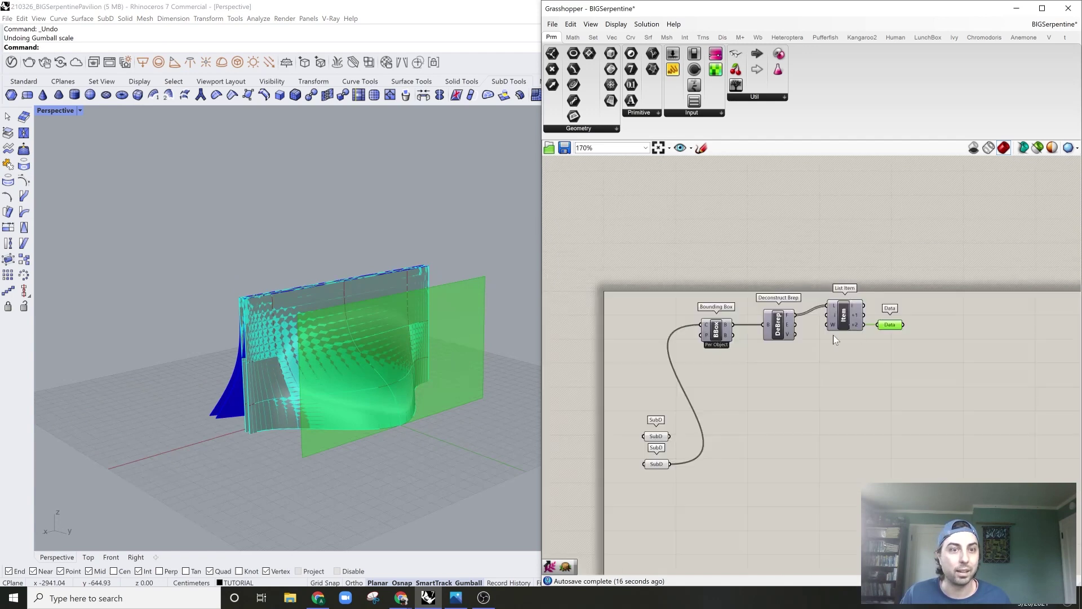
pyautogui.click(841, 377)
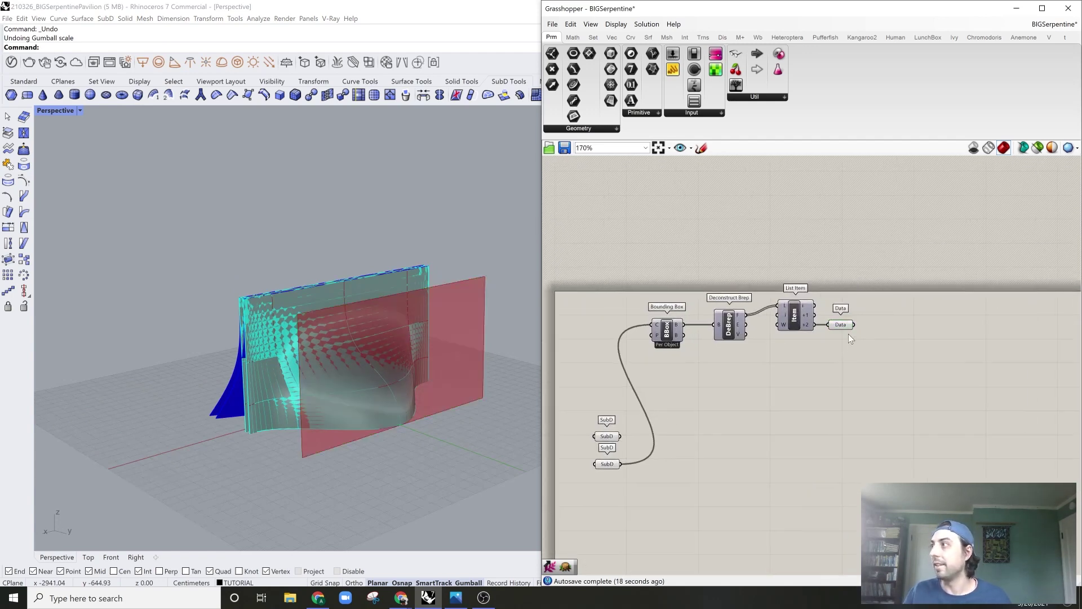
pyautogui.scroll(2, 848, 333)
pyautogui.doubleClick(810, 319)
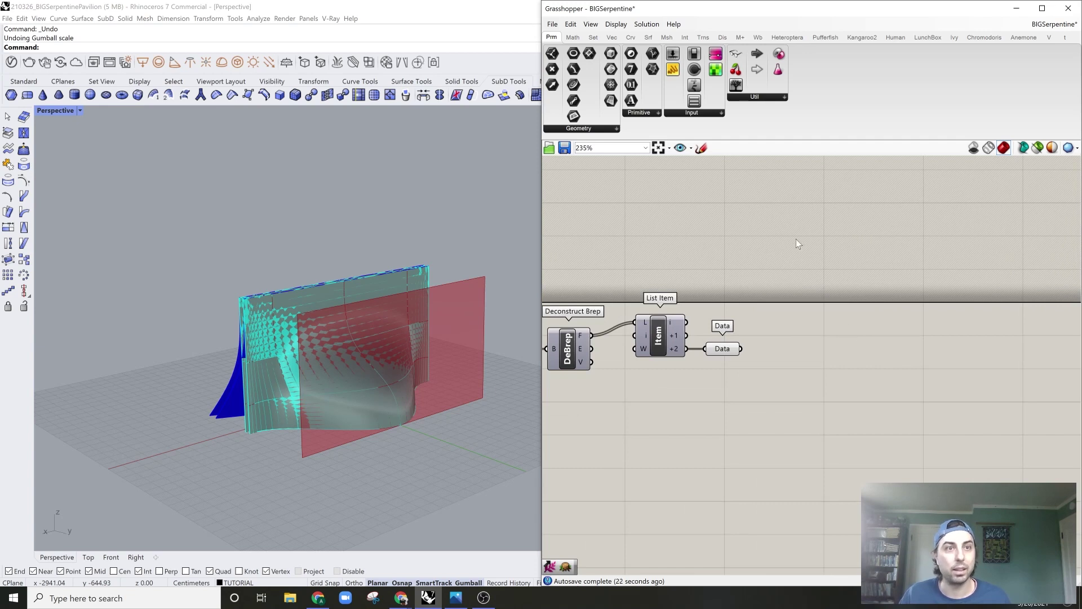
pyautogui.doubleClick(827, 312)
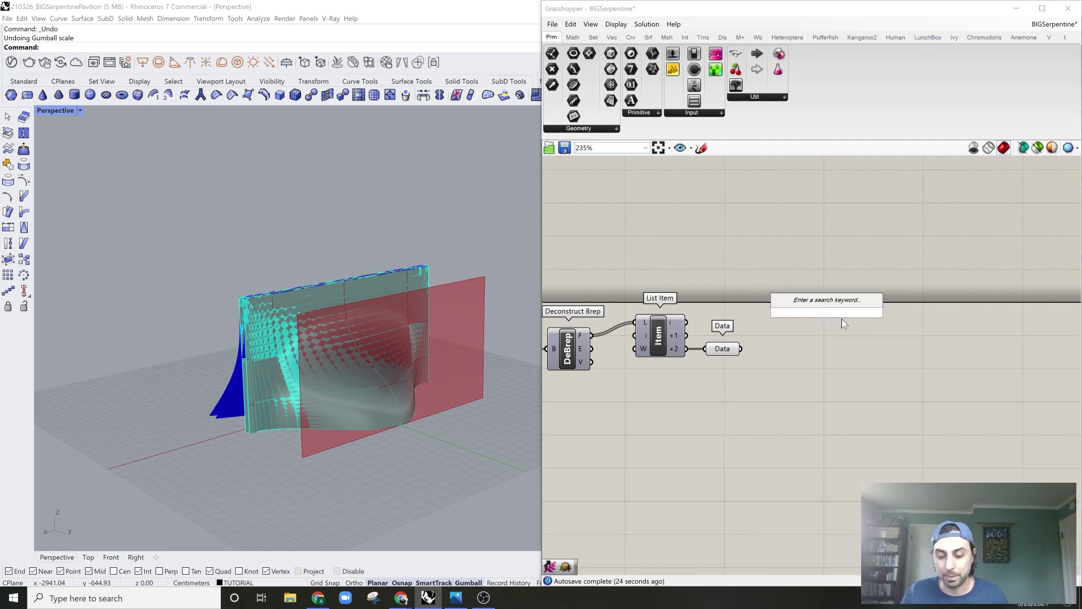
pyautogui.write('panel')
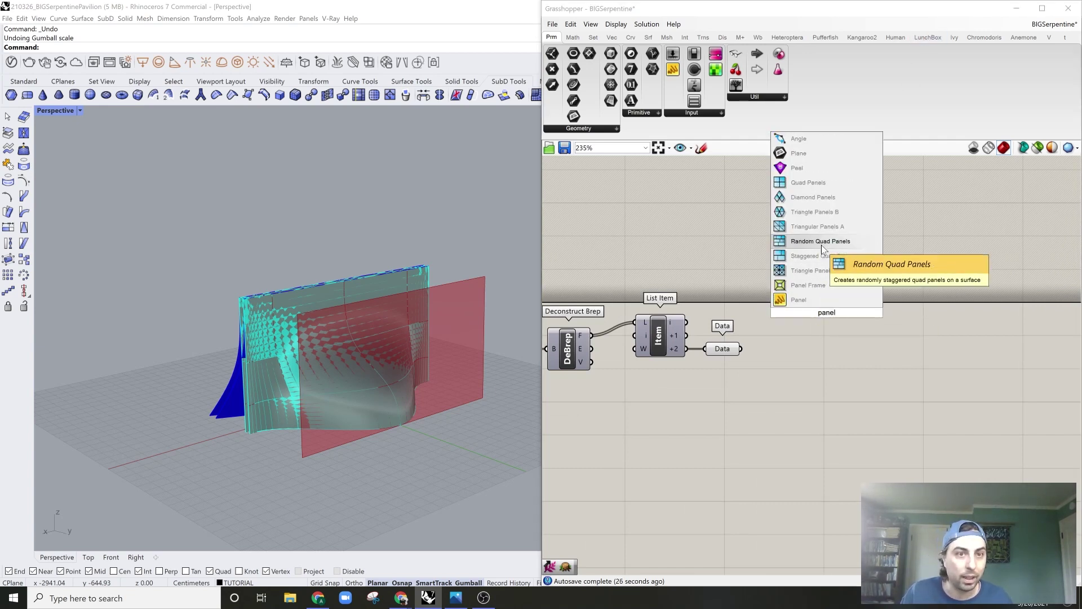
pyautogui.click(808, 182)
pyautogui.scroll(2, 809, 310)
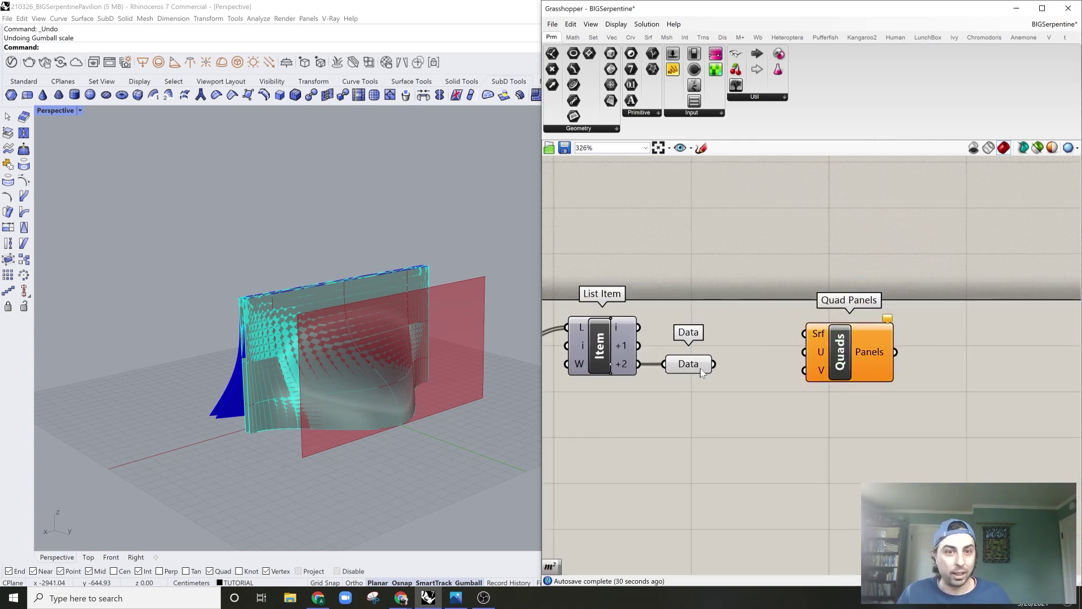
pyautogui.moveTo(715, 364); pyautogui.dragTo(902, 317)
pyautogui.moveTo(408, 379); pyautogui.dragTo(386, 335, button='right')
pyautogui.scroll(2, 493, 250)
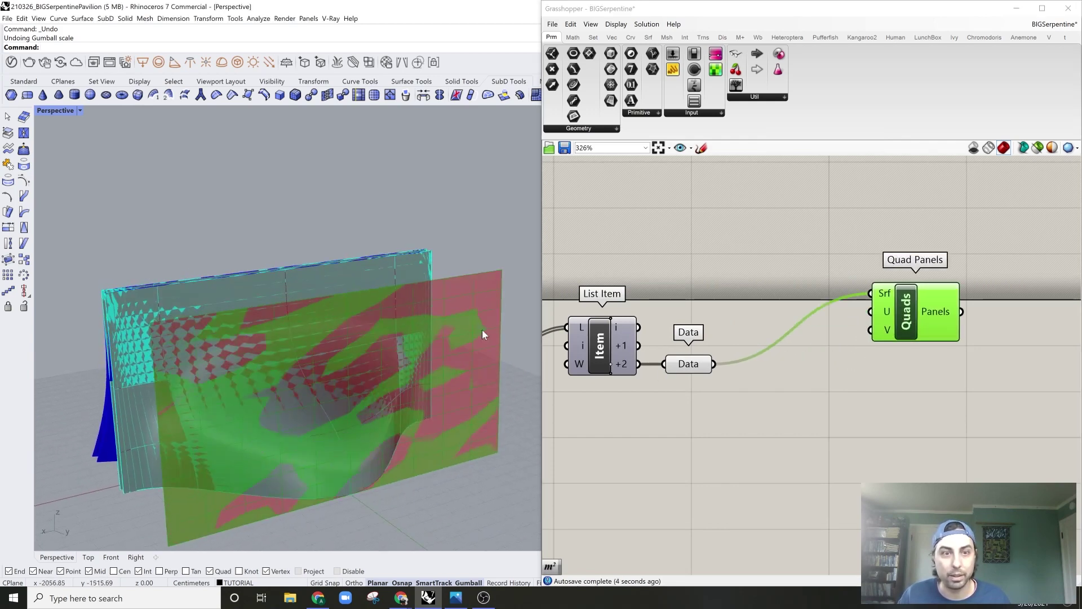
# - Turn off the preview of the Data parameter
pyautogui.moveTo(756, 270); pyautogui.dragTo(685, 394)
pyautogui.rightClick(720, 276)
pyautogui.click(728, 296)
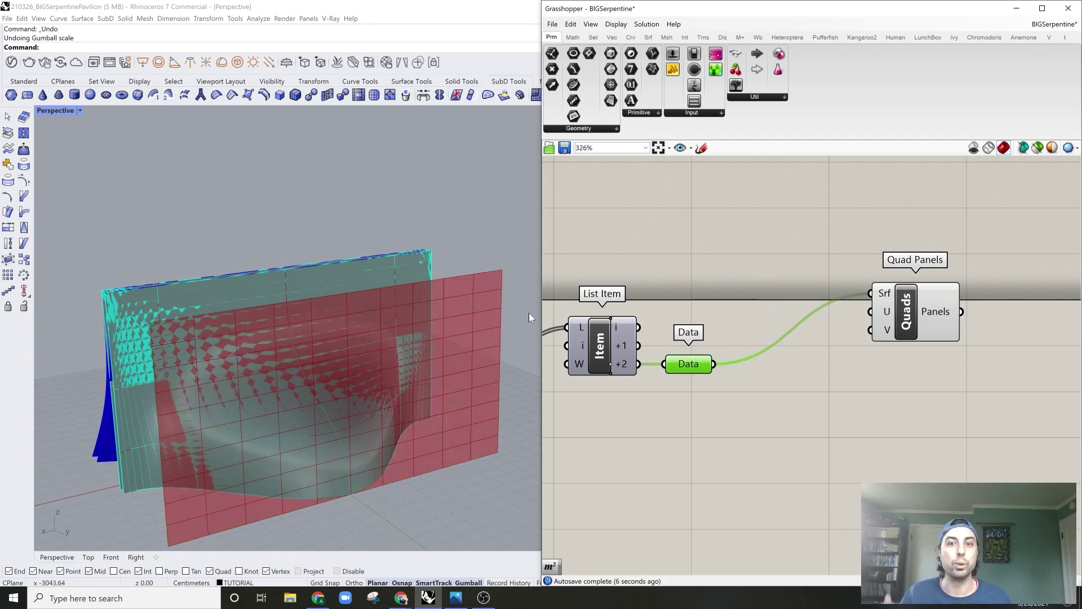
# - Move the Quad Panels component farther from the Data parameter to make room before its inputs
pyautogui.moveTo(892, 311); pyautogui.dragTo(941, 304)
pyautogui.moveTo(896, 347); pyautogui.dragTo(864, 325, button='right')
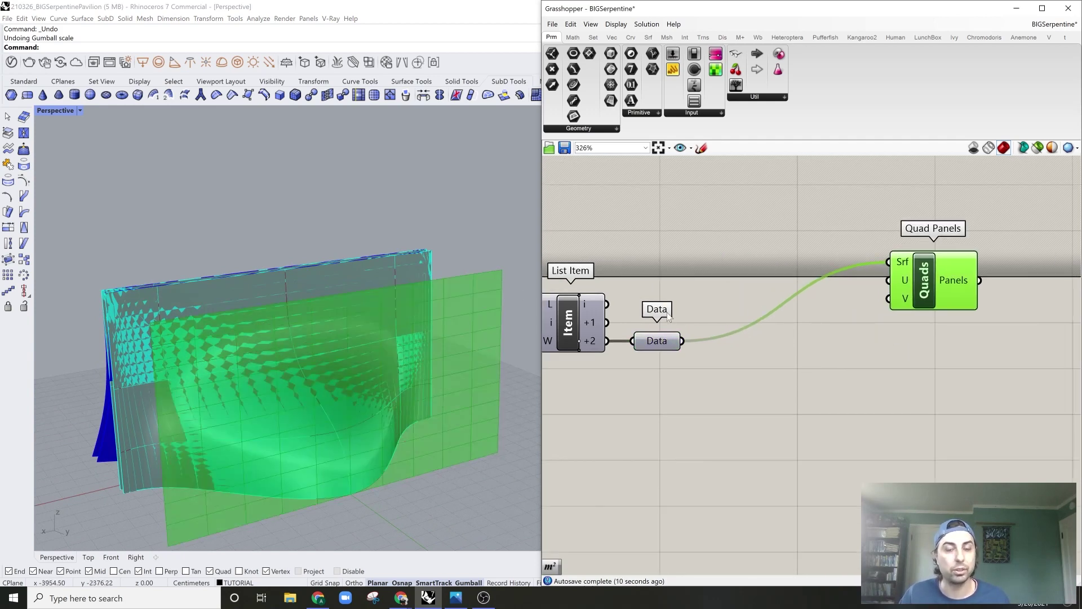
pyautogui.scroll(-3, 749, 311)
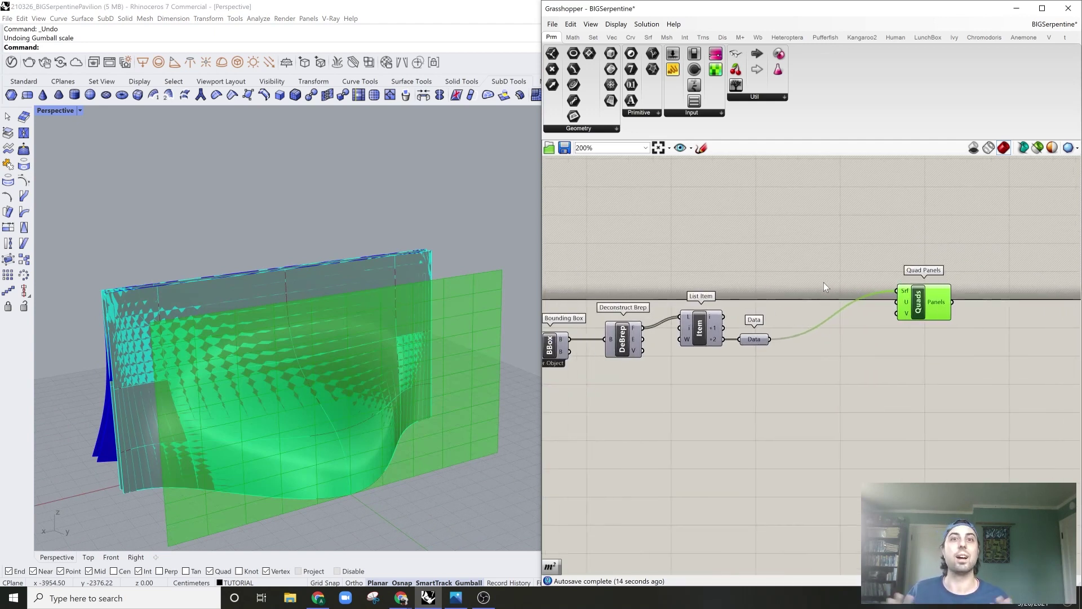
pyautogui.scroll(2, 843, 291)
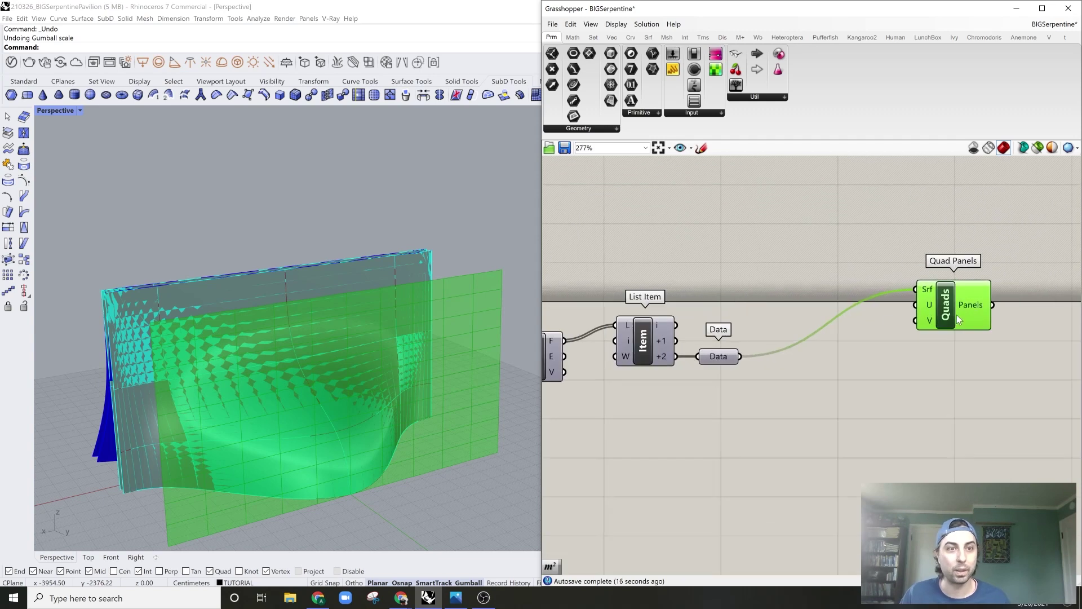
pyautogui.click(896, 382)
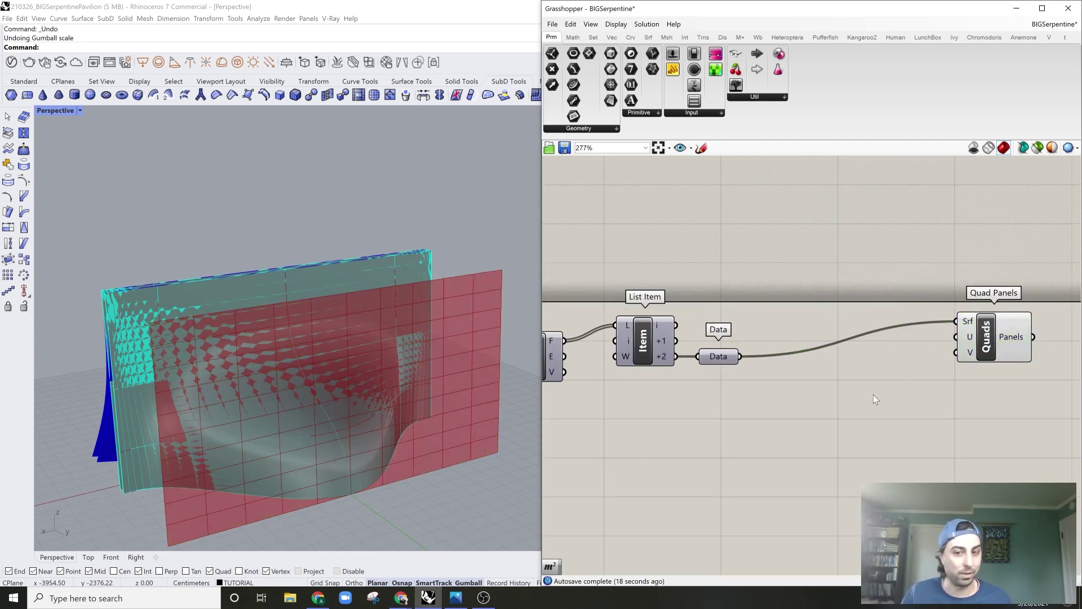
# - Add a number slider below the Data wire, duplicate it, and set the two sliders to 25 and 31
pyautogui.doubleClick(874, 394)
pyautogui.write('slider')
pyautogui.press('Return')
pyautogui.scroll(2, 911, 390)
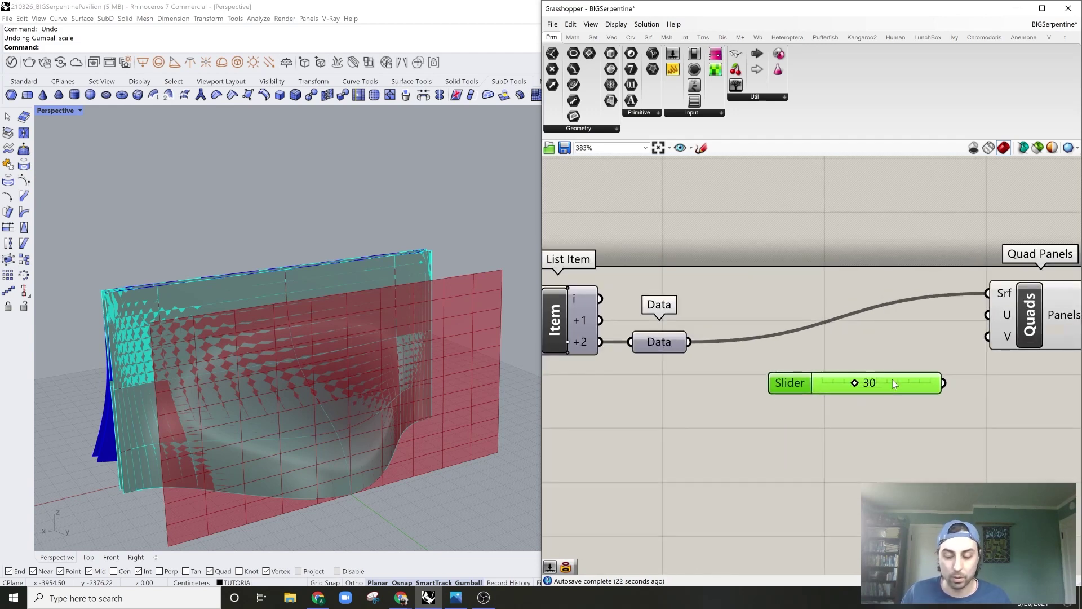
pyautogui.keyDown('alt'); pyautogui.moveTo(897, 386); pyautogui.dragTo(902, 420); pyautogui.keyUp('alt')
pyautogui.scroll(3, 878, 408)
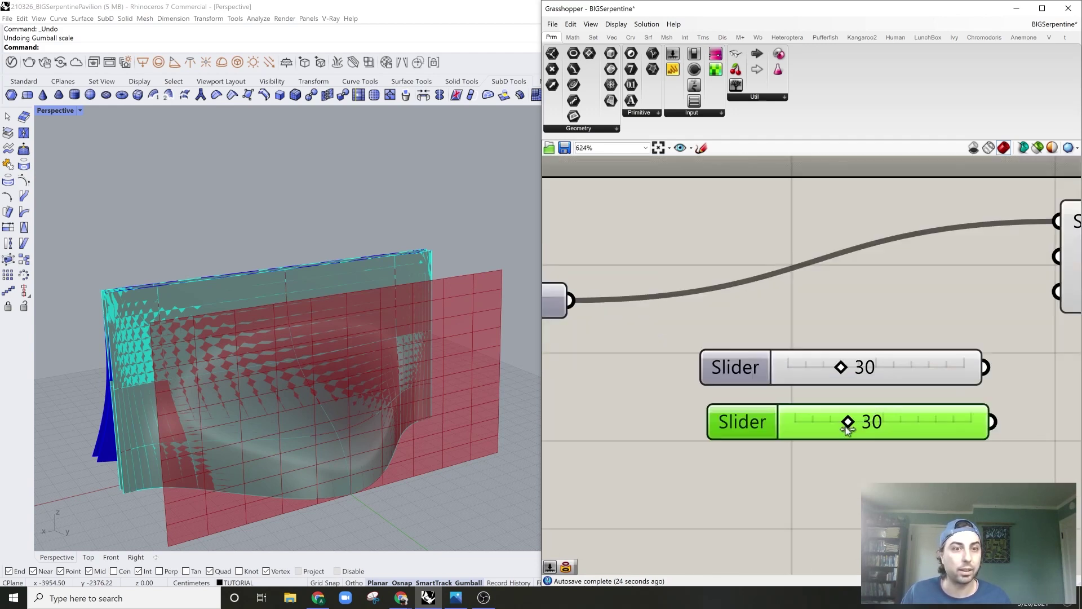
pyautogui.scroll(-1, 851, 417)
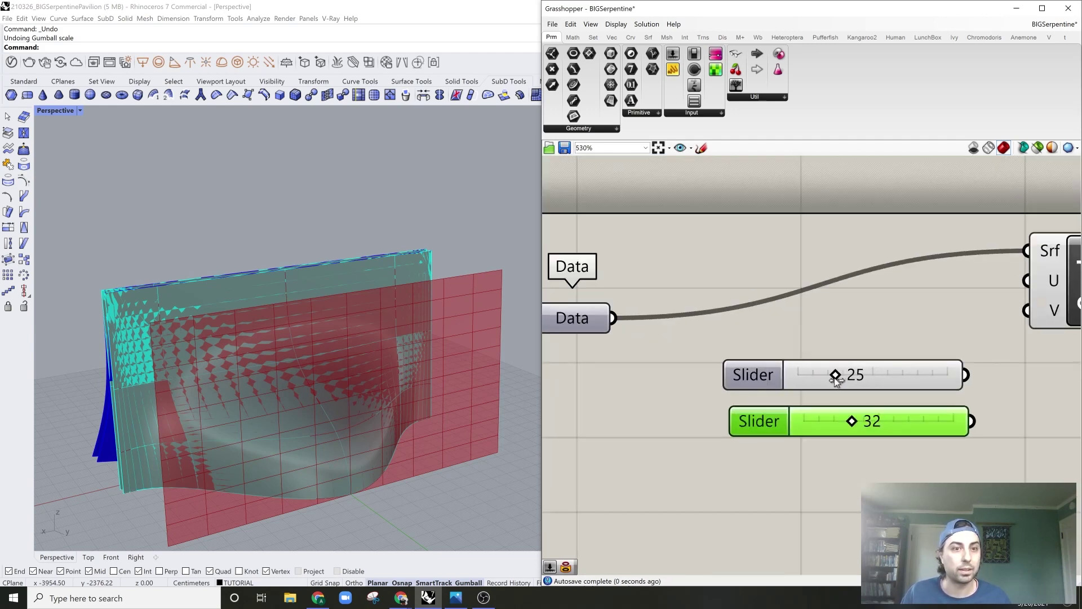
pyautogui.scroll(-2, 849, 426)
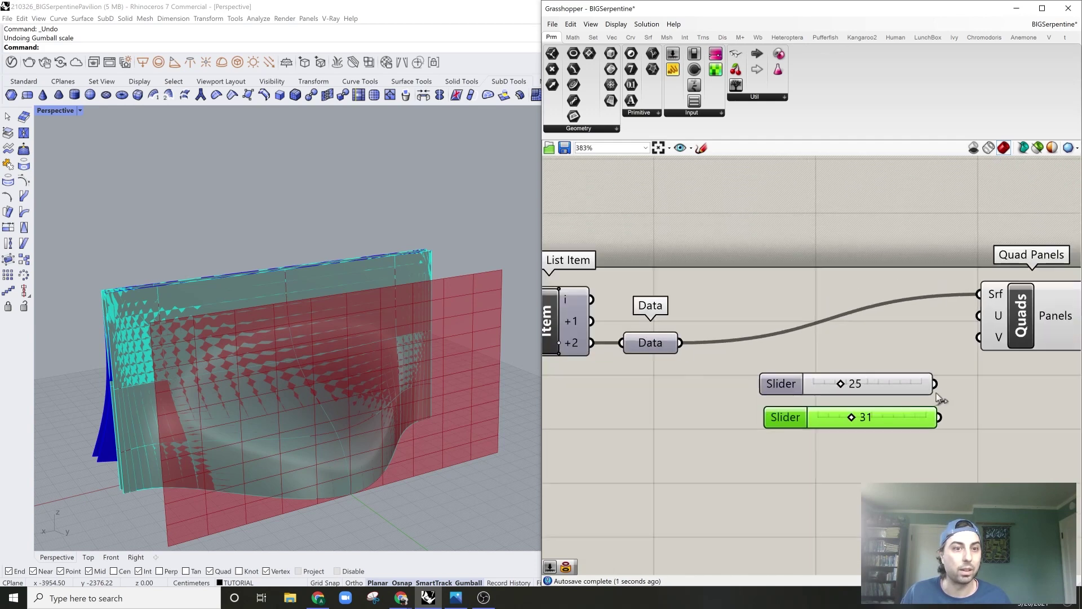
# - Connect the 25 slider to the U input of Quad Panels and the 31 slider to its V input
pyautogui.click(949, 389)
pyautogui.moveTo(968, 339); pyautogui.dragTo(968, 338)
pyautogui.moveTo(935, 383); pyautogui.dragTo(980, 345)
pyautogui.moveTo(986, 361); pyautogui.dragTo(912, 356)
pyautogui.moveTo(916, 363); pyautogui.dragTo(805, 382, button='right')
# - Move Quad Panels and both division sliders together on the canvas, and line the two sliders up beneath each other
pyautogui.moveTo(946, 252); pyautogui.dragTo(793, 404)
pyautogui.scroll(-2, 817, 396)
pyautogui.moveTo(875, 369); pyautogui.dragTo(913, 377)
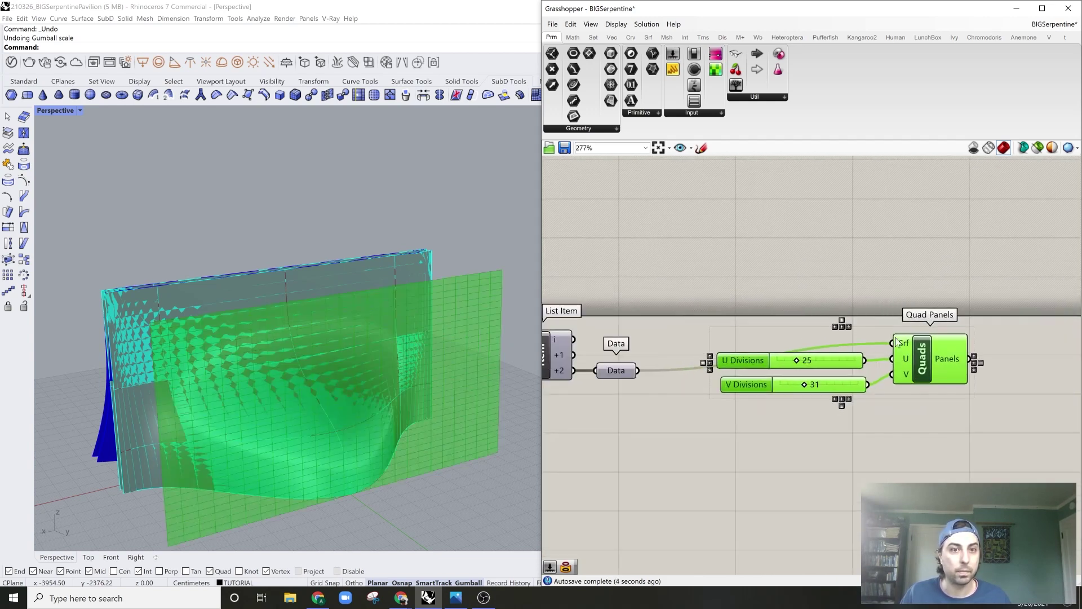
pyautogui.click(859, 346)
pyautogui.scroll(2, 858, 350)
pyautogui.moveTo(849, 372); pyautogui.dragTo(863, 372)
pyautogui.moveTo(848, 411); pyautogui.dragTo(858, 395)
pyautogui.click(870, 434)
# - Check the Panels output of Quad Panels, and set U Divisions to 20 and V Divisions to 27
pyautogui.click(963, 372)
pyautogui.moveTo(429, 427); pyautogui.dragTo(441, 372, button='right')
pyautogui.moveTo(965, 344); pyautogui.dragTo(776, 350, button='right')
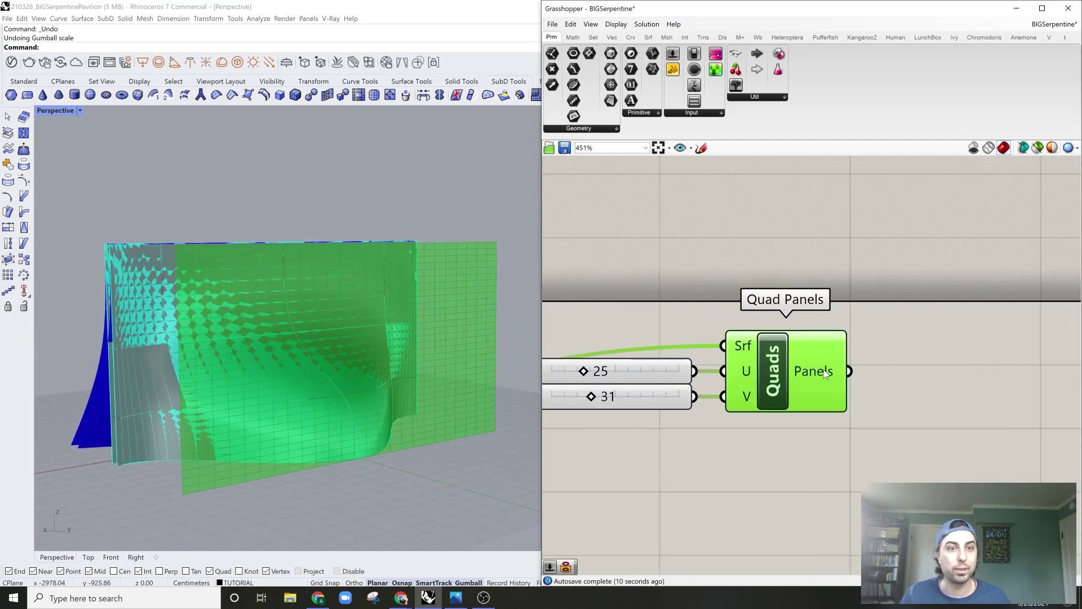
pyautogui.moveTo(824, 373)
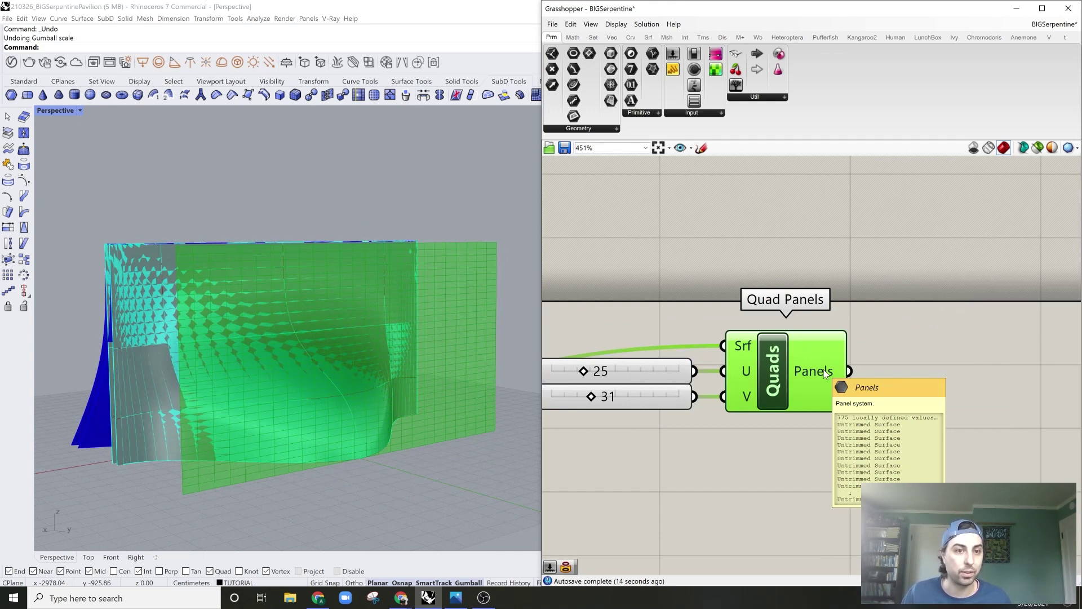
pyautogui.scroll(5, 712, 374)
pyautogui.moveTo(712, 412); pyautogui.dragTo(698, 412)
pyautogui.moveTo(684, 350); pyautogui.dragTo(667, 352)
pyautogui.scroll(-3, 668, 353)
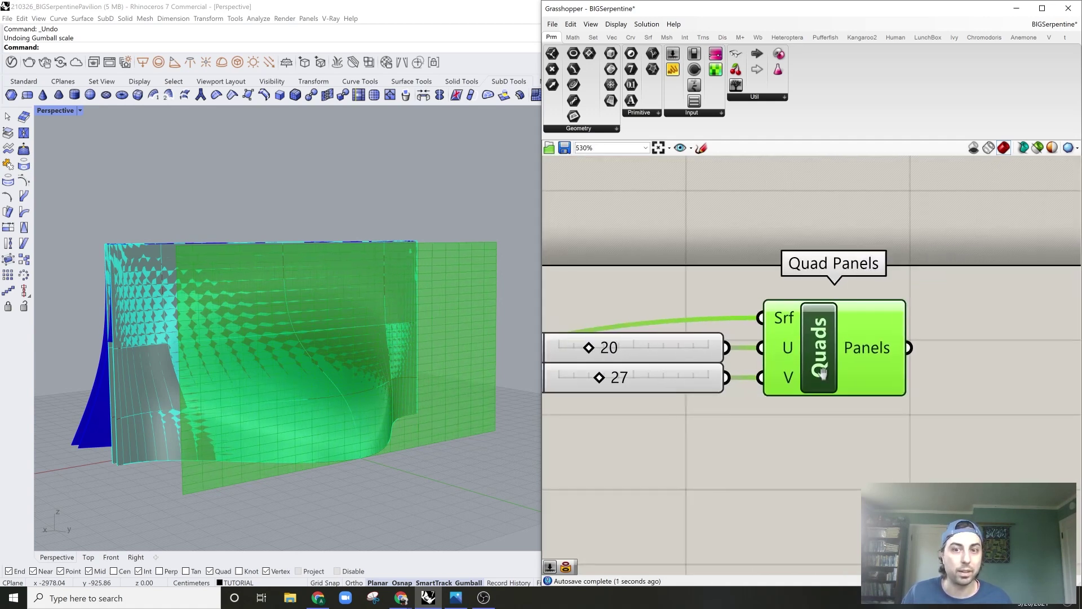
pyautogui.scroll(2, 882, 350)
pyautogui.moveTo(882, 349)
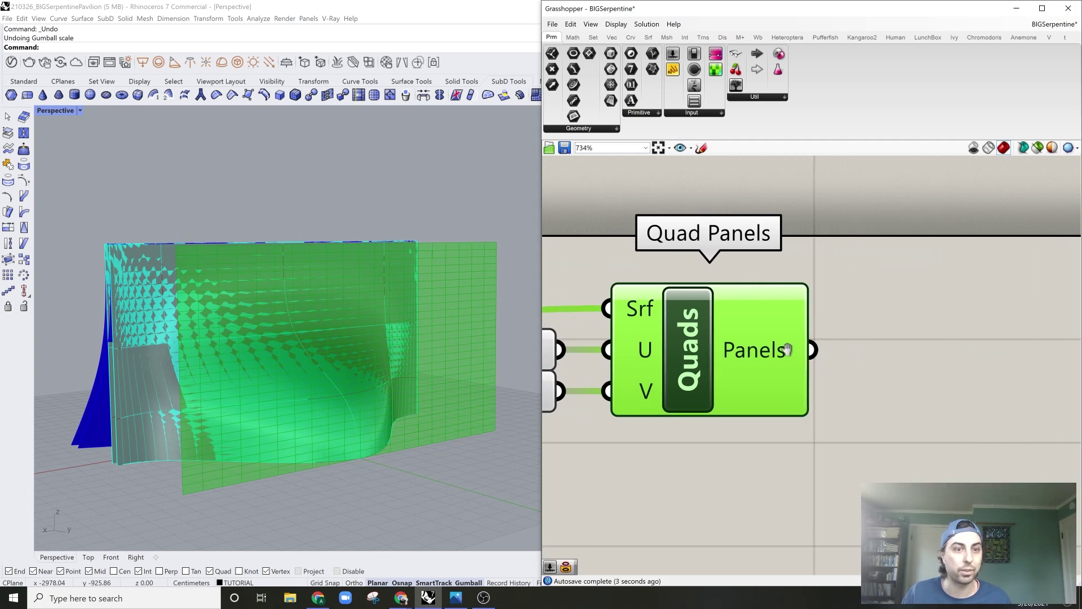
pyautogui.scroll(-2, 630, 352)
# - Add an Area component and connect the Panels output of Quad Panels to its G input
pyautogui.doubleClick(887, 309)
pyautogui.write('area')
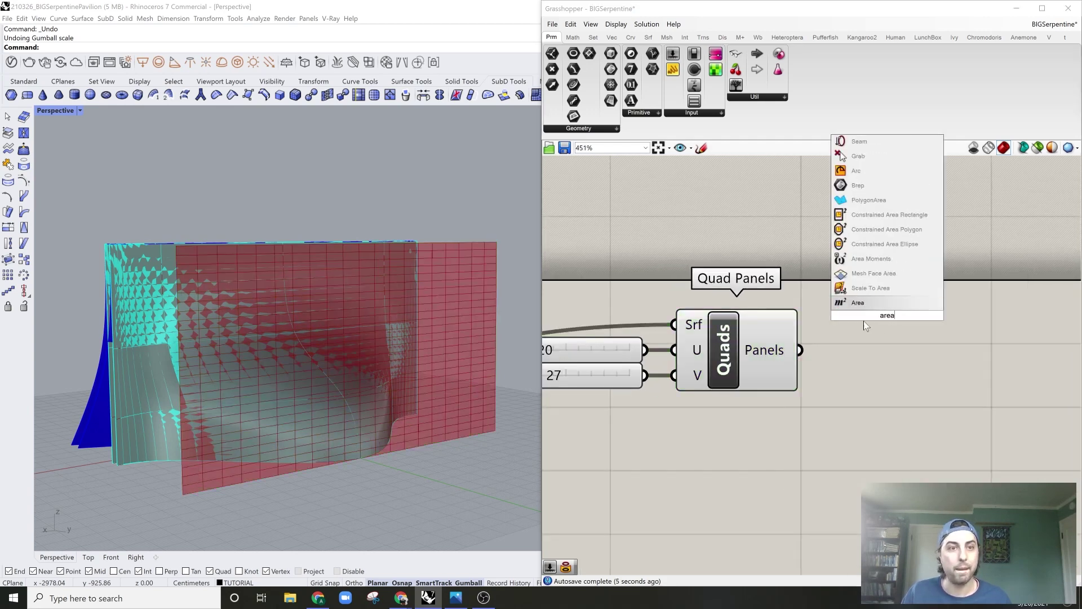
pyautogui.press('Return')
pyautogui.moveTo(800, 350); pyautogui.dragTo(885, 360)
# - Examine how the panel centre points on the bounding-box face sit relative to the curved walls from several angles
pyautogui.moveTo(314, 316); pyautogui.dragTo(366, 304, button='right')
pyautogui.scroll(-5, 820, 337)
pyautogui.scroll(-3, 821, 337)
pyautogui.moveTo(986, 284); pyautogui.dragTo(586, 392)
pyautogui.click(787, 376)
pyautogui.moveTo(451, 385); pyautogui.dragTo(164, 438, button='right')
pyautogui.click(198, 425)
pyautogui.click(197, 425)
pyautogui.click(121, 425)
pyautogui.keyDown('shift'); pyautogui.click(120, 425); pyautogui.keyUp('shift')
pyautogui.click(124, 395)
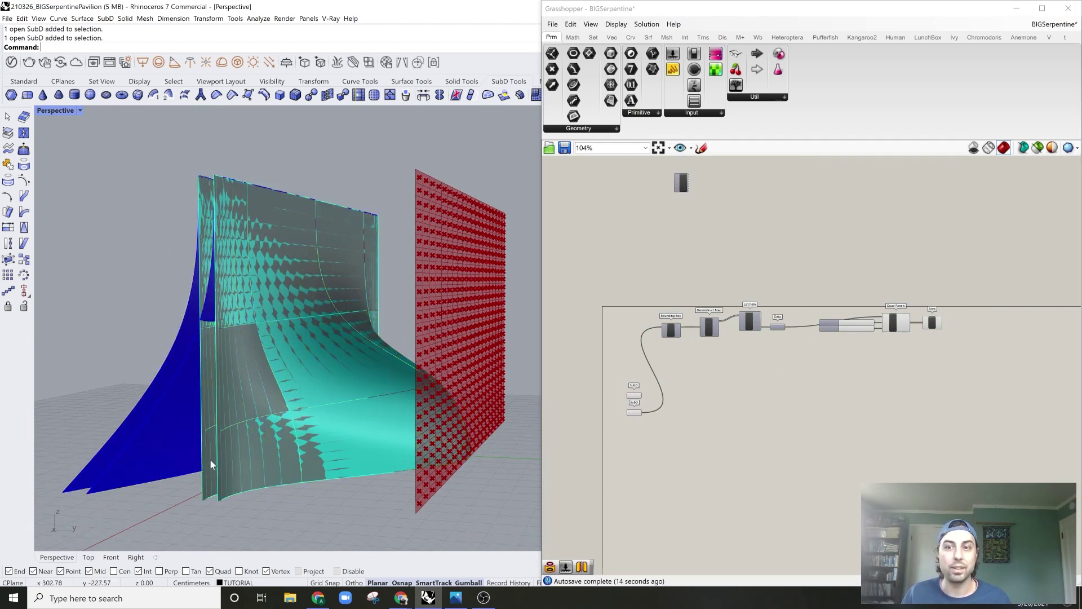
pyautogui.moveTo(276, 470); pyautogui.dragTo(326, 407, button='right')
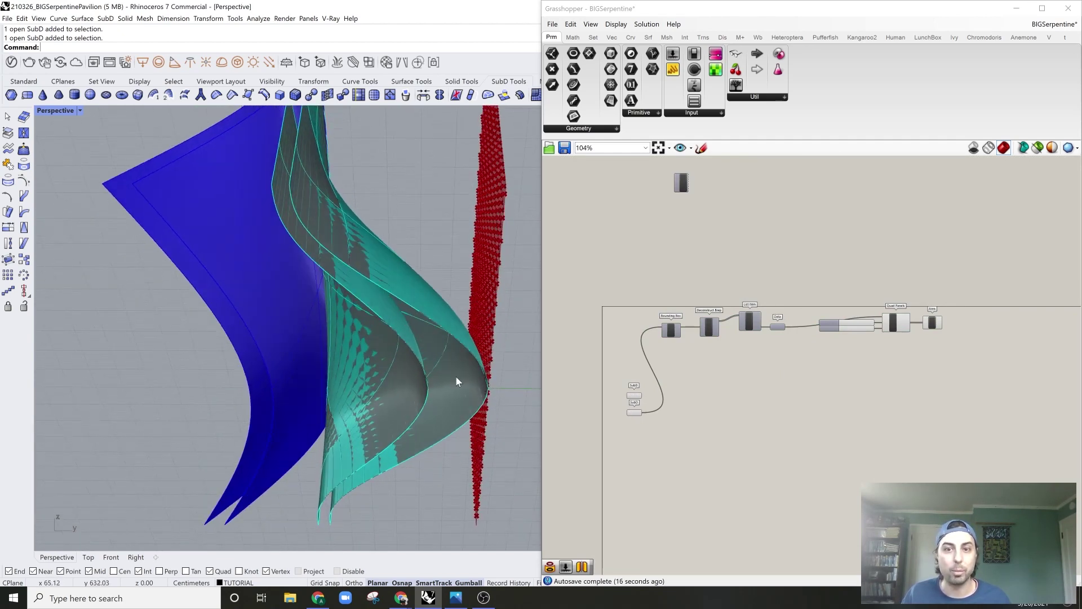
pyautogui.moveTo(433, 336)
pyautogui.mouseDown(button='right')
pyautogui.moveTo(443, 276)
pyautogui.moveTo(429, 315)
pyautogui.moveTo(430, 374)
pyautogui.moveTo(423, 326)
pyautogui.mouseUp(button='right')
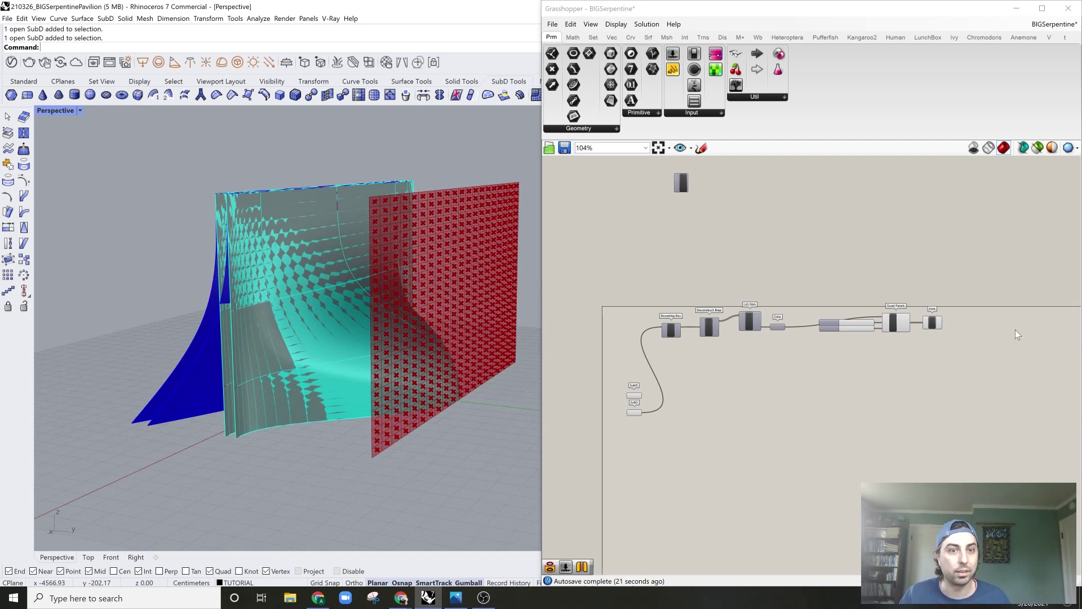
# - Check the centroids of the Area component in the viewport and add a Dispatch component after it
pyautogui.scroll(3, 928, 344)
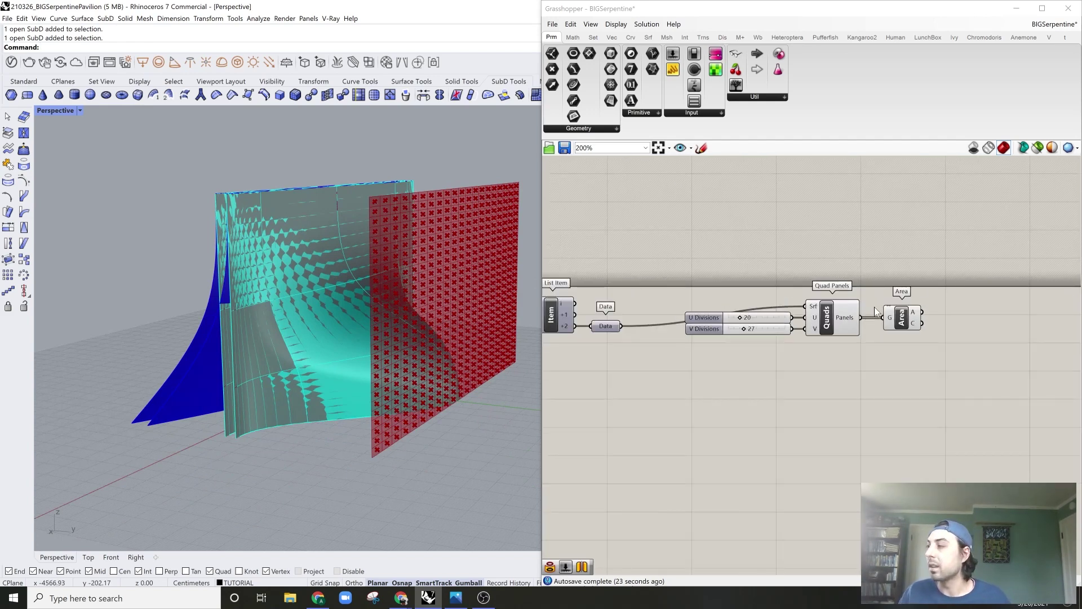
pyautogui.moveTo(946, 306); pyautogui.dragTo(863, 321, button='right')
pyautogui.scroll(3, 828, 331)
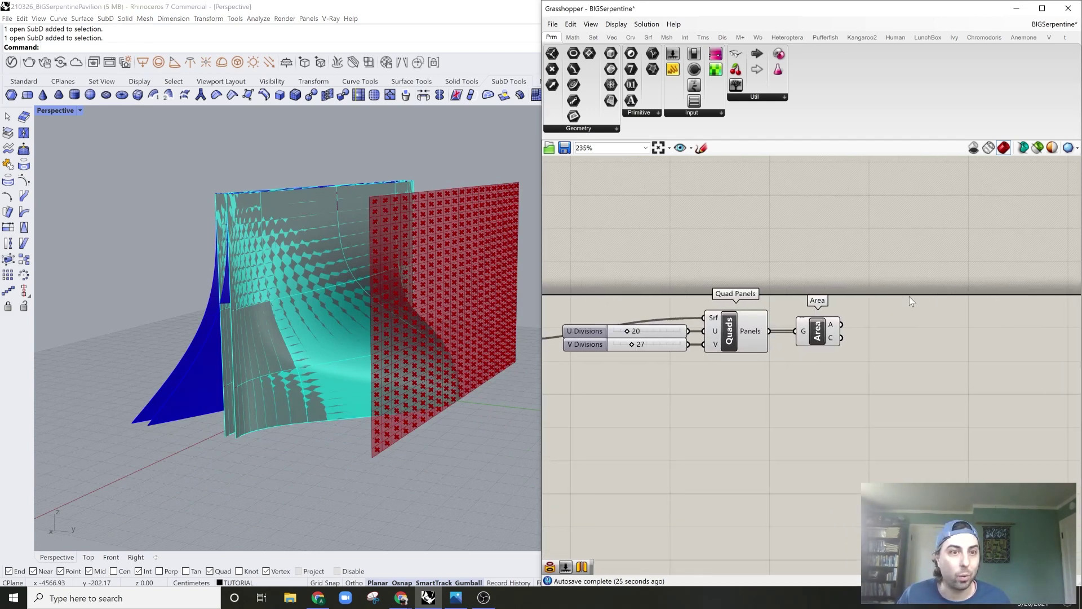
pyautogui.click(827, 335)
pyautogui.moveTo(465, 311); pyautogui.dragTo(397, 352, button='right')
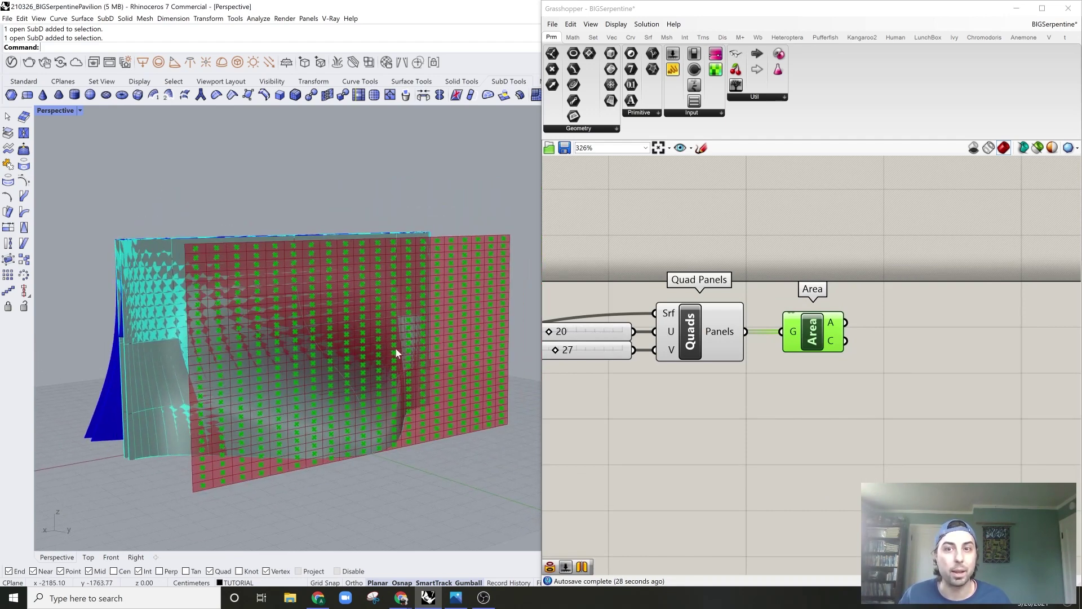
pyautogui.doubleClick(896, 269)
pyautogui.write('dis')
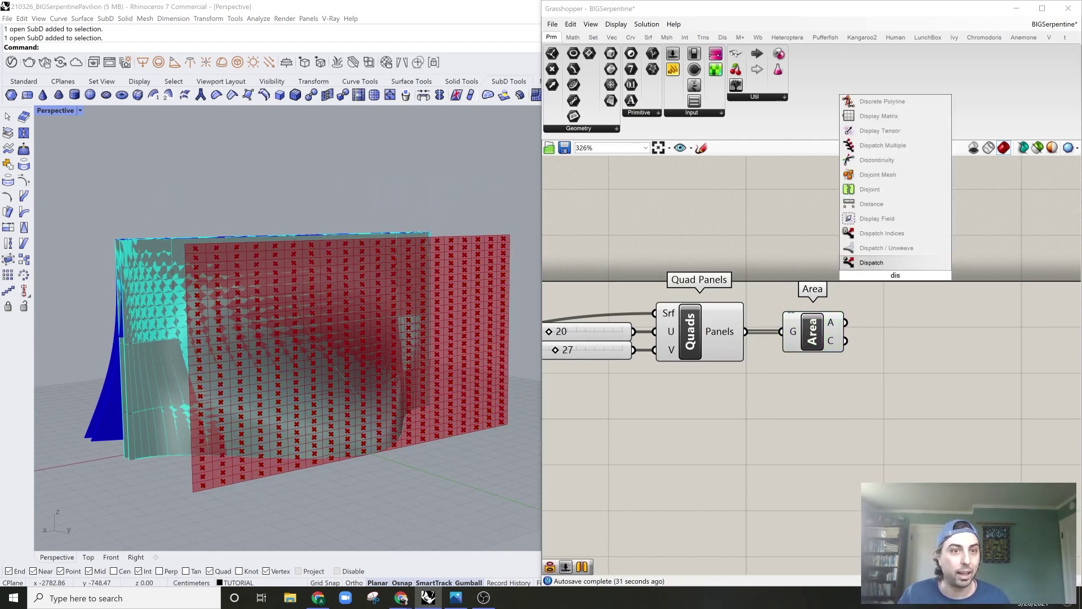
pyautogui.press('Return')
pyautogui.scroll(-2, 837, 285)
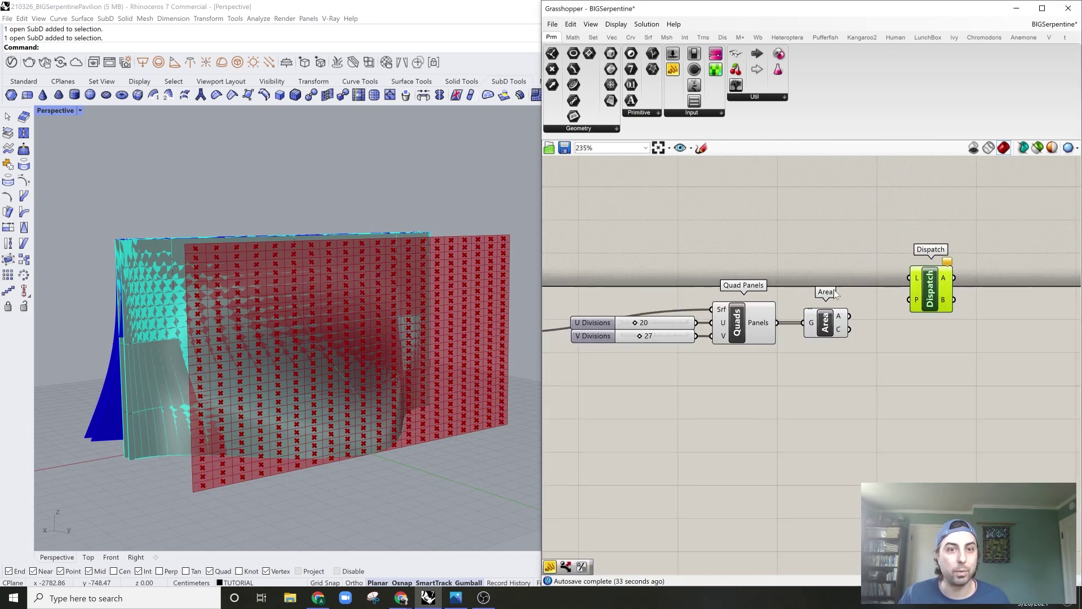
# - Connect the C output of the Area component to the L input of Dispatch
pyautogui.scroll(4, 571, 332)
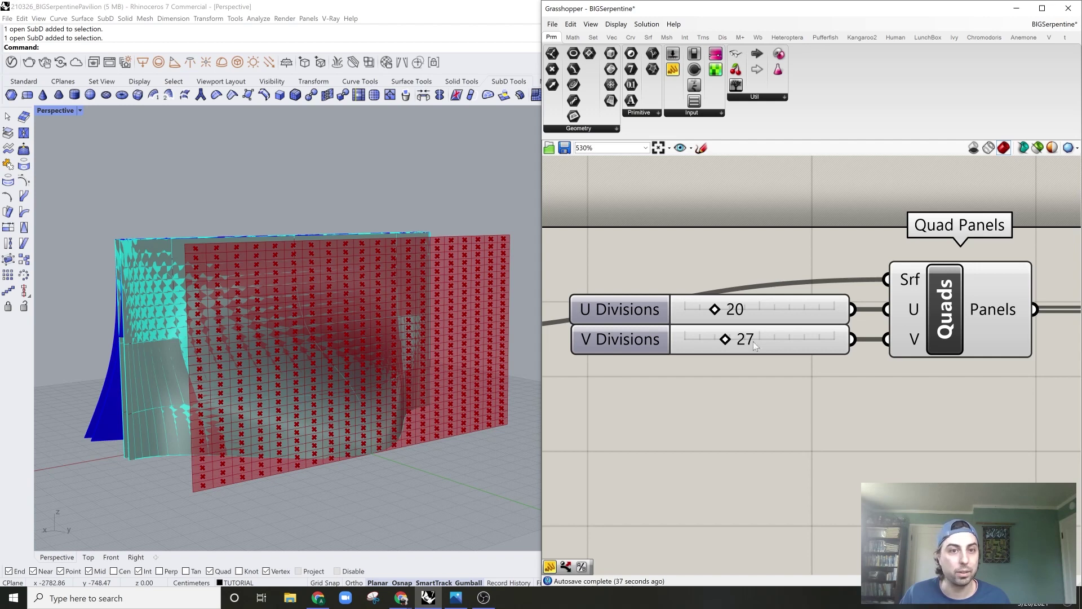
pyautogui.scroll(-1, 768, 342)
pyautogui.scroll(-1, 874, 343)
pyautogui.moveTo(823, 340); pyautogui.dragTo(730, 362, button='right')
pyautogui.scroll(2, 751, 351)
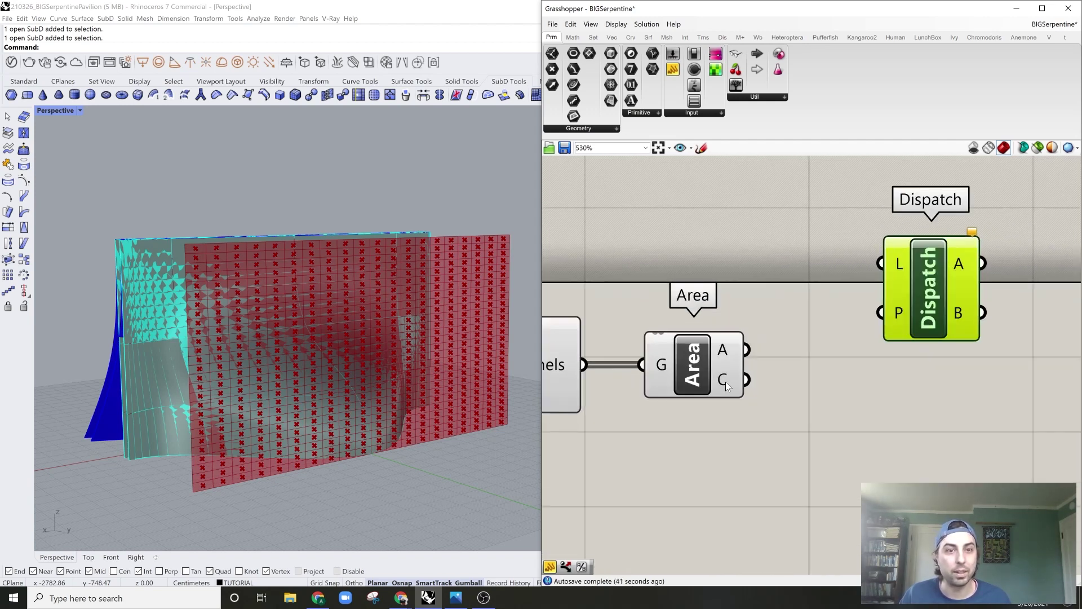
pyautogui.moveTo(746, 380); pyautogui.dragTo(925, 393)
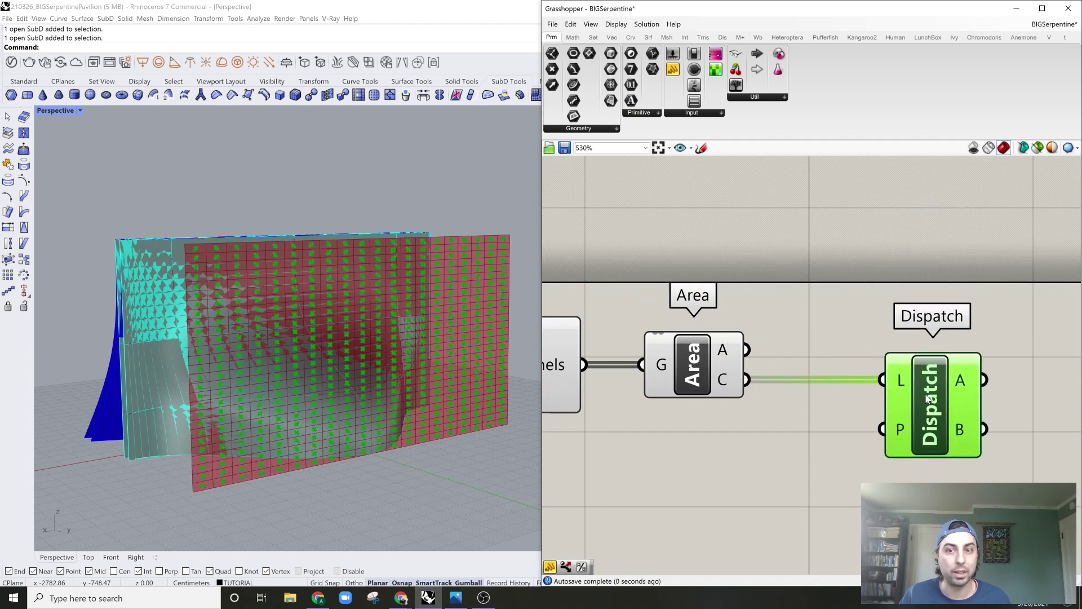
pyautogui.click(847, 451)
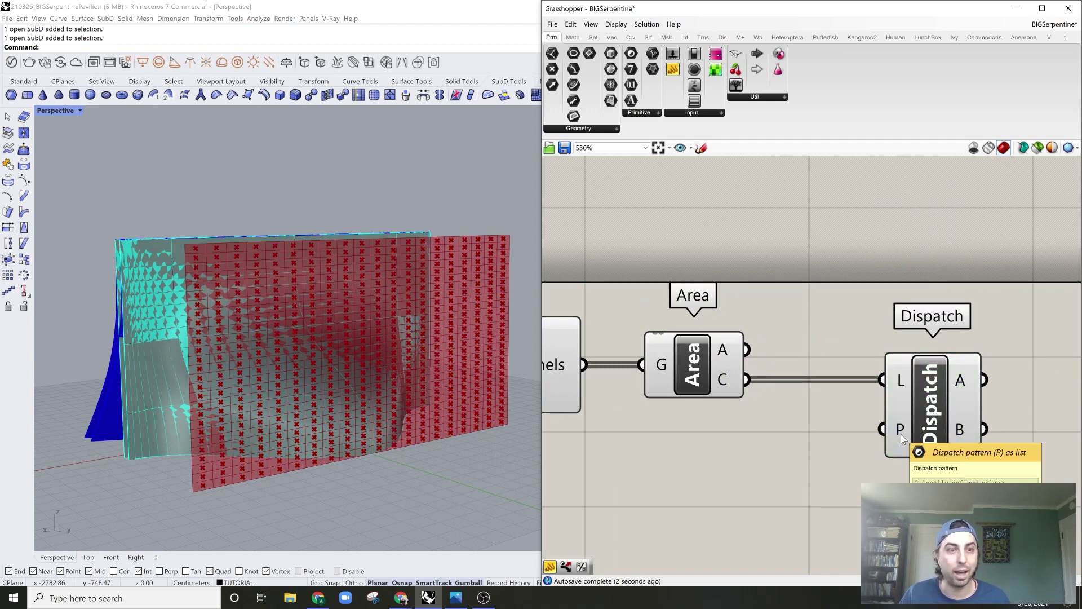
# - Add two Point parameters and connect them to the A and B outputs of Dispatch
pyautogui.moveTo(901, 434); pyautogui.dragTo(776, 425, button='right')
pyautogui.moveTo(957, 376); pyautogui.dragTo(868, 344, button='right')
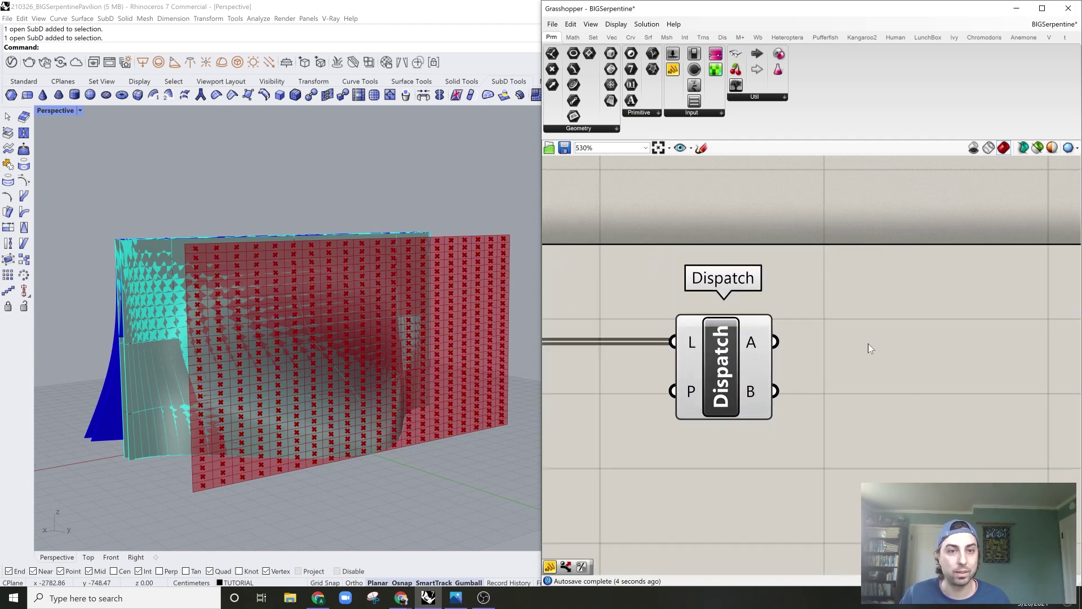
pyautogui.doubleClick(868, 345)
pyautogui.write('pt')
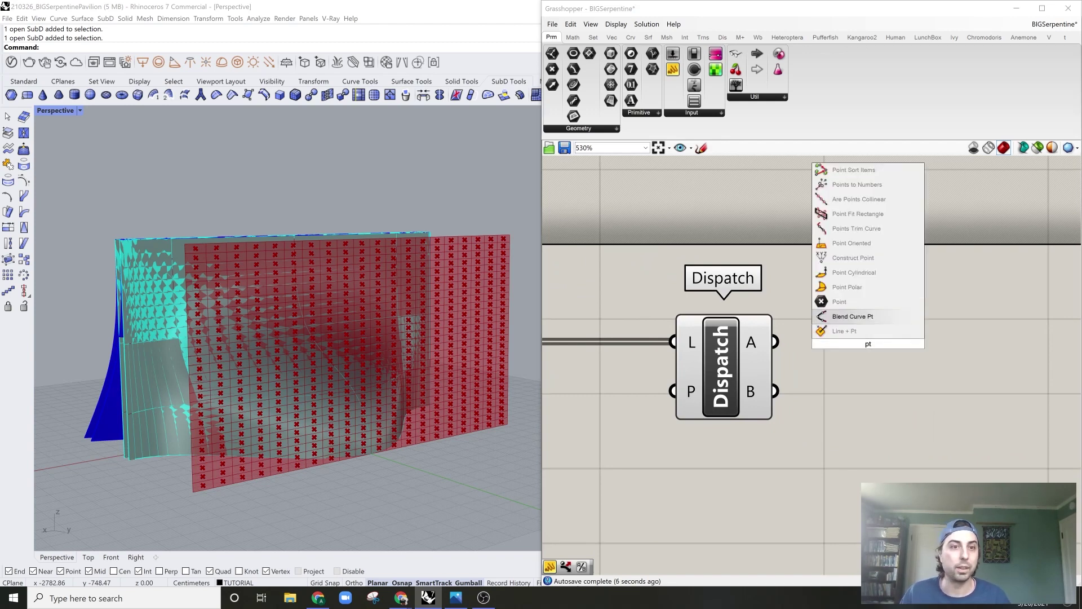
pyautogui.click(879, 302)
pyautogui.moveTo(875, 348); pyautogui.dragTo(848, 402)
pyautogui.hotkey('ctrl', 'c')
pyautogui.hotkey('ctrl', 'v')
pyautogui.moveTo(776, 342); pyautogui.dragTo(852, 340)
pyautogui.click(870, 340)
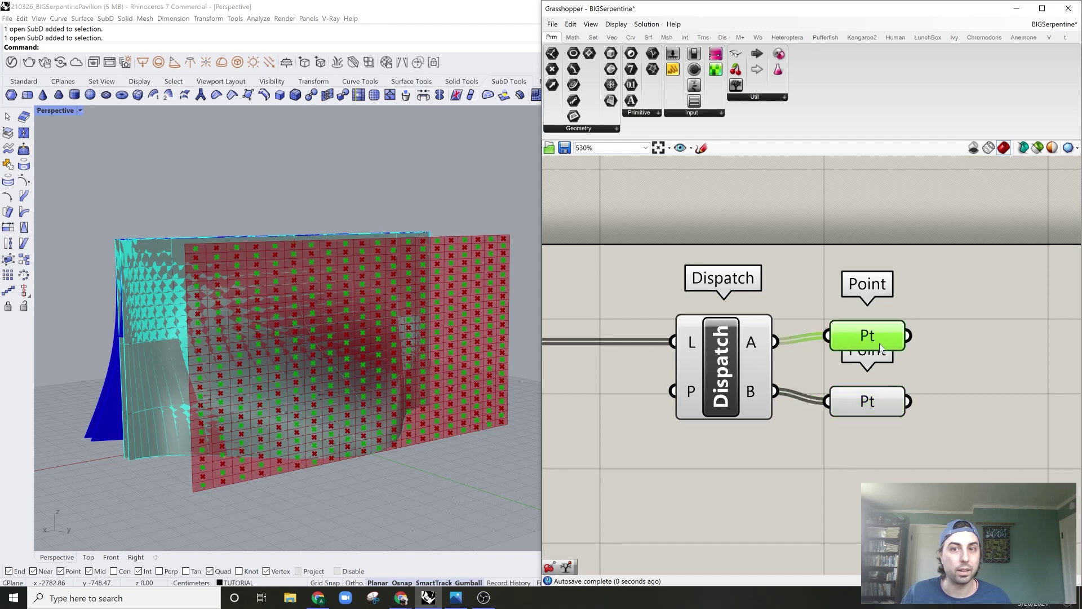
# - Turn off the preview of all components from Bounding Box through Dispatch, leaving the two Point parameters displayed
pyautogui.scroll(-4, 880, 343)
pyautogui.click(837, 276)
pyautogui.moveTo(790, 329); pyautogui.dragTo(906, 329, button='right')
pyautogui.scroll(-5, 909, 330)
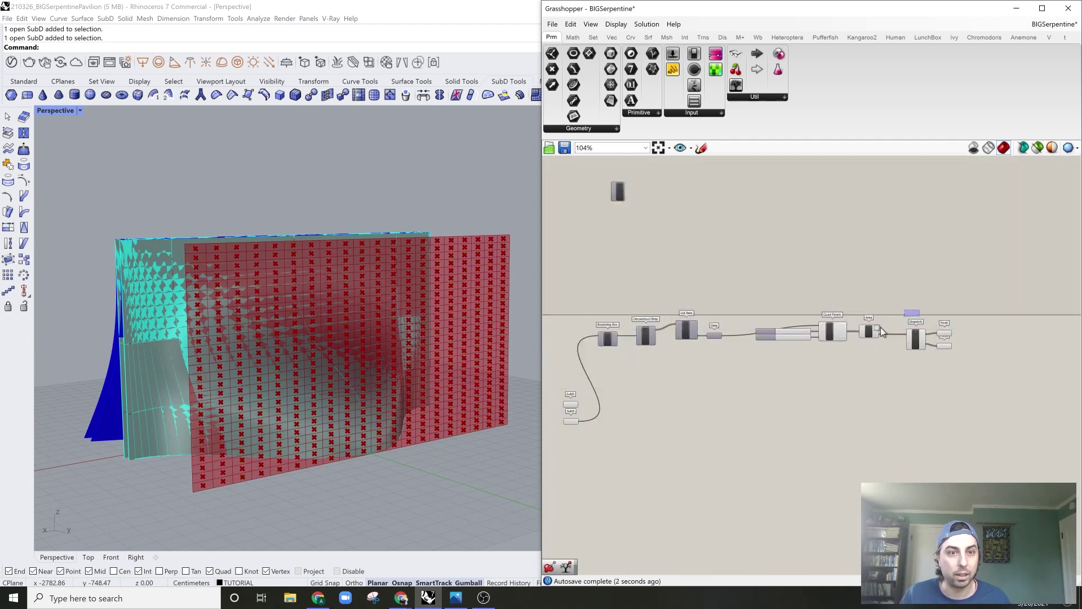
pyautogui.moveTo(911, 313); pyautogui.dragTo(792, 350)
pyautogui.scroll(3, 892, 299)
pyautogui.rightClick(892, 299)
pyautogui.click(924, 315)
# - Highlight each dispatched point set in turn and set V Divisions of Quad Panels to 28
pyautogui.click(965, 310)
pyautogui.scroll(5, 902, 338)
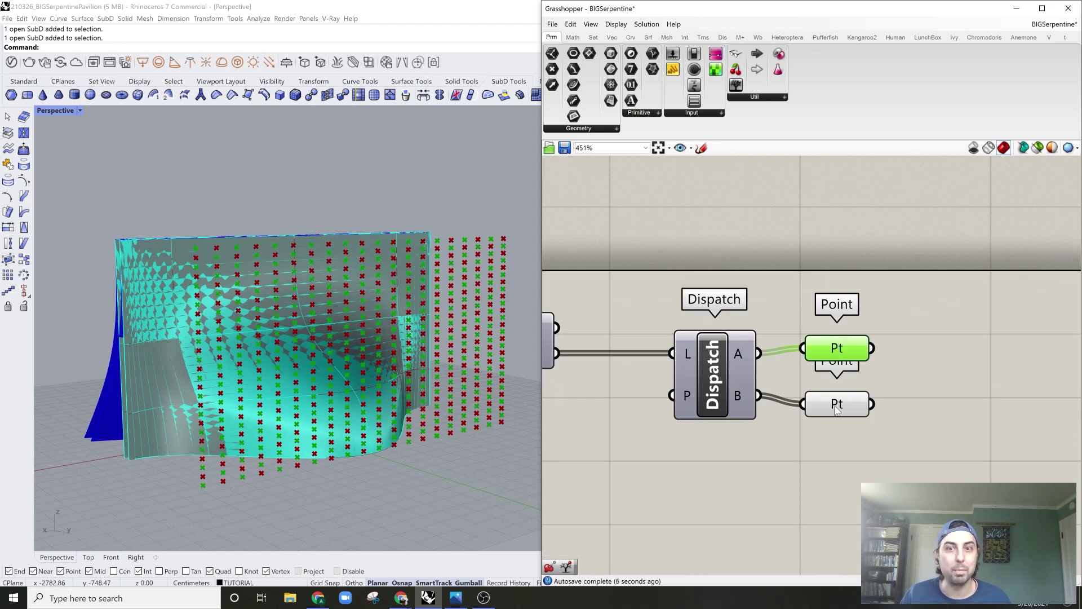
pyautogui.click(835, 407)
pyautogui.scroll(-6, 834, 406)
pyautogui.scroll(9, 670, 363)
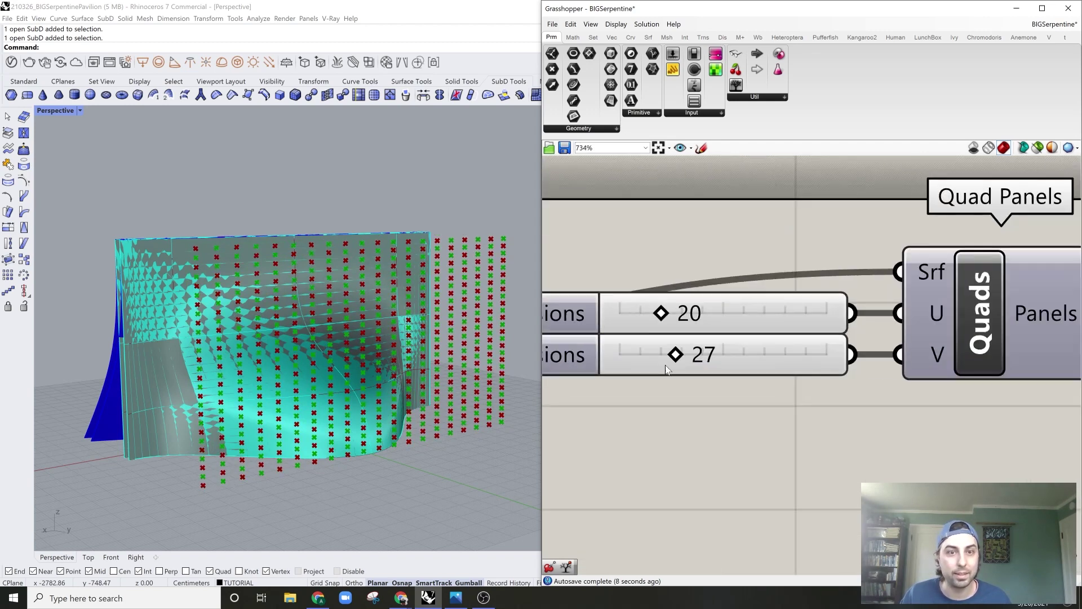
pyautogui.scroll(3, 675, 361)
pyautogui.moveTo(676, 362); pyautogui.dragTo(679, 364)
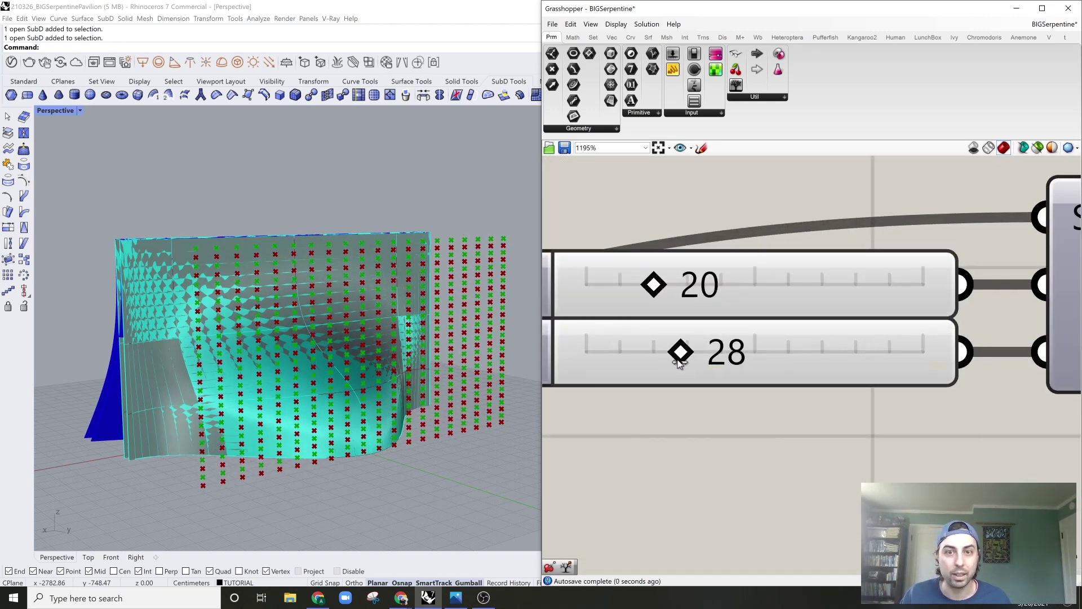
# - Highlight the Point parameter on Dispatch output A and examine how its points are distributed over the grid in the viewport
pyautogui.scroll(-7, 668, 360)
pyautogui.moveTo(884, 367); pyautogui.dragTo(701, 352, button='right')
pyautogui.scroll(3, 897, 358)
pyautogui.moveTo(1060, 367); pyautogui.dragTo(871, 342, button='right')
pyautogui.scroll(-5, 771, 339)
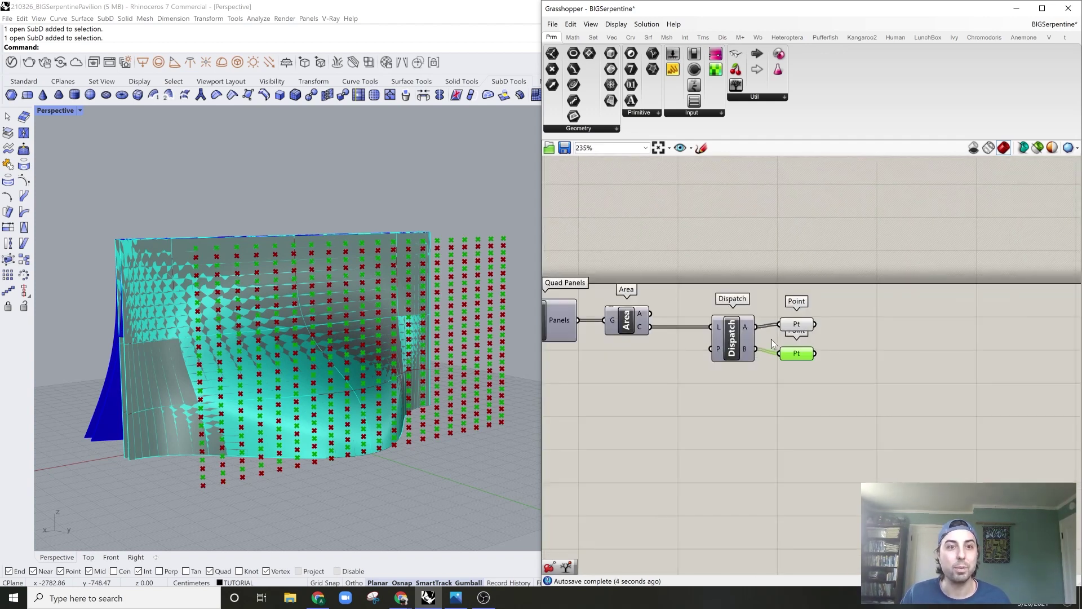
pyautogui.scroll(3, 807, 329)
pyautogui.click(806, 320)
pyautogui.scroll(5, 507, 262)
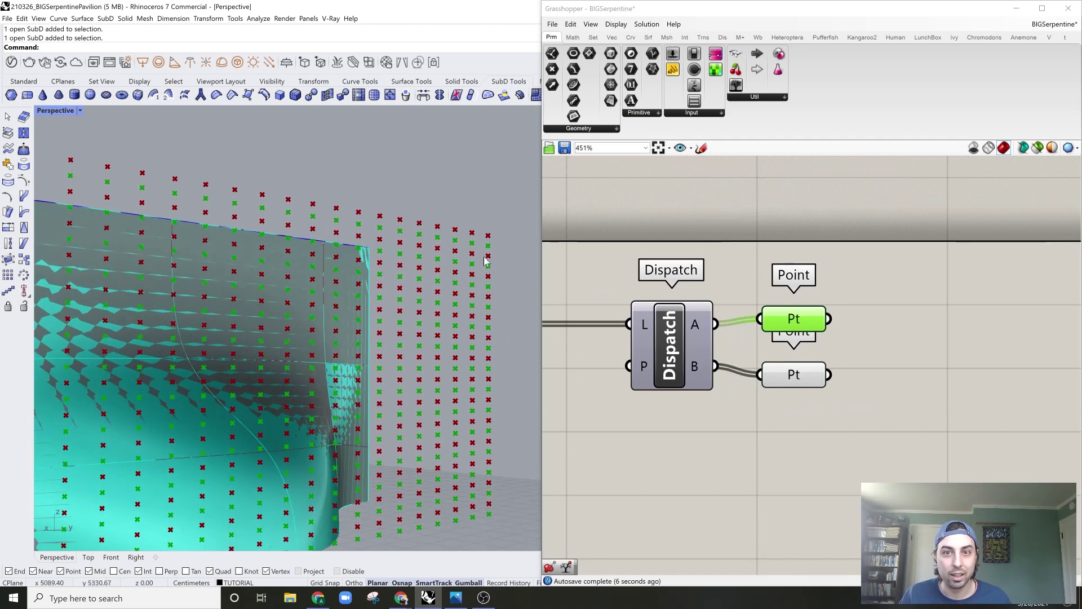
pyautogui.scroll(-5, 704, 365)
pyautogui.scroll(4, 730, 365)
pyautogui.scroll(-2, 729, 364)
# - Set V Divisions of Quad Panels to 29 and check the dispatched point pattern from another angle
pyautogui.scroll(8, 744, 375)
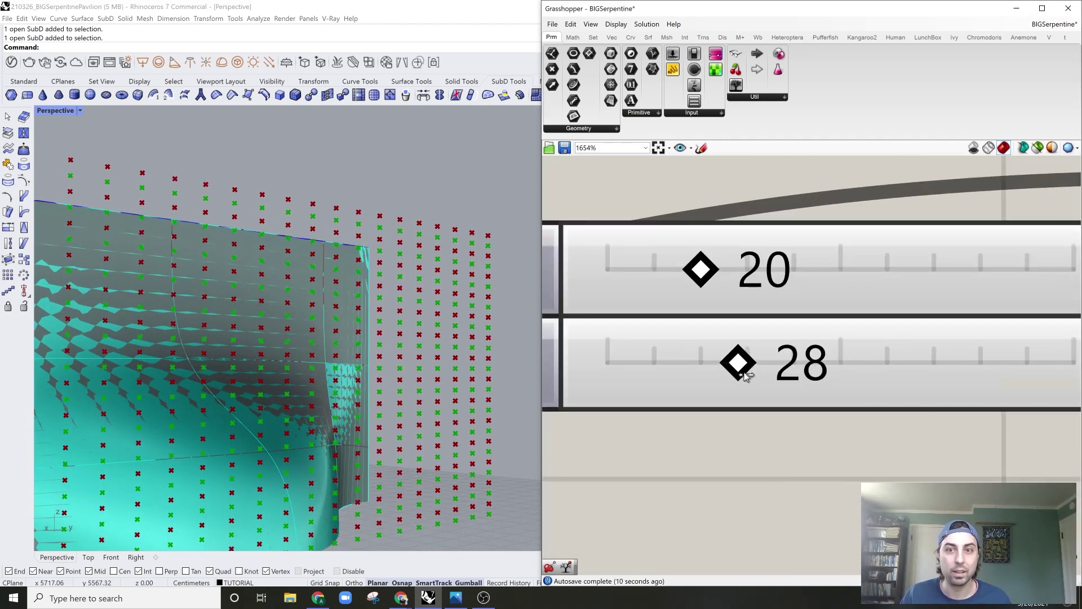
pyautogui.moveTo(744, 375); pyautogui.dragTo(749, 377)
pyautogui.scroll(-6, 490, 322)
pyautogui.moveTo(489, 322); pyautogui.dragTo(488, 254, button='right')
pyautogui.scroll(6, 471, 321)
pyautogui.scroll(-10, 783, 333)
pyautogui.scroll(2, 884, 364)
# - Tidy the canvas by pulling the division sliders, Quad Panels, Area, Dispatch and Point components closer to List Item and Data
pyautogui.moveTo(780, 312); pyautogui.dragTo(633, 367)
pyautogui.click(754, 392)
pyautogui.moveTo(825, 390); pyautogui.dragTo(655, 379, button='right')
pyautogui.moveTo(977, 303); pyautogui.dragTo(740, 391)
pyautogui.moveTo(780, 343); pyautogui.dragTo(677, 387)
pyautogui.click(732, 285)
pyautogui.scroll(1, 705, 305)
pyautogui.click(973, 305)
pyautogui.moveTo(1003, 293); pyautogui.dragTo(669, 413)
pyautogui.moveTo(790, 392); pyautogui.dragTo(726, 399)
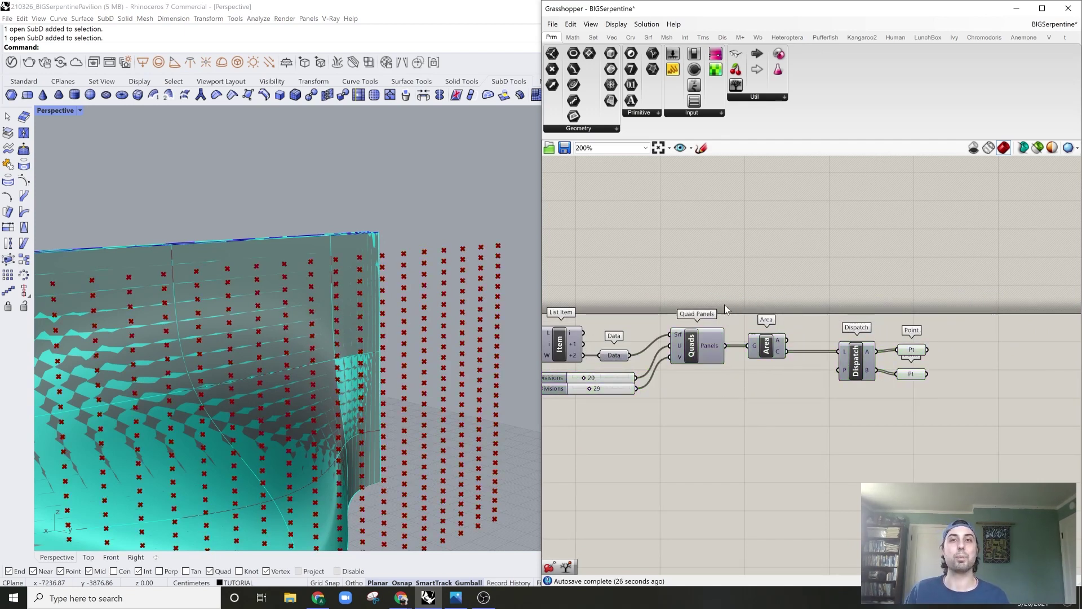
# - Move the U and V Divisions sliders directly beneath the Data parameter
pyautogui.scroll(4, 685, 363)
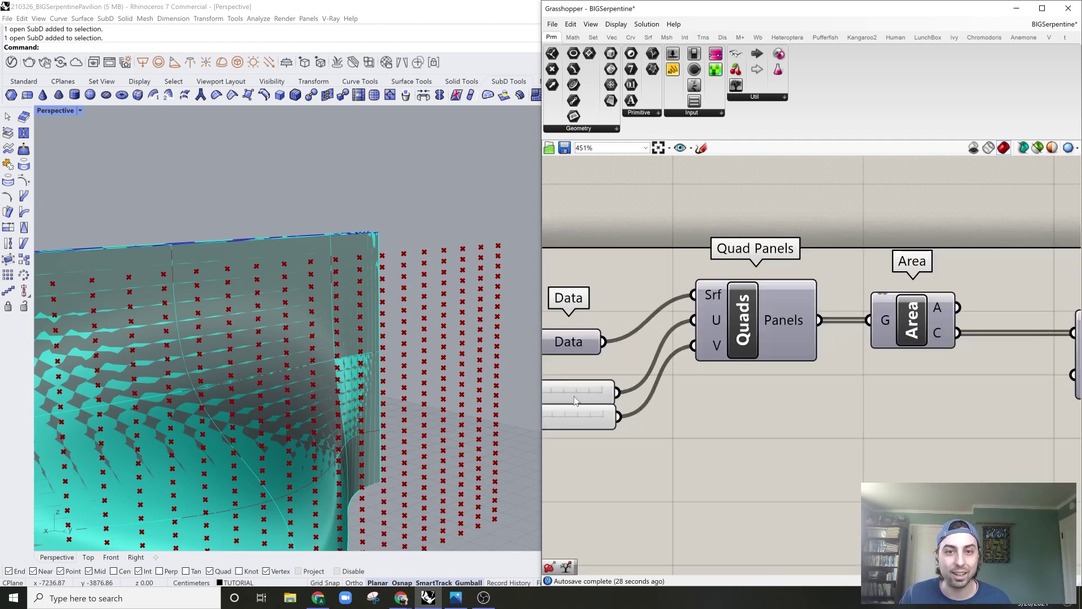
pyautogui.moveTo(681, 373); pyautogui.dragTo(676, 396)
pyautogui.click(807, 401)
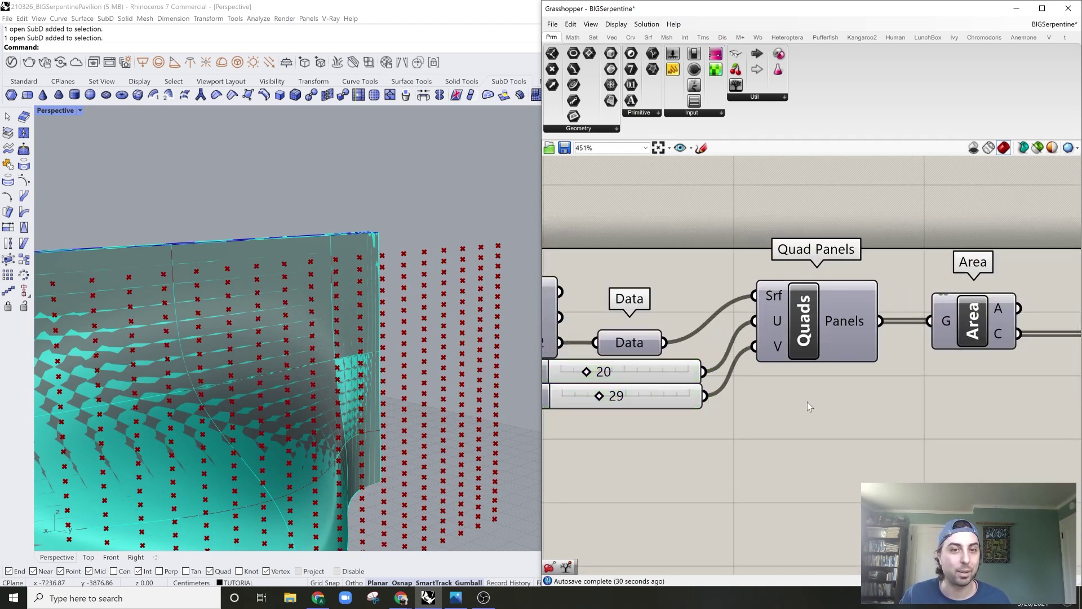
# - Inspect the two Point parameters after Dispatch and how their points sit in front of the walls
pyautogui.scroll(-3, 856, 400)
pyautogui.scroll(-4, 386, 379)
pyautogui.moveTo(387, 379); pyautogui.dragTo(420, 374, button='right')
pyautogui.moveTo(1062, 383); pyautogui.dragTo(873, 383, button='right')
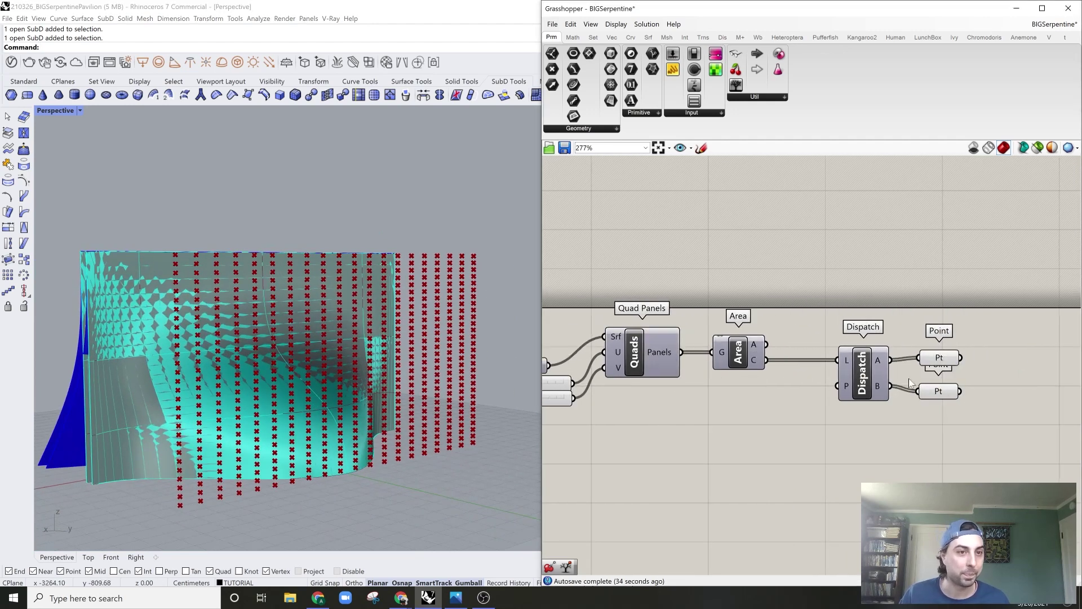
pyautogui.click(948, 361)
pyautogui.click(941, 392)
pyautogui.scroll(-1, 973, 387)
pyautogui.click(973, 374)
pyautogui.scroll(-2, 967, 372)
pyautogui.scroll(3, 966, 371)
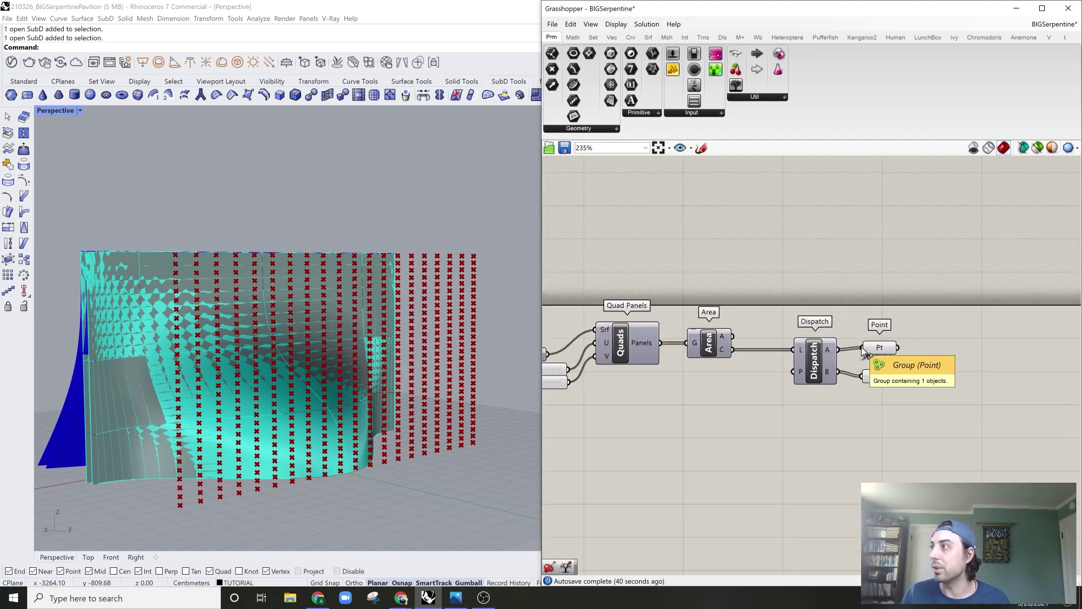
pyautogui.moveTo(936, 317); pyautogui.dragTo(896, 352, button='right')
pyautogui.scroll(-3, 920, 305)
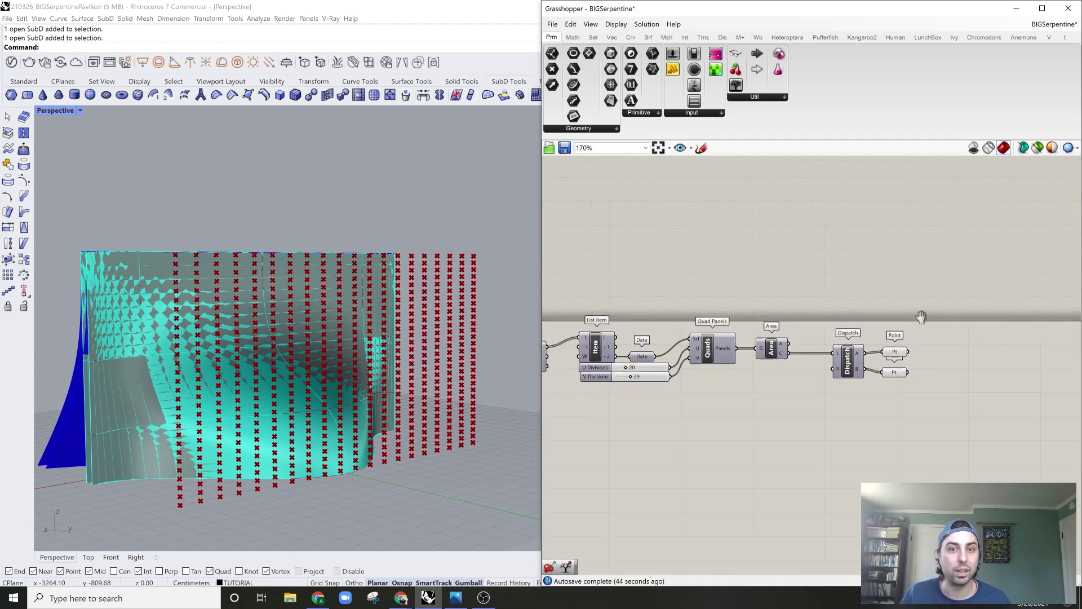
# - Shift the component chain leading to the Point parameters slightly up and closer to the SubD parameters
pyautogui.doubleClick(980, 317)
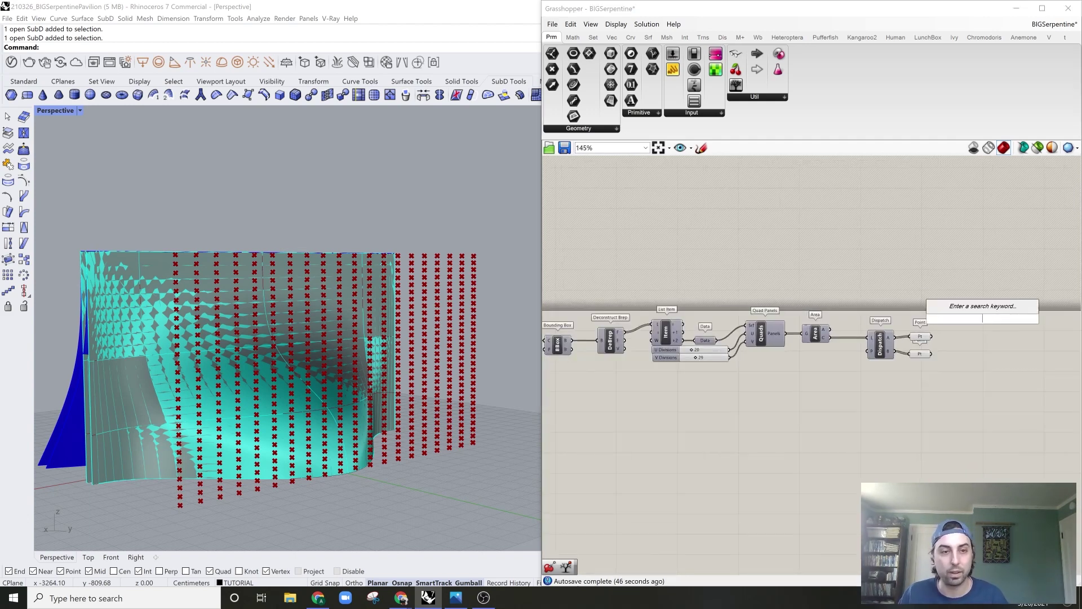
pyautogui.scroll(-3, 930, 338)
pyautogui.moveTo(997, 284); pyautogui.dragTo(659, 364)
pyautogui.moveTo(914, 325); pyautogui.dragTo(877, 315)
pyautogui.click(920, 328)
pyautogui.scroll(3, 920, 328)
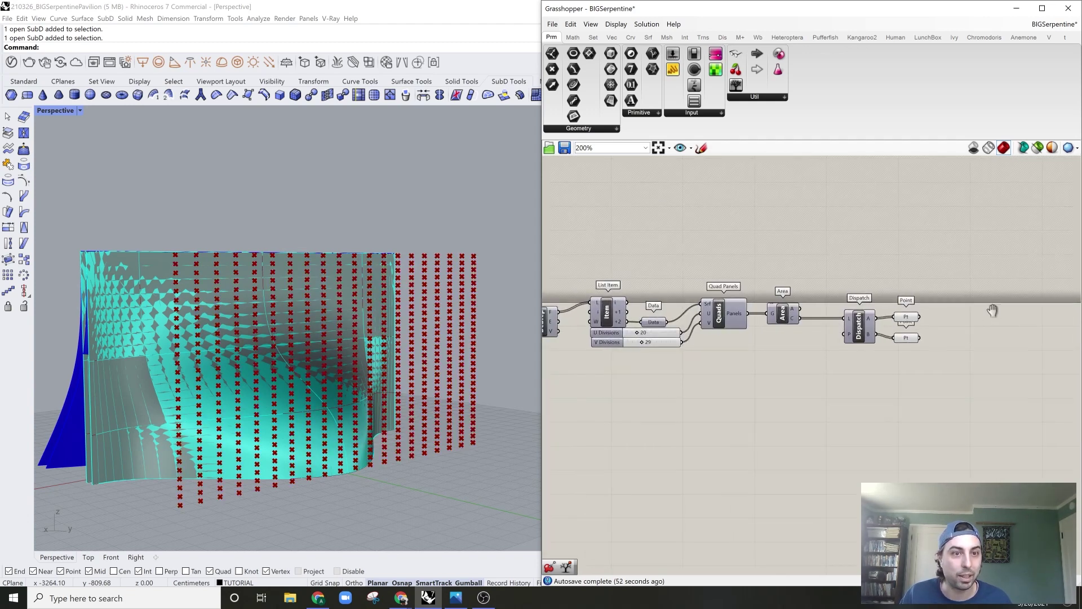
# - Add a Project Point component after the two Point parameters
pyautogui.doubleClick(929, 331)
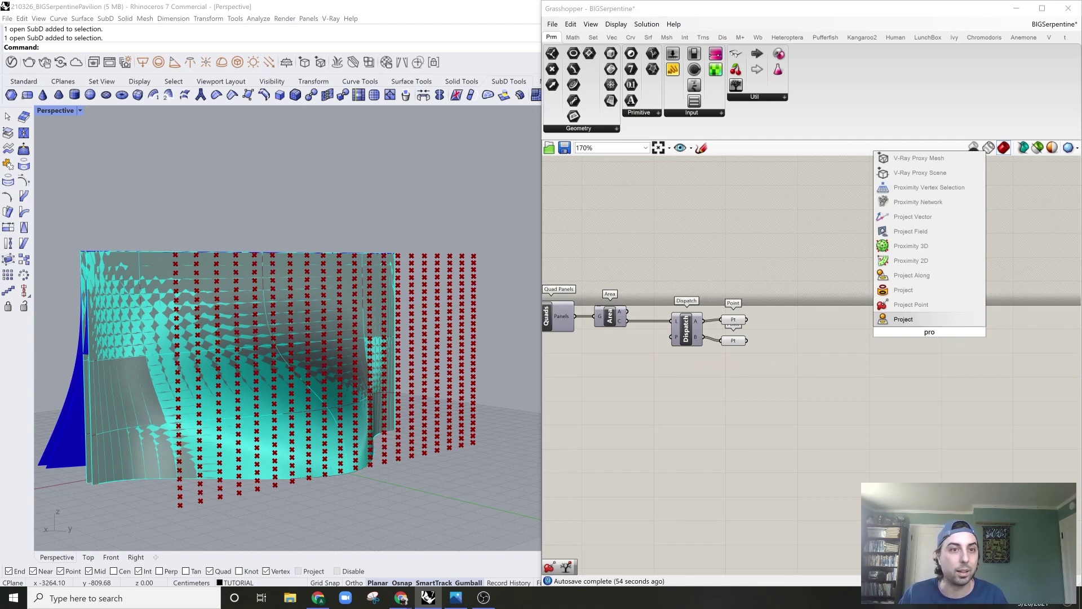
pyautogui.click(922, 305)
pyautogui.moveTo(927, 324); pyautogui.dragTo(862, 339)
pyautogui.moveTo(835, 356); pyautogui.dragTo(904, 348, button='right')
pyautogui.scroll(3, 906, 324)
pyautogui.scroll(-2, 896, 352)
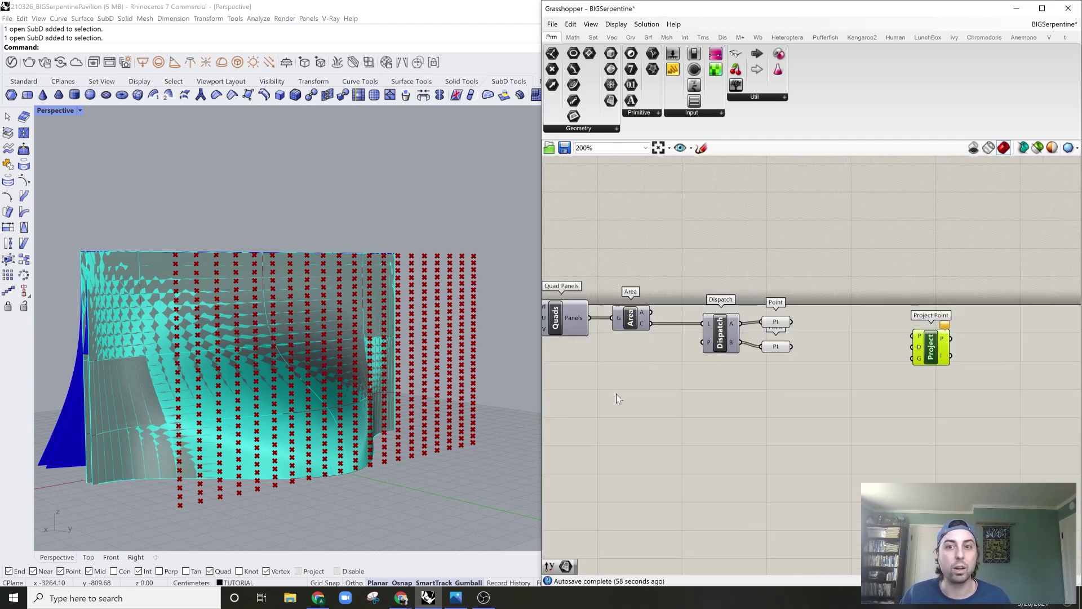
# - Examine from several angles the direction in which the grid points must be projected onto the curved walls
pyautogui.moveTo(343, 408); pyautogui.dragTo(348, 420, button='right')
pyautogui.moveTo(736, 416); pyautogui.dragTo(800, 407, button='right')
pyautogui.scroll(-1, 793, 406)
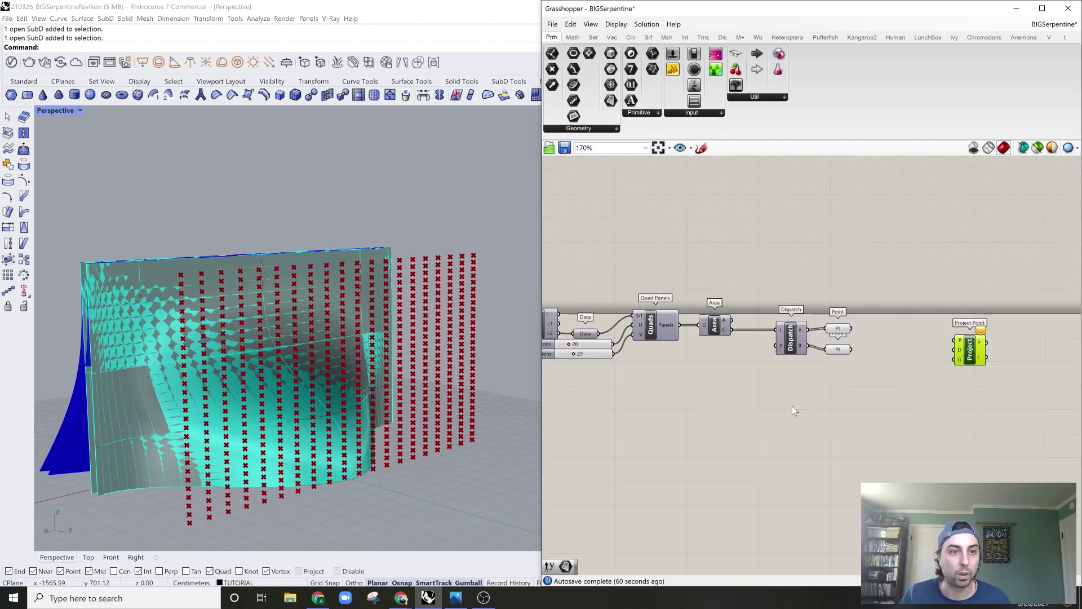
pyautogui.scroll(2, 857, 365)
pyautogui.moveTo(428, 429)
pyautogui.mouseDown(button='right')
pyautogui.moveTo(446, 435)
pyautogui.moveTo(398, 422)
pyautogui.moveTo(449, 434)
pyautogui.mouseUp(button='right')
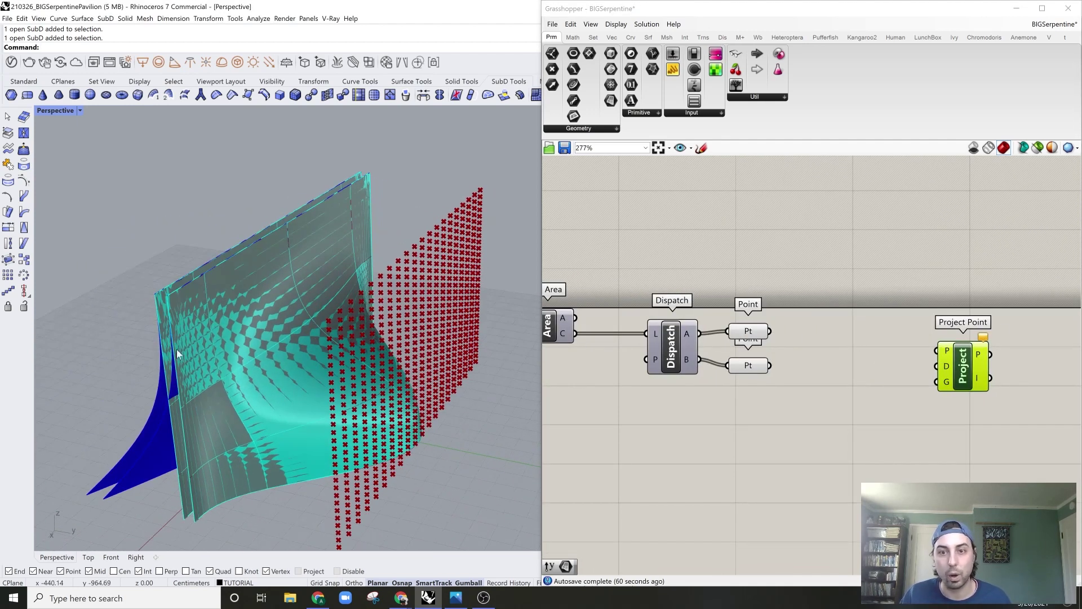
pyautogui.moveTo(427, 383); pyautogui.dragTo(473, 403, button='right')
pyautogui.scroll(1, 952, 357)
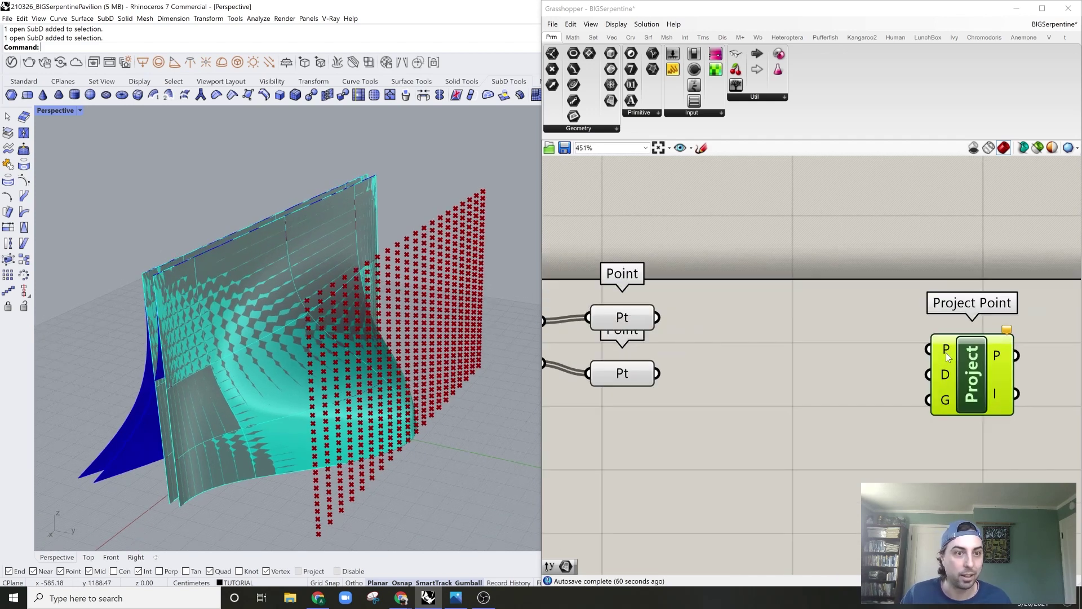
# - Connect the Point parameter from Dispatch output A to Project Point's P input, and the second SubD parameter to its G input
pyautogui.scroll(-3, 952, 357)
pyautogui.click(778, 337)
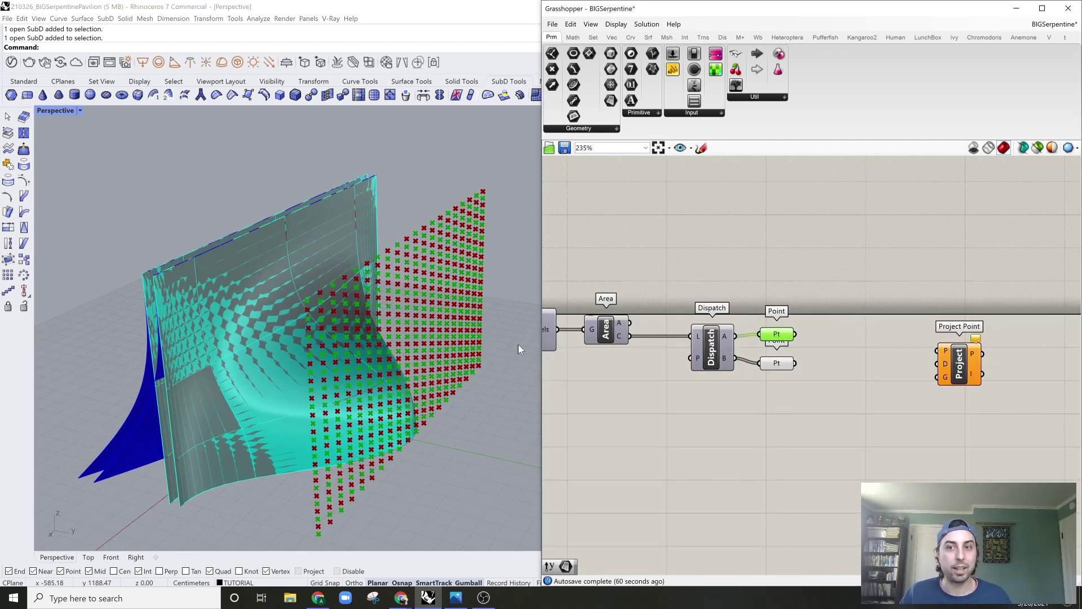
pyautogui.moveTo(795, 335); pyautogui.dragTo(968, 334)
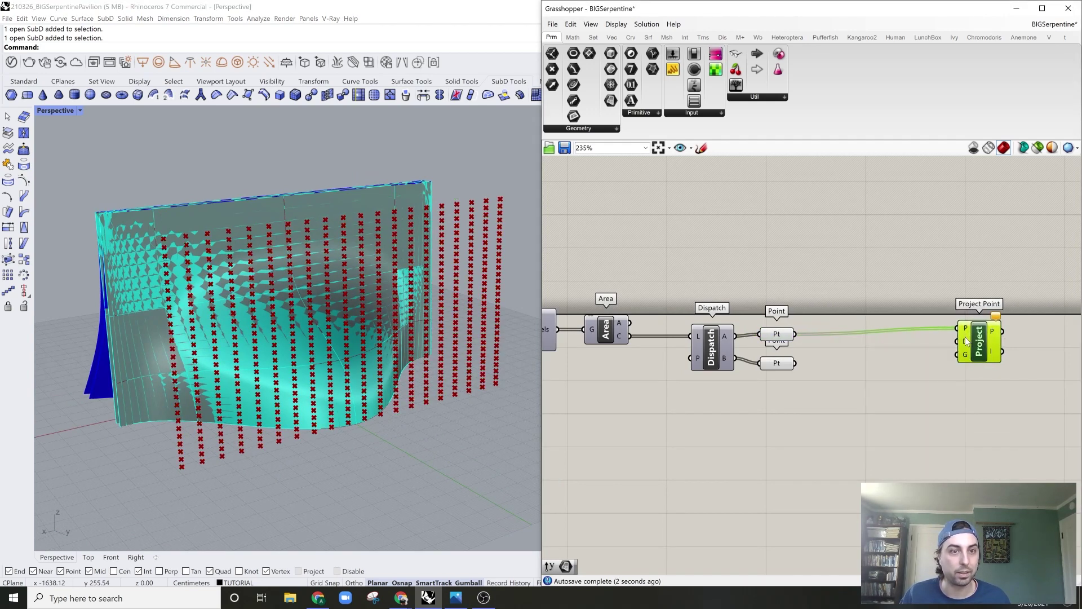
pyautogui.moveTo(965, 341)
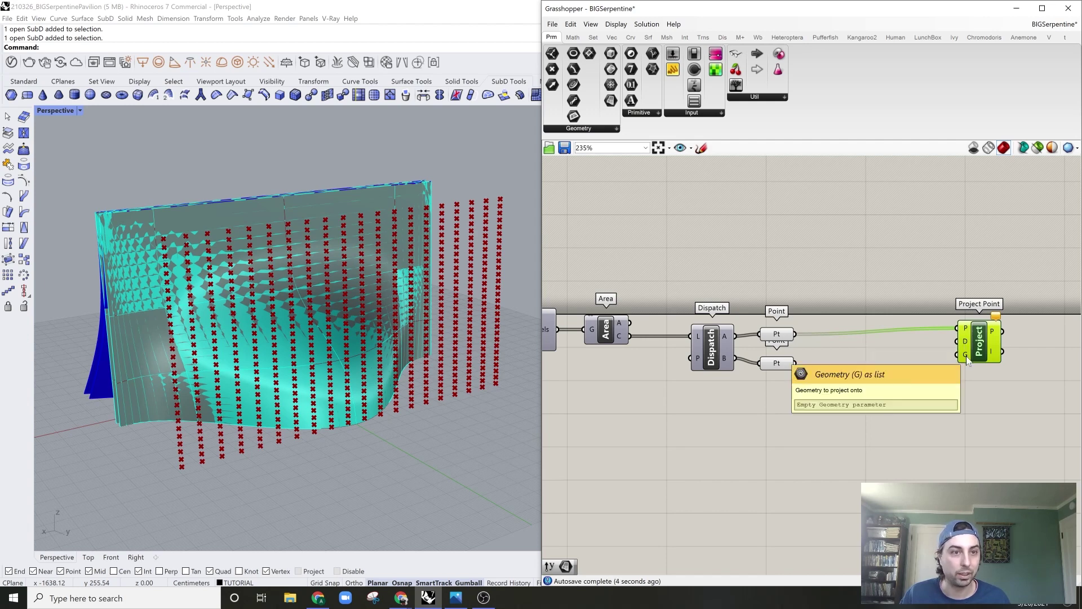
pyautogui.scroll(-4, 966, 356)
pyautogui.moveTo(746, 390); pyautogui.dragTo(827, 382, button='right')
pyautogui.click(619, 431)
pyautogui.click(618, 452)
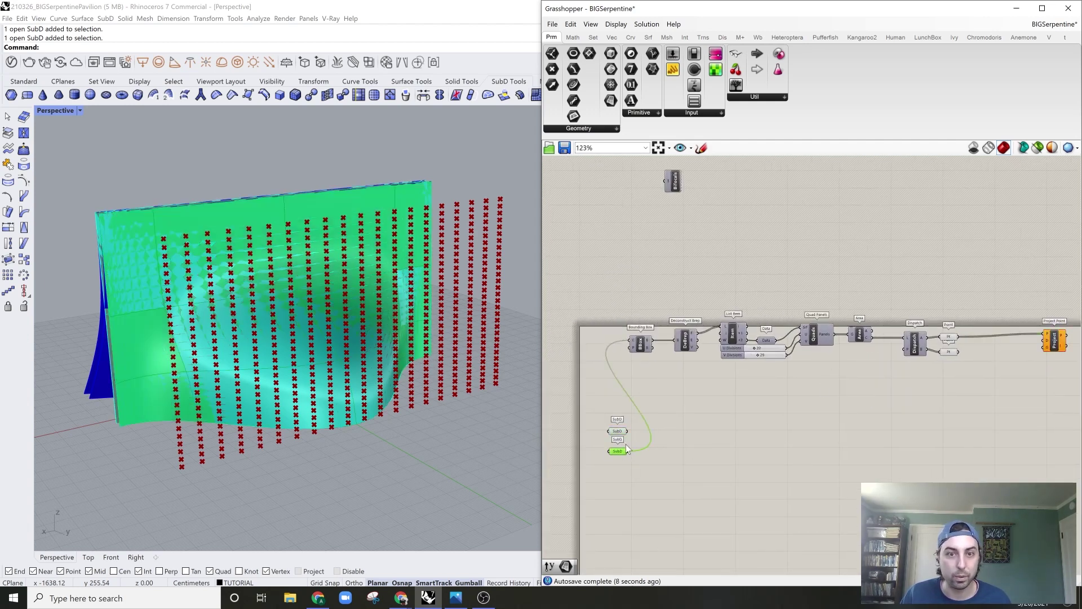
pyautogui.moveTo(627, 451); pyautogui.dragTo(1050, 387)
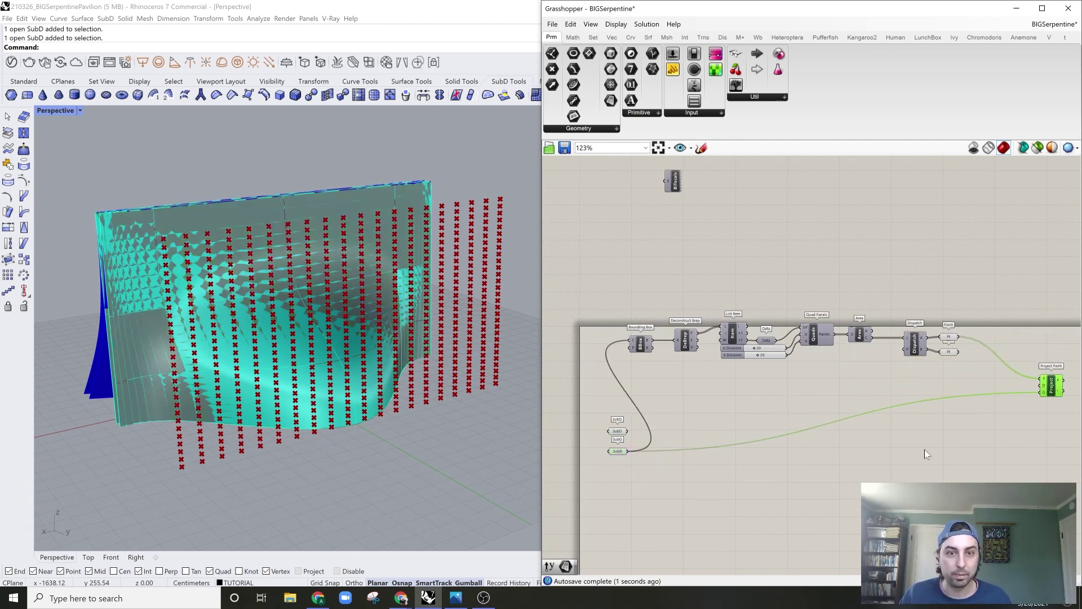
# - Reposition the Project Point component lower on the canvas, beneath the Dispatch and Point components
pyautogui.moveTo(929, 438); pyautogui.dragTo(887, 424, button='right')
pyautogui.moveTo(1008, 381); pyautogui.dragTo(1010, 388)
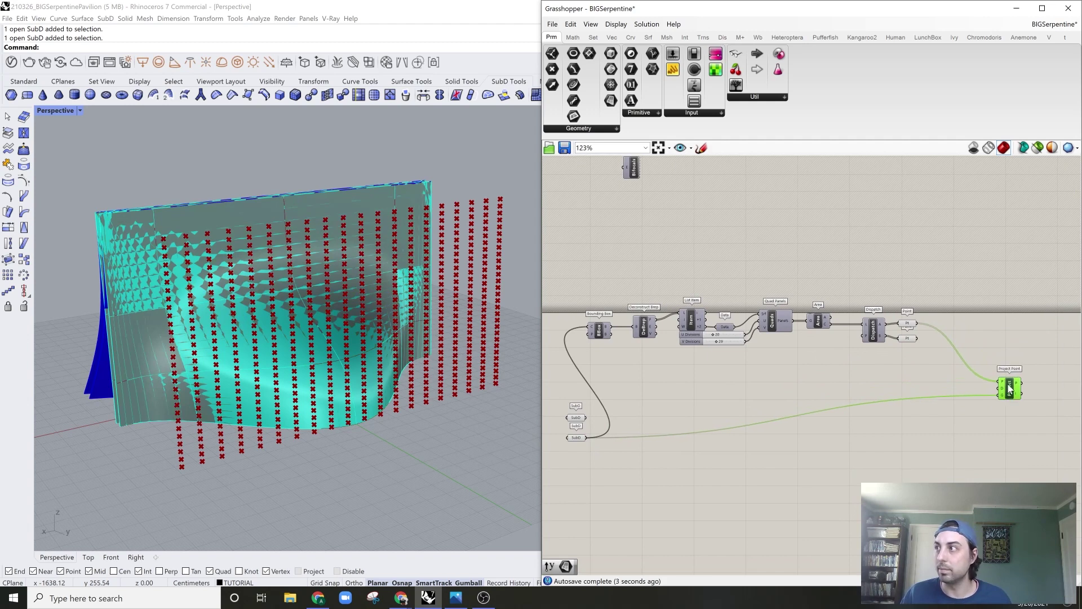
pyautogui.moveTo(994, 402); pyautogui.dragTo(1009, 400, button='right')
pyautogui.moveTo(1021, 389); pyautogui.dragTo(1021, 408)
# - Add a Unit Y vector component beside Project Point and connect its V output to the D direction input
pyautogui.moveTo(293, 423); pyautogui.dragTo(479, 395, button='right')
pyautogui.scroll(5, 1009, 408)
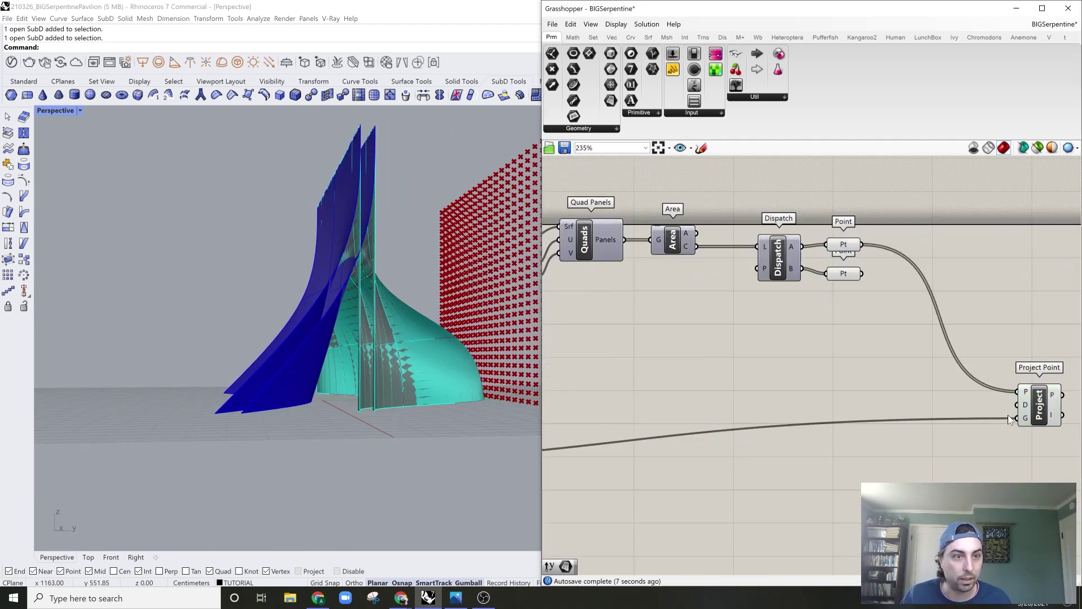
pyautogui.moveTo(1004, 408); pyautogui.dragTo(876, 411, button='right')
pyautogui.doubleClick(817, 407)
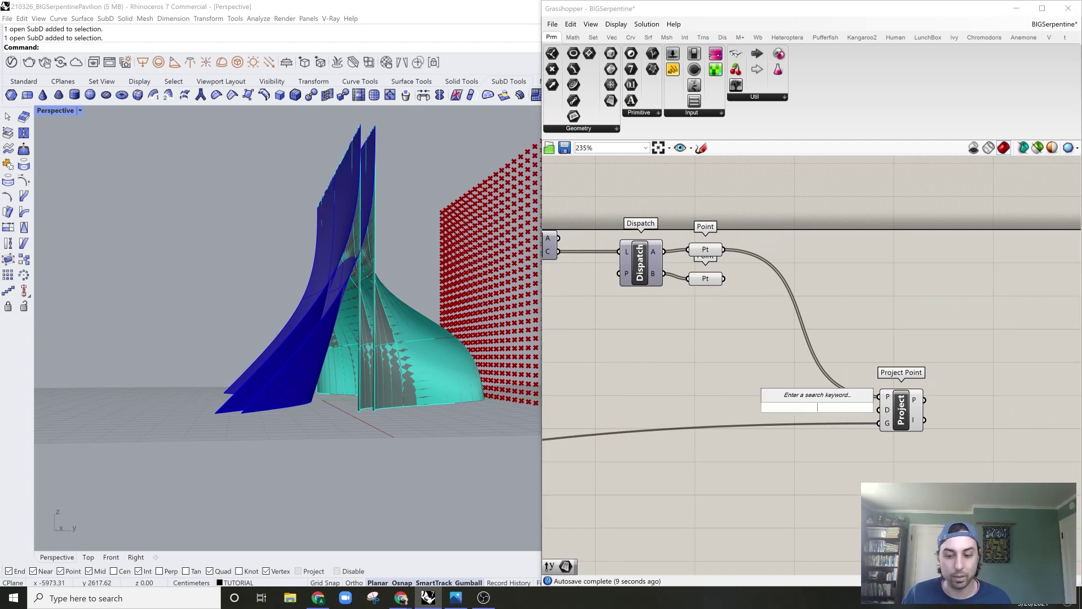
pyautogui.write('y')
pyautogui.click(797, 405)
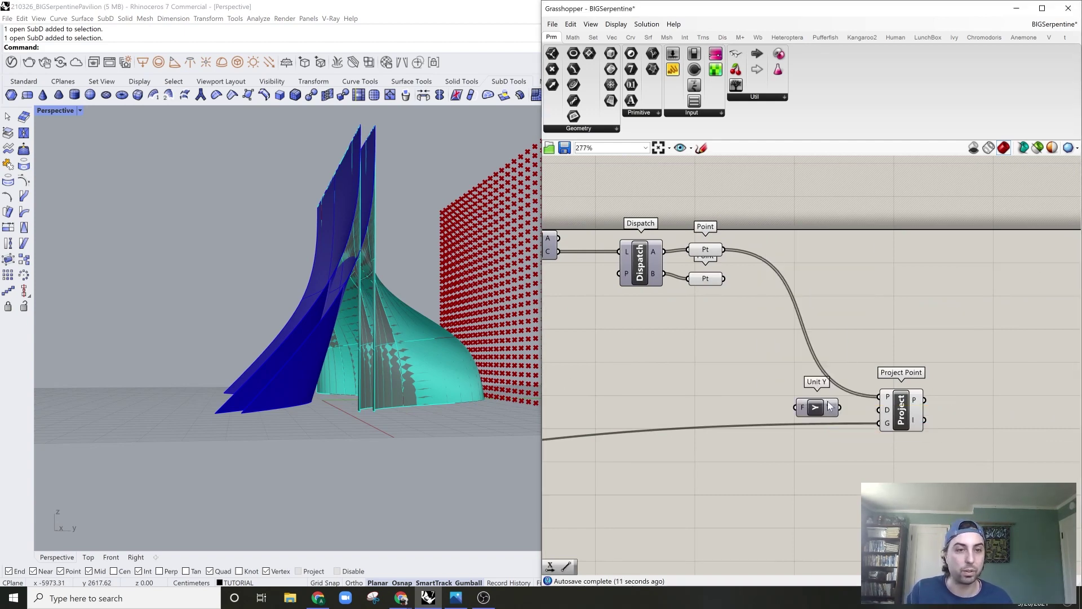
pyautogui.scroll(3, 849, 416)
pyautogui.moveTo(847, 412); pyautogui.dragTo(912, 416)
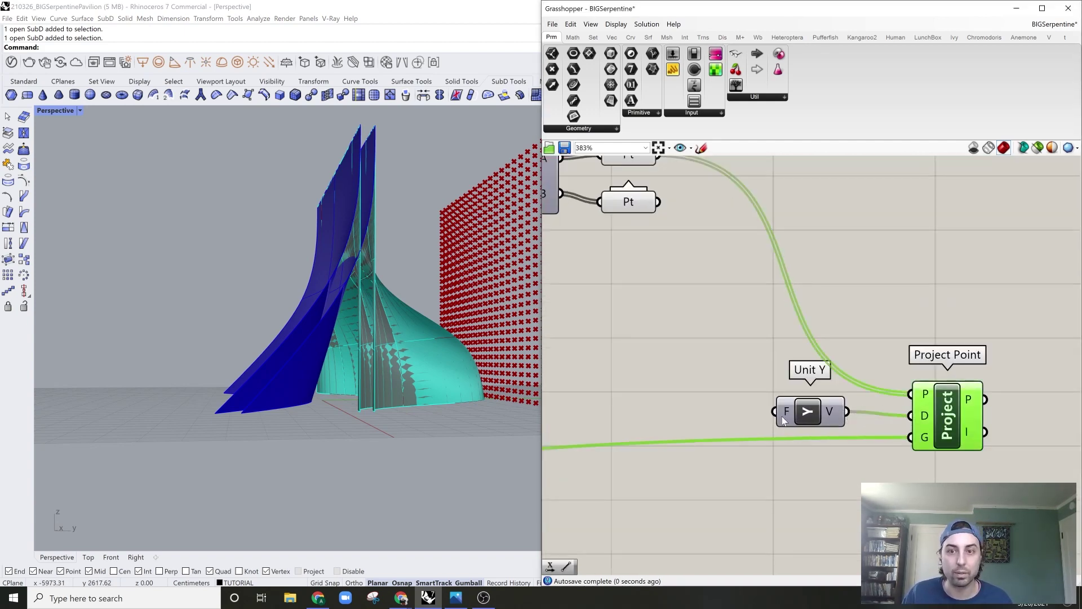
# - Add a Negative component and wire it between Unit Y and Project Point's D input
pyautogui.doubleClick(738, 397)
pyautogui.write('nega')
pyautogui.press('Return')
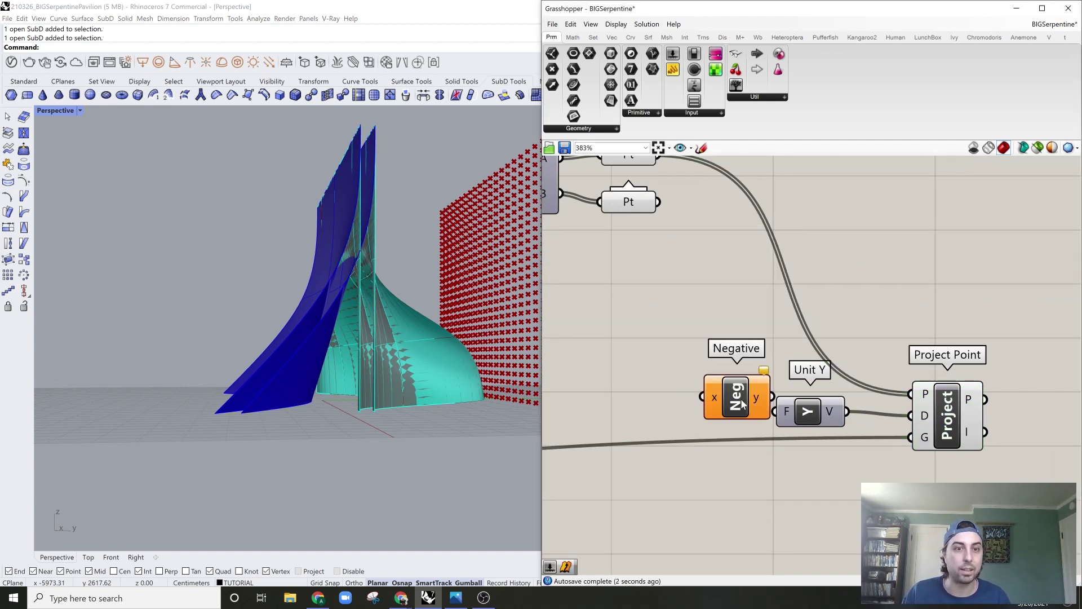
pyautogui.moveTo(812, 407); pyautogui.dragTo(746, 402)
pyautogui.moveTo(780, 339); pyautogui.dragTo(612, 429)
pyautogui.moveTo(746, 403); pyautogui.dragTo(851, 422)
pyautogui.click(902, 468)
pyautogui.moveTo(756, 438); pyautogui.dragTo(755, 422)
# - Duplicate the Unit Y, Negative and Project Point chain directly below the original
pyautogui.moveTo(462, 308); pyautogui.dragTo(327, 349, button='right')
pyautogui.scroll(7, 268, 423)
pyautogui.scroll(-3, 336, 394)
pyautogui.scroll(-2, 336, 394)
pyautogui.moveTo(336, 394); pyautogui.dragTo(364, 390, button='right')
pyautogui.scroll(-5, 924, 408)
pyautogui.moveTo(925, 408); pyautogui.dragTo(933, 367, button='right')
pyautogui.moveTo(969, 347); pyautogui.dragTo(854, 405)
pyautogui.moveTo(943, 380); pyautogui.dragTo(945, 424)
# - Connect the first SubD parameter to the G input of the duplicated Project Point
pyautogui.moveTo(762, 428); pyautogui.dragTo(781, 418, button='right')
pyautogui.scroll(-3, 761, 419)
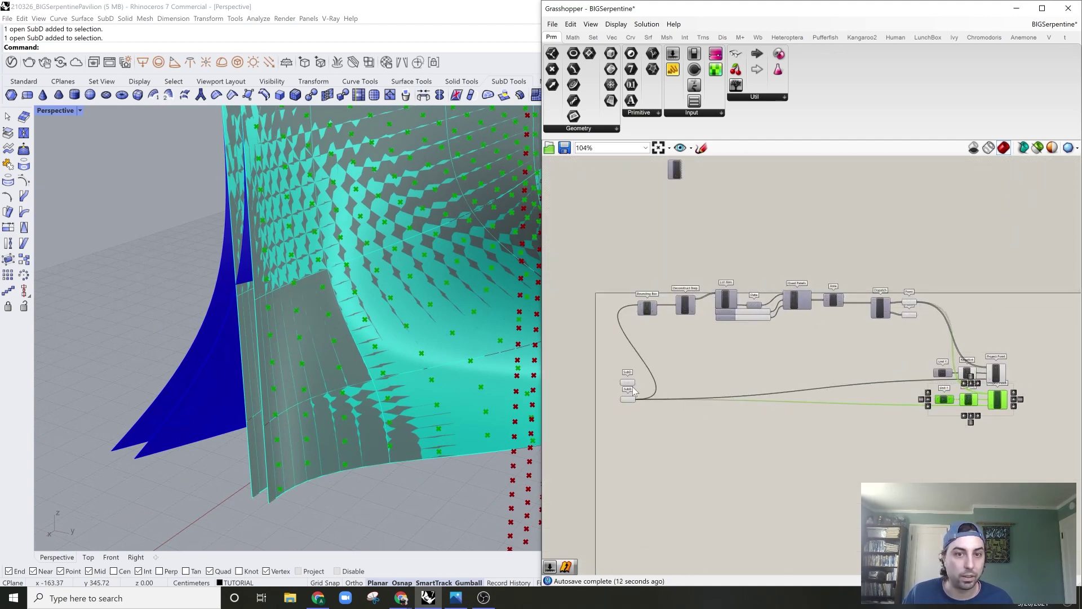
pyautogui.moveTo(635, 383); pyautogui.dragTo(992, 402)
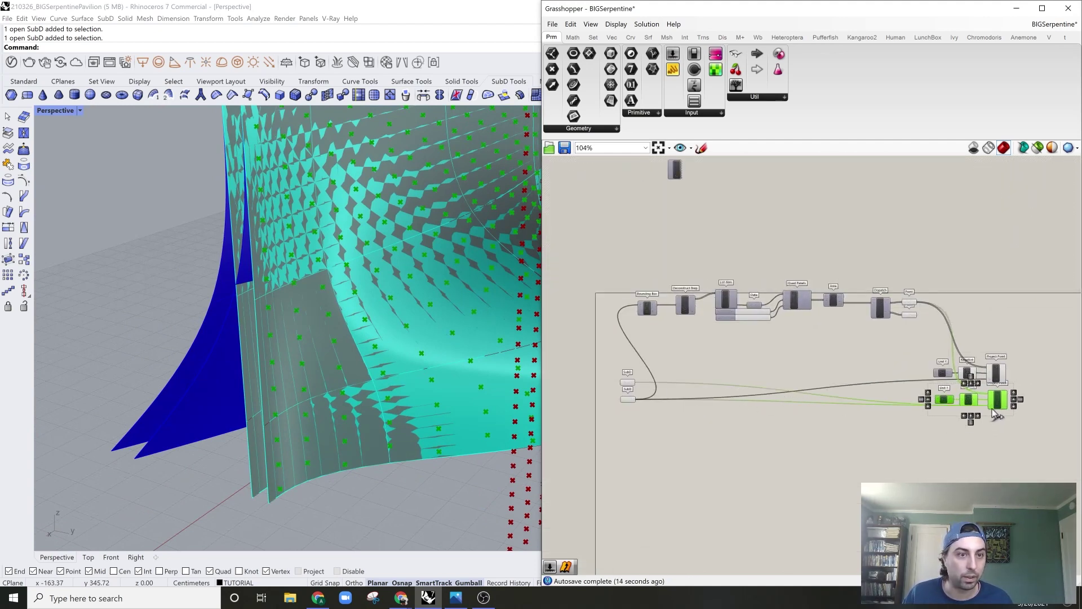
pyautogui.scroll(3, 1022, 386)
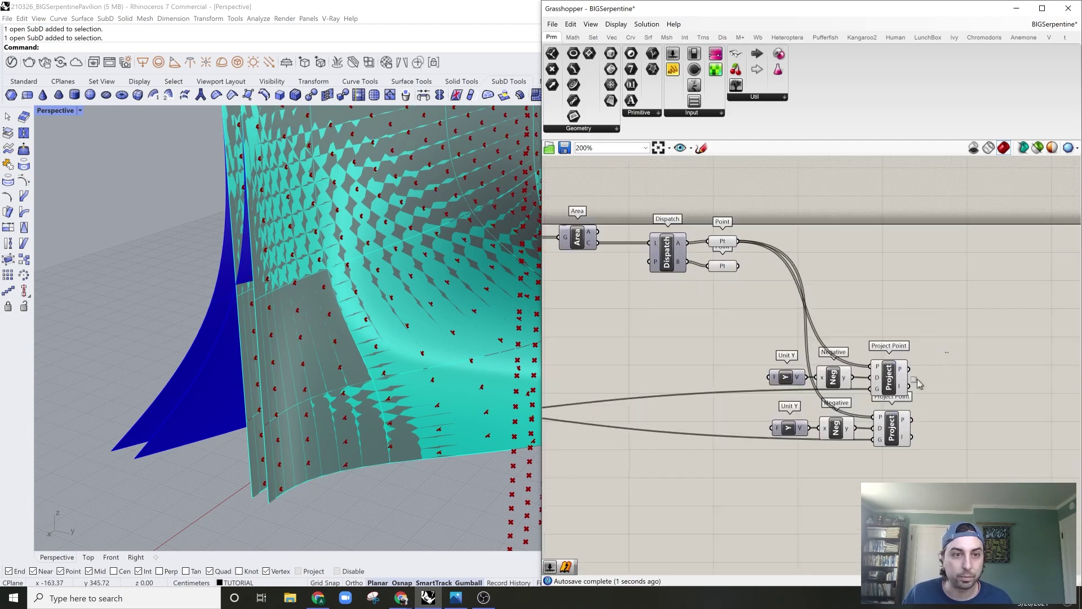
# - Select all the SubD walls in the Rhino viewport and hide them with the Hide command
pyautogui.moveTo(417, 448); pyautogui.dragTo(307, 466, button='right')
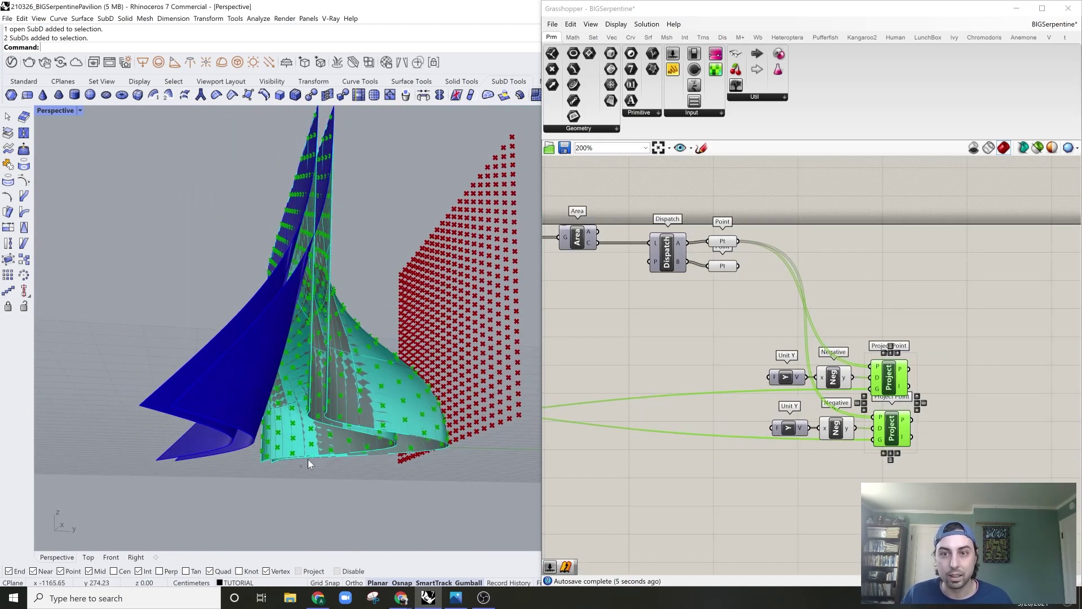
pyautogui.moveTo(401, 251); pyautogui.dragTo(170, 380)
pyautogui.write('hide')
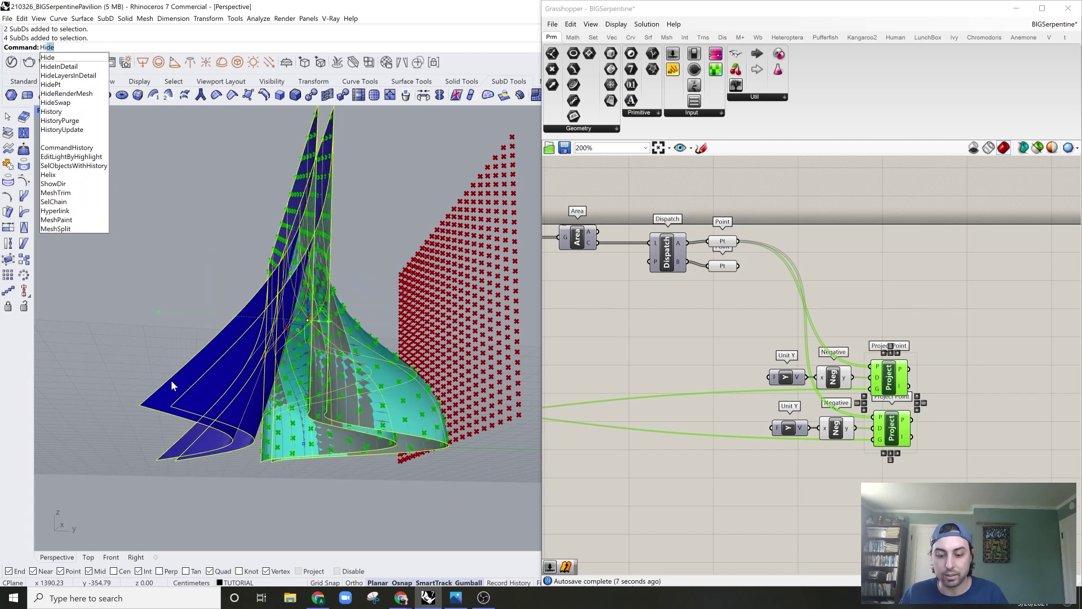
pyautogui.press('Return')
pyautogui.moveTo(342, 343); pyautogui.dragTo(390, 384, button='right')
# - Turn off the preview of the two Point parameters connected to Dispatch
pyautogui.moveTo(699, 284); pyautogui.dragTo(765, 224)
pyautogui.rightClick(765, 223)
pyautogui.click(807, 237)
pyautogui.click(941, 223)
# - Examine up close the points projected onto the inner and outer wall surfaces
pyautogui.moveTo(374, 377); pyautogui.dragTo(451, 401, button='right')
pyautogui.scroll(7, 166, 457)
pyautogui.moveTo(166, 458); pyautogui.dragTo(261, 491, button='right')
pyautogui.scroll(7, 262, 491)
pyautogui.moveTo(212, 408)
pyautogui.mouseDown(button='right')
pyautogui.moveTo(184, 408)
pyautogui.moveTo(214, 425)
pyautogui.mouseUp(button='right')
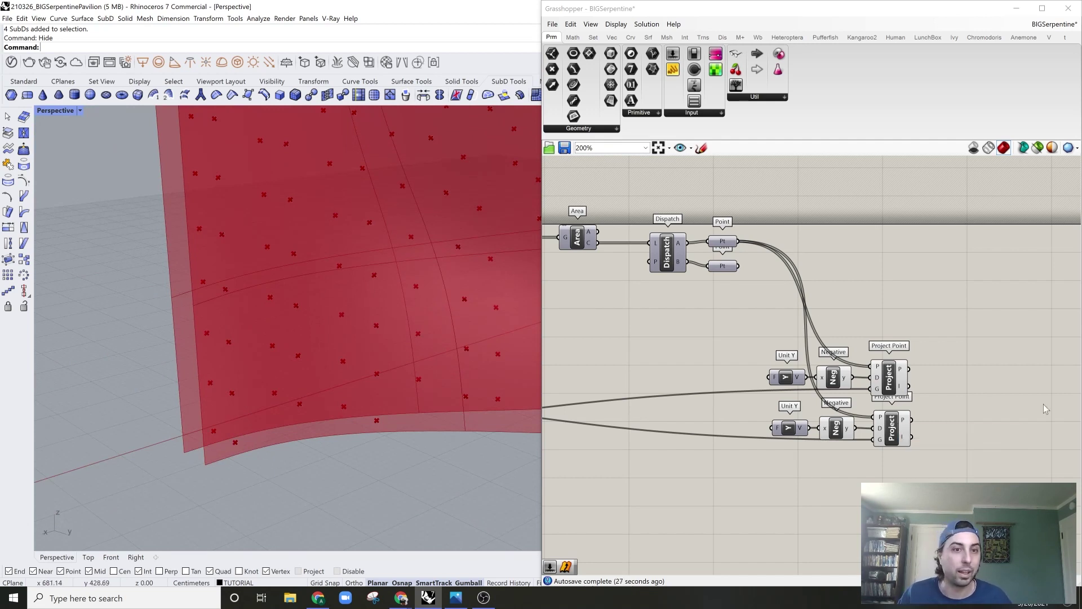
# - Add a Line component and connect the two Project Point P outputs to its A and B inputs
pyautogui.doubleClick(956, 361)
pyautogui.write('vector')
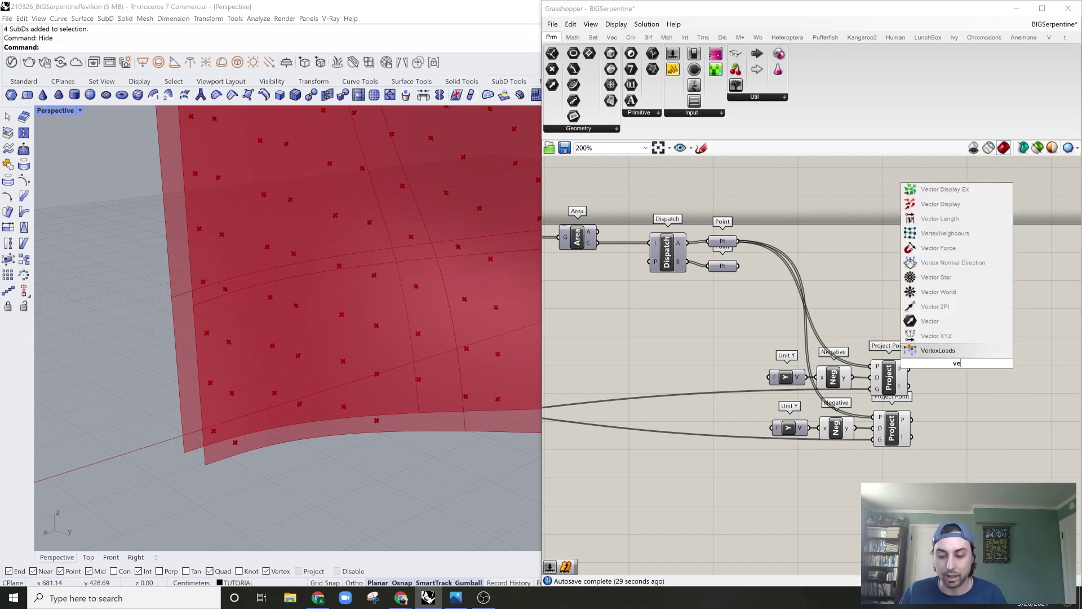
pyautogui.doubleClick(980, 420)
pyautogui.write('line')
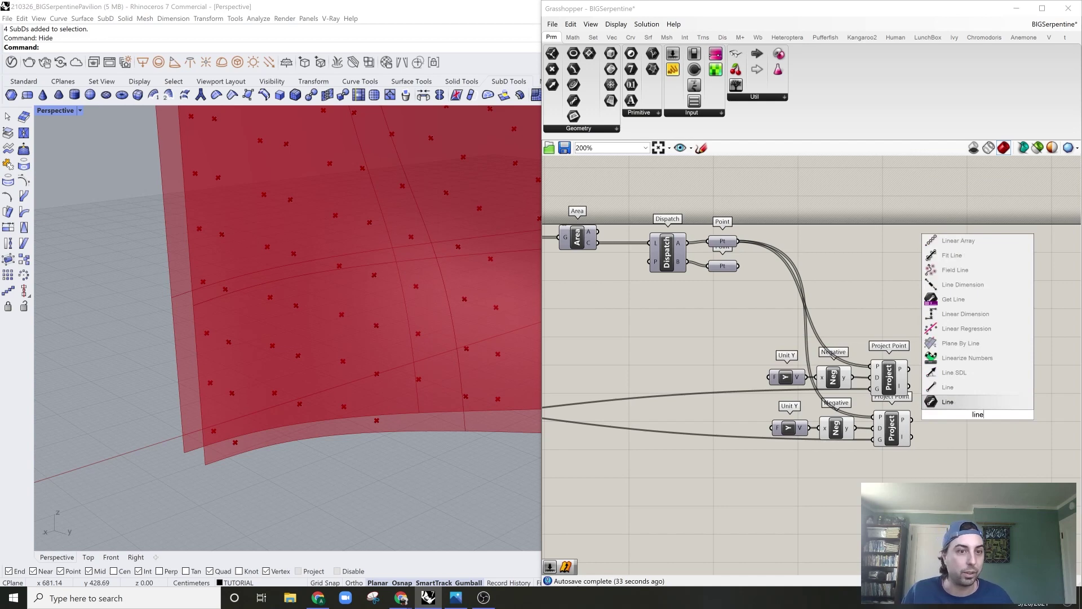
pyautogui.click(949, 401)
pyautogui.scroll(2, 927, 373)
pyautogui.moveTo(871, 359); pyautogui.dragTo(939, 413)
pyautogui.moveTo(873, 429); pyautogui.dragTo(939, 429)
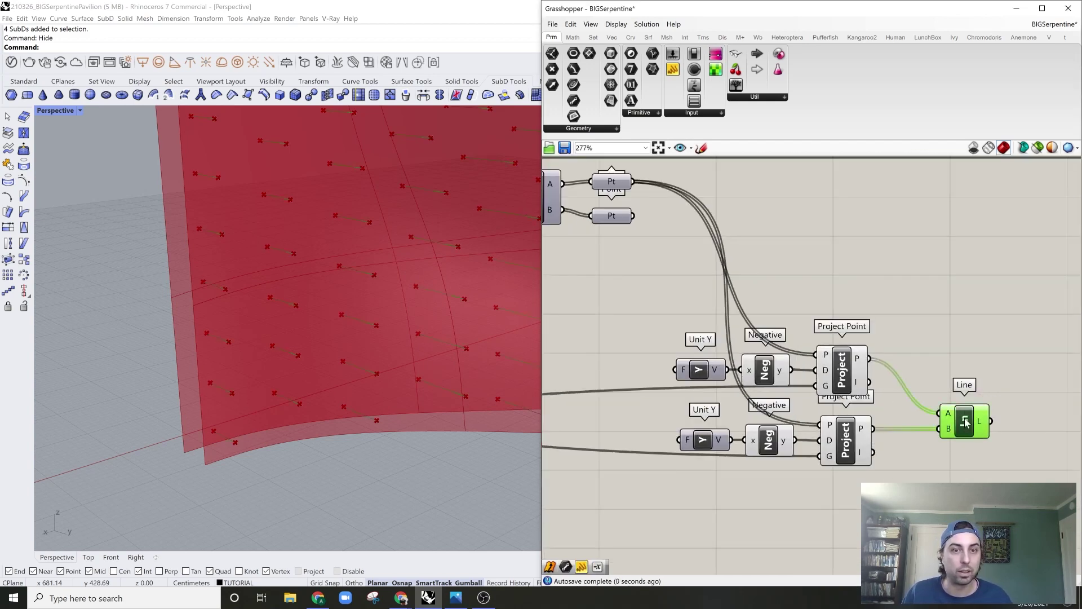
# - Select the Line component and preview only selected geometry to inspect the connecting lines between the walls
pyautogui.click(965, 428)
pyautogui.moveTo(923, 390); pyautogui.dragTo(854, 379, button='right')
pyautogui.click(1036, 150)
pyautogui.moveTo(411, 391); pyautogui.dragTo(386, 392, button='right')
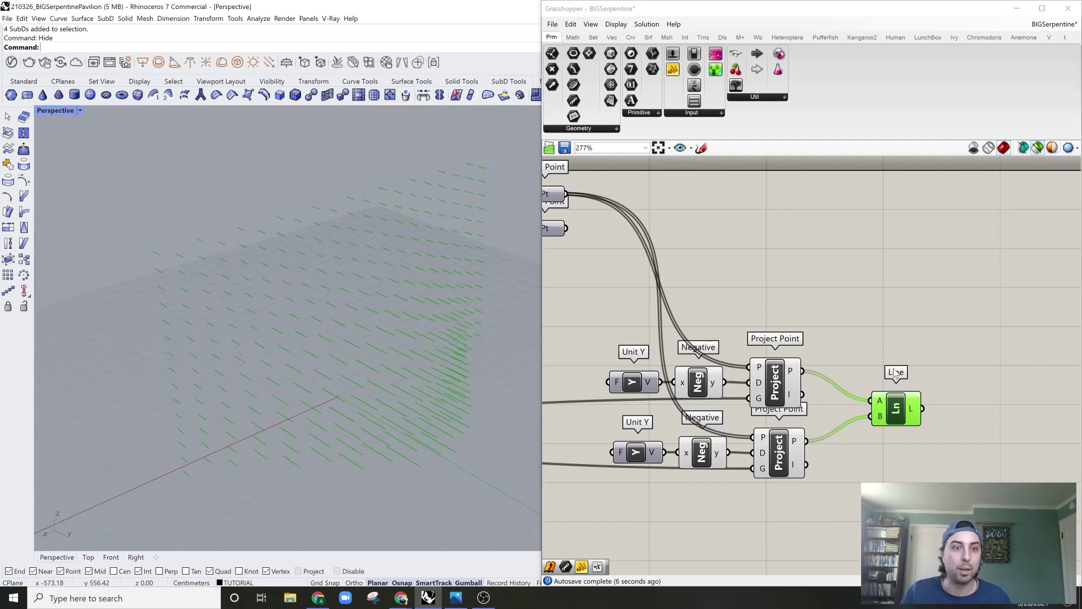
# - Add a Vector 2Pt component and connect the upper and lower Project Point P outputs to its A and B inputs
pyautogui.doubleClick(894, 336)
pyautogui.write('vec')
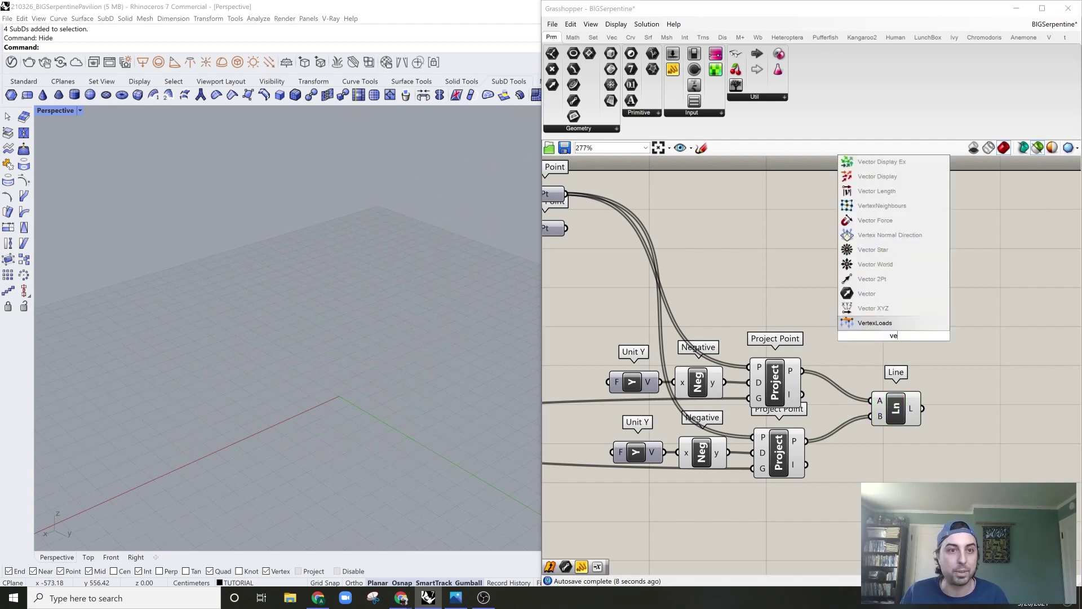
pyautogui.press('Up')
pyautogui.press('Up')
pyautogui.press('Up')
pyautogui.press('Return')
pyautogui.moveTo(803, 372); pyautogui.dragTo(866, 320)
pyautogui.moveTo(807, 441); pyautogui.dragTo(883, 363)
pyautogui.click(966, 351)
pyautogui.scroll(2, 927, 360)
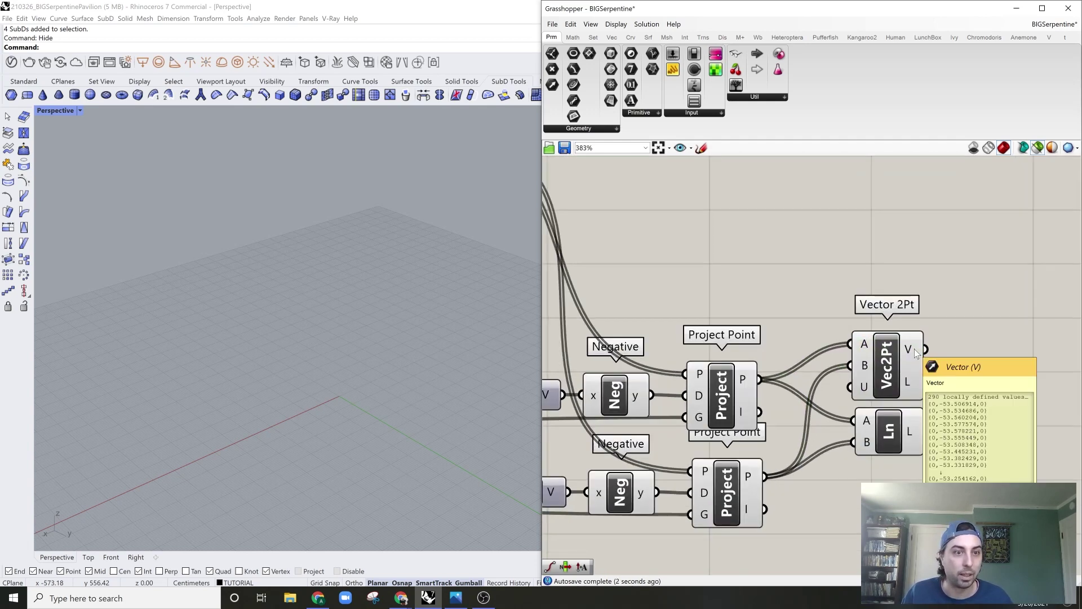
pyautogui.scroll(-2, 916, 354)
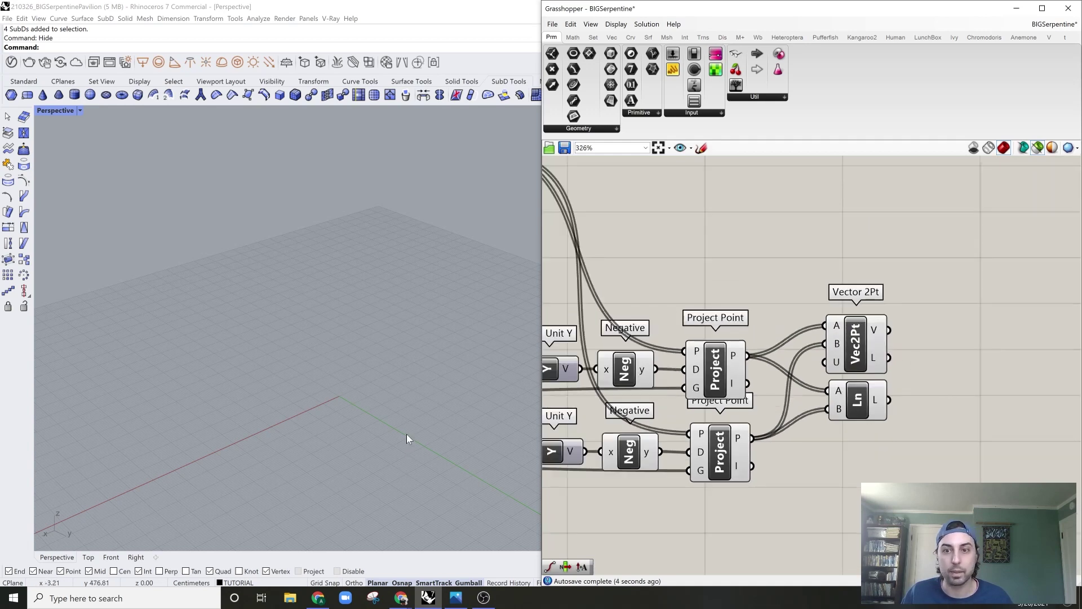
# - Restore the preview of unselected components and delete the Line component
pyautogui.click(1034, 154)
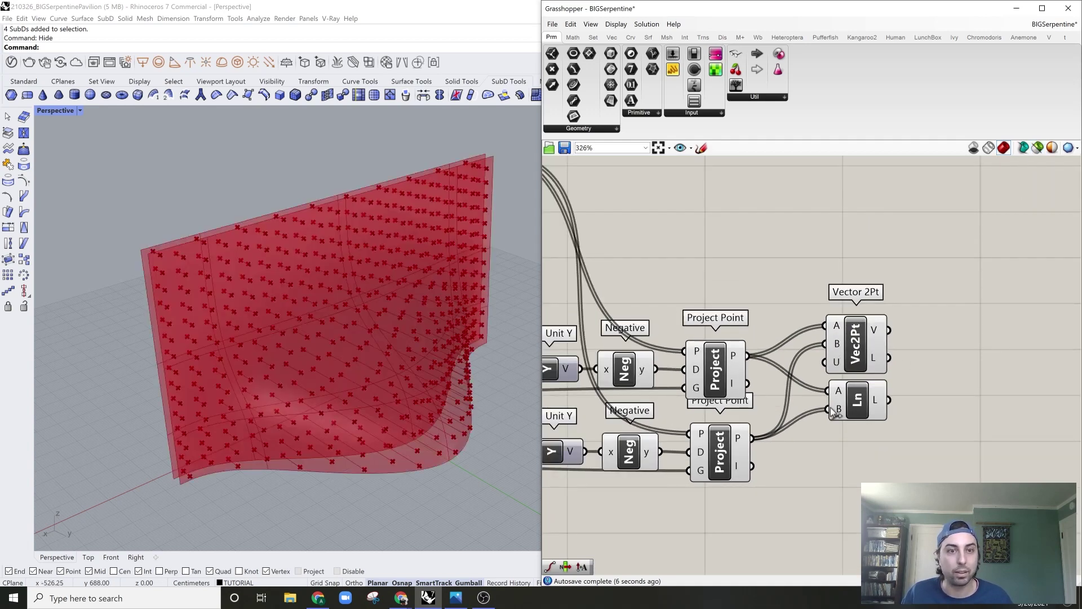
pyautogui.click(864, 400)
pyautogui.rightClick(864, 400)
pyautogui.click(900, 419)
pyautogui.click(916, 395)
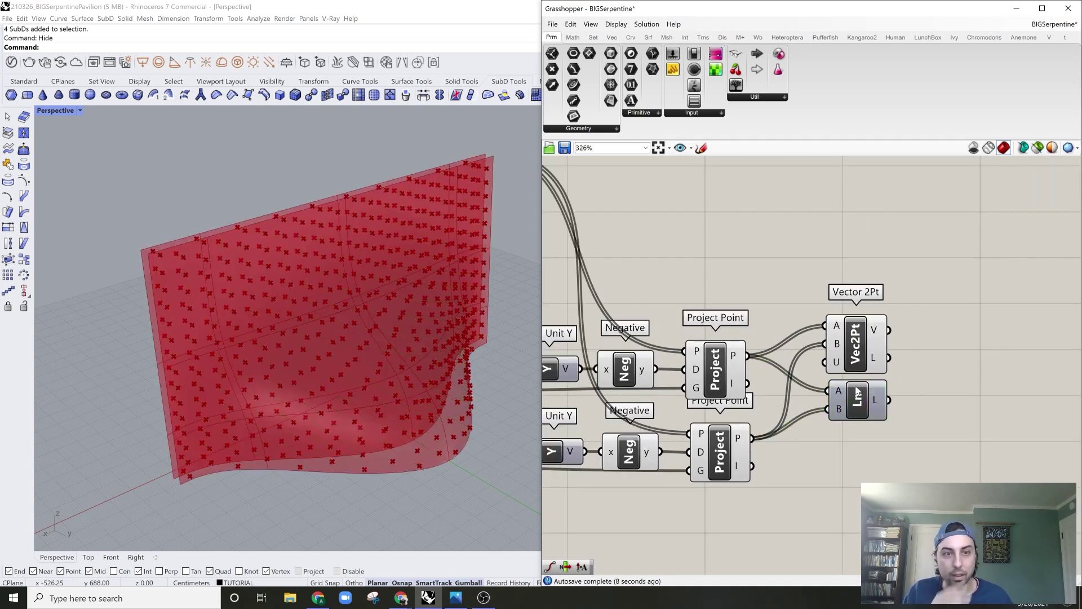
pyautogui.click(851, 397)
pyautogui.press('Delete')
# - Move Vector 2Pt down so it sits midway between the two Project Point components
pyautogui.moveTo(855, 357); pyautogui.dragTo(857, 418)
pyautogui.click(821, 427)
pyautogui.moveTo(786, 271); pyautogui.dragTo(601, 496)
pyautogui.scroll(-5, 799, 319)
pyautogui.click(814, 300)
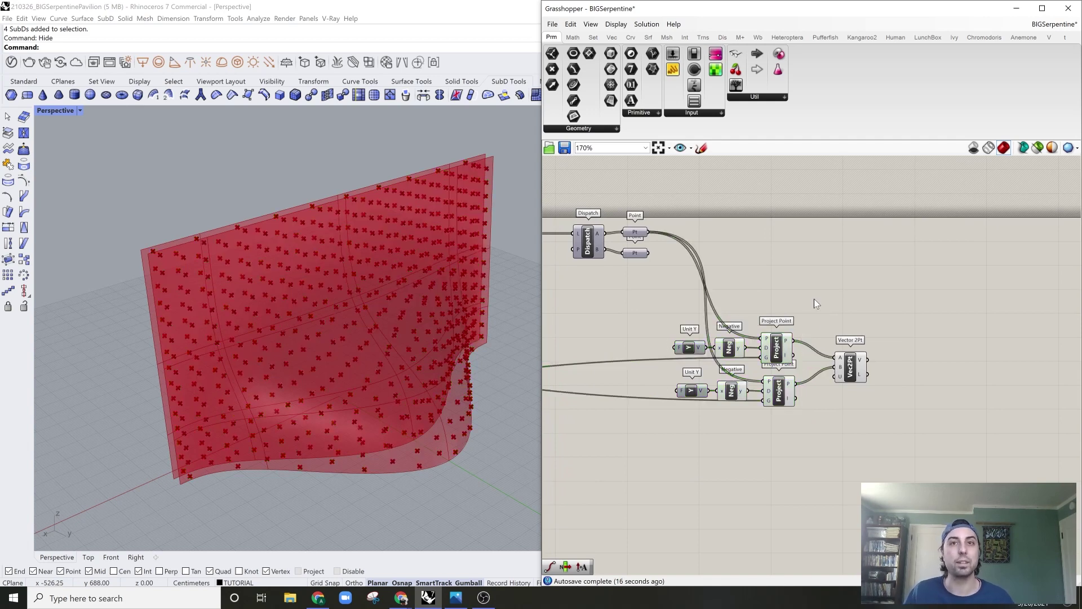
# - Examine the projected points on both walls together with the component chain that produces them
pyautogui.scroll(5, 857, 366)
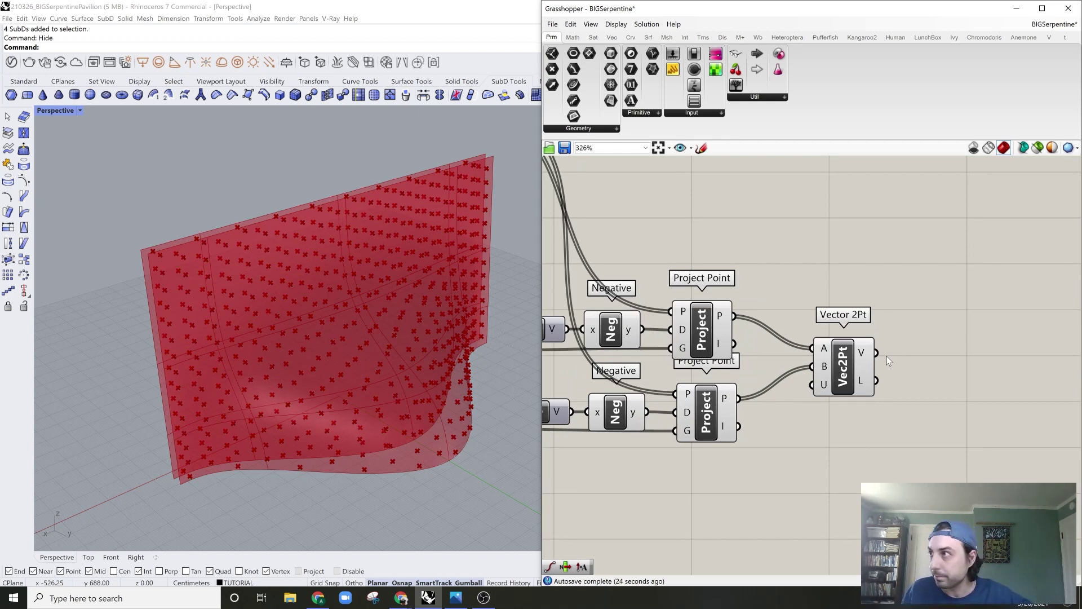
pyautogui.scroll(-5, 886, 356)
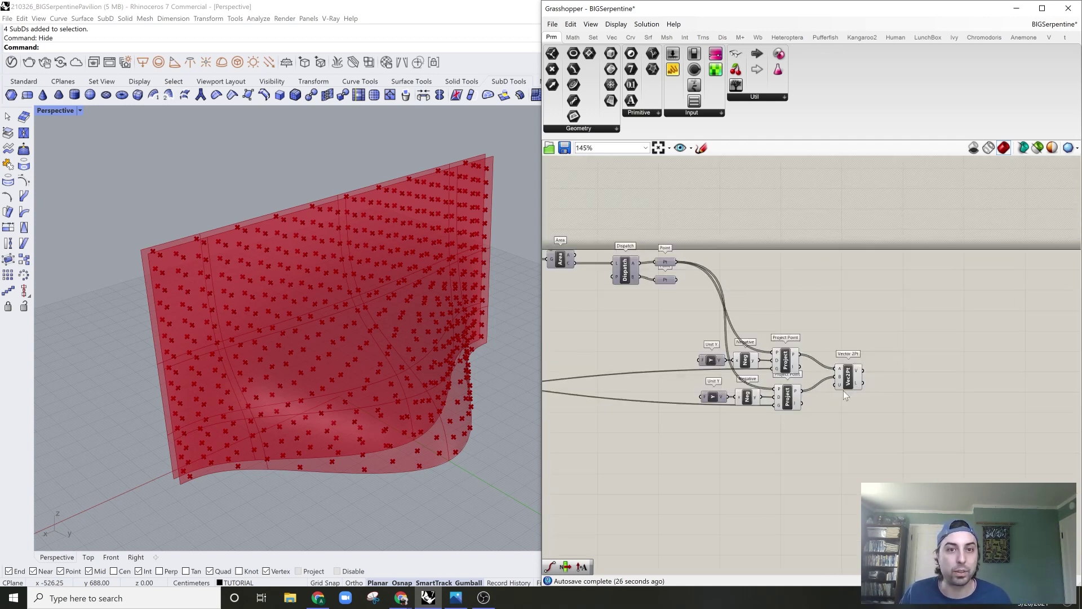
pyautogui.moveTo(695, 398); pyautogui.dragTo(756, 395, button='right')
pyautogui.moveTo(558, 297); pyautogui.dragTo(633, 304, button='right')
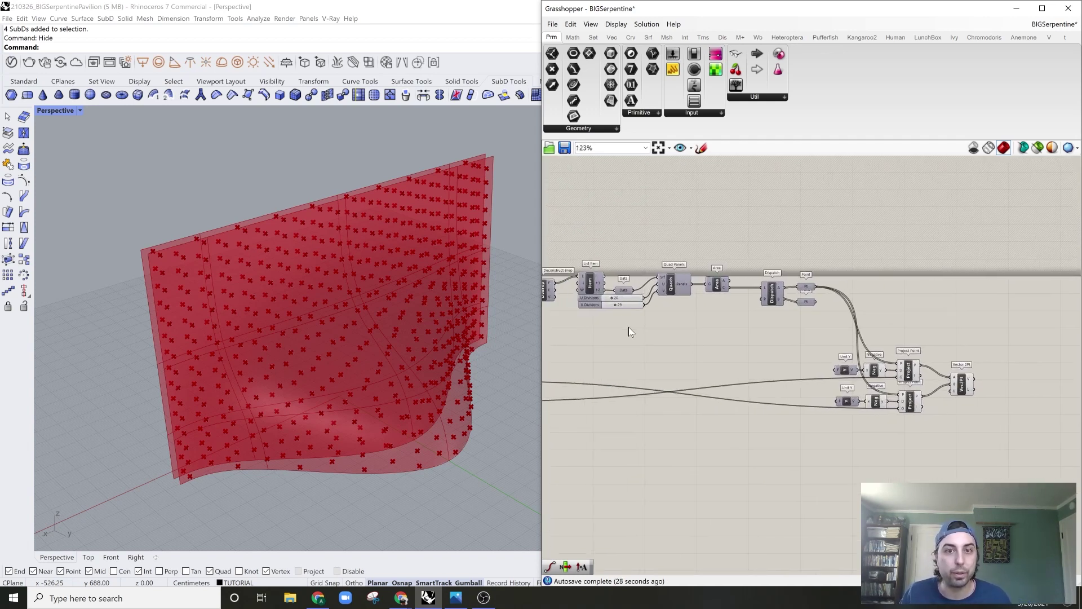
pyautogui.scroll(5, 189, 465)
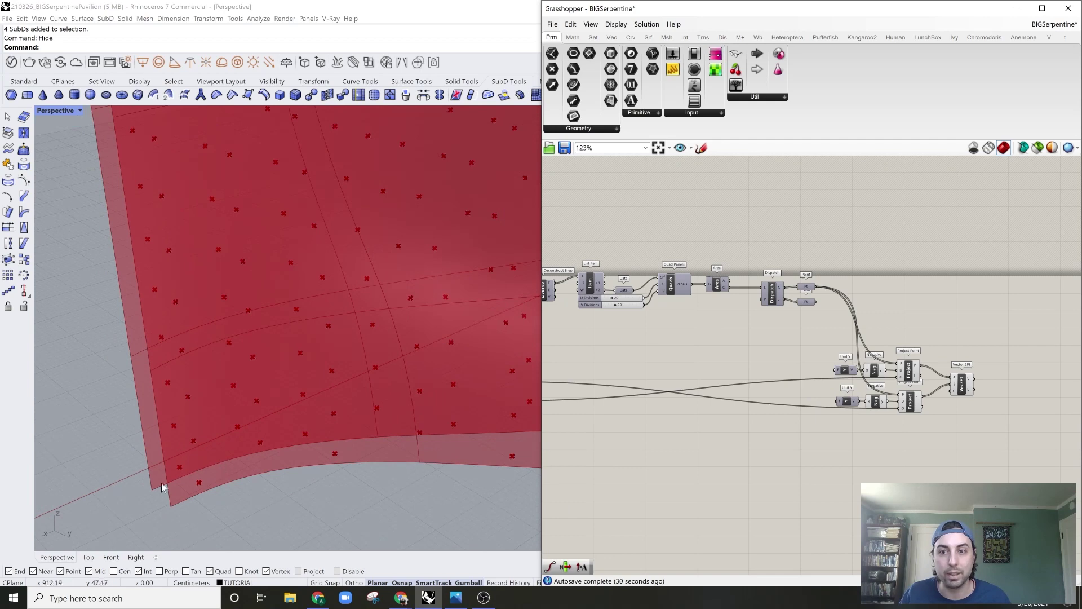
pyautogui.scroll(-5, 187, 461)
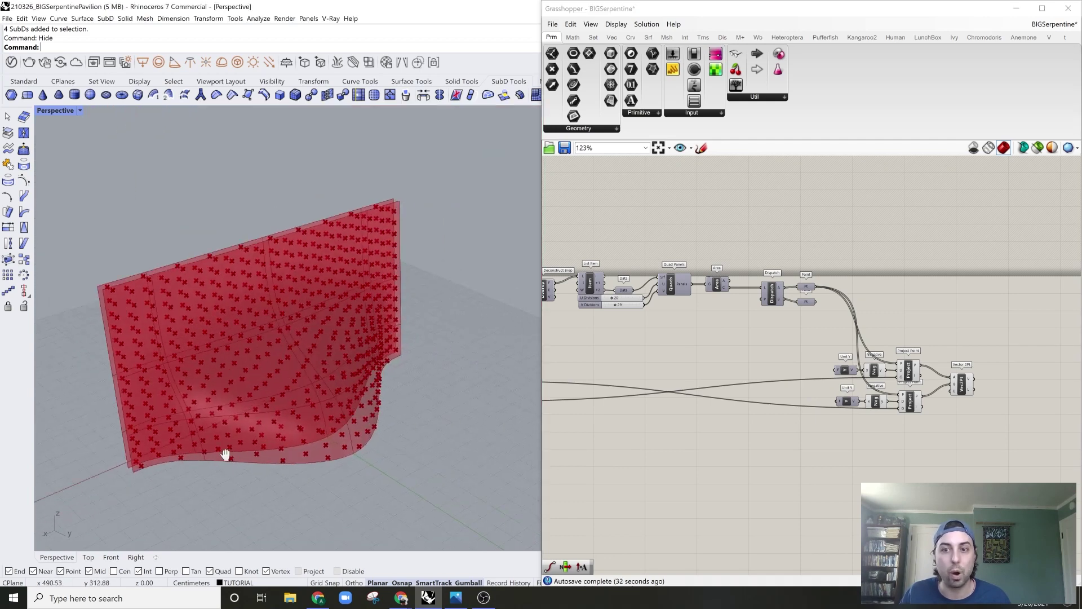
pyautogui.scroll(3, 943, 378)
pyautogui.scroll(5, 147, 482)
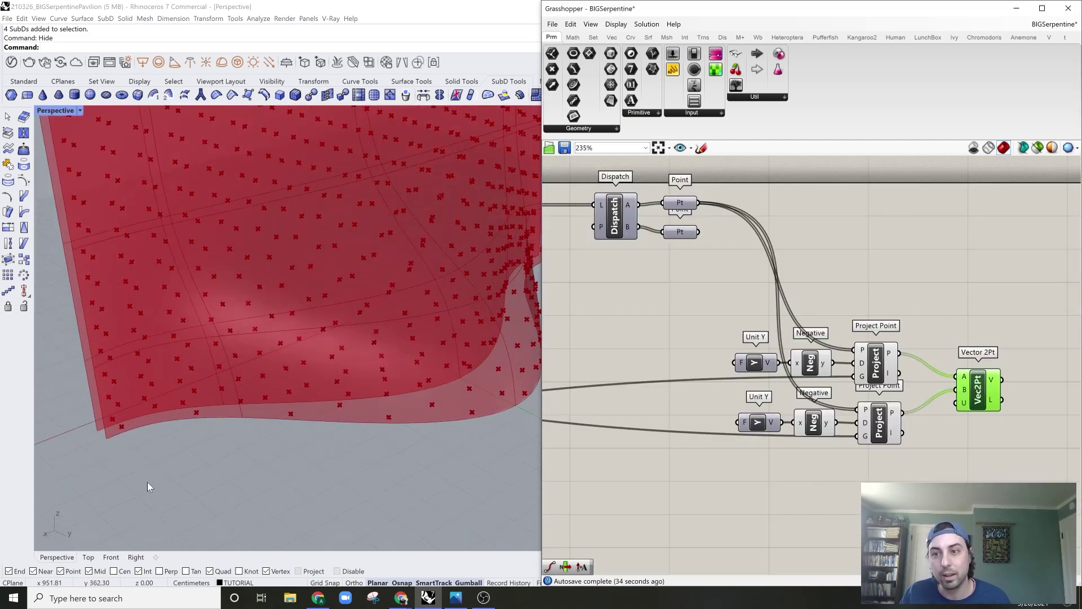
pyautogui.scroll(-4, 682, 342)
pyautogui.scroll(4, 681, 343)
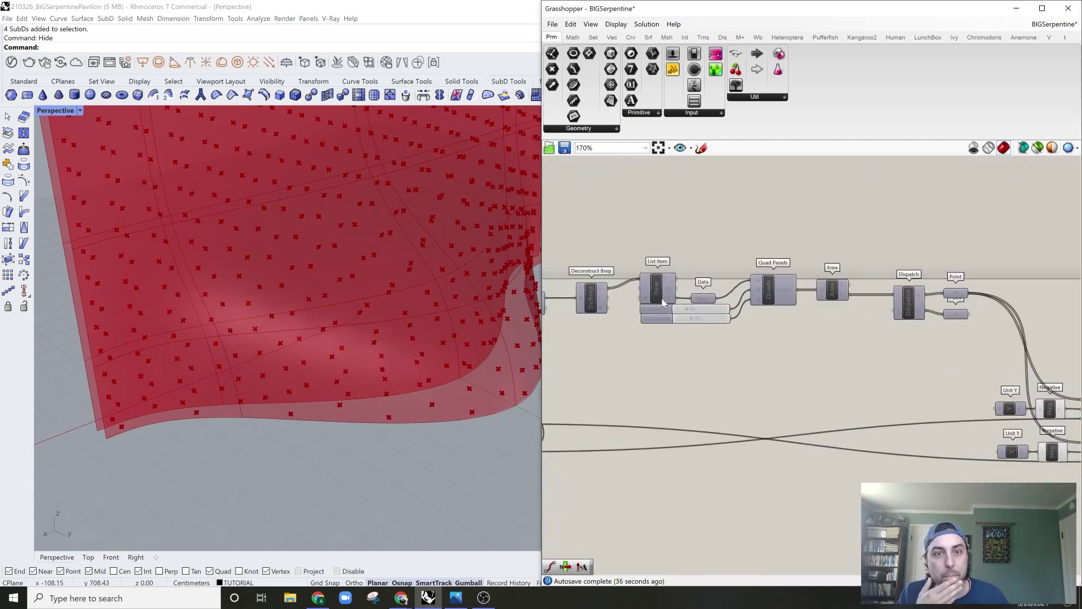
# - Select the Quad Panels component and preview only selected geometry to show its panel grid
pyautogui.moveTo(760, 335); pyautogui.dragTo(767, 347, button='right')
pyautogui.click(755, 304)
pyautogui.scroll(-2, 592, 340)
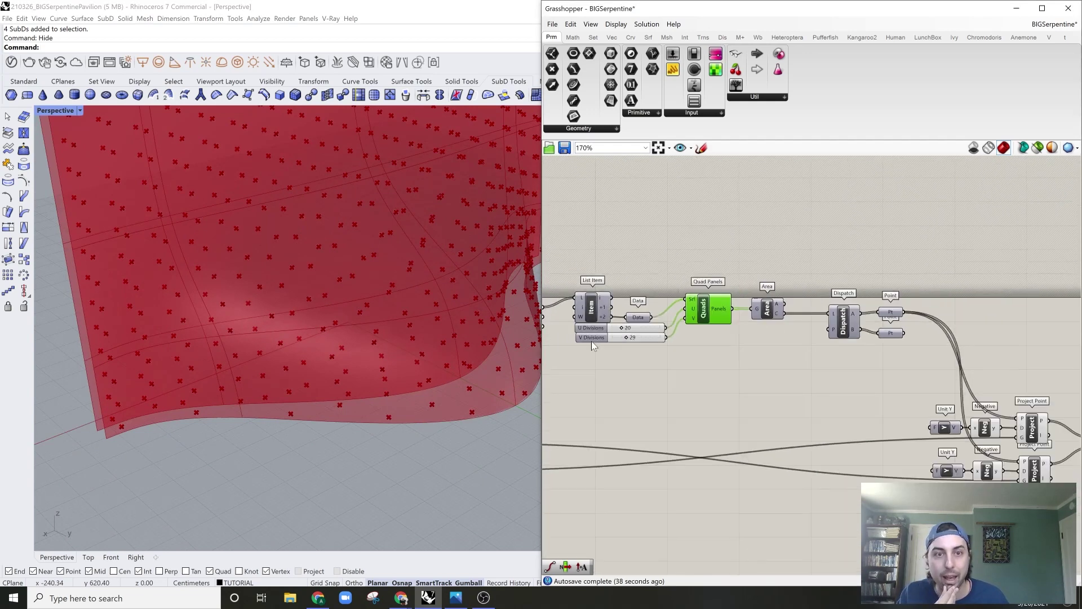
pyautogui.scroll(-7, 260, 344)
pyautogui.scroll(3, 758, 317)
pyautogui.click(1036, 150)
pyautogui.scroll(4, 435, 302)
pyautogui.moveTo(166, 285); pyautogui.dragTo(204, 308, button='right')
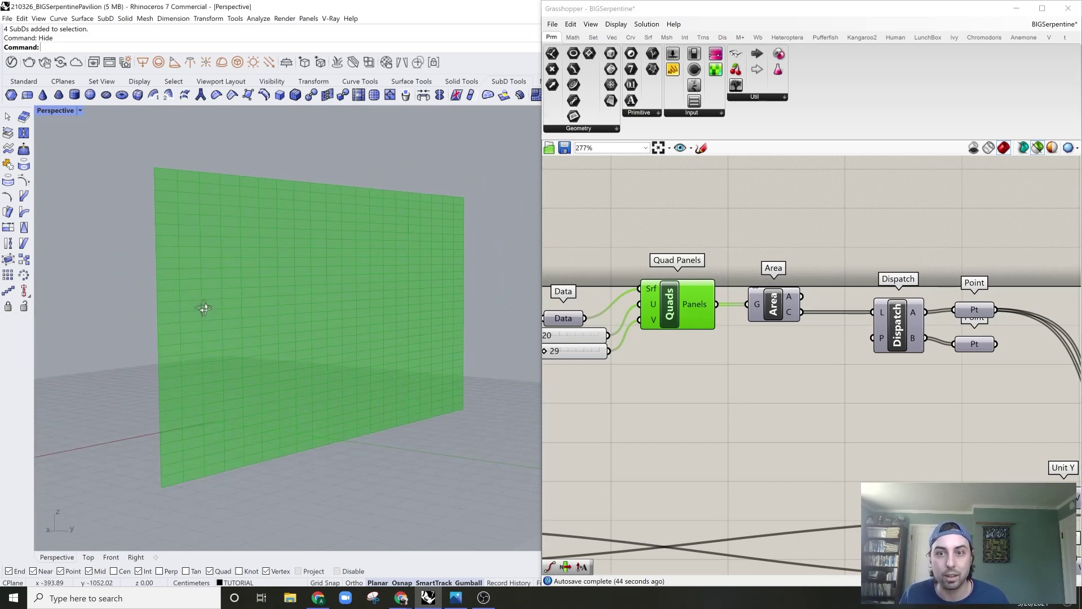
# - Duplicate Dispatch and its two Point parameters above the originals, and connect Quad Panels' Panels output to the copy's L input
pyautogui.moveTo(913, 279); pyautogui.dragTo(803, 323, button='right')
pyautogui.moveTo(903, 285); pyautogui.dragTo(776, 404)
pyautogui.click(733, 398)
pyautogui.click(586, 354)
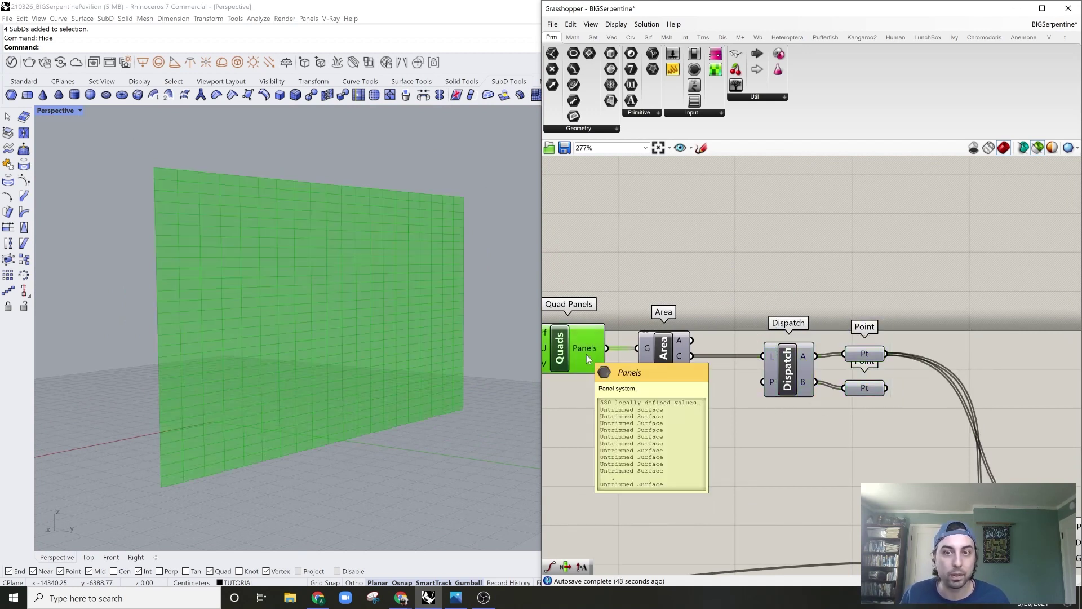
pyautogui.moveTo(885, 302); pyautogui.dragTo(781, 277)
pyautogui.click(716, 235)
pyautogui.moveTo(607, 348); pyautogui.dragTo(756, 262)
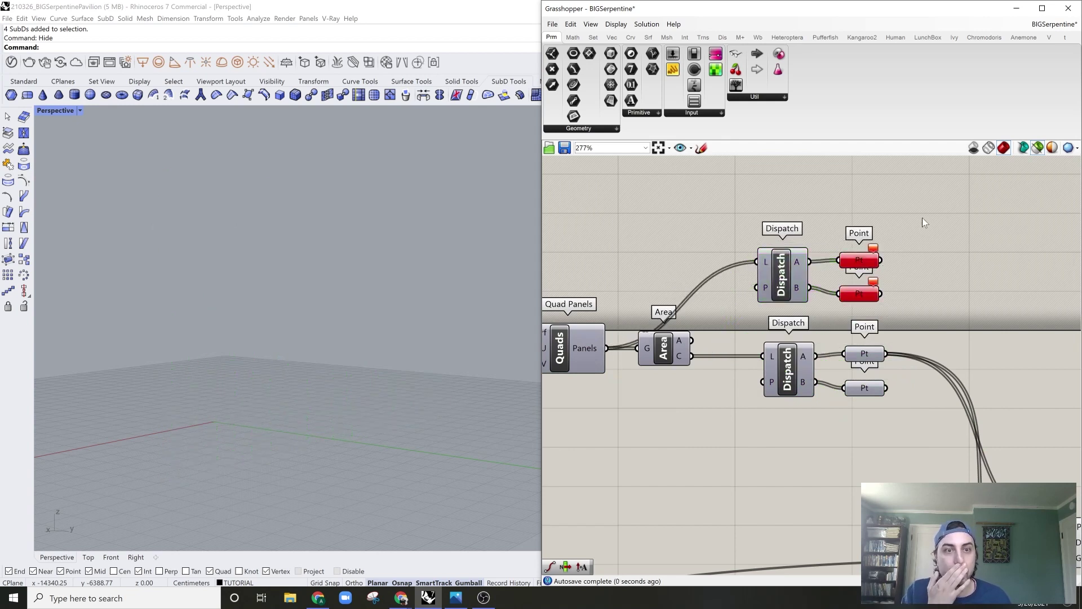
# - Delete the two Point parameters attached to the duplicated Dispatch
pyautogui.moveTo(923, 222); pyautogui.dragTo(860, 293)
pyautogui.press('Delete')
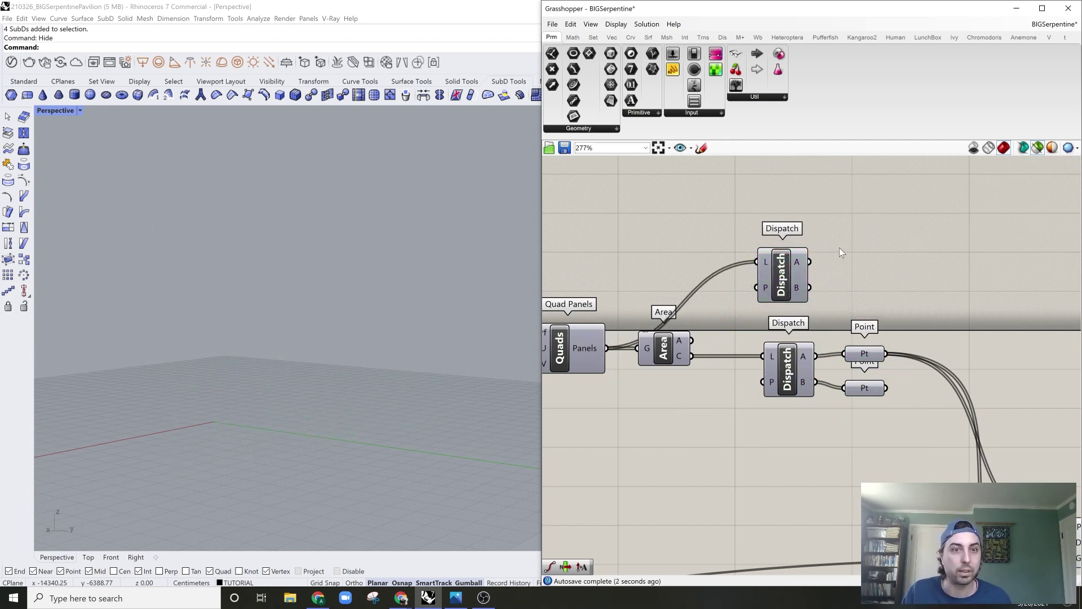
pyautogui.click(779, 286)
# - Add two Geometry parameters beside the upper Dispatch and connect them to its A and B outputs
pyautogui.moveTo(883, 252); pyautogui.dragTo(803, 259, button='right')
pyautogui.doubleClick(802, 260)
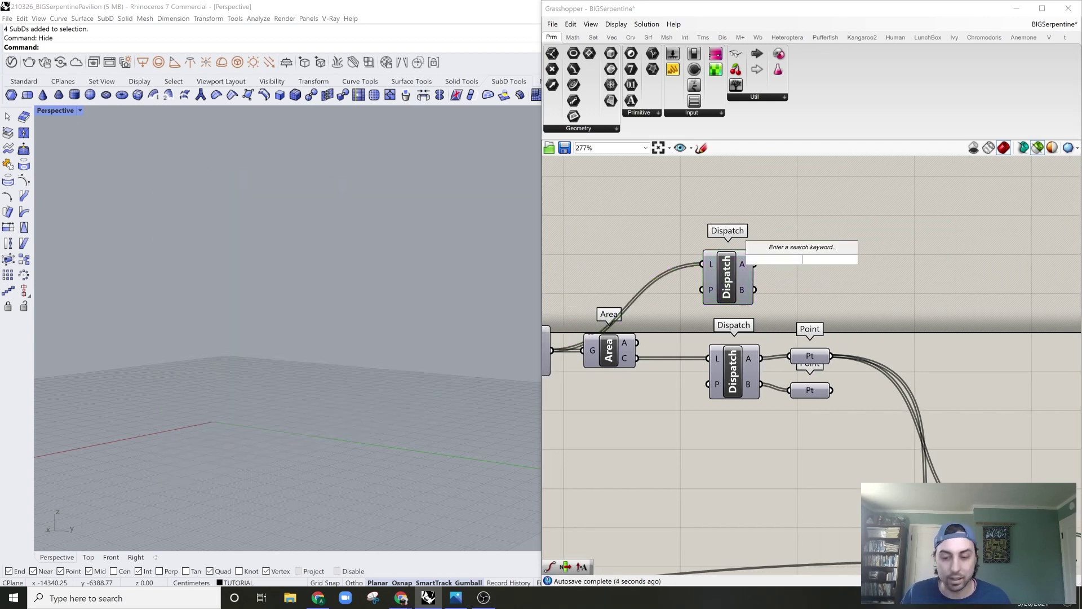
pyautogui.write('d')
pyautogui.press('BackSpace')
pyautogui.write('geo')
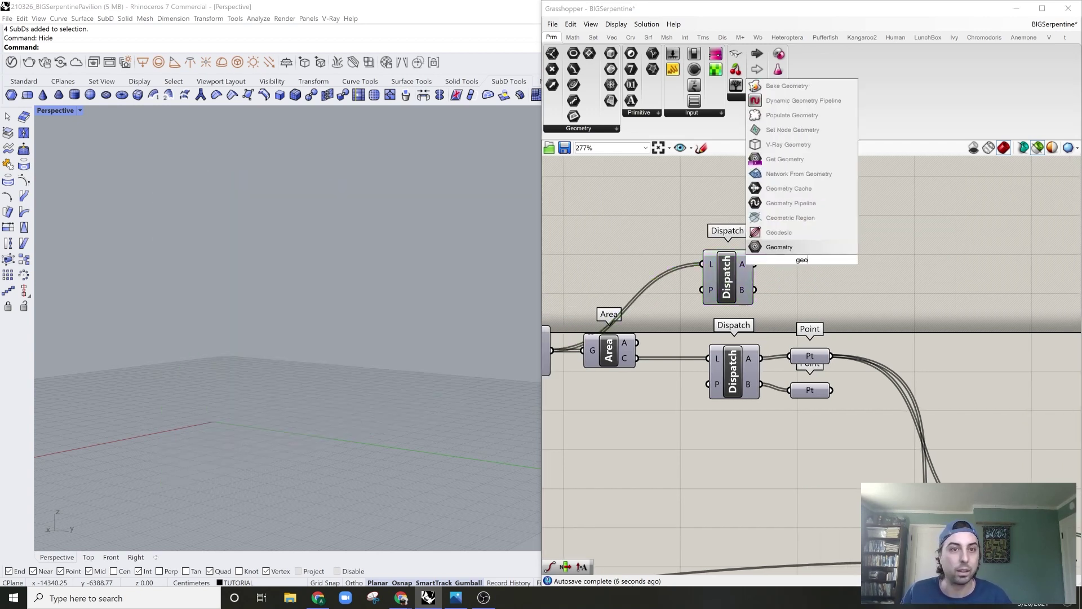
pyautogui.press('Return')
pyautogui.click(802, 264)
pyautogui.keyDown('alt'); pyautogui.moveTo(804, 265); pyautogui.dragTo(794, 295); pyautogui.keyUp('alt')
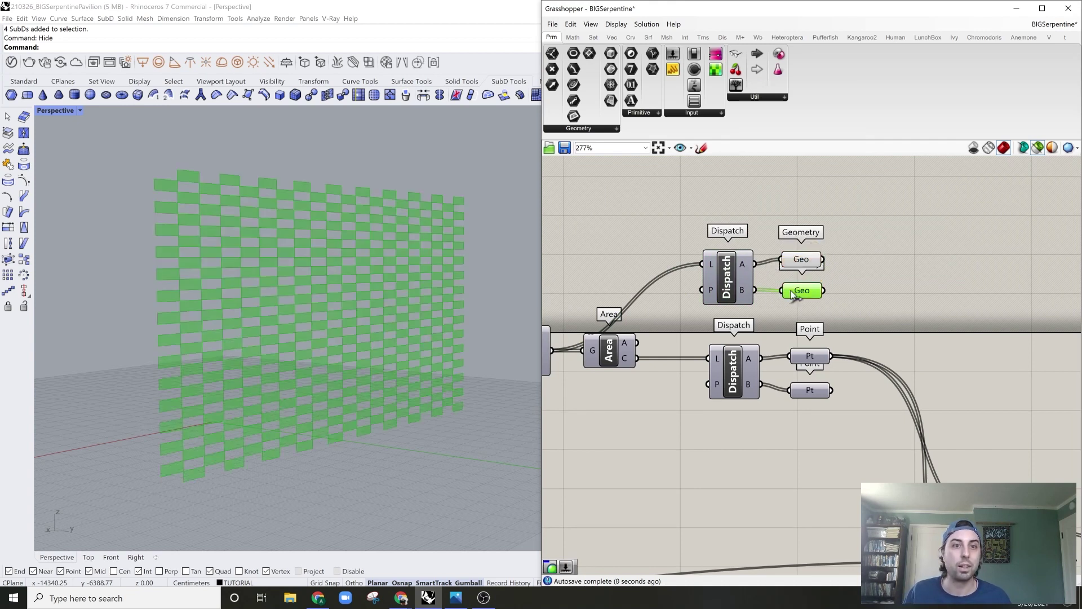
# - Compare the two dispatched panel sets by selecting each Geometry parameter in turn
pyautogui.click(803, 264)
pyautogui.click(805, 290)
pyautogui.click(808, 261)
pyautogui.click(805, 290)
pyautogui.click(808, 261)
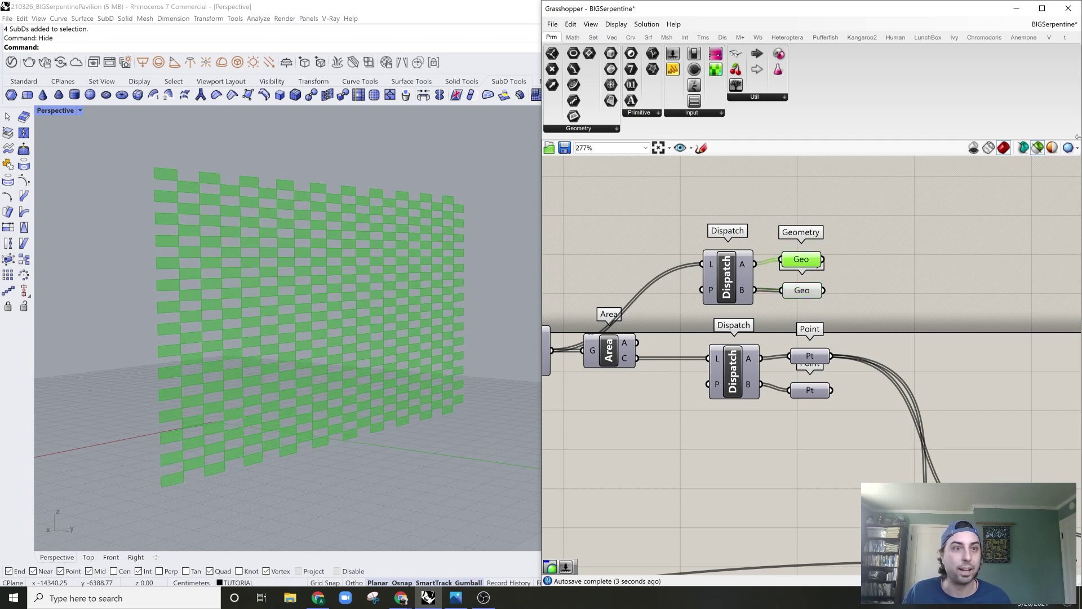
# - Turn off previewing only selected geometry and compare the dispatched panels with their centre points
pyautogui.click(1039, 152)
pyautogui.scroll(-3, 514, 283)
pyautogui.moveTo(511, 283); pyautogui.dragTo(486, 294, button='right')
pyautogui.click(877, 309)
pyautogui.scroll(-2, 881, 309)
pyautogui.scroll(2, 901, 329)
pyautogui.click(692, 209)
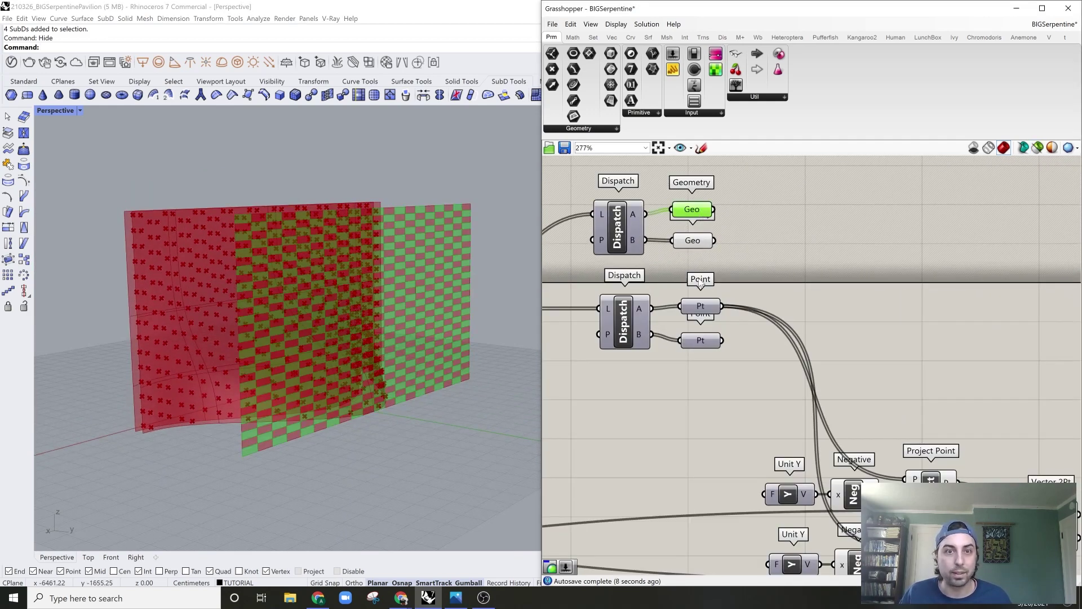
pyautogui.click(701, 307)
pyautogui.scroll(-2, 832, 300)
pyautogui.click(805, 295)
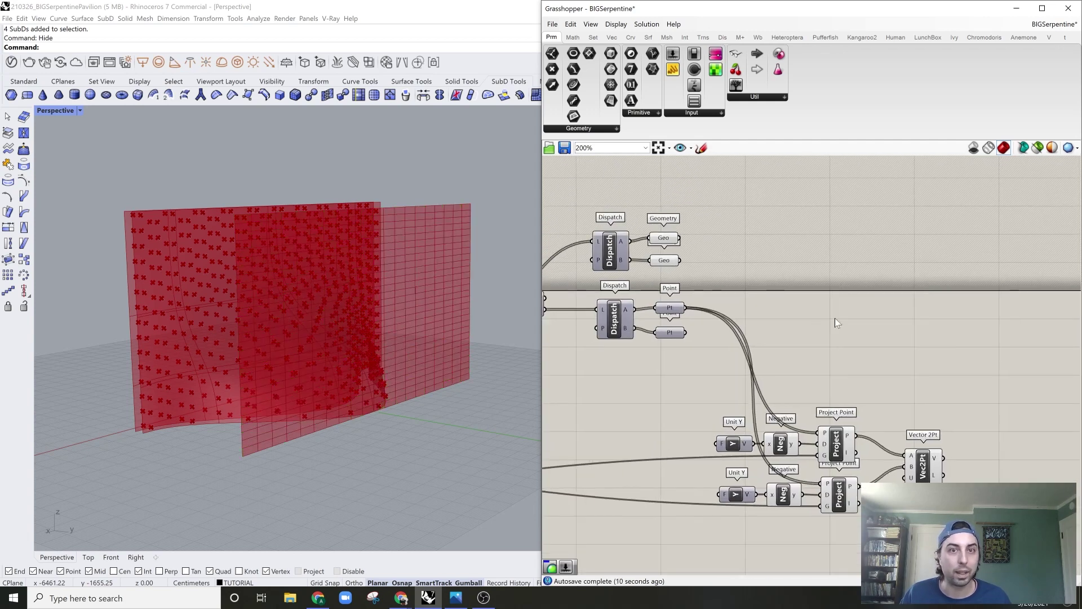
# - Add a Move To Point component and connect the first Geometry parameter to its G input
pyautogui.scroll(2, 909, 340)
pyautogui.doubleClick(908, 340)
pyautogui.write('move')
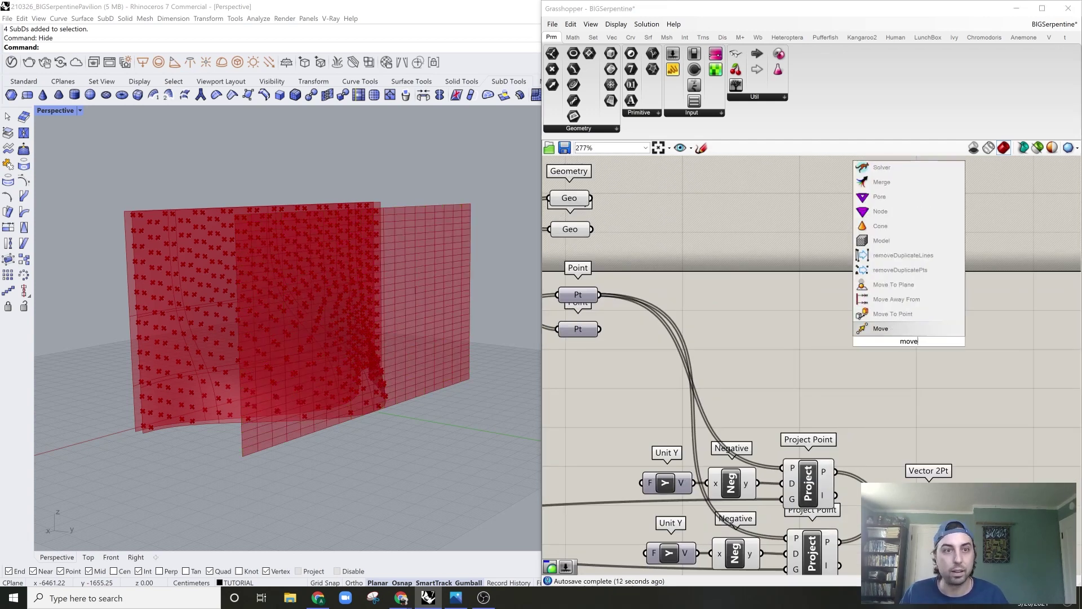
pyautogui.click(893, 314)
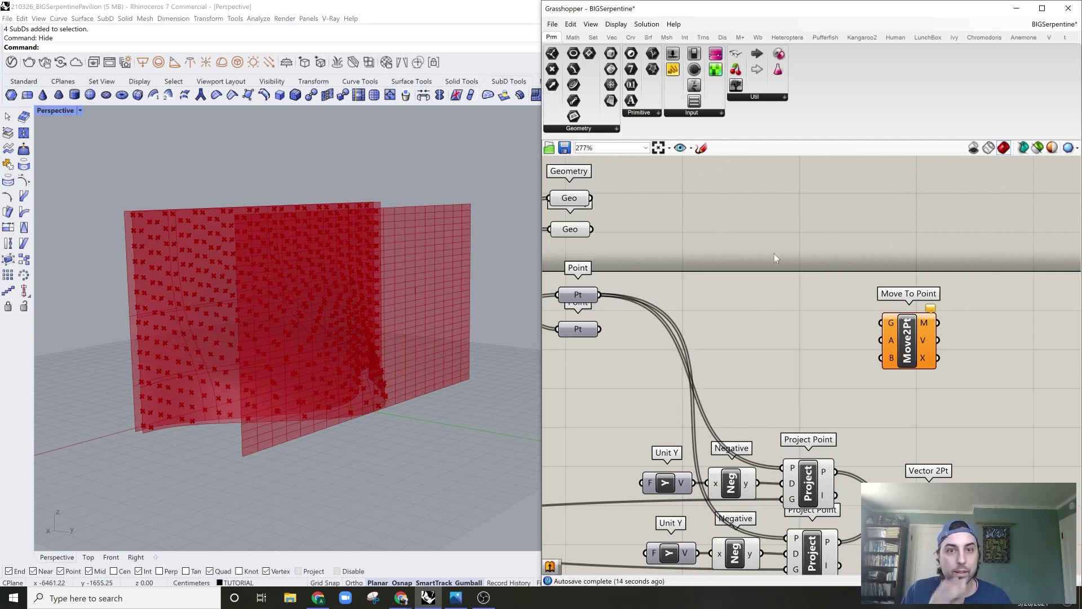
pyautogui.moveTo(590, 198); pyautogui.dragTo(947, 320)
# - Duplicate Area, feed it the first Geometry parameter, and connect its C output to Move To Point's A input
pyautogui.click(913, 311)
pyautogui.moveTo(657, 225); pyautogui.dragTo(814, 279, button='right')
pyautogui.moveTo(789, 325); pyautogui.dragTo(845, 315, button='right')
pyautogui.click(593, 337)
pyautogui.hotkey('ctrl', 'c')
pyautogui.hotkey('ctrl', 'v')
pyautogui.moveTo(847, 222)
pyautogui.mouseDown()
pyautogui.moveTo(855, 224)
pyautogui.moveTo(839, 226)
pyautogui.mouseUp()
pyautogui.moveTo(943, 296); pyautogui.dragTo(823, 283, button='right')
pyautogui.moveTo(748, 219); pyautogui.dragTo(744, 232)
pyautogui.moveTo(860, 220); pyautogui.dragTo(792, 222, button='right')
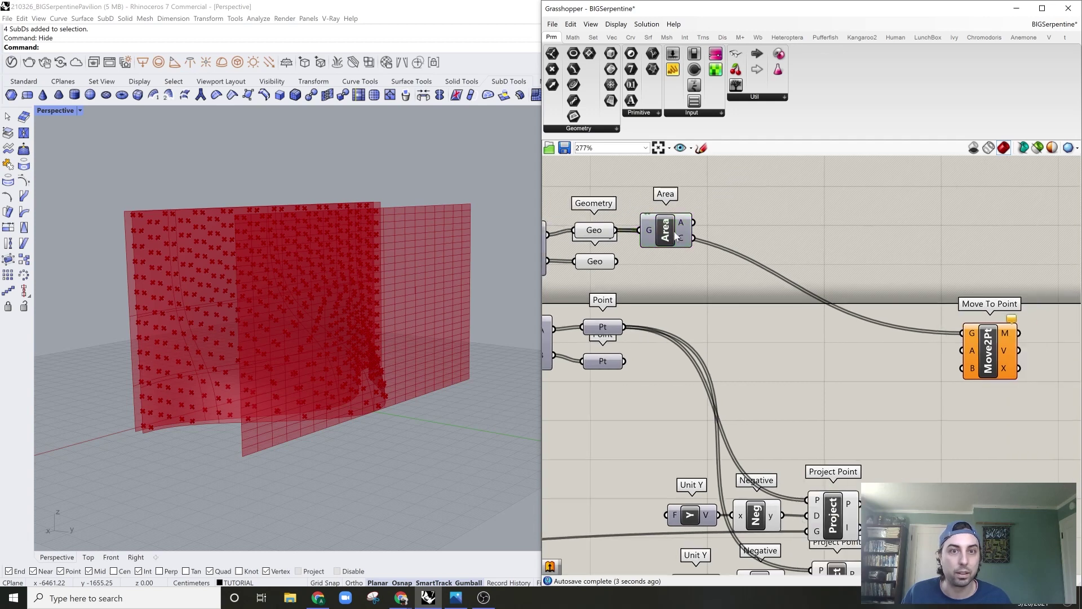
pyautogui.moveTo(684, 237)
pyautogui.mouseDown()
pyautogui.moveTo(918, 343)
pyautogui.moveTo(962, 351)
pyautogui.mouseUp()
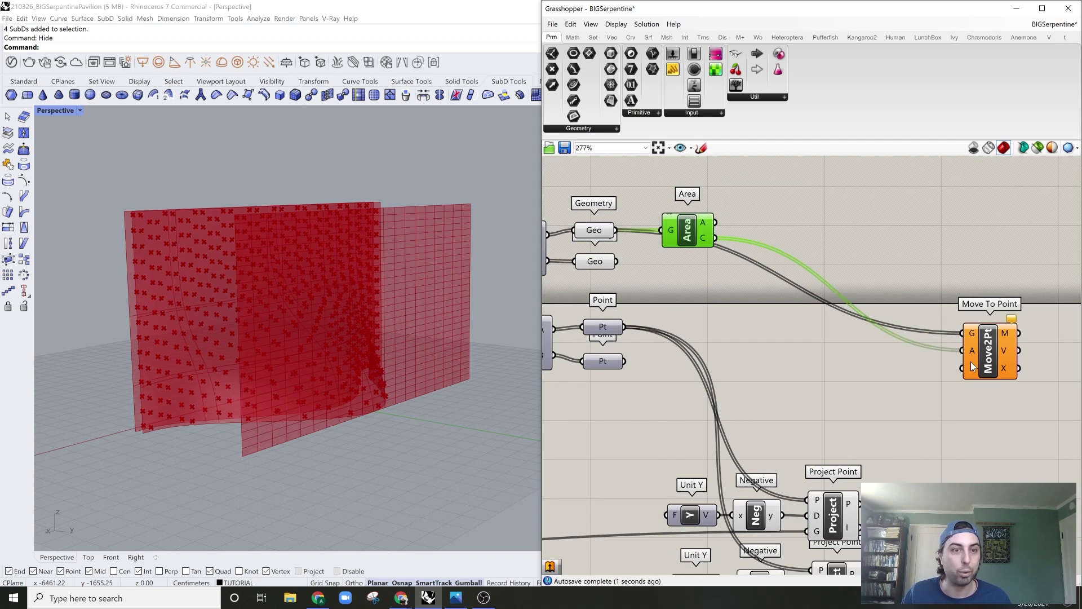
# - Identify each Project Point's wall and connect the upper one's P output to Move To Point's B input
pyautogui.moveTo(971, 361); pyautogui.dragTo(890, 300, button='right')
pyautogui.click(869, 348)
pyautogui.click(753, 456)
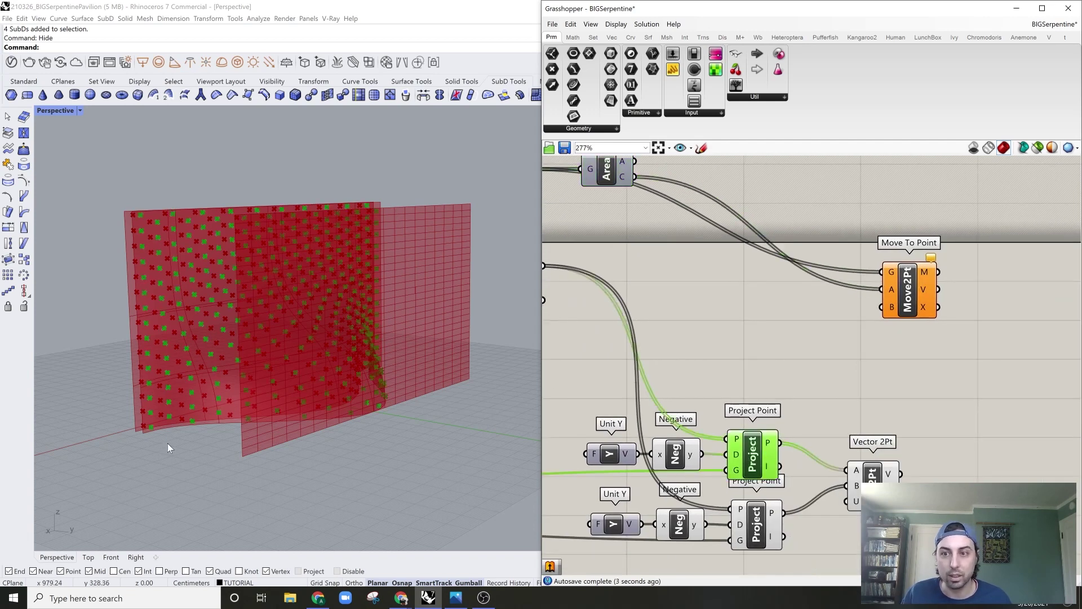
pyautogui.scroll(5, 168, 451)
pyautogui.click(757, 525)
pyautogui.click(838, 440)
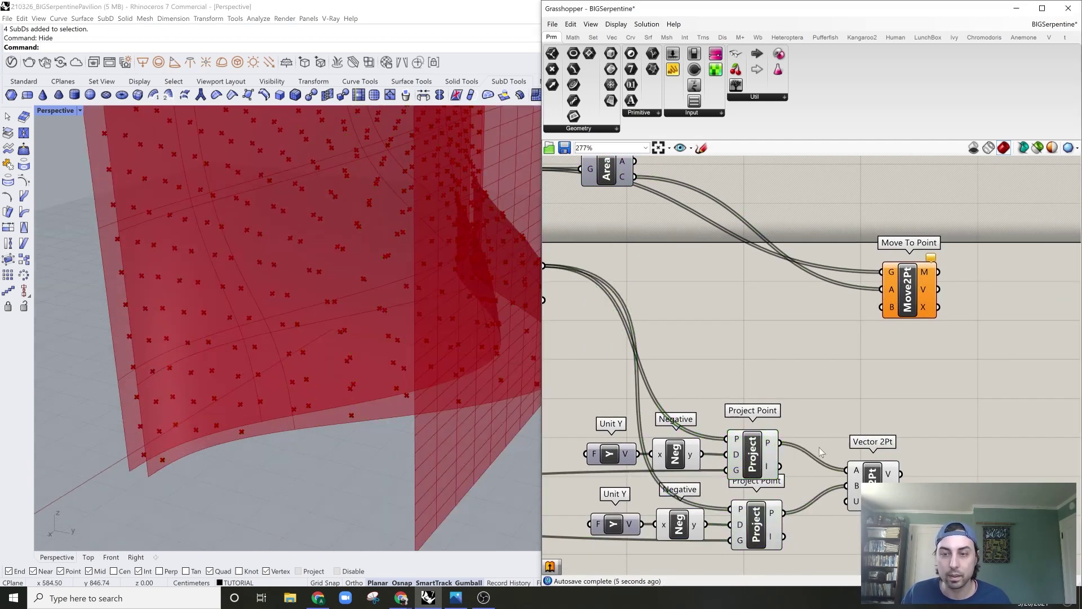
pyautogui.click(753, 462)
pyautogui.click(787, 446)
pyautogui.moveTo(782, 445); pyautogui.dragTo(883, 307)
pyautogui.scroll(-5, 387, 417)
pyautogui.moveTo(388, 413); pyautogui.dragTo(421, 376, button='right')
pyautogui.scroll(-4, 725, 331)
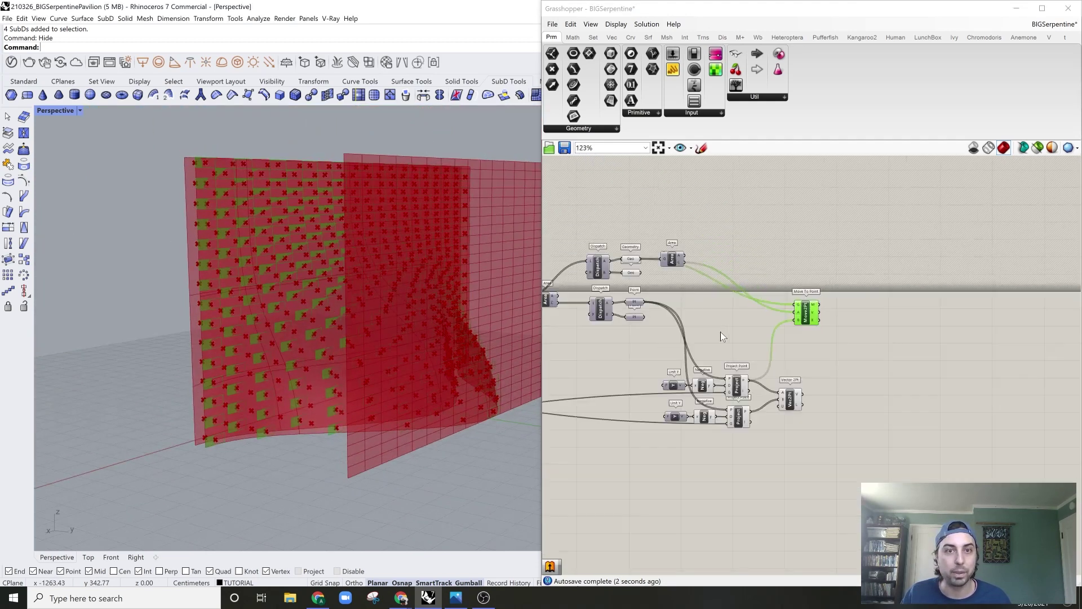
# - Turn off the preview of the upper Dispatch and its two Geometry parameters
pyautogui.scroll(3, 701, 281)
pyautogui.moveTo(691, 249); pyautogui.dragTo(615, 324)
pyautogui.middleClick(681, 256)
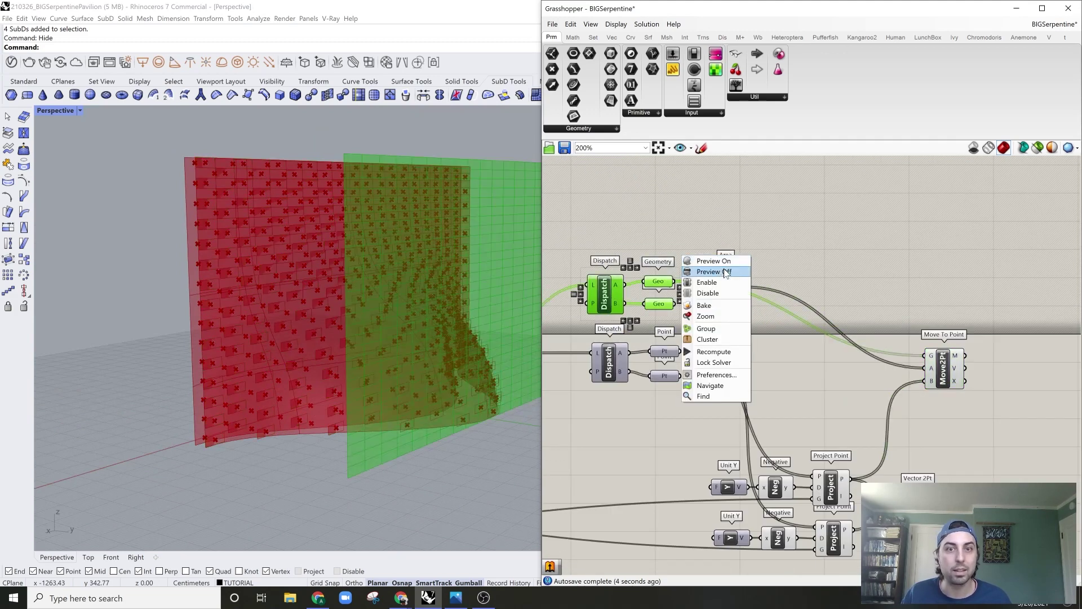
pyautogui.click(726, 273)
# - Turn off the preview of the two wall SubD parameters
pyautogui.moveTo(315, 383); pyautogui.dragTo(445, 427, button='right')
pyautogui.scroll(-1, 823, 394)
pyautogui.scroll(-6, 822, 395)
pyautogui.moveTo(733, 418); pyautogui.dragTo(780, 400, button='right')
pyautogui.scroll(4, 733, 406)
pyautogui.moveTo(741, 387); pyautogui.dragTo(666, 449)
pyautogui.middleClick(729, 397)
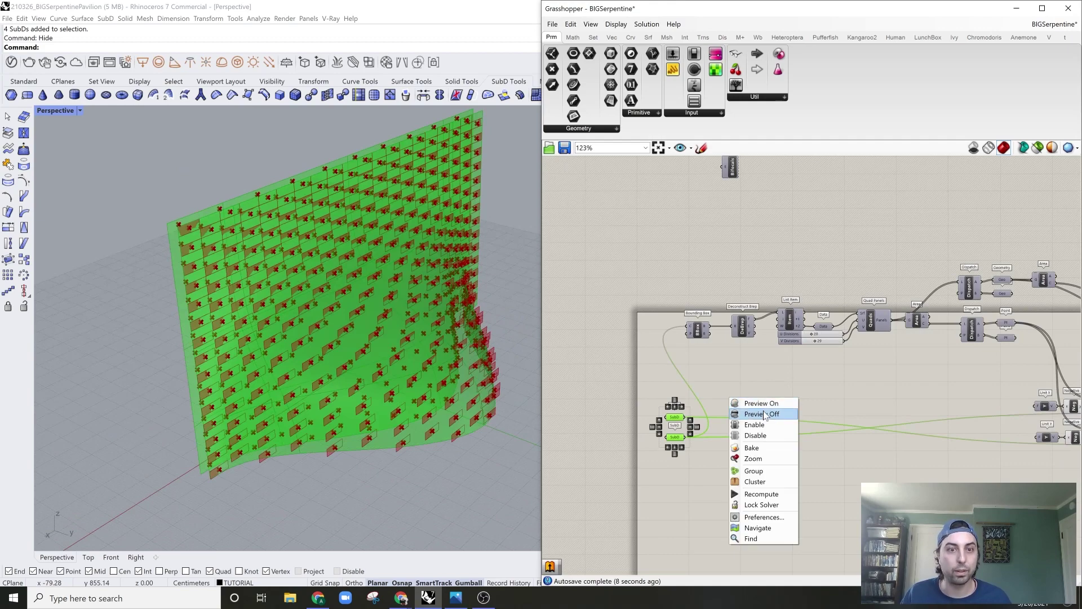
pyautogui.click(762, 414)
# - Examine the moved panels against the projected points and check the Vector 2Pt component
pyautogui.moveTo(361, 349); pyautogui.dragTo(446, 389, button='right')
pyautogui.scroll(-2, 917, 313)
pyautogui.moveTo(952, 336); pyautogui.dragTo(825, 332, button='right')
pyautogui.scroll(2, 1051, 348)
pyautogui.moveTo(1052, 348); pyautogui.dragTo(997, 350, button='right')
pyautogui.scroll(1, 901, 358)
pyautogui.click(825, 441)
pyautogui.moveTo(827, 446); pyautogui.dragTo(838, 448)
pyautogui.scroll(8, 338, 434)
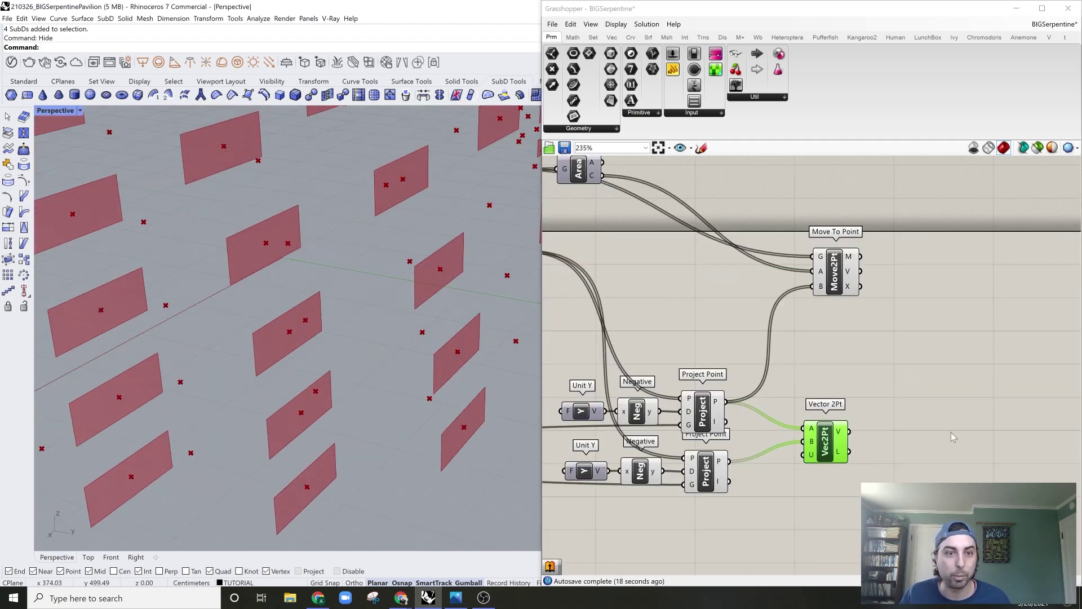
# - Add Extrude, connecting Move To Point's M output to its B input and Vector 2Pt's V output to D
pyautogui.moveTo(947, 438); pyautogui.dragTo(892, 439, button='right')
pyautogui.doubleClick(854, 364)
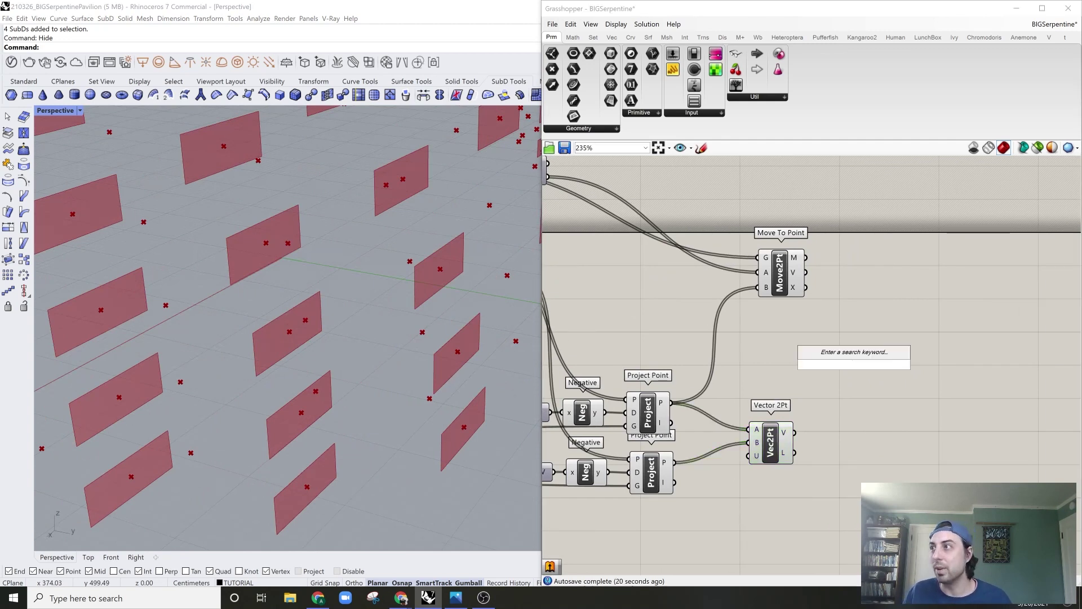
pyautogui.write('extru')
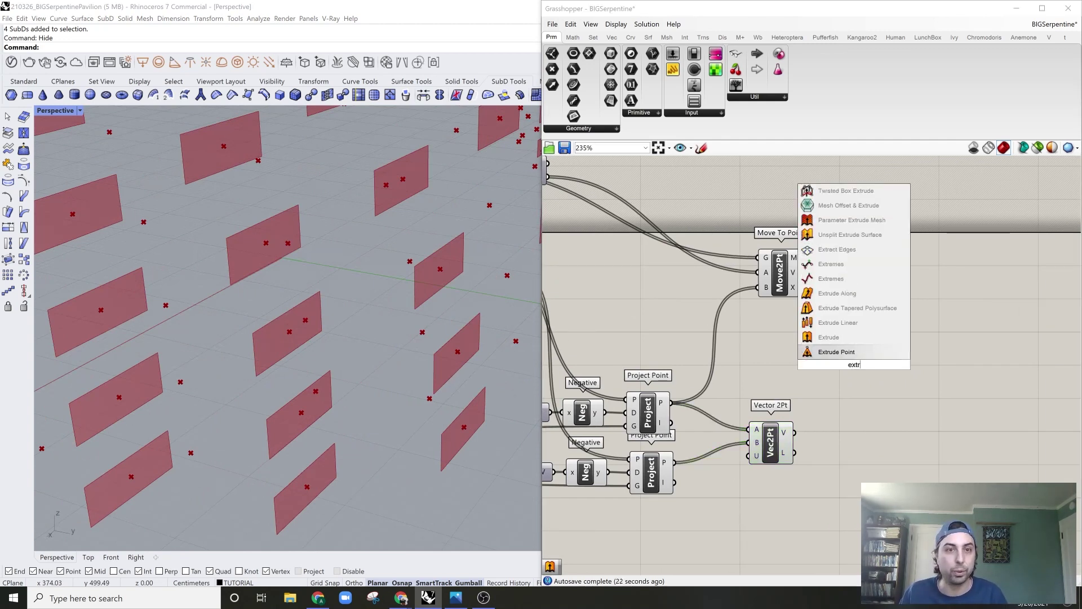
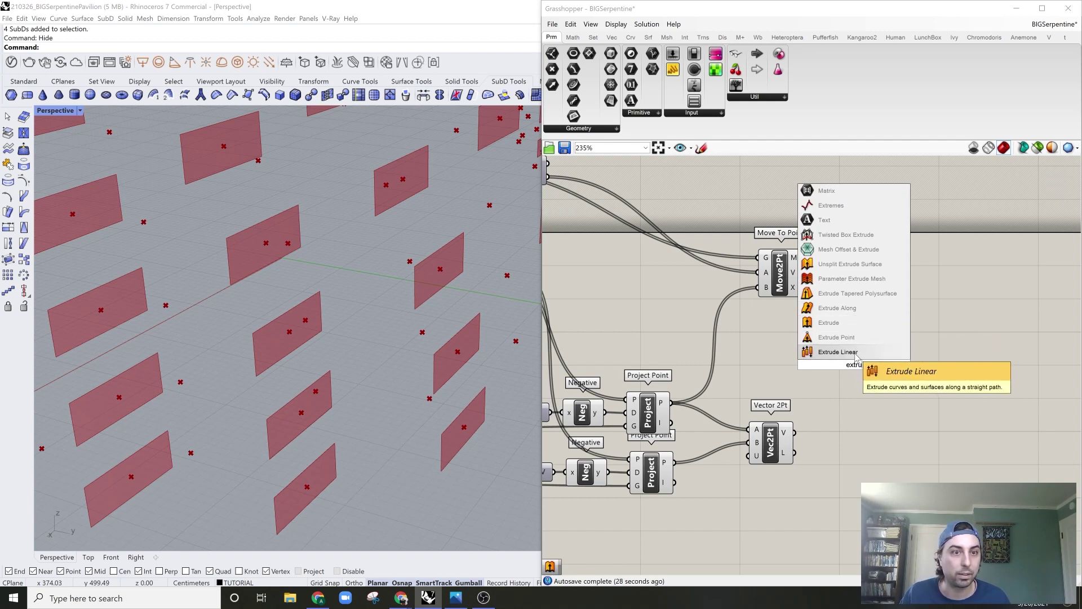
pyautogui.click(858, 322)
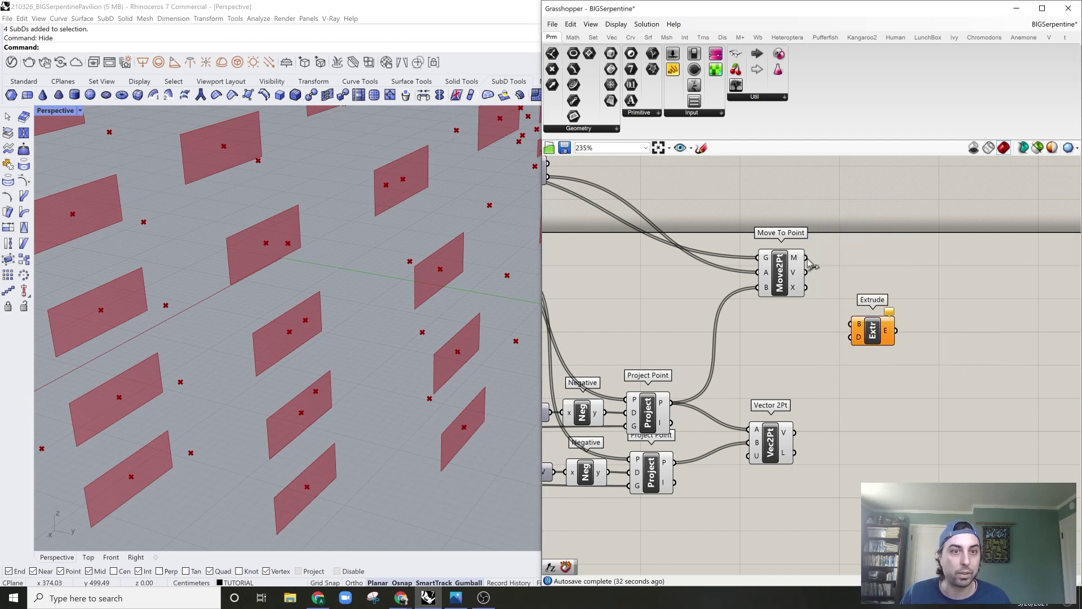
pyautogui.moveTo(806, 257); pyautogui.dragTo(872, 326)
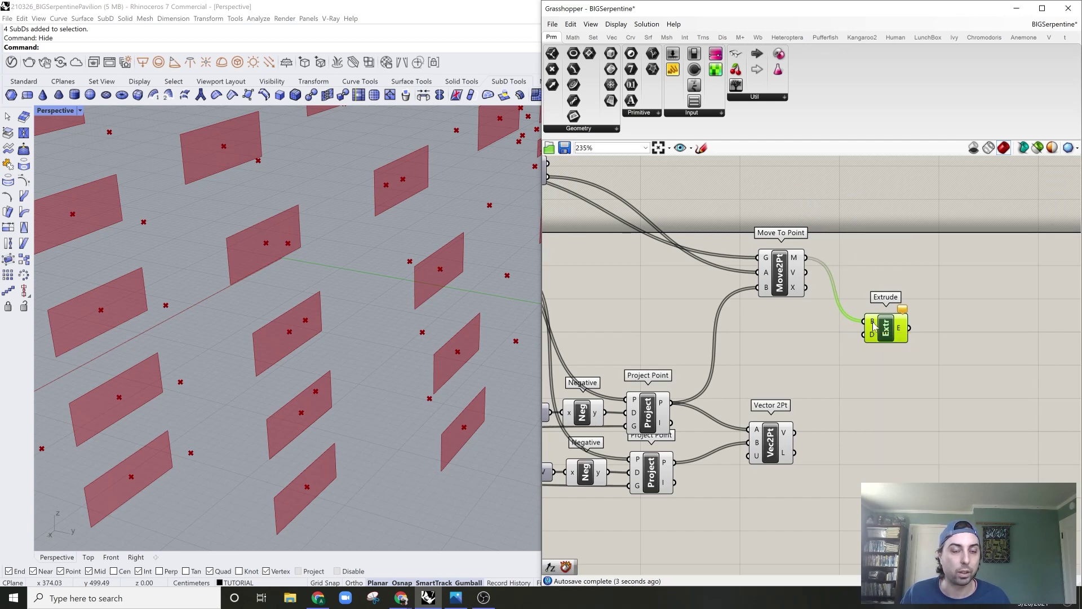
pyautogui.moveTo(796, 432); pyautogui.dragTo(883, 334)
pyautogui.scroll(-3, 883, 334)
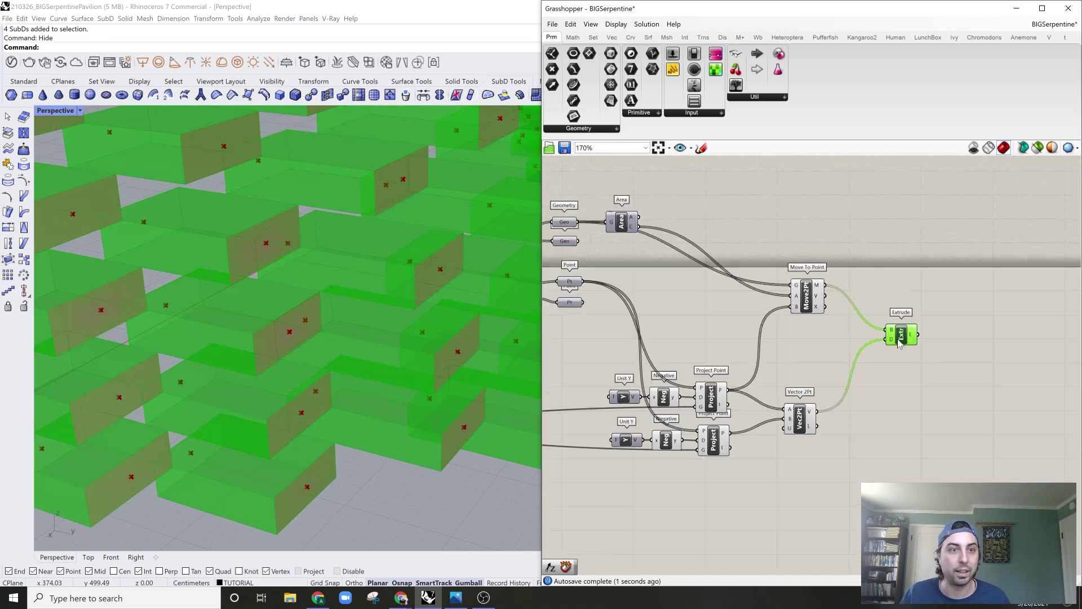
# - Turn off the preview of all the components that feed Extrude
pyautogui.scroll(4, 896, 334)
pyautogui.click(835, 345)
pyautogui.scroll(-4, 731, 425)
pyautogui.scroll(-8, 491, 379)
pyautogui.moveTo(486, 376); pyautogui.dragTo(445, 406, button='right')
pyautogui.scroll(2, 770, 322)
pyautogui.scroll(-3, 766, 308)
pyautogui.moveTo(770, 322); pyautogui.dragTo(855, 297, button='right')
pyautogui.moveTo(846, 276); pyautogui.dragTo(688, 465)
pyautogui.rightClick(803, 317)
pyautogui.click(844, 334)
pyautogui.click(927, 373)
# - Examine the extruded blocks across the wall and close up with the Extrude component selected
pyautogui.moveTo(367, 350); pyautogui.dragTo(283, 323, button='right')
pyautogui.scroll(6, 928, 327)
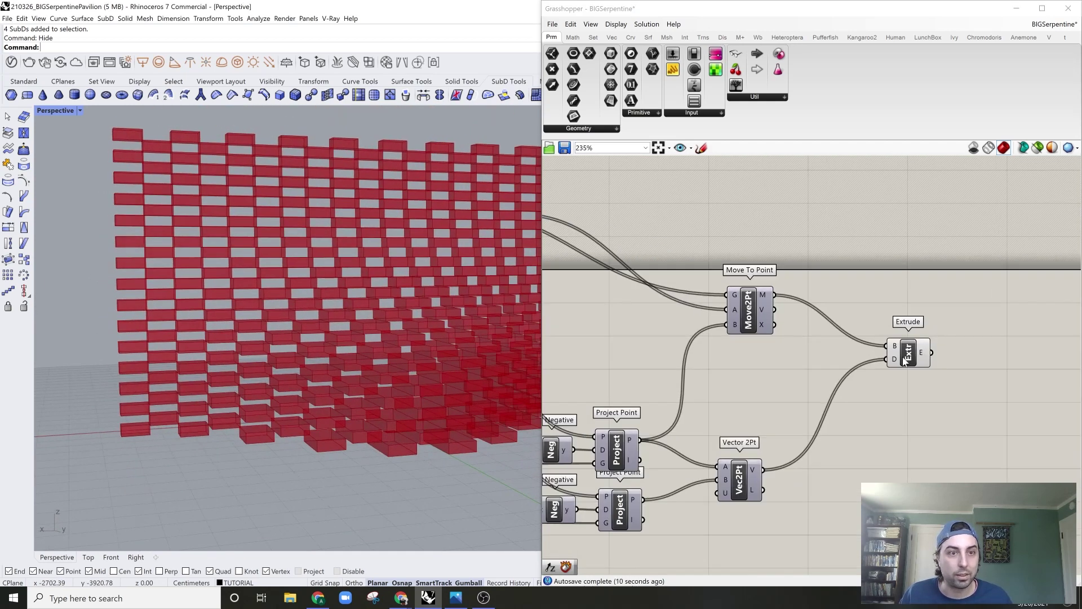
pyautogui.click(918, 352)
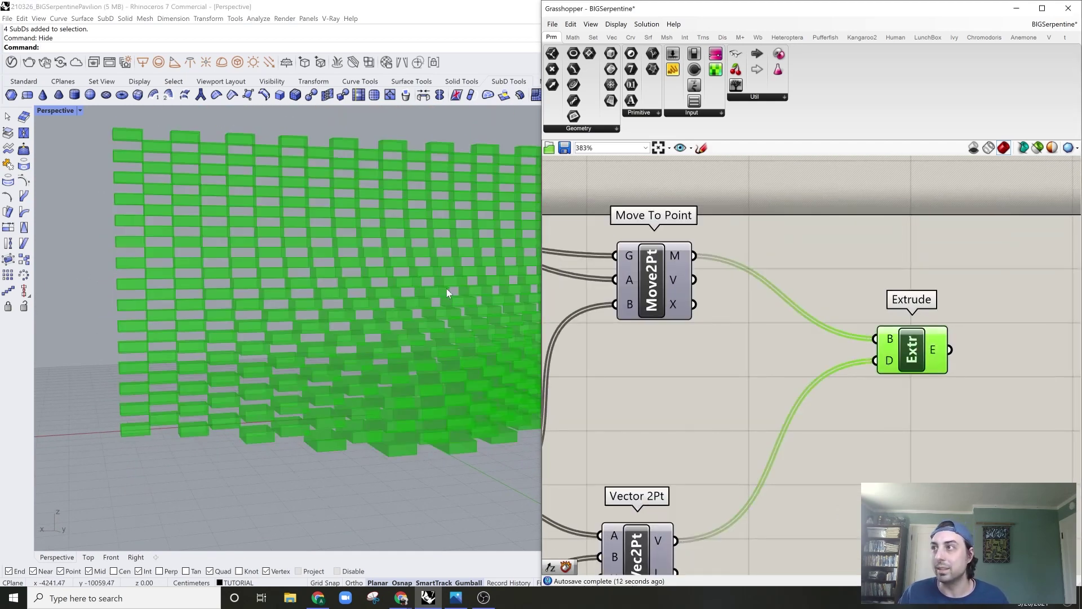
pyautogui.moveTo(829, 355); pyautogui.dragTo(719, 349, button='right')
pyautogui.moveTo(298, 360); pyautogui.dragTo(389, 355, button='right')
pyautogui.moveTo(297, 358); pyautogui.dragTo(244, 395, button='right')
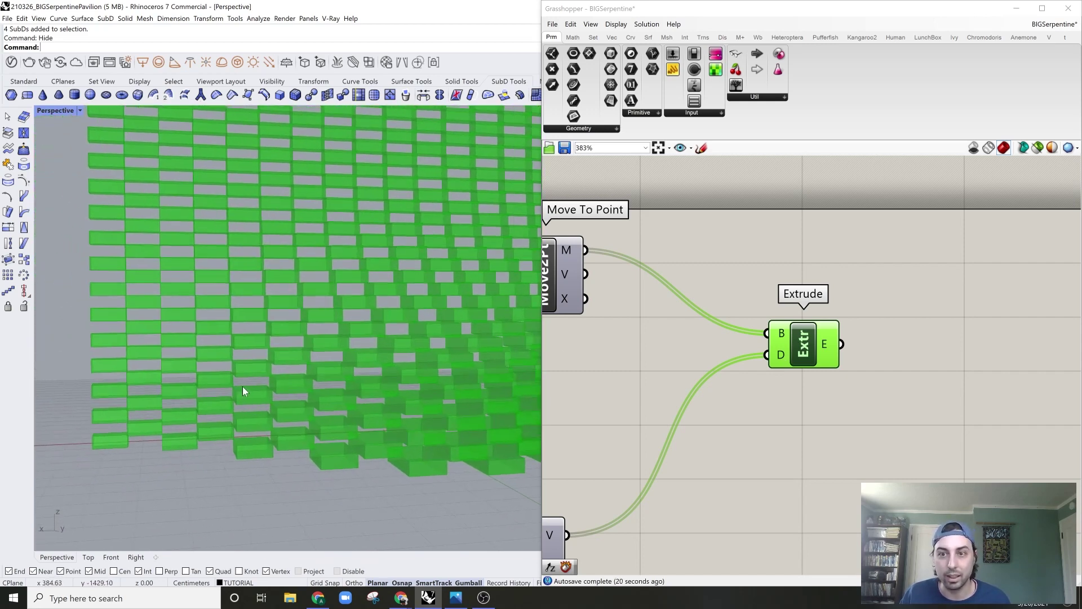
pyautogui.scroll(5, 242, 358)
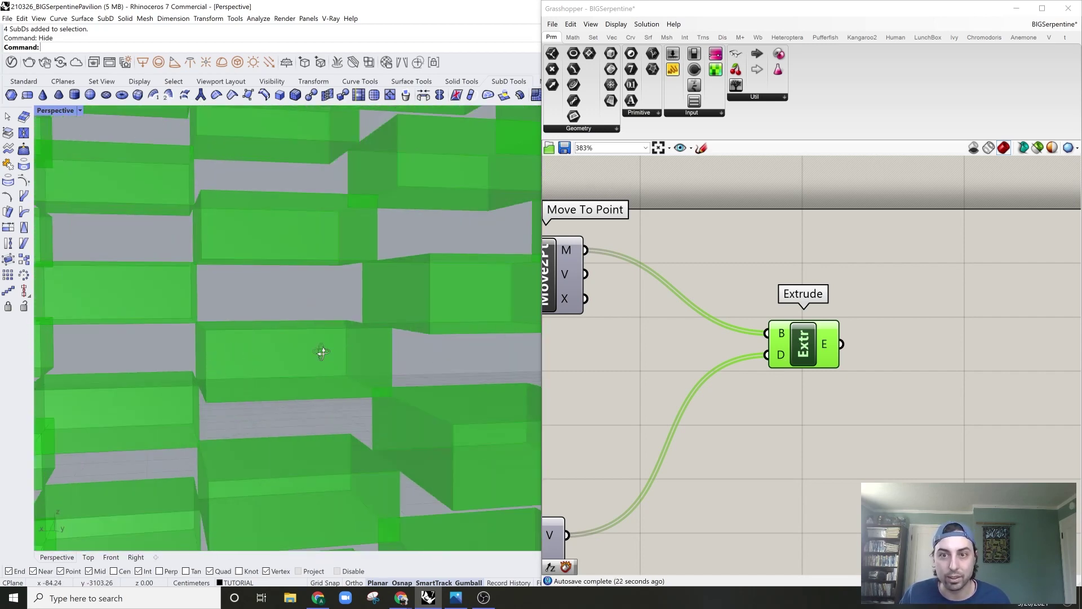
pyautogui.moveTo(320, 354); pyautogui.dragTo(338, 335, button='right')
pyautogui.scroll(-2, 313, 349)
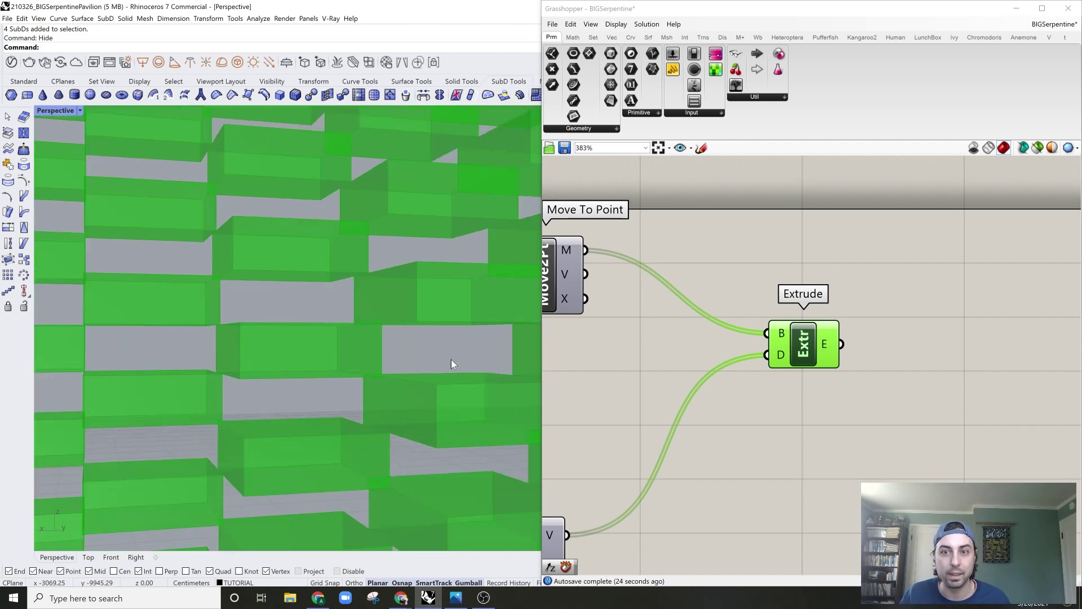
# - Add a Deconstruct Brep component and connect Extrude's E output to its B input
pyautogui.moveTo(872, 359); pyautogui.dragTo(801, 360, button='right')
pyautogui.doubleClick(836, 342)
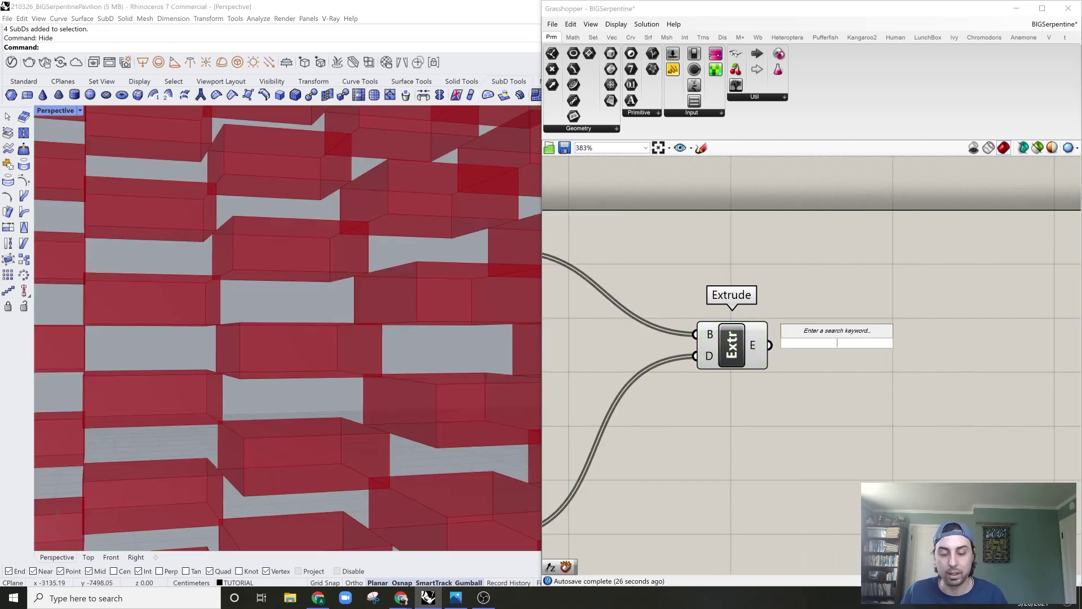
pyautogui.write('item')
pyautogui.press('BackSpace')
pyautogui.press('BackSpace')
pyautogui.press('BackSpace')
pyautogui.press('BackSpace')
pyautogui.write('d')
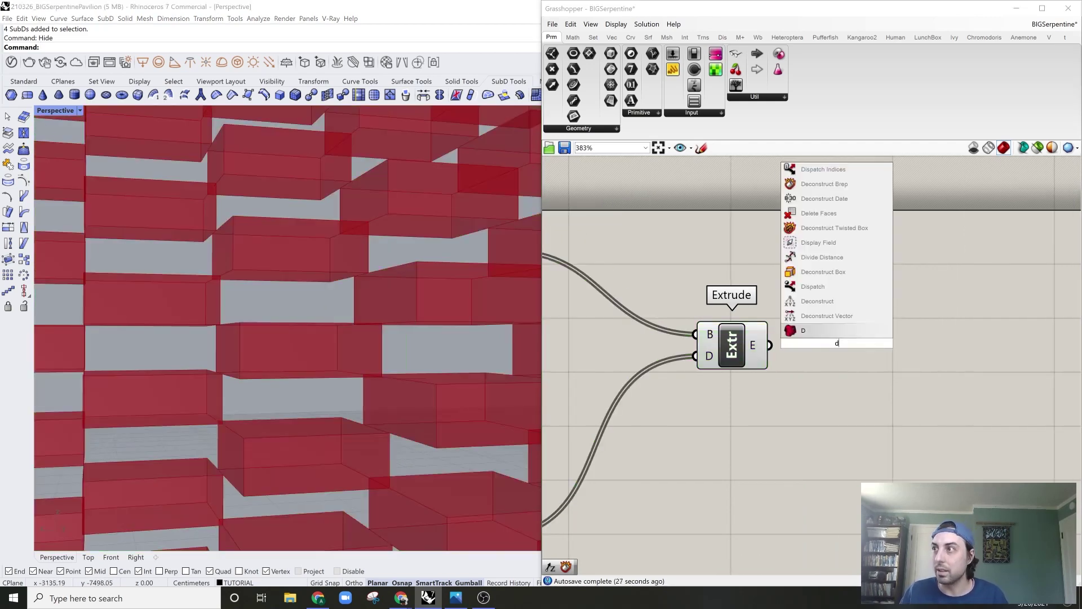
pyautogui.write('econs')
pyautogui.press('Up')
pyautogui.press('Up')
pyautogui.press('Up')
pyautogui.press('Return')
pyautogui.moveTo(770, 345); pyautogui.dragTo(810, 345)
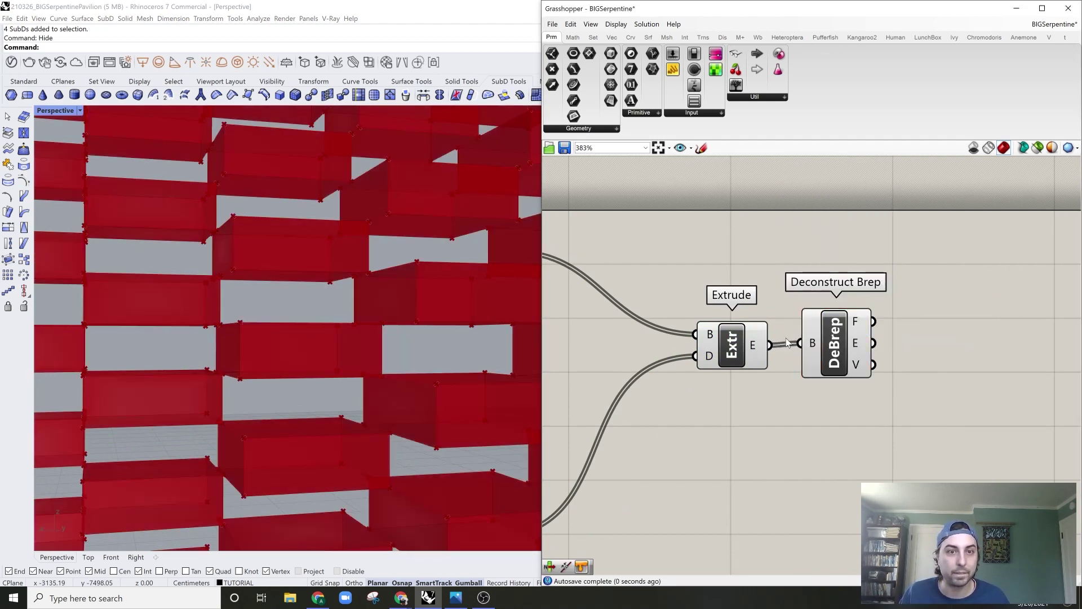
# - Add a List Item component and connect Deconstruct Brep's F output to its L input
pyautogui.moveTo(755, 349)
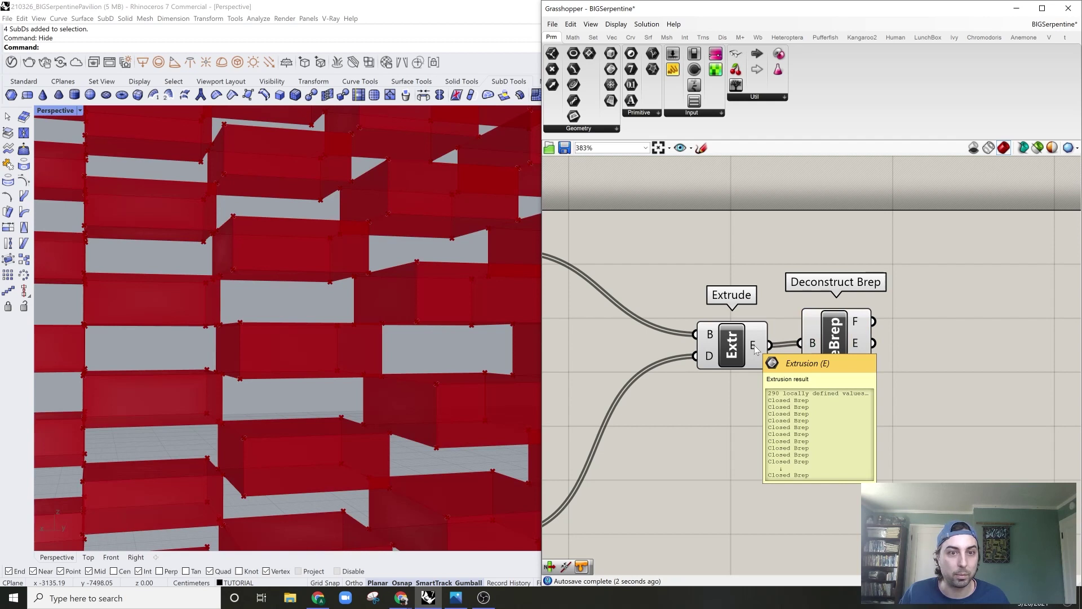
pyautogui.moveTo(858, 323); pyautogui.dragTo(715, 322, button='right')
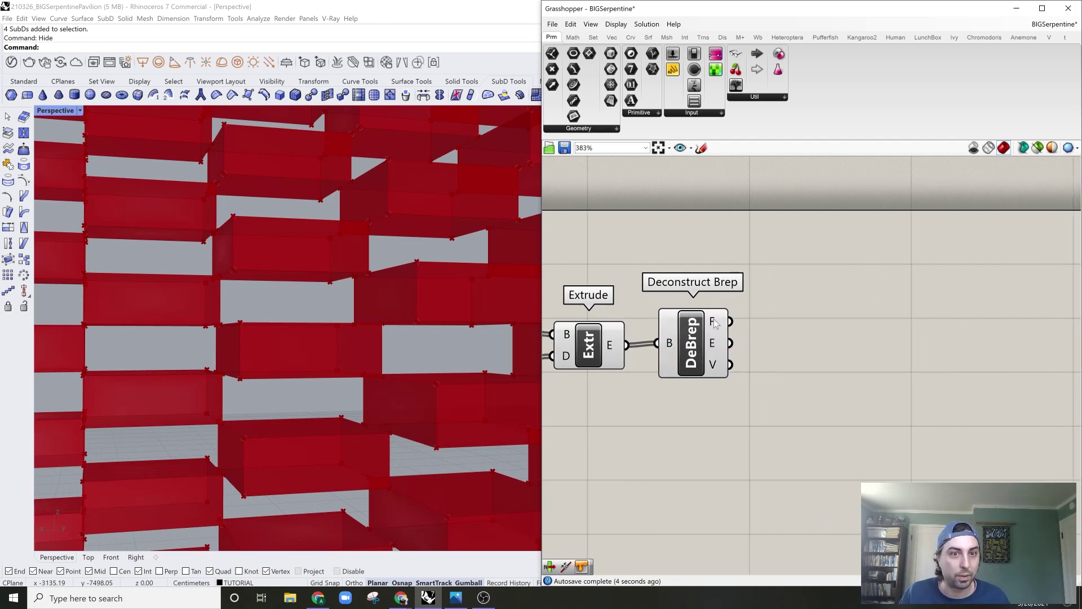
pyautogui.moveTo(714, 322)
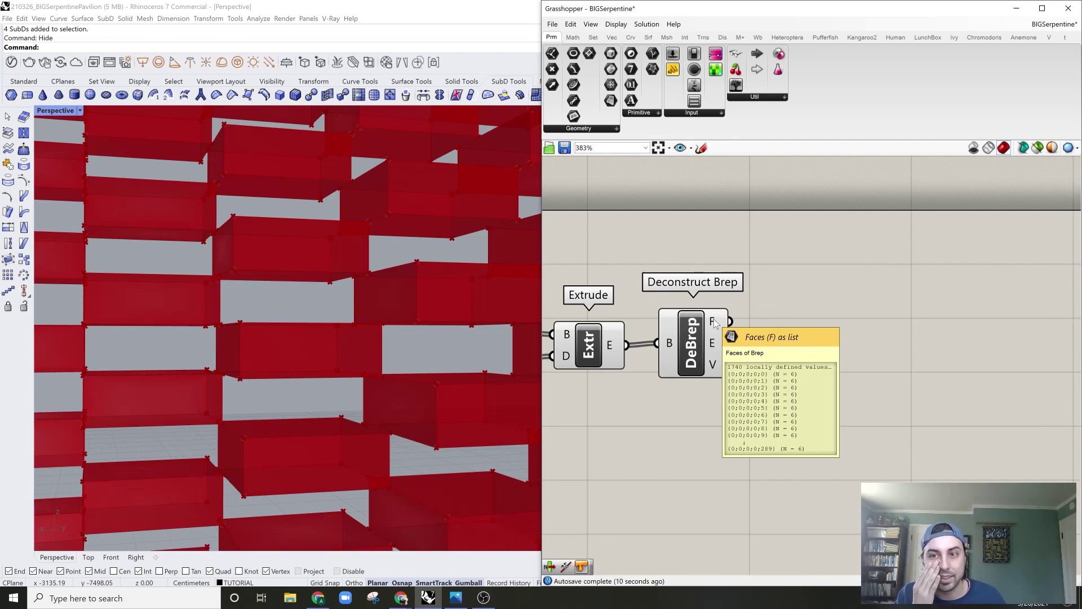
pyautogui.doubleClick(808, 313)
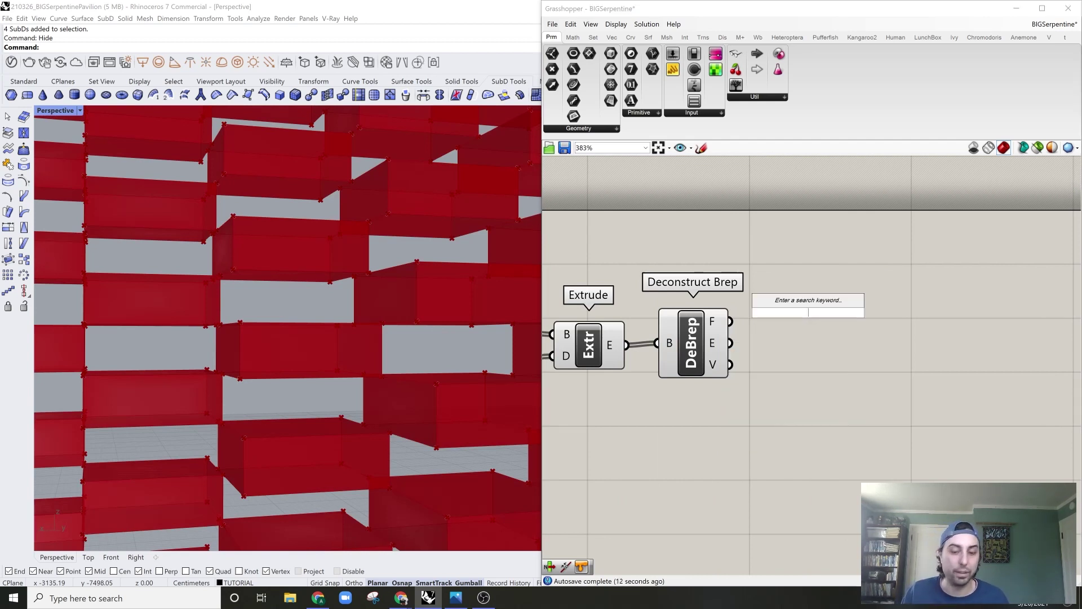
pyautogui.write('item')
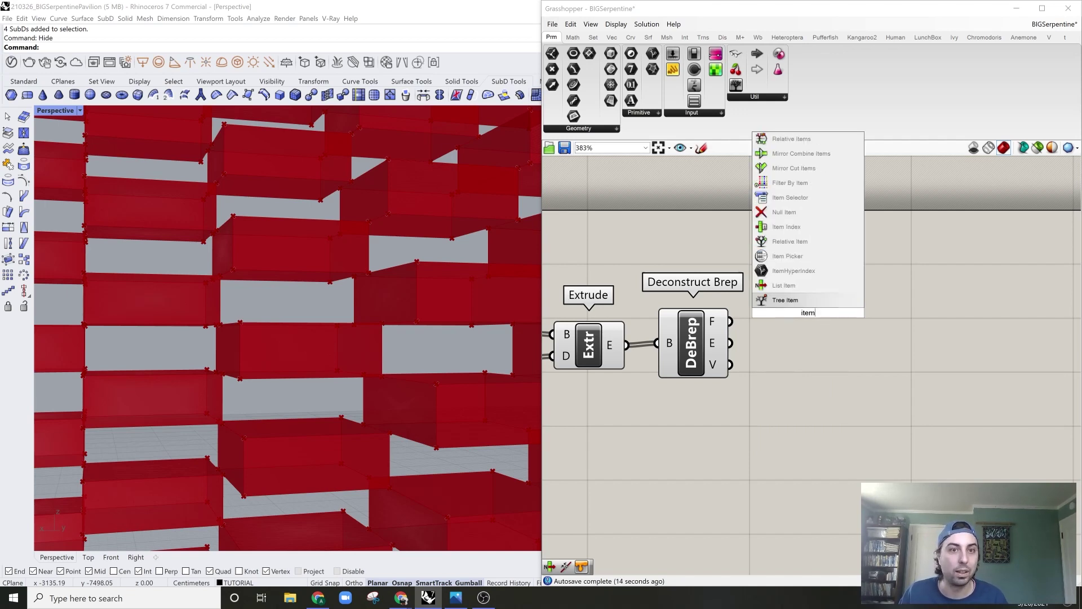
pyautogui.press('Up')
pyautogui.press('Return')
pyautogui.moveTo(731, 322); pyautogui.dragTo(771, 290)
# - Extend the List Item component with the additional outputs +1 through +5
pyautogui.scroll(2, 866, 300)
pyautogui.scroll(2, 349, 355)
pyautogui.scroll(-4, 348, 355)
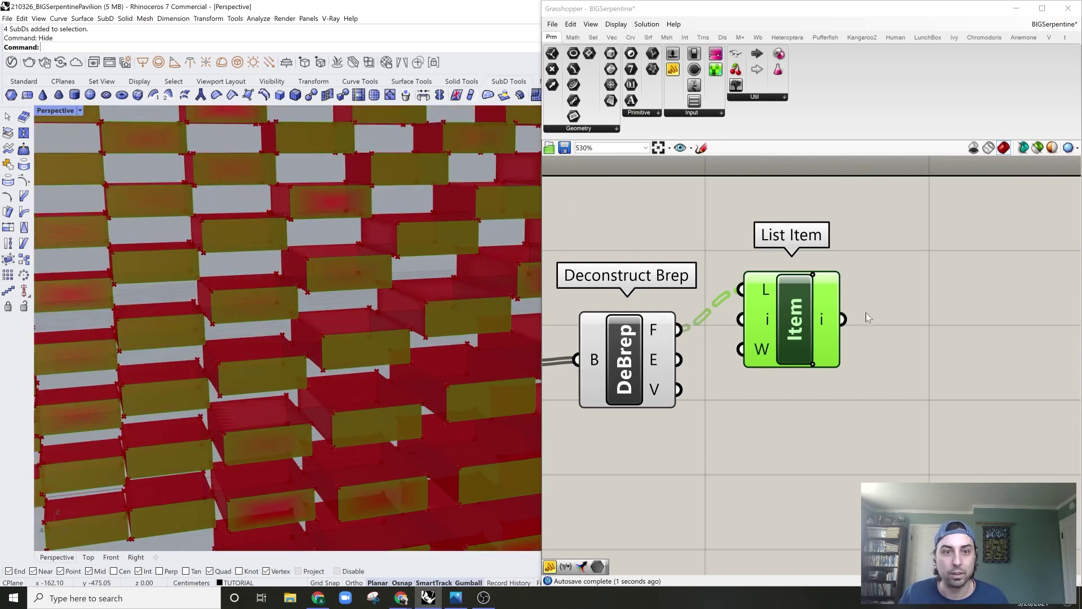
pyautogui.scroll(2, 850, 312)
pyautogui.scroll(-1, 721, 357)
pyautogui.scroll(2, 445, 363)
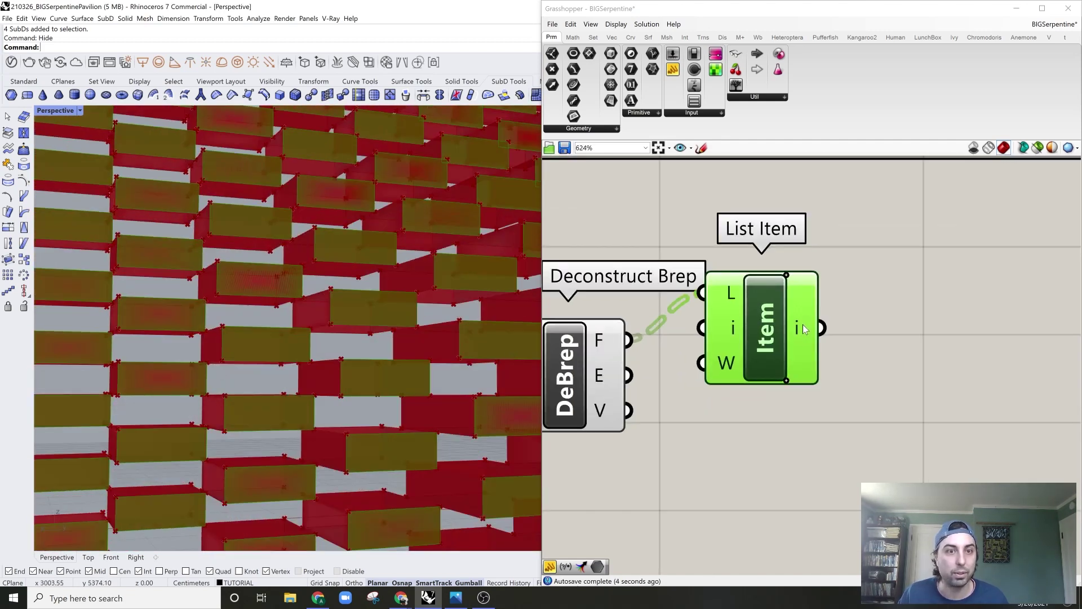
pyautogui.scroll(-2, 447, 346)
pyautogui.click(787, 381)
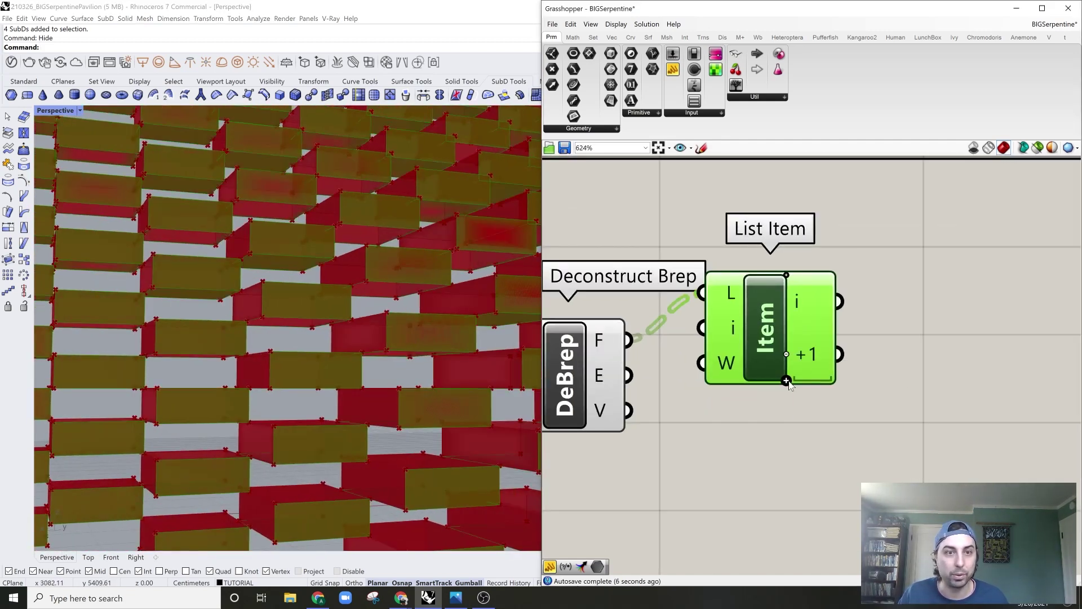
pyautogui.click(786, 381)
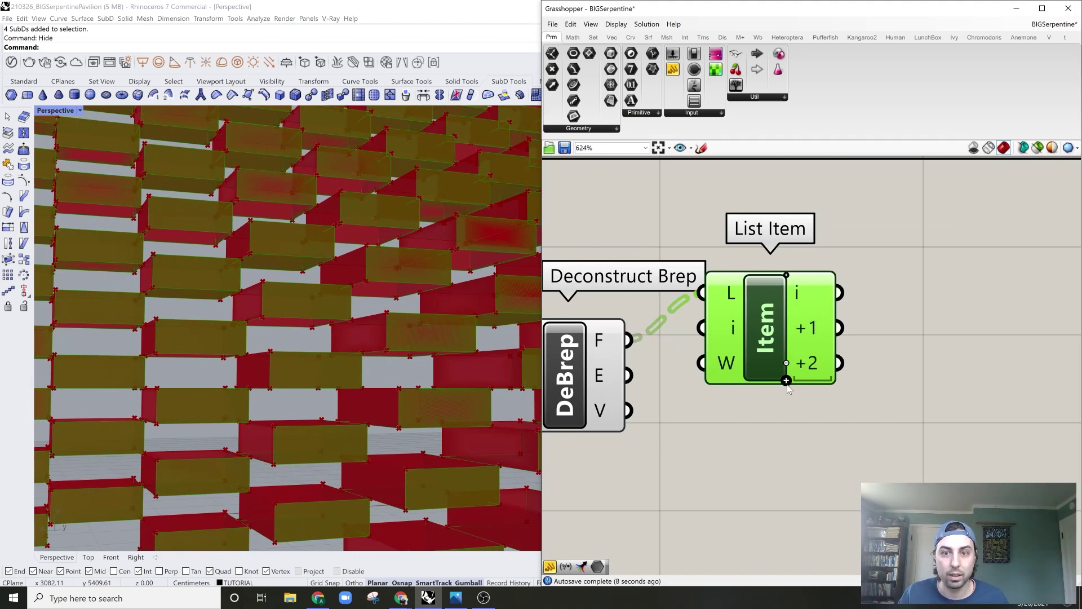
pyautogui.click(787, 381)
pyautogui.click(787, 398)
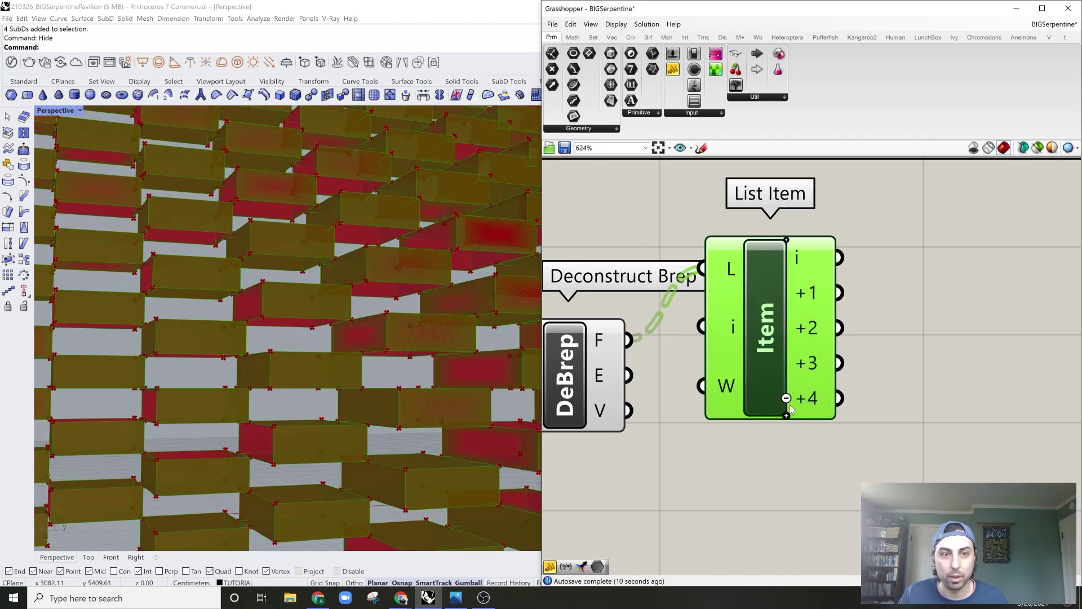
pyautogui.click(786, 416)
# - Add a Merge component next to List Item's outputs
pyautogui.moveTo(361, 439); pyautogui.dragTo(479, 437, button='right')
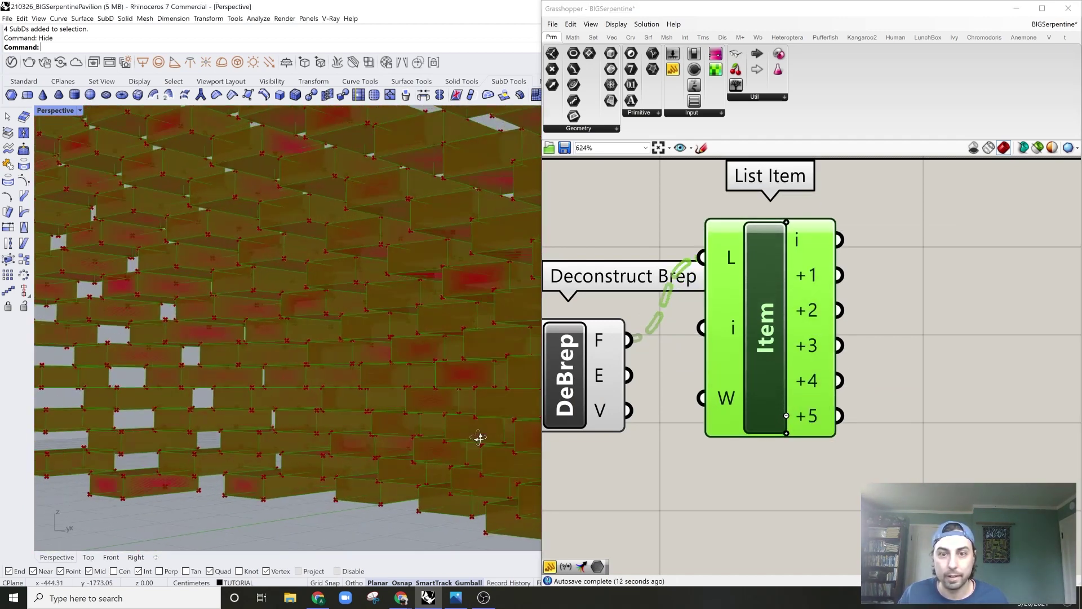
pyautogui.moveTo(939, 346); pyautogui.dragTo(798, 352, button='right')
pyautogui.doubleClick(798, 352)
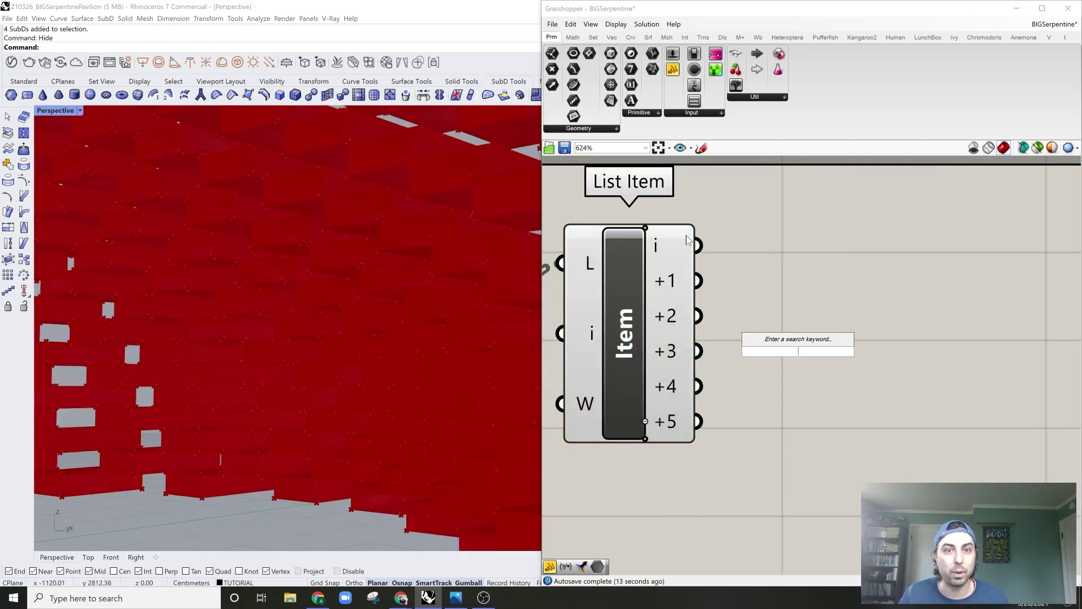
pyautogui.moveTo(421, 324); pyautogui.dragTo(496, 316, button='right')
pyautogui.click(831, 323)
pyautogui.doubleClick(833, 328)
pyautogui.write('merge')
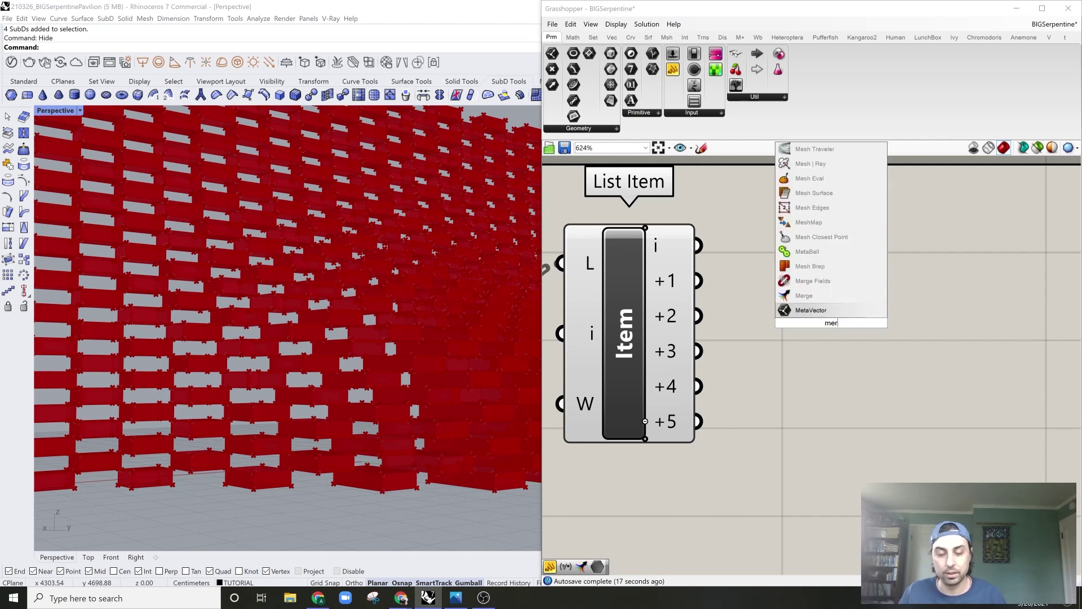
pyautogui.press('Return')
pyautogui.scroll(-2, 844, 332)
pyautogui.moveTo(843, 331); pyautogui.dragTo(869, 327)
# - Connect List Item's +1, +2, +3 and +4 outputs to Merge's D1, D2, D3 and D4 inputs
pyautogui.click(745, 259)
pyautogui.moveTo(724, 298); pyautogui.dragTo(792, 299)
pyautogui.moveTo(723, 323); pyautogui.dragTo(791, 333)
pyautogui.moveTo(725, 349); pyautogui.dragTo(792, 345)
pyautogui.moveTo(724, 374); pyautogui.dragTo(794, 358)
pyautogui.click(844, 332)
# - Turn off the preview of Extrude, Deconstruct Brep and List Item
pyautogui.moveTo(412, 379); pyautogui.dragTo(388, 373, button='right')
pyautogui.scroll(-4, 788, 278)
pyautogui.moveTo(787, 279); pyautogui.dragTo(840, 288, button='right')
pyautogui.moveTo(800, 226); pyautogui.dragTo(631, 389)
pyautogui.middleClick(729, 236)
pyautogui.click(791, 251)
pyautogui.click(797, 253)
pyautogui.moveTo(319, 345); pyautogui.dragTo(437, 345, button='right')
# - Inspect the merged side faces, add a Brep Join component, and connect Merge's R output to its B input
pyautogui.click(875, 328)
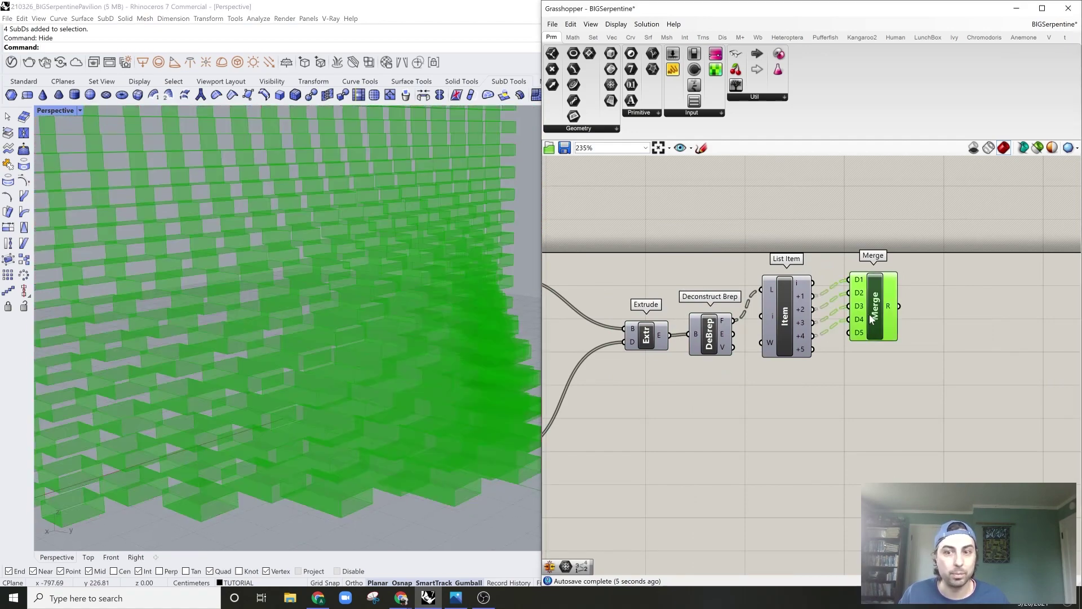
pyautogui.scroll(5, 376, 425)
pyautogui.moveTo(139, 466); pyautogui.dragTo(316, 418, button='right')
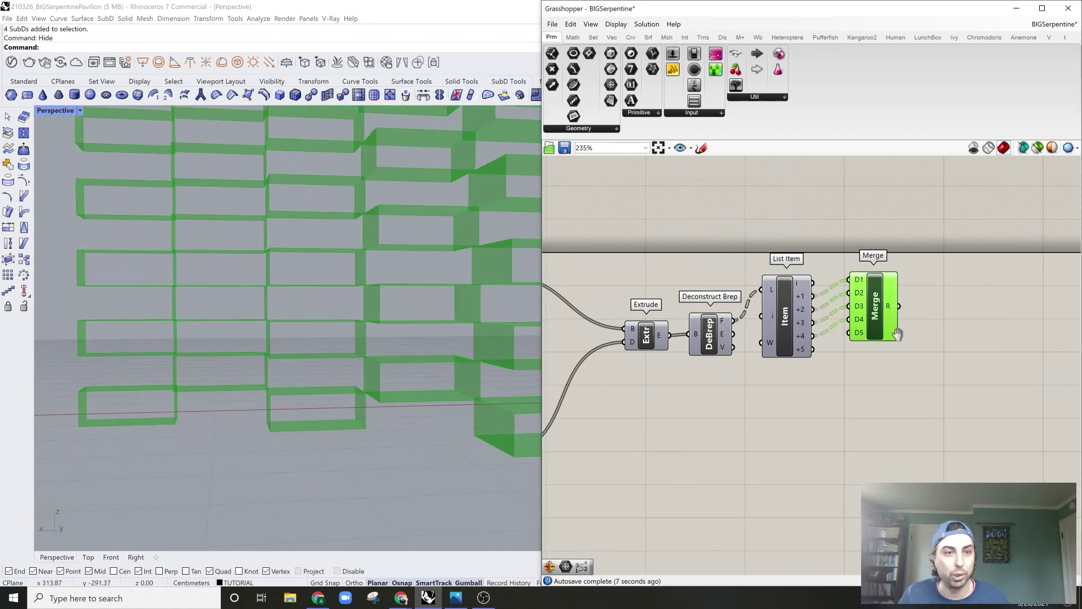
pyautogui.moveTo(921, 326); pyautogui.dragTo(859, 371, button='right')
pyautogui.scroll(4, 859, 371)
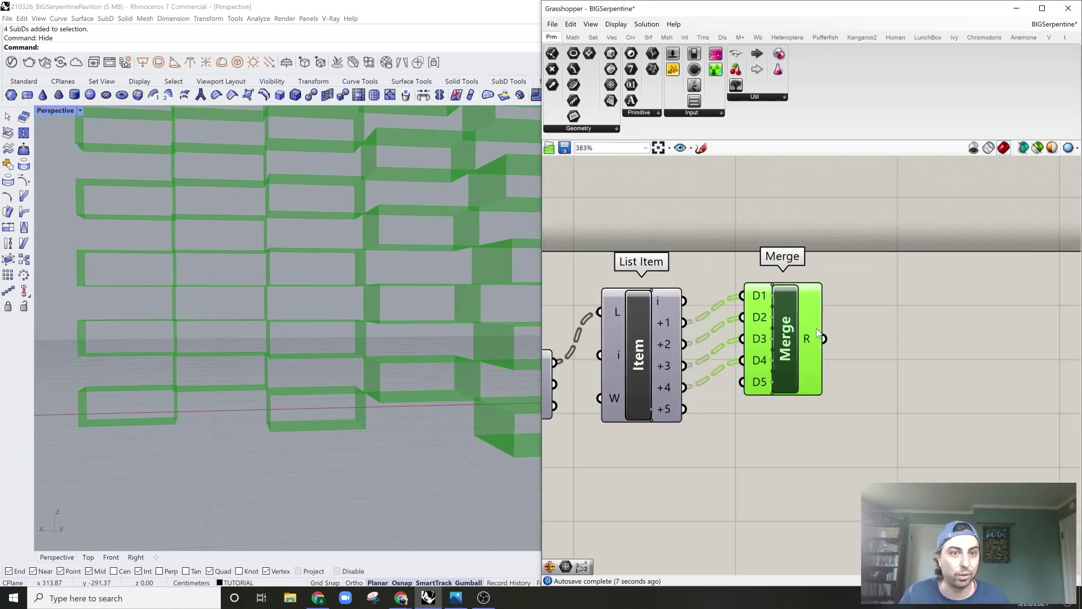
pyautogui.doubleClick(888, 337)
pyautogui.write('join')
pyautogui.press('Return')
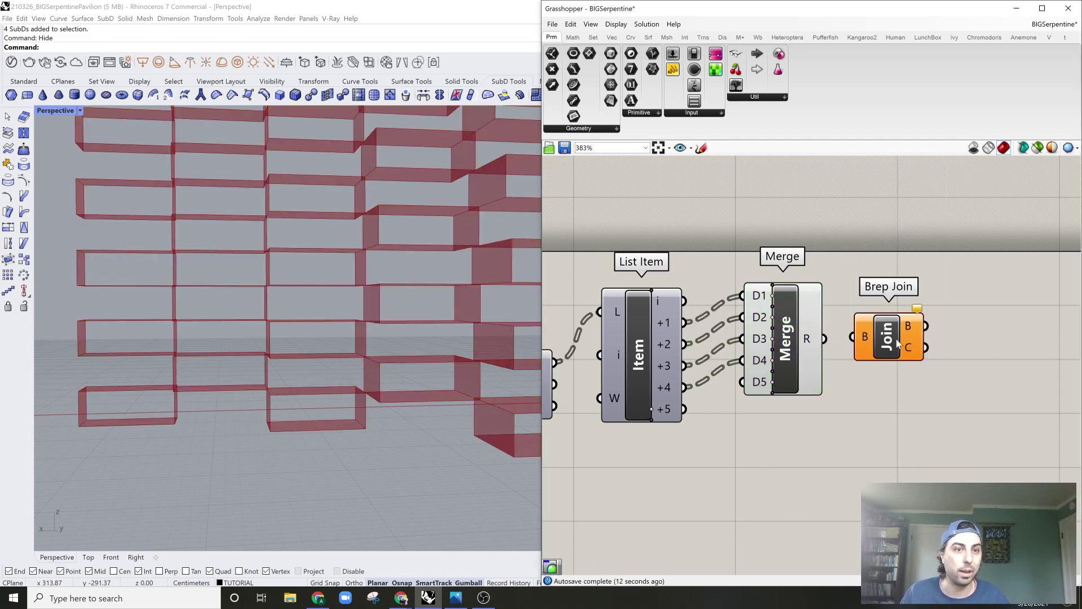
pyautogui.moveTo(825, 338); pyautogui.dragTo(852, 337)
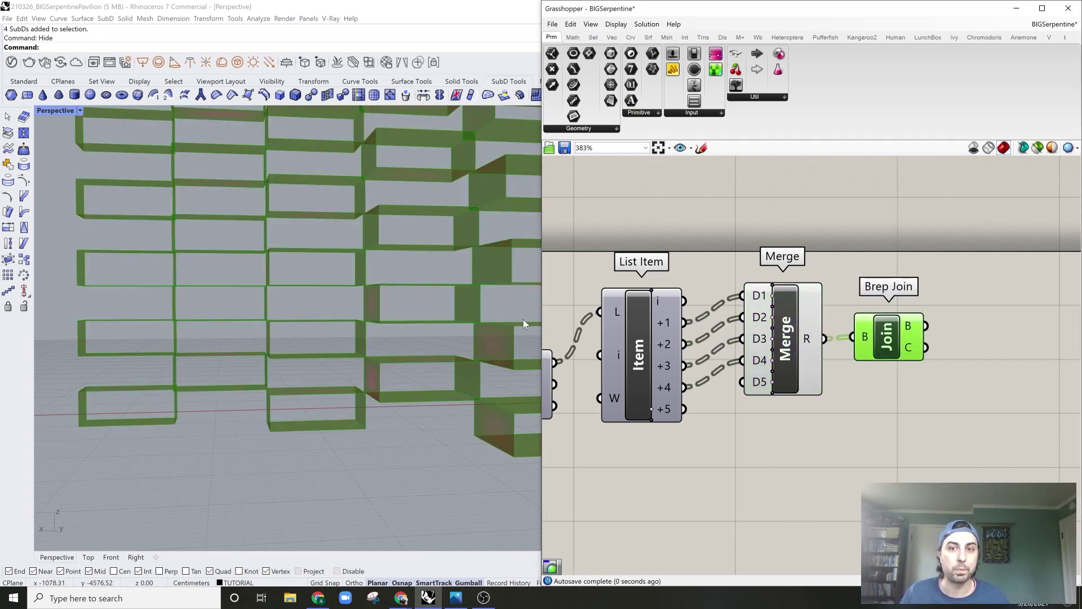
# - Turn off the preview of the Merge component
pyautogui.scroll(-5, 405, 362)
pyautogui.moveTo(406, 362); pyautogui.dragTo(474, 355, button='right')
pyautogui.moveTo(834, 248); pyautogui.dragTo(783, 327)
pyautogui.middleClick(860, 259)
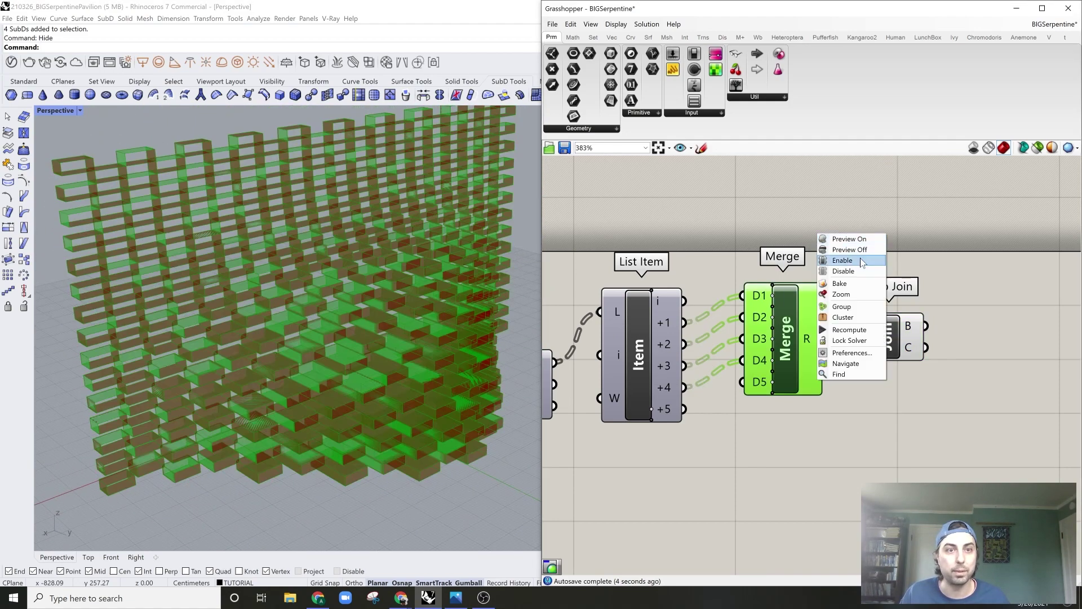
pyautogui.click(860, 251)
# - Examine the joined open-ended blocks across the whole wall, highlighting the Brep Join result
pyautogui.moveTo(896, 341); pyautogui.dragTo(823, 328, button='right')
pyautogui.click(822, 333)
pyautogui.moveTo(428, 370)
pyautogui.mouseDown(button='right')
pyautogui.moveTo(395, 348)
pyautogui.moveTo(421, 362)
pyautogui.mouseUp(button='right')
pyautogui.scroll(2, 934, 303)
pyautogui.doubleClick(876, 318)
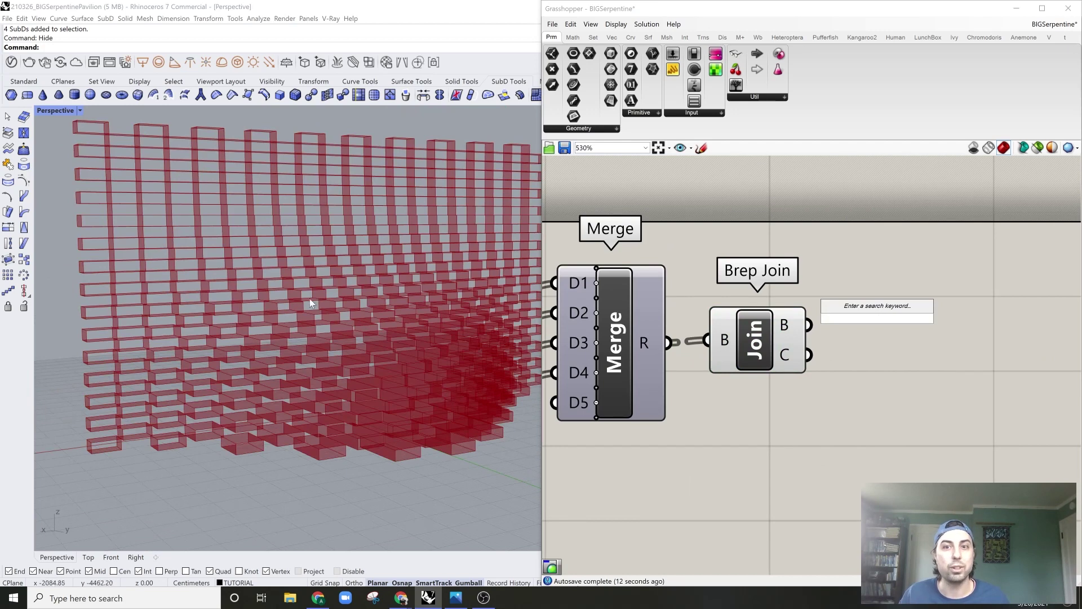
pyautogui.moveTo(315, 303); pyautogui.dragTo(354, 311, button='right')
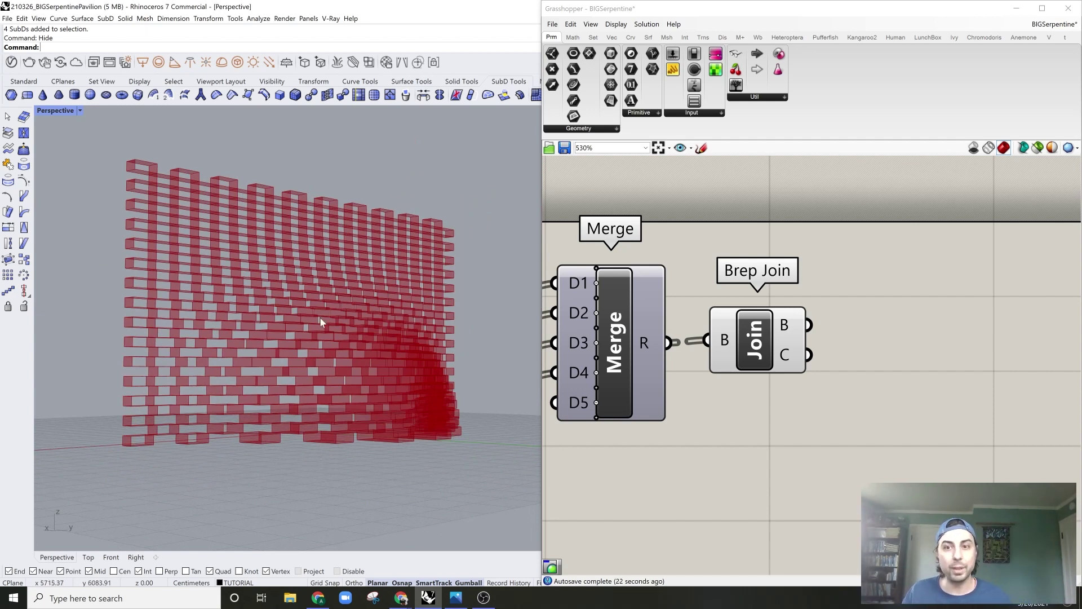
pyautogui.scroll(3, 340, 324)
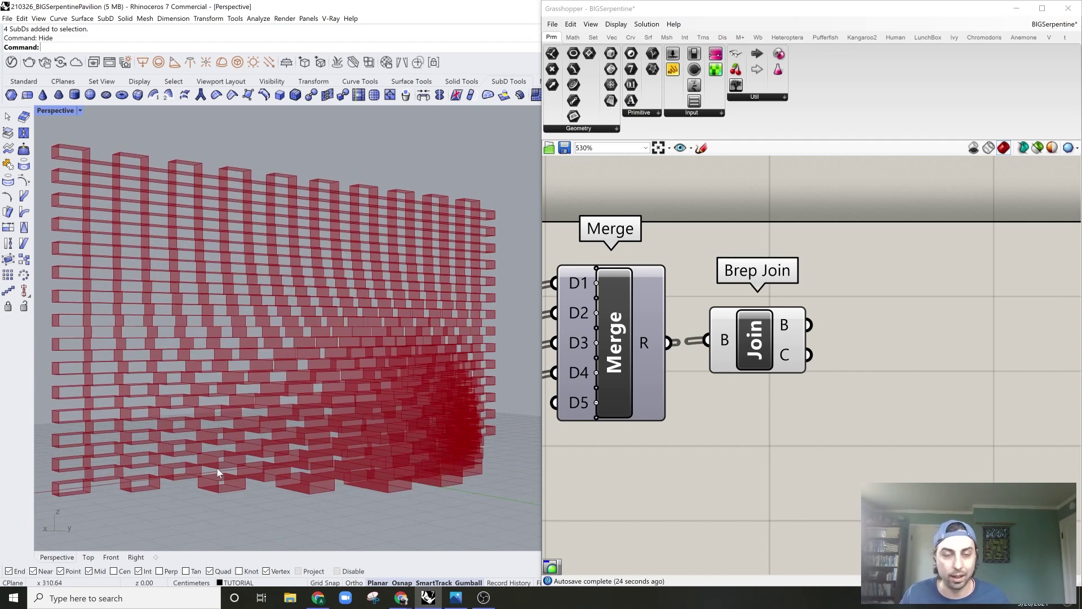
pyautogui.click(793, 367)
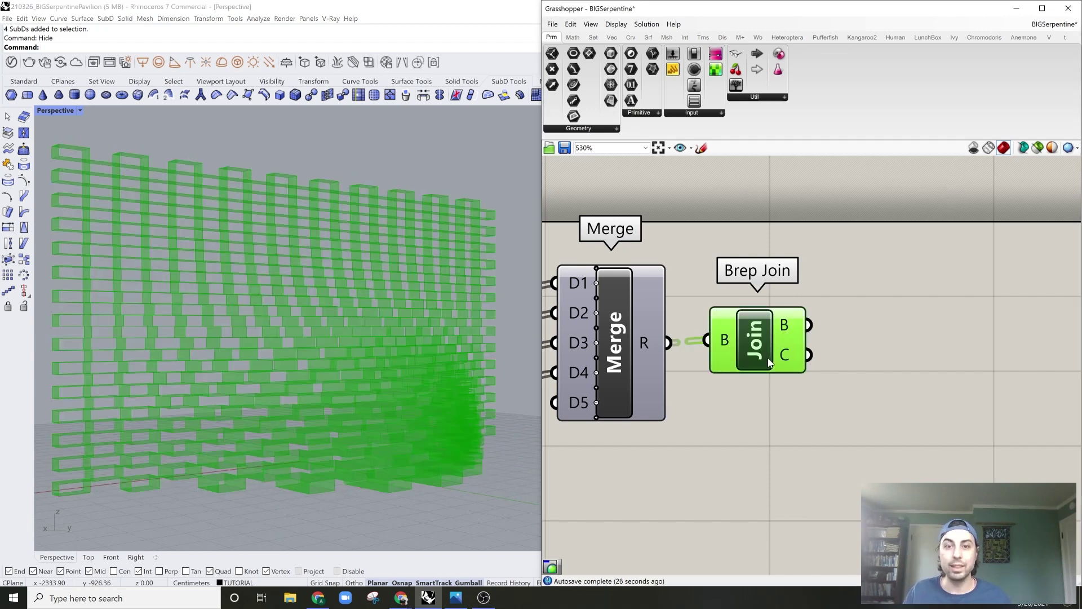
pyautogui.click(906, 327)
pyautogui.moveTo(517, 357)
pyautogui.mouseDown(button='right')
pyautogui.moveTo(498, 352)
pyautogui.moveTo(506, 363)
pyautogui.mouseUp(button='right')
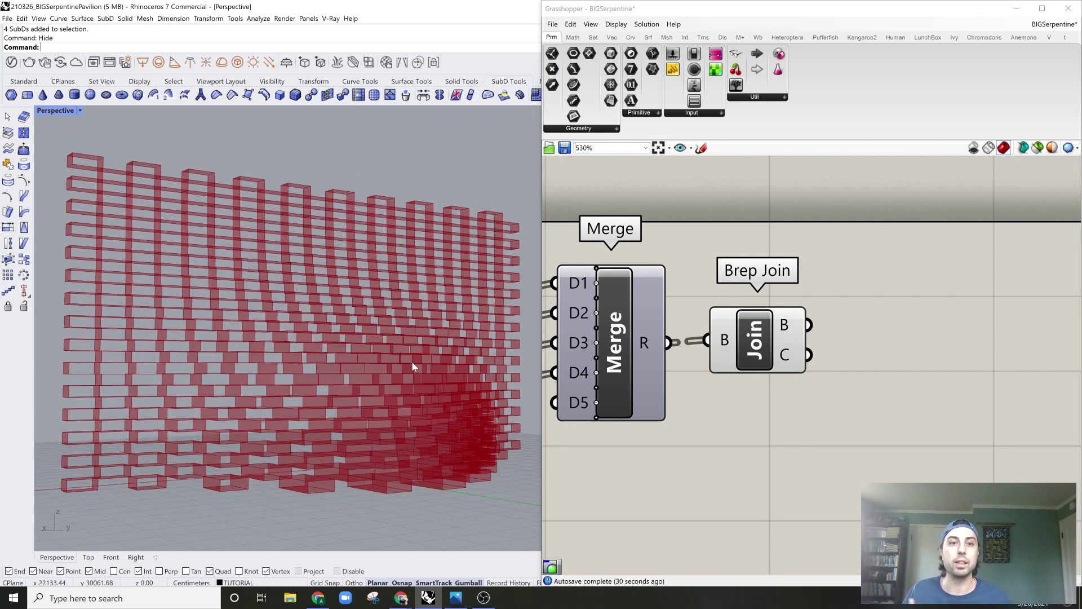
# - Add a Simple Mesh component, connect Brep Join's B output to its B input, and inspect its M output
pyautogui.doubleClick(875, 305)
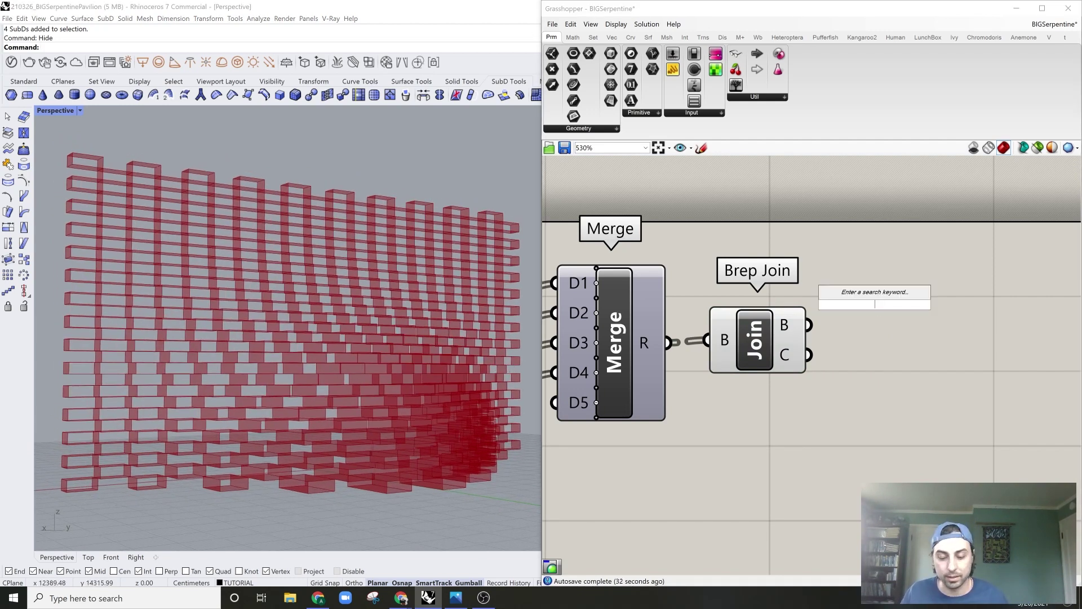
pyautogui.write('simple')
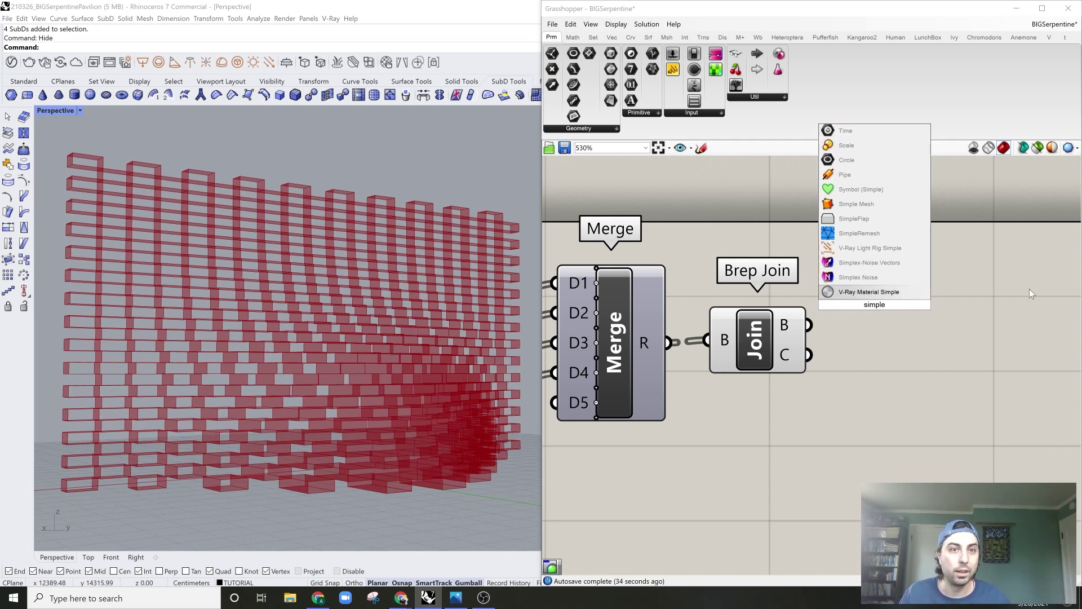
pyautogui.click(856, 204)
pyautogui.moveTo(810, 326); pyautogui.dragTo(820, 304)
pyautogui.moveTo(859, 305); pyautogui.dragTo(901, 328)
pyautogui.moveTo(350, 374); pyautogui.dragTo(402, 419, button='right')
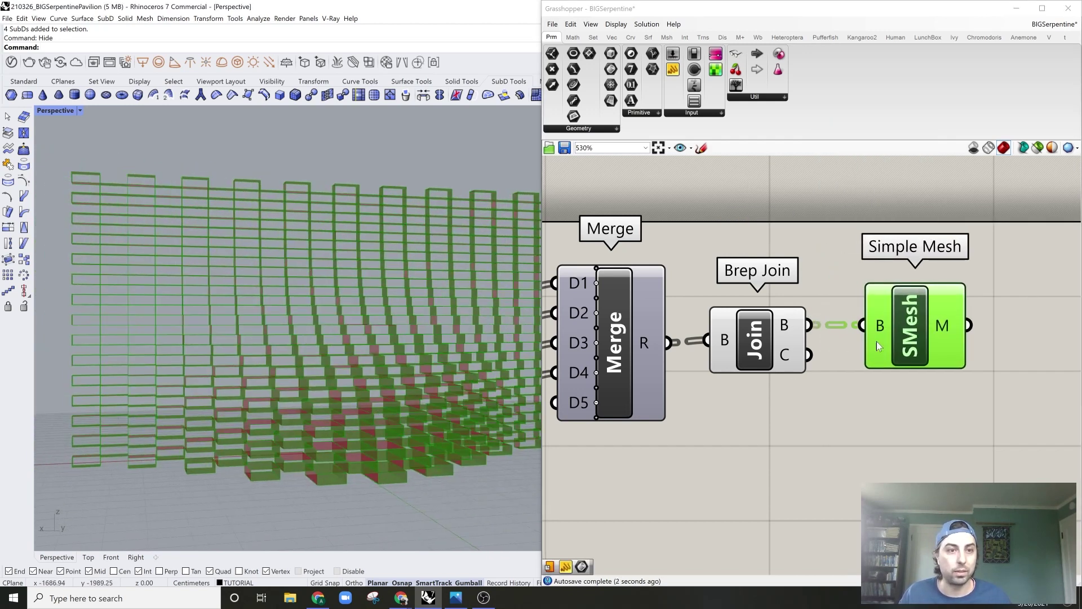
pyautogui.moveTo(952, 328)
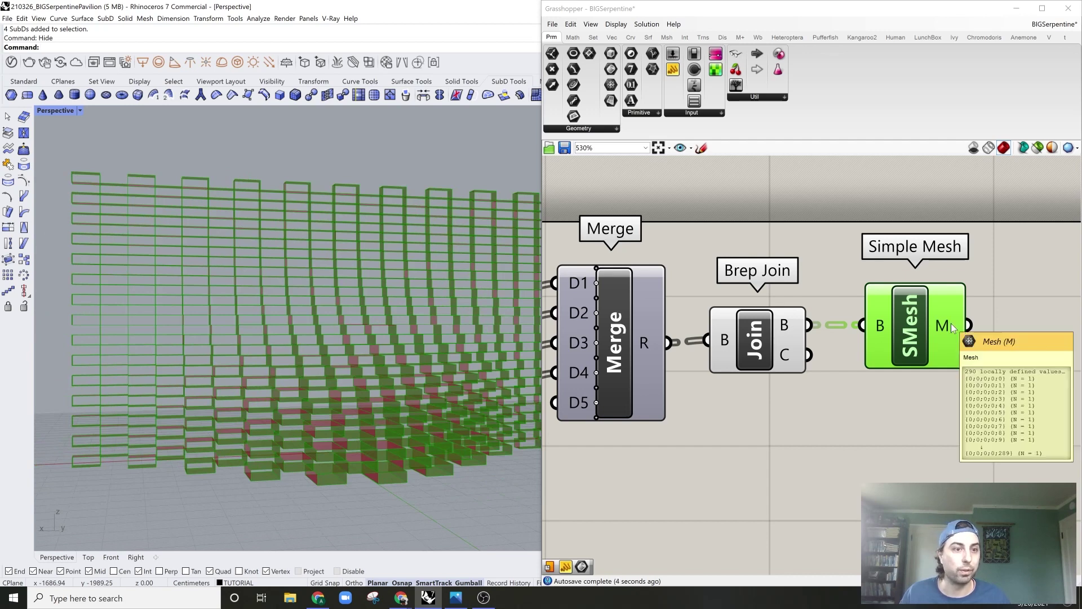
# - Turn off the preview of the Brep Join component
pyautogui.click(756, 338)
pyautogui.rightClick(778, 252)
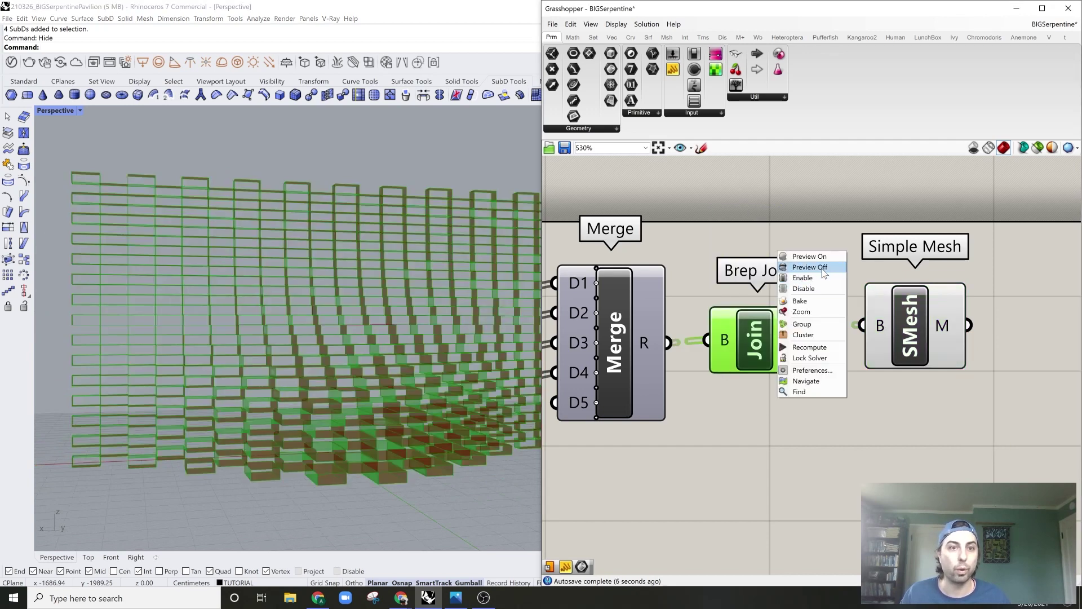
pyautogui.click(810, 268)
pyautogui.moveTo(823, 282); pyautogui.dragTo(704, 287, button='right')
pyautogui.click(786, 338)
# - Add an Offset Mesh component, connect Simple Mesh's M output to its M input, and inspect the block edges up close
pyautogui.doubleClick(907, 322)
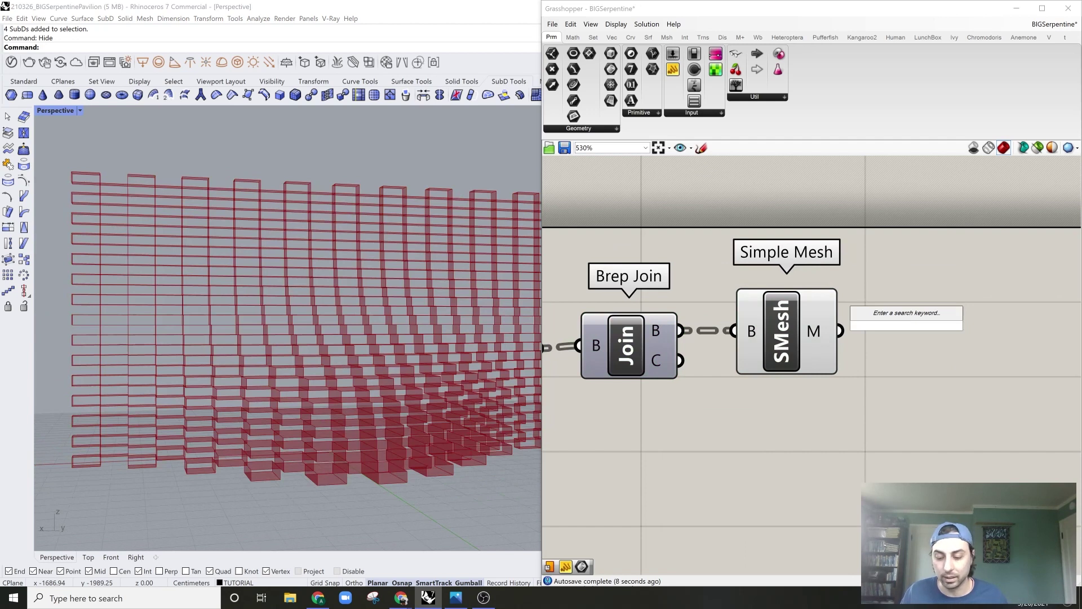
pyautogui.write('offs')
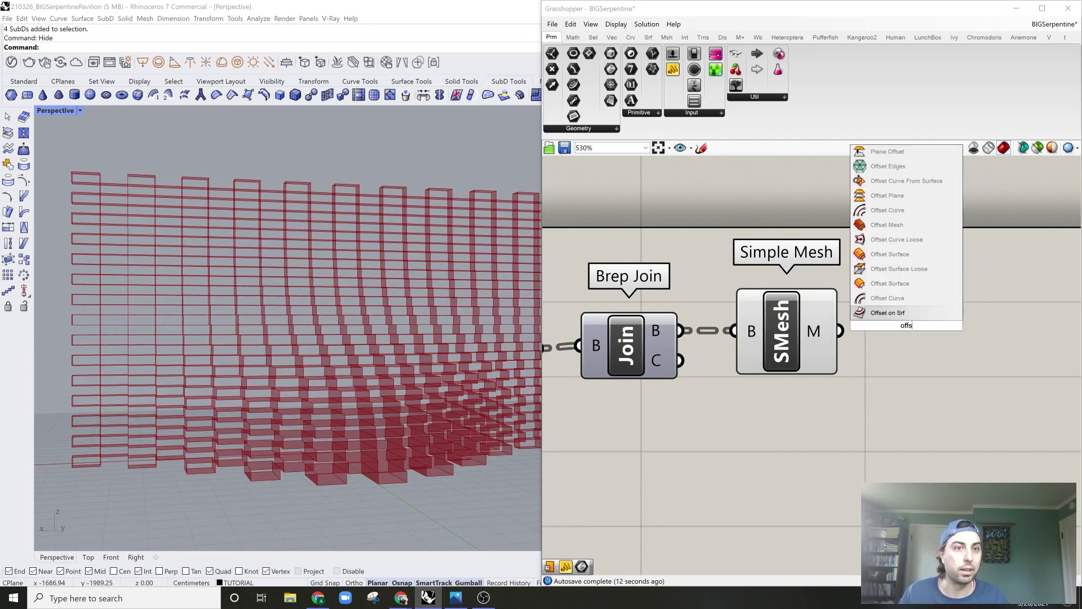
pyautogui.click(890, 180)
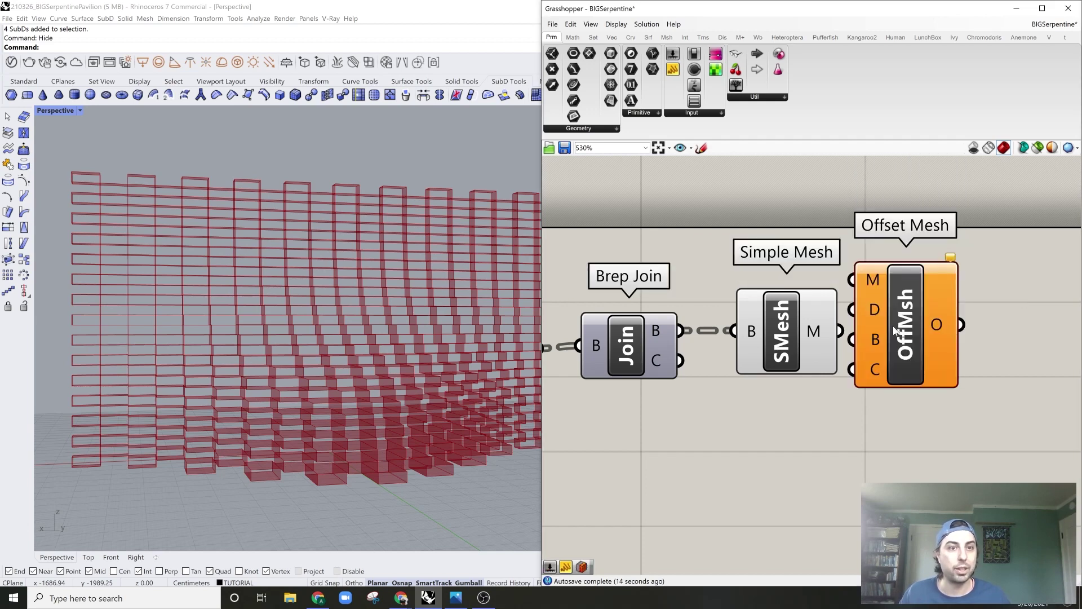
pyautogui.moveTo(904, 319); pyautogui.dragTo(938, 363)
pyautogui.moveTo(841, 331); pyautogui.dragTo(887, 325)
pyautogui.scroll(5, 307, 492)
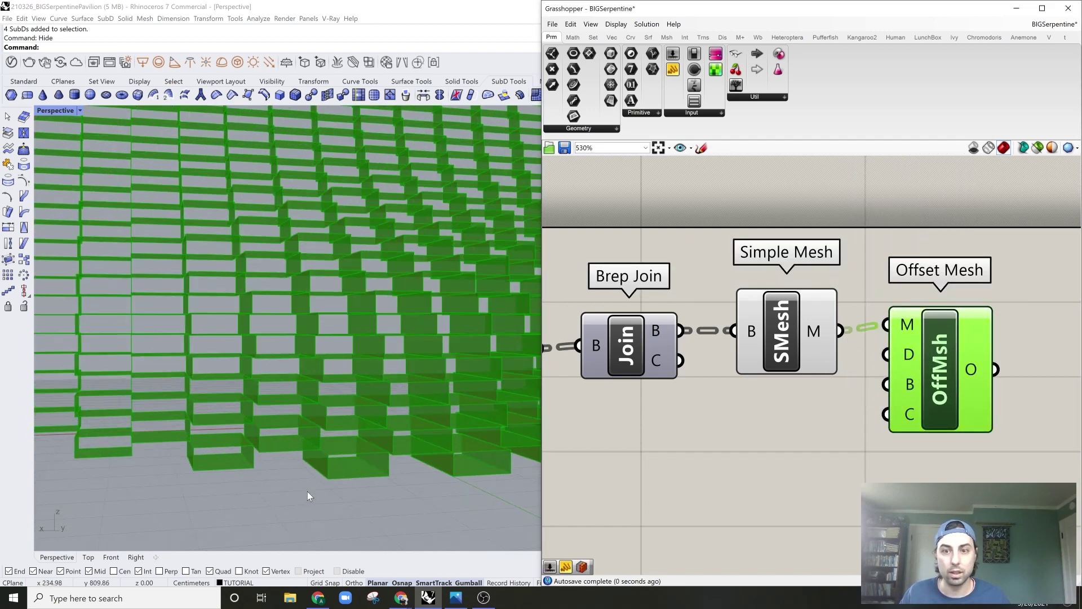
pyautogui.scroll(4, 306, 492)
pyautogui.scroll(4, 316, 428)
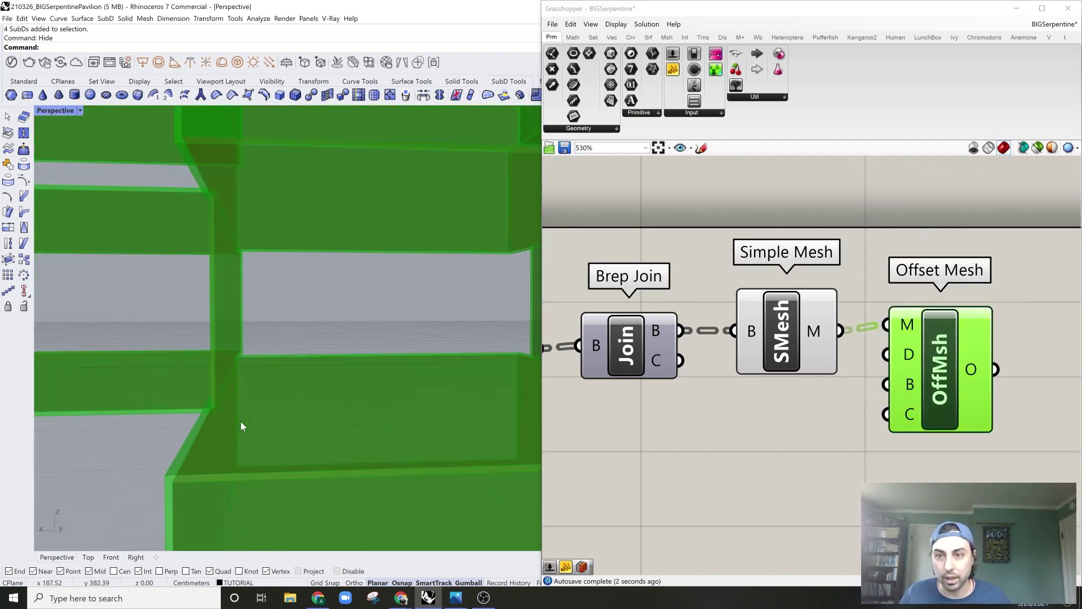
pyautogui.scroll(8, 238, 424)
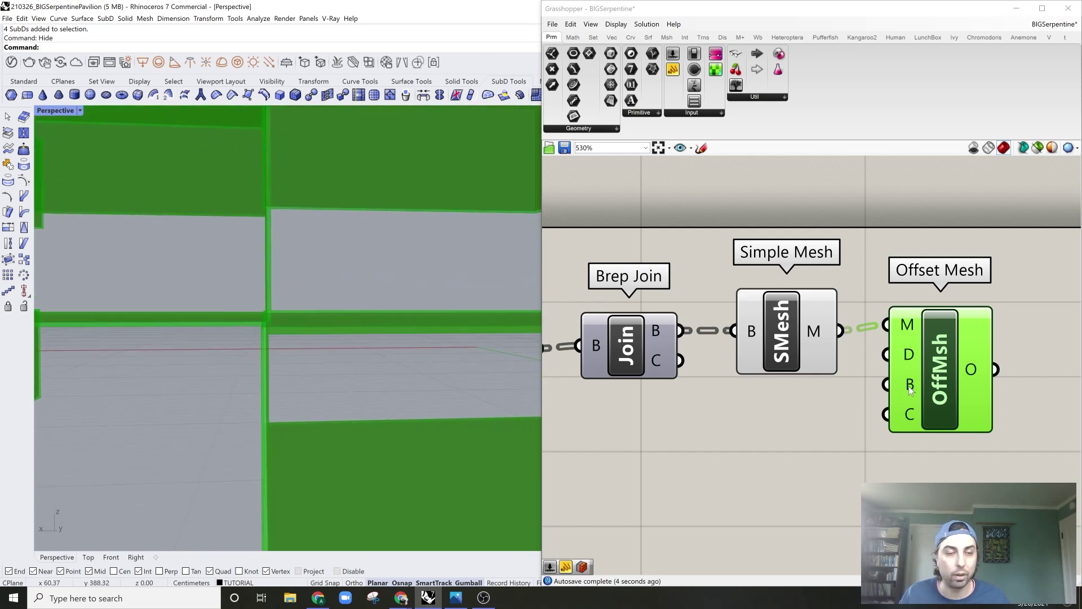
# - Add a panel holding the offset distance and connect it to the D input of the Offset Mesh component
pyautogui.doubleClick(824, 437)
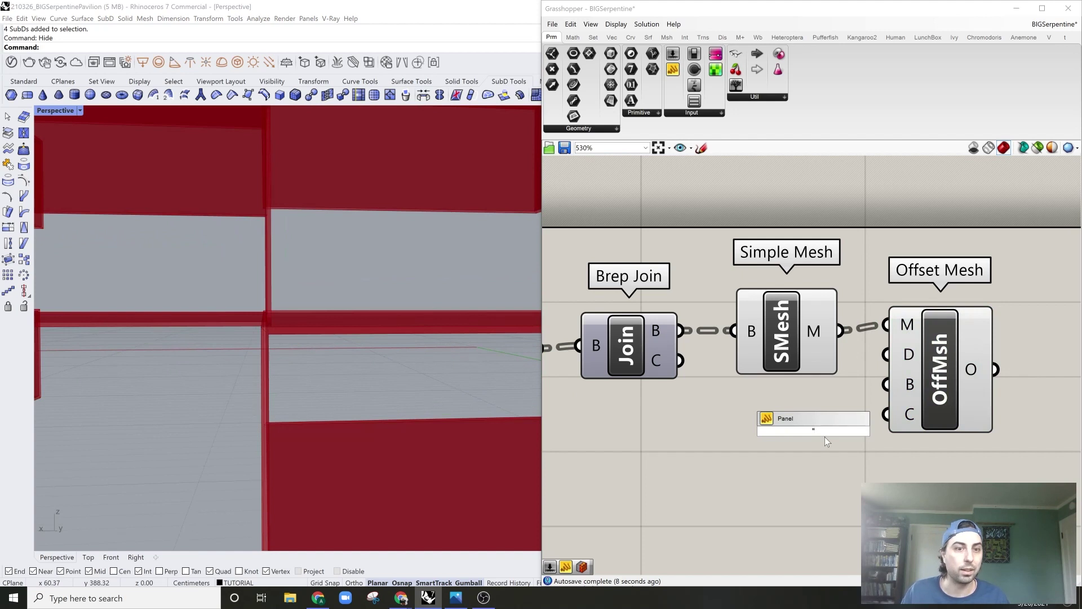
pyautogui.press('Return')
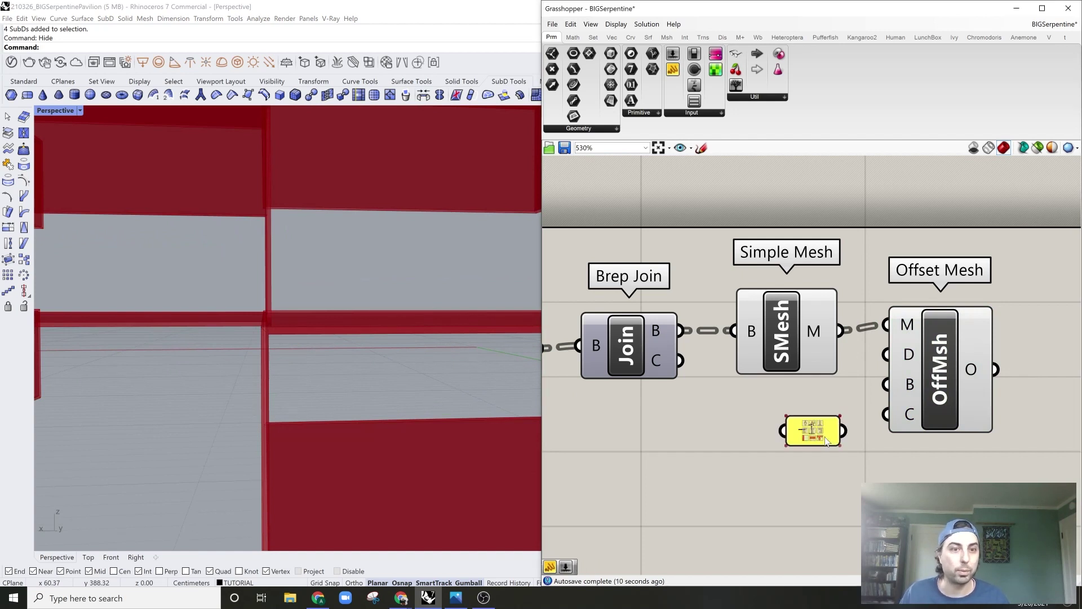
pyautogui.moveTo(844, 431); pyautogui.dragTo(883, 354)
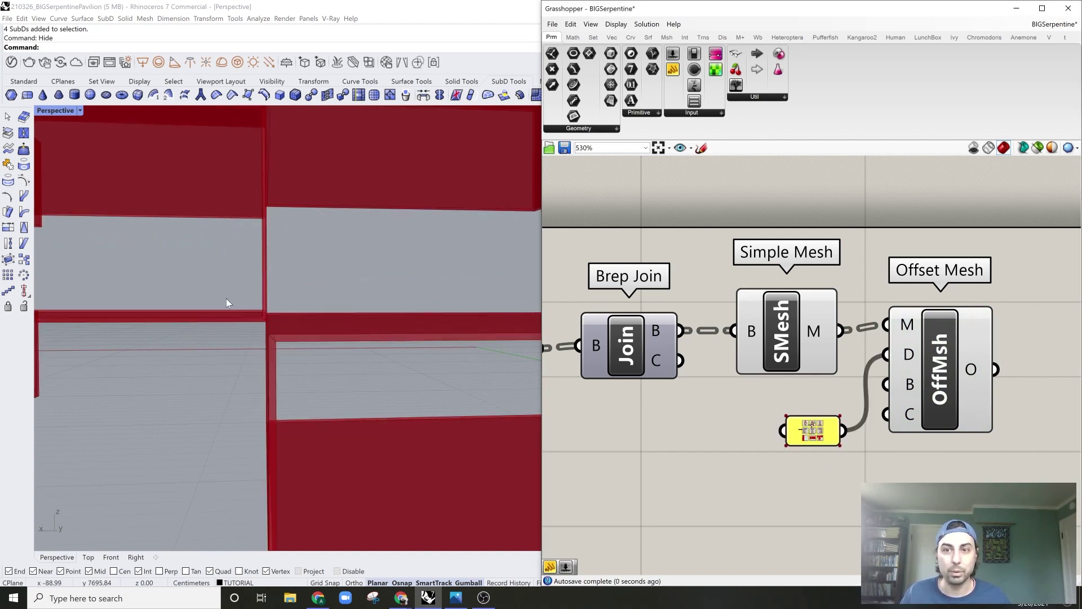
pyautogui.click(954, 360)
pyautogui.moveTo(915, 370); pyautogui.dragTo(758, 372, button='right')
pyautogui.scroll(-1, 789, 366)
pyautogui.scroll(-1, 614, 338)
pyautogui.scroll(-10, 451, 353)
pyautogui.moveTo(437, 351); pyautogui.dragTo(382, 343, button='right')
# - Turn off the preview of the Simple Mesh component and examine the Offset Mesh blocks across the whole wall
pyautogui.click(673, 322)
pyautogui.middleClick(681, 226)
pyautogui.click(712, 244)
pyautogui.moveTo(297, 358); pyautogui.dragTo(344, 366, button='right')
pyautogui.click(779, 366)
pyautogui.scroll(-3, 330, 321)
pyautogui.moveTo(331, 322); pyautogui.dragTo(443, 320, button='right')
pyautogui.scroll(-6, 788, 323)
pyautogui.scroll(2, 720, 370)
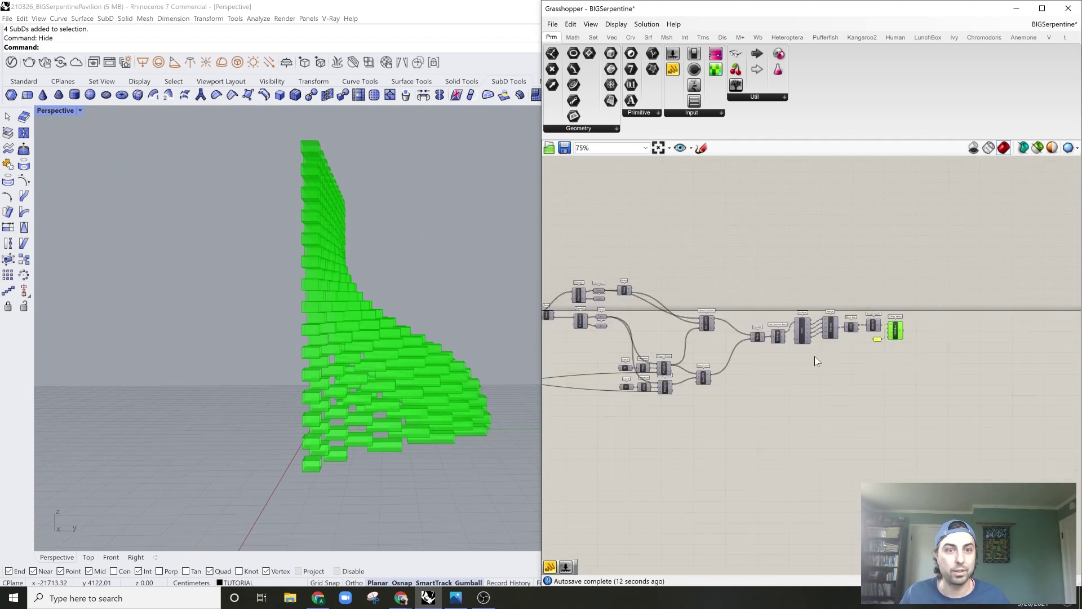
# - Move the Area component fed by the first Geometry parameter beside the Move To Point component
pyautogui.scroll(-2, 755, 380)
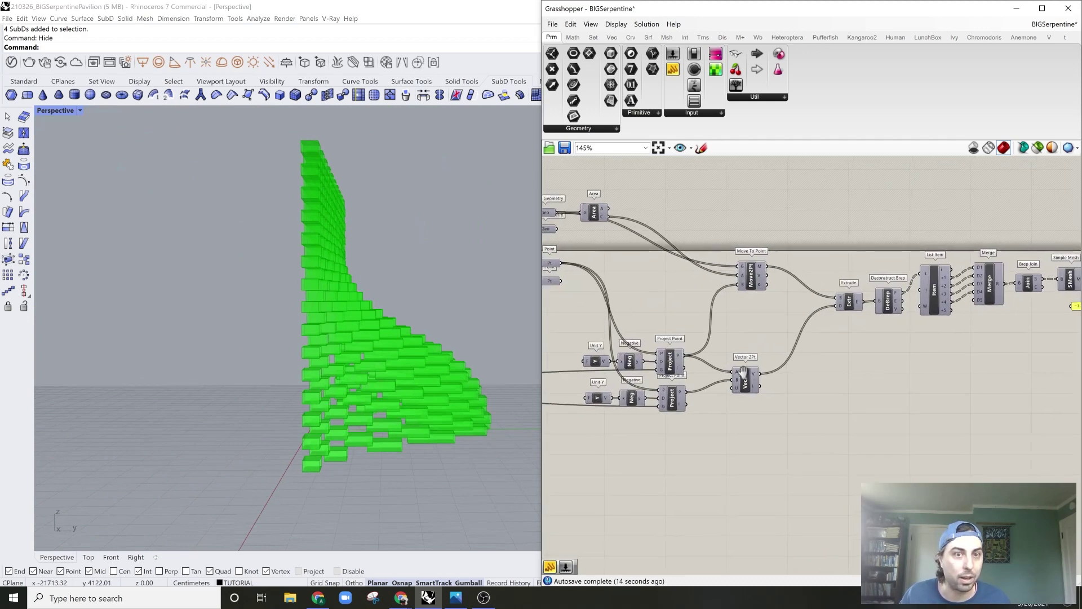
pyautogui.scroll(5, 666, 360)
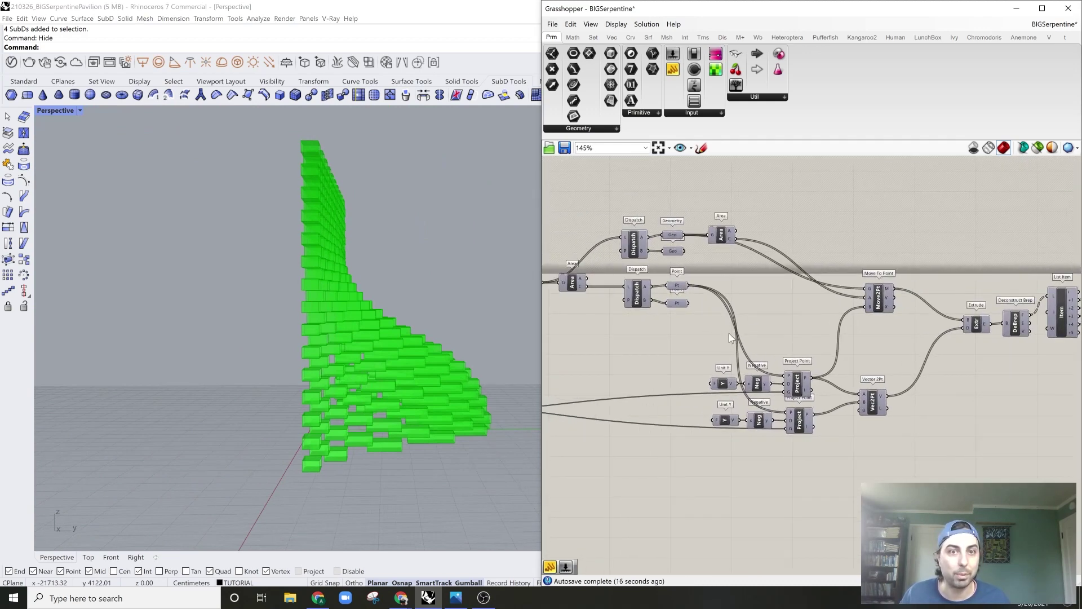
pyautogui.scroll(3, 729, 221)
pyautogui.moveTo(731, 225); pyautogui.dragTo(786, 247)
pyautogui.moveTo(861, 290); pyautogui.dragTo(997, 361)
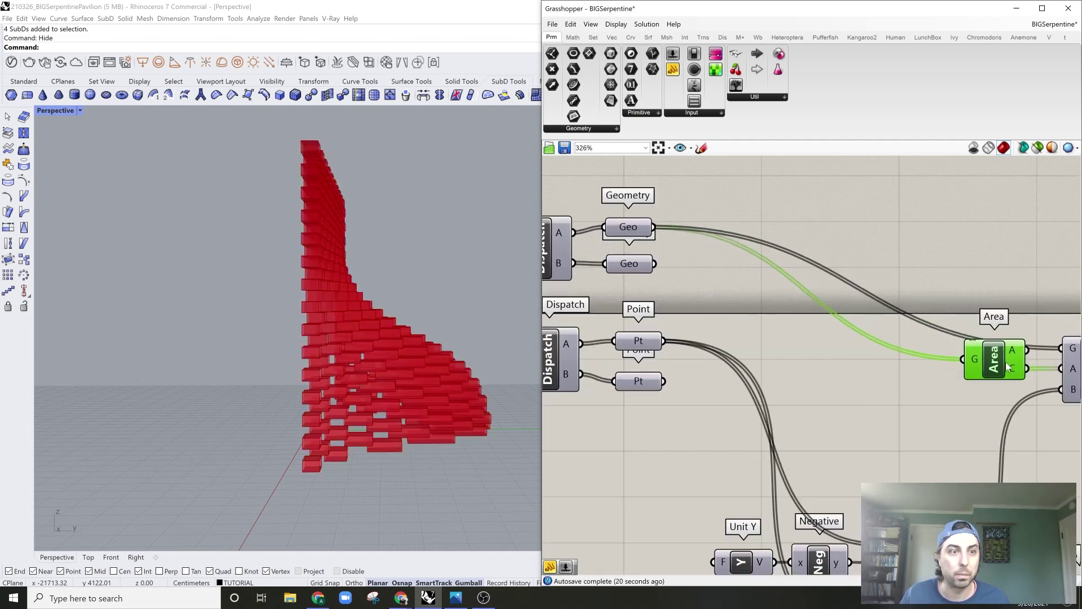
pyautogui.scroll(-4, 894, 395)
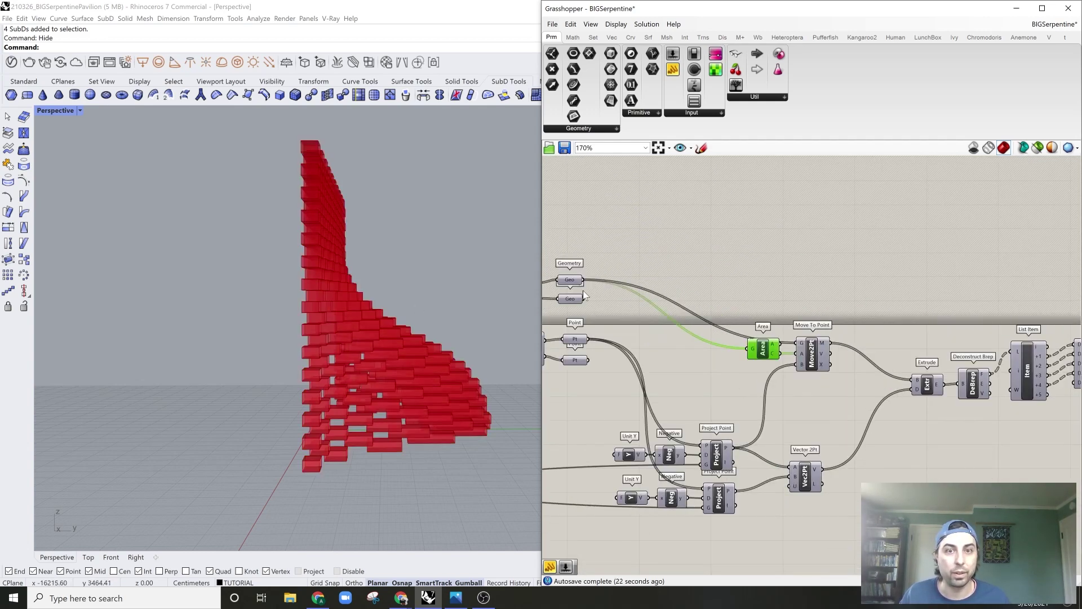
# - Duplicate the whole component chain from Unit Y and Area through Offset Mesh and place the copy below the original
pyautogui.scroll(-5, 603, 339)
pyautogui.moveTo(875, 301); pyautogui.dragTo(638, 451)
pyautogui.scroll(1, 644, 425)
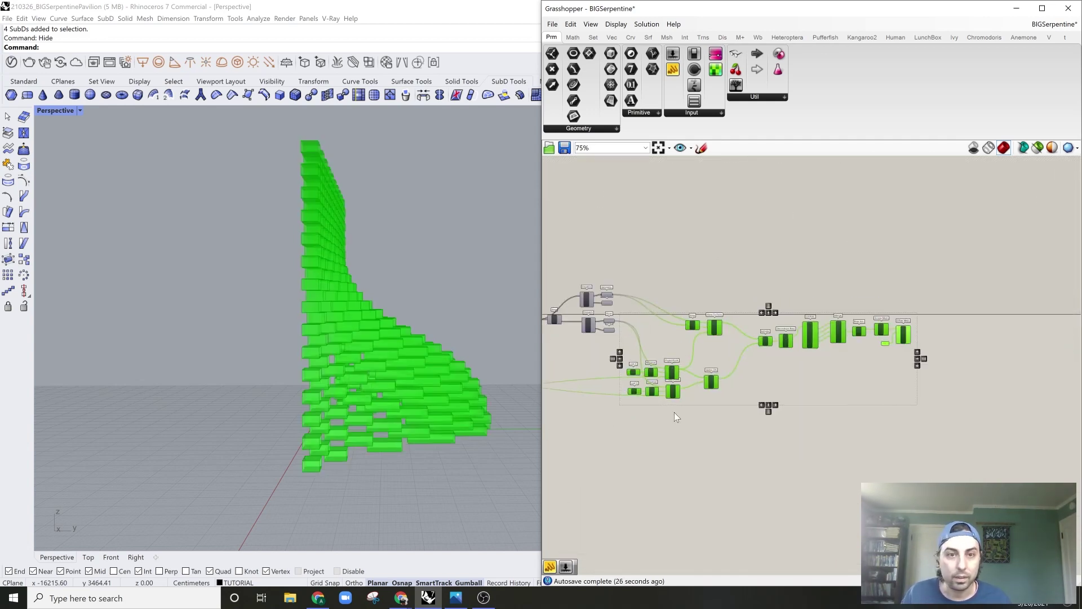
pyautogui.keyDown('alt'); pyautogui.moveTo(676, 400); pyautogui.dragTo(680, 488); pyautogui.keyUp('alt')
# - Duplicate the two SubD parameters and place the copies below the originals
pyautogui.moveTo(630, 420); pyautogui.dragTo(828, 427, button='right')
pyautogui.scroll(2, 629, 434)
pyautogui.click(622, 433)
pyautogui.scroll(3, 586, 389)
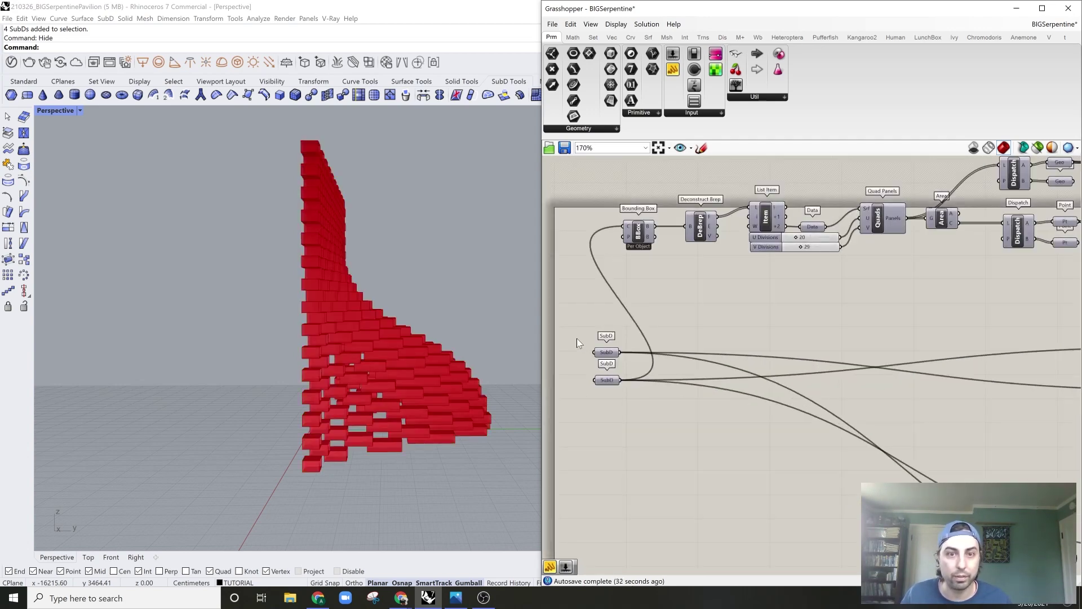
pyautogui.moveTo(576, 338); pyautogui.dragTo(630, 421)
pyautogui.scroll(1, 619, 416)
pyautogui.keyDown('alt'); pyautogui.moveTo(606, 378); pyautogui.dragTo(610, 490); pyautogui.keyUp('alt')
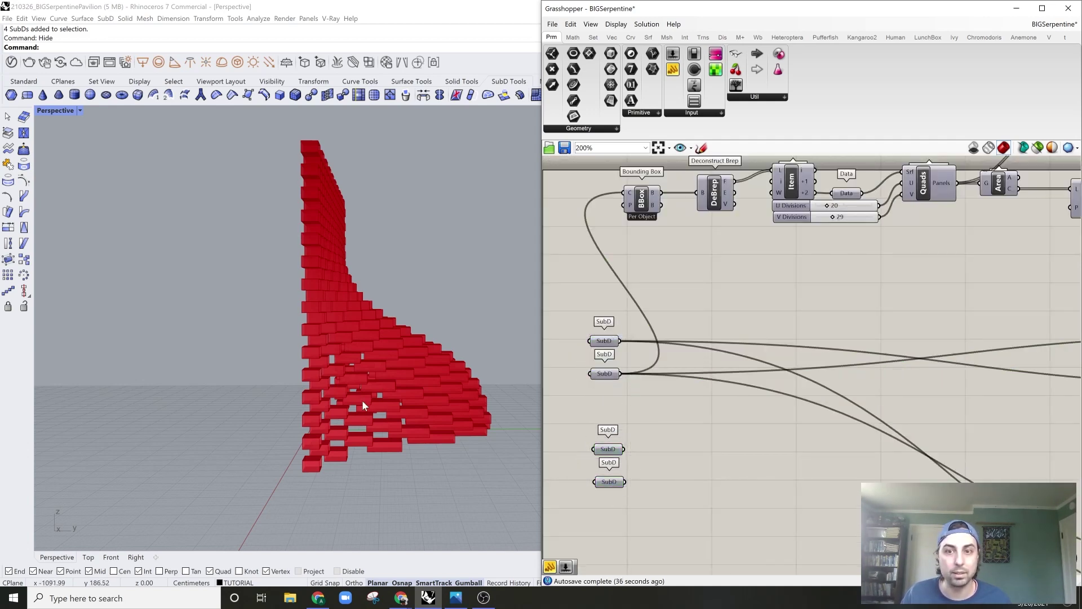
# - Show the hidden SubD walls in Rhino and restrict the Grasshopper preview to selected components
pyautogui.write('Show')
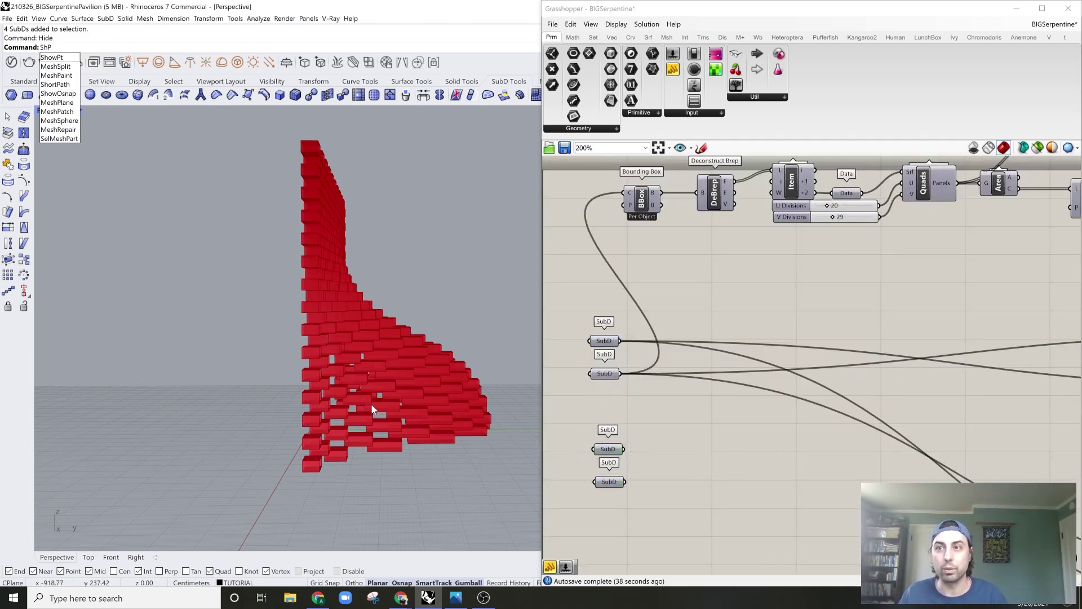
pyautogui.press('Return')
pyautogui.click(265, 417)
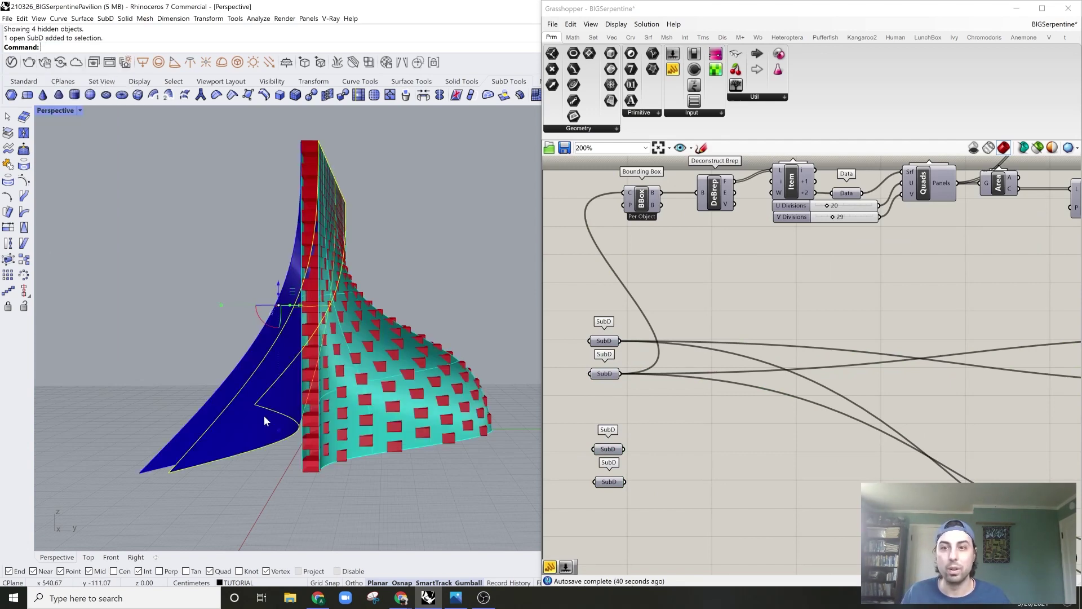
pyautogui.scroll(5, 197, 398)
pyautogui.click(604, 341)
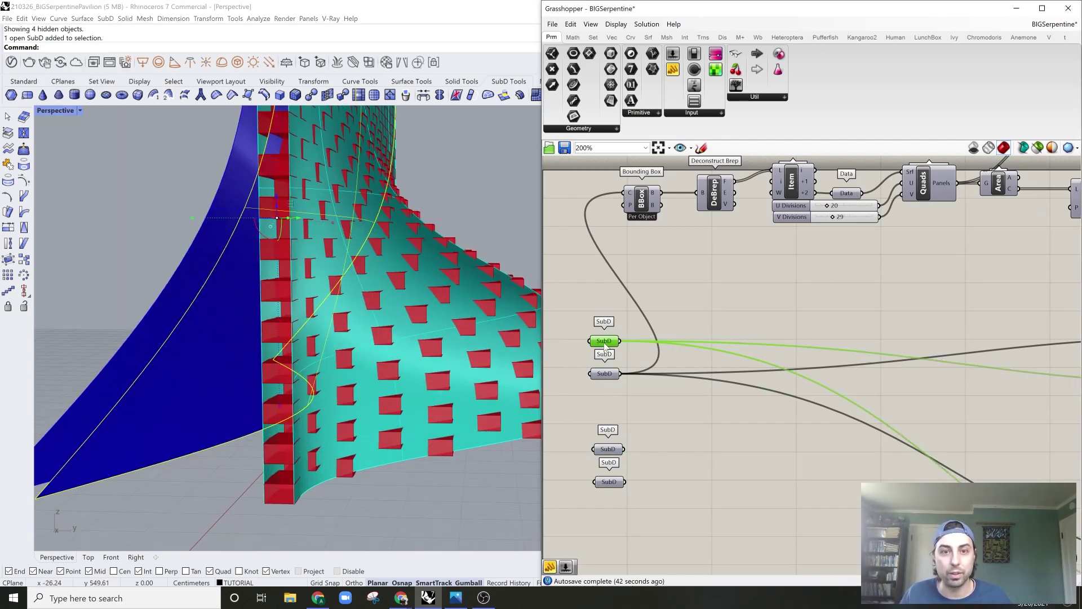
pyautogui.click(1038, 147)
# - Check which wall surface each of the two original SubD parameters references
pyautogui.click(281, 462)
pyautogui.click(614, 340)
pyautogui.click(613, 341)
pyautogui.click(609, 371)
pyautogui.click(609, 371)
# - Assign one surface of the opposite blue wall to the upper copied SubD parameter with Set one SubD
pyautogui.click(107, 385)
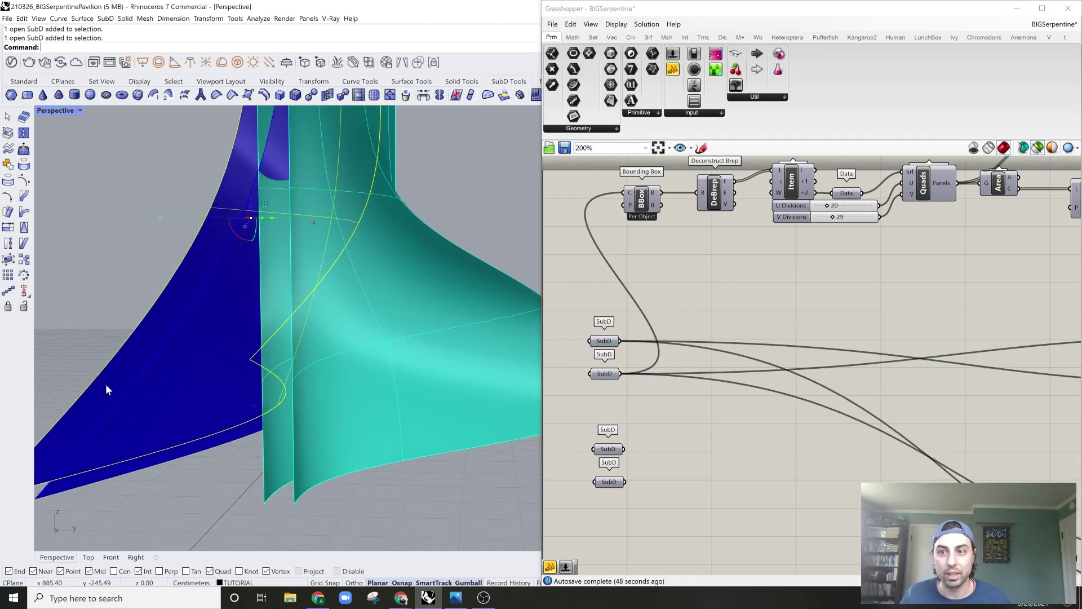
pyautogui.scroll(2, 624, 445)
pyautogui.click(597, 453)
pyautogui.rightClick(597, 454)
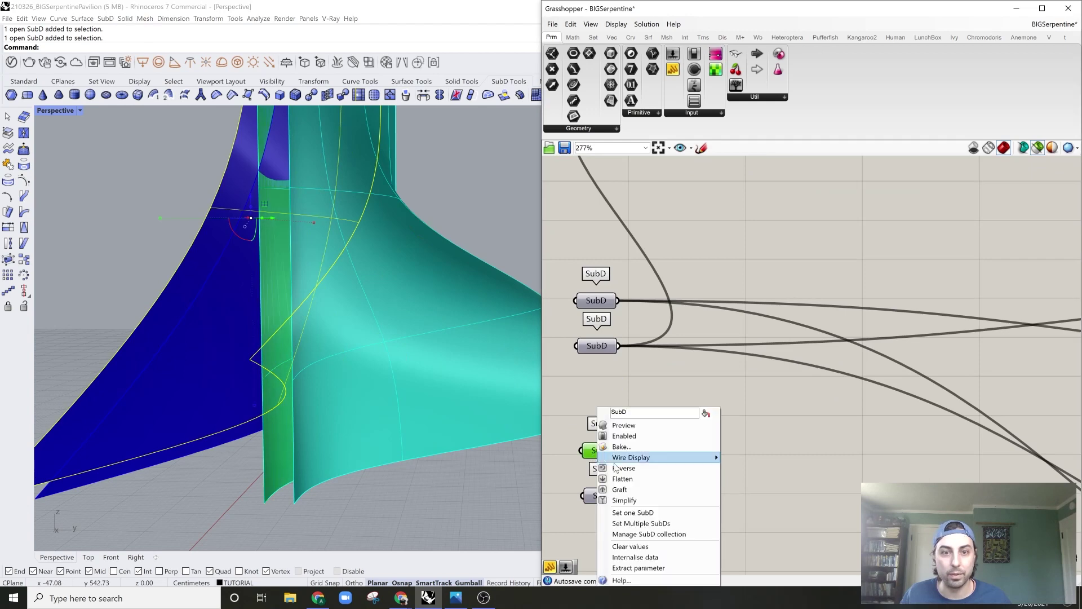
pyautogui.click(641, 513)
pyautogui.click(665, 496)
# - Assign the opposite wall's other surface to the lower copied SubD parameter with Set one SubD
pyautogui.click(213, 442)
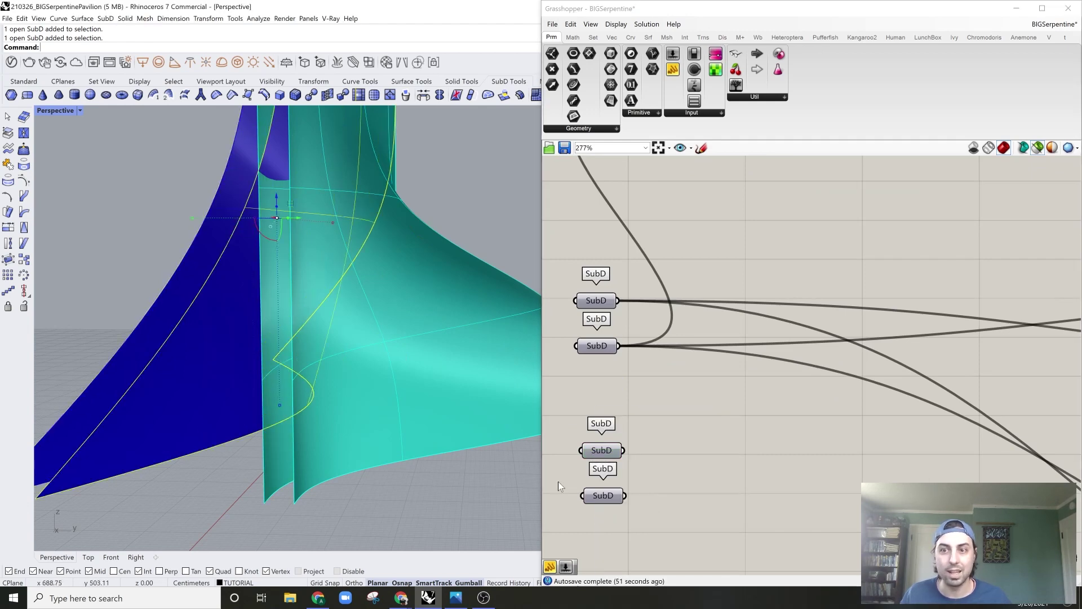
pyautogui.rightClick(597, 498)
pyautogui.click(631, 513)
pyautogui.moveTo(619, 433); pyautogui.dragTo(585, 526)
pyautogui.click(727, 411)
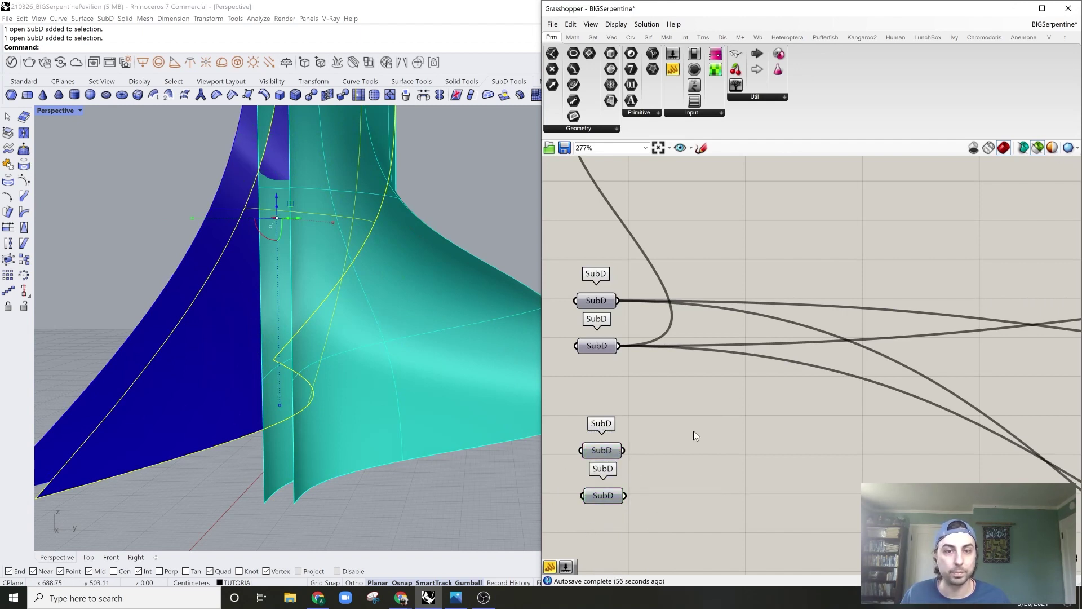
pyautogui.click(309, 525)
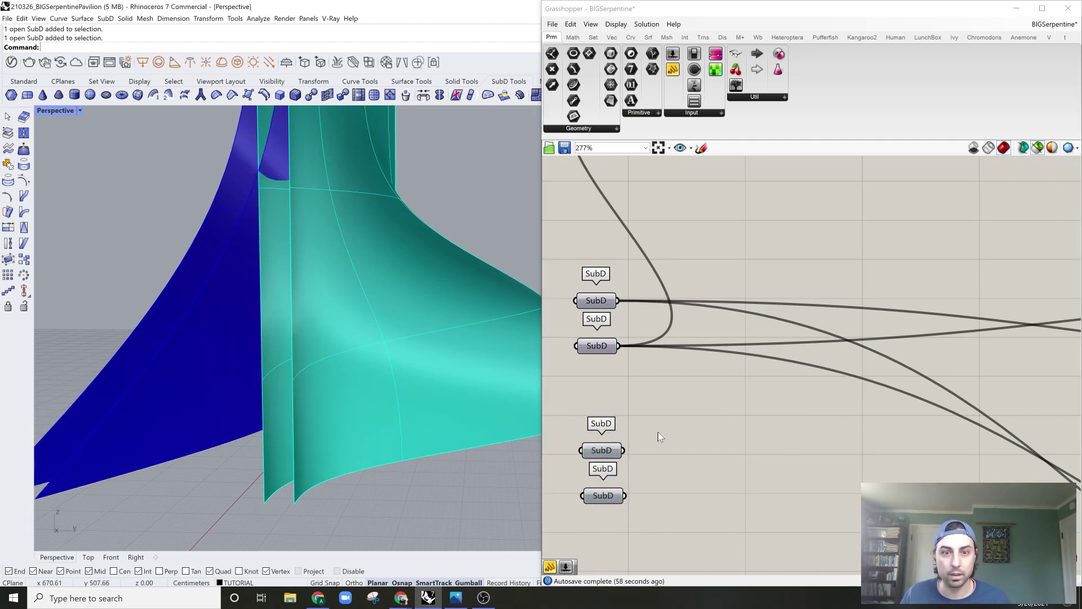
# - Hide all four SubD wall surfaces in the Rhino viewport
pyautogui.click(601, 450)
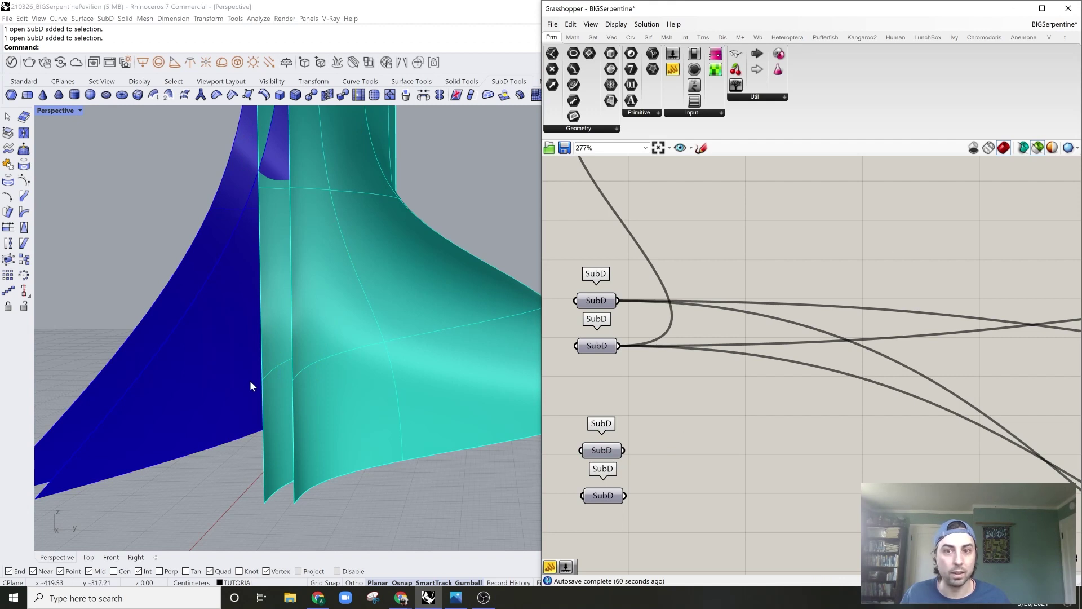
pyautogui.moveTo(494, 155); pyautogui.dragTo(167, 229)
pyautogui.hotkey('ctrl', 'h')
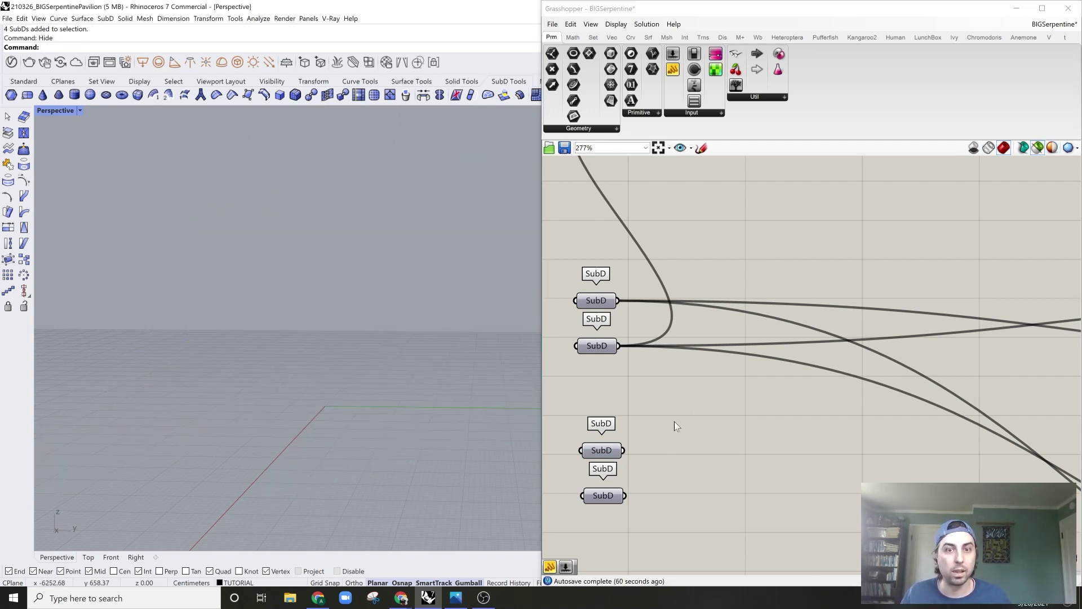
pyautogui.click(611, 450)
pyautogui.click(677, 435)
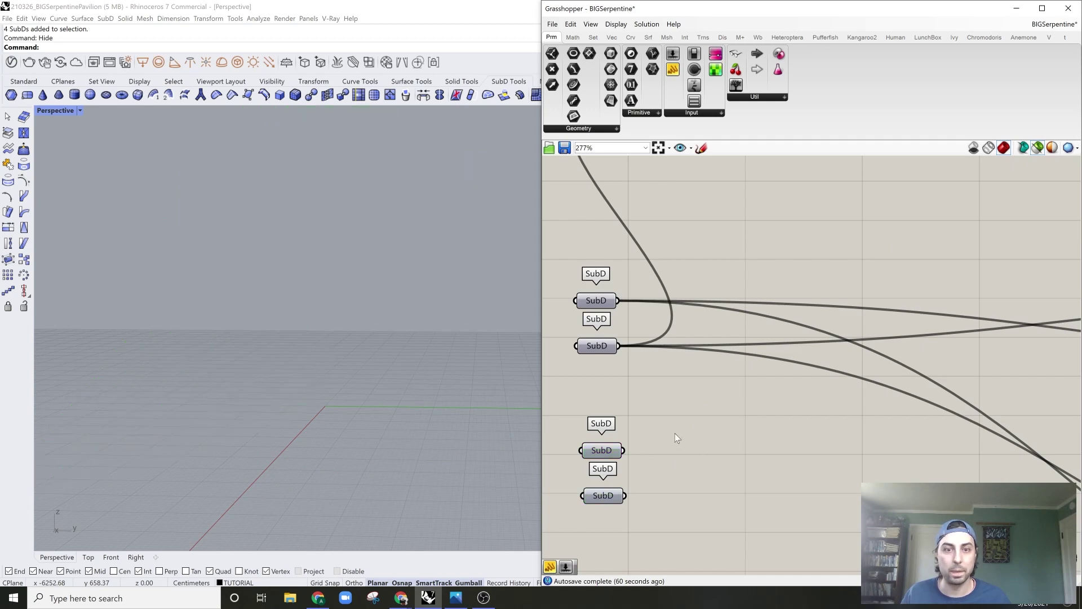
# - Rewire the copied Project Point components, feeding the lower one from the first copied SubD and the upper one from the second
pyautogui.scroll(-5, 682, 429)
pyautogui.moveTo(687, 437); pyautogui.dragTo(702, 439, button='right')
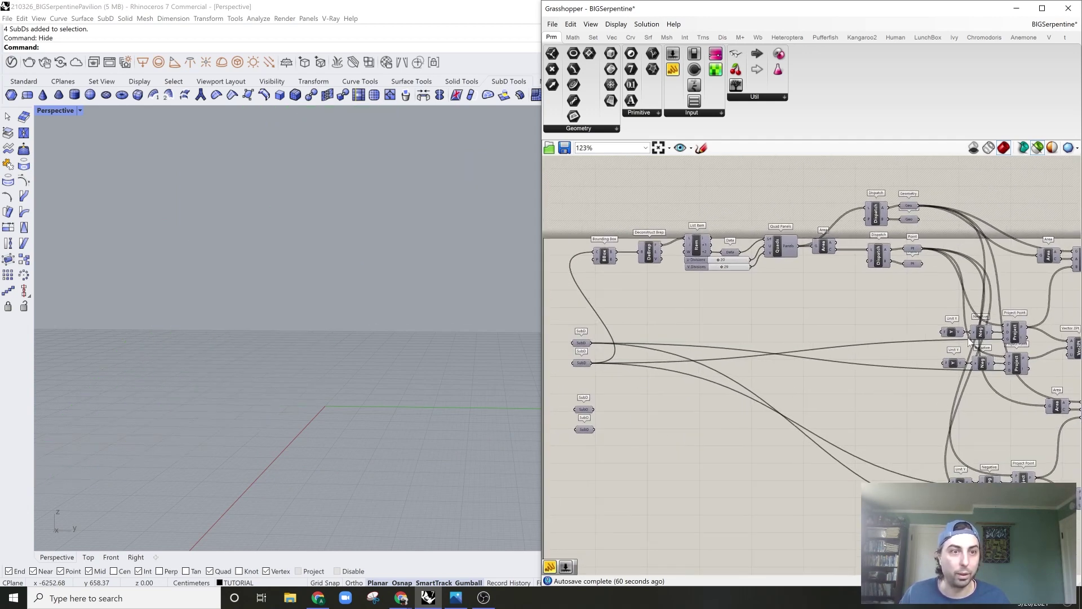
pyautogui.click(582, 344)
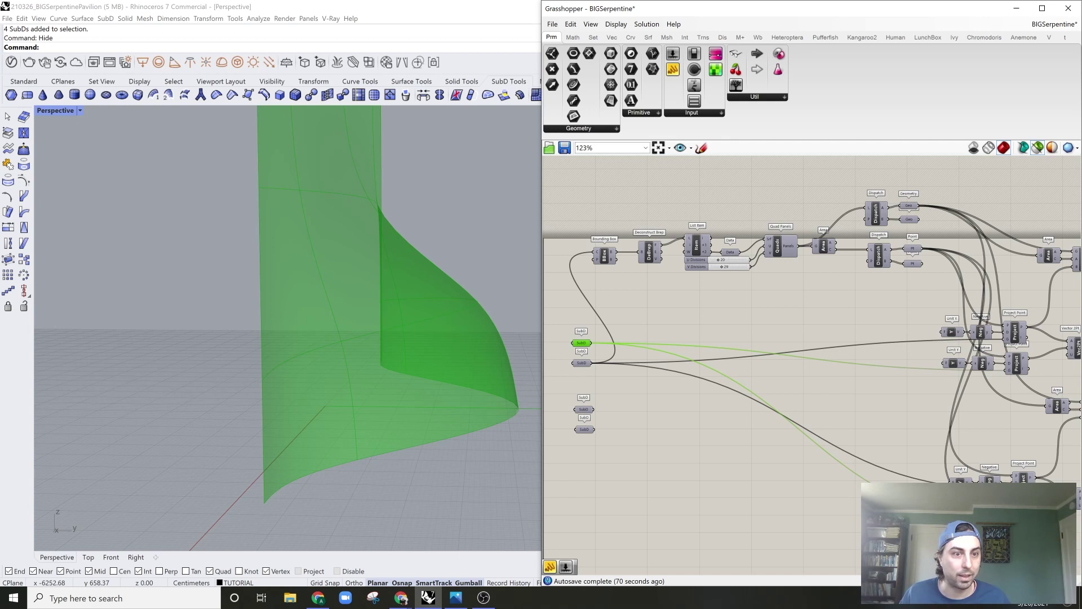
pyautogui.moveTo(594, 411); pyautogui.dragTo(1015, 521)
pyautogui.moveTo(595, 430); pyautogui.dragTo(1014, 490)
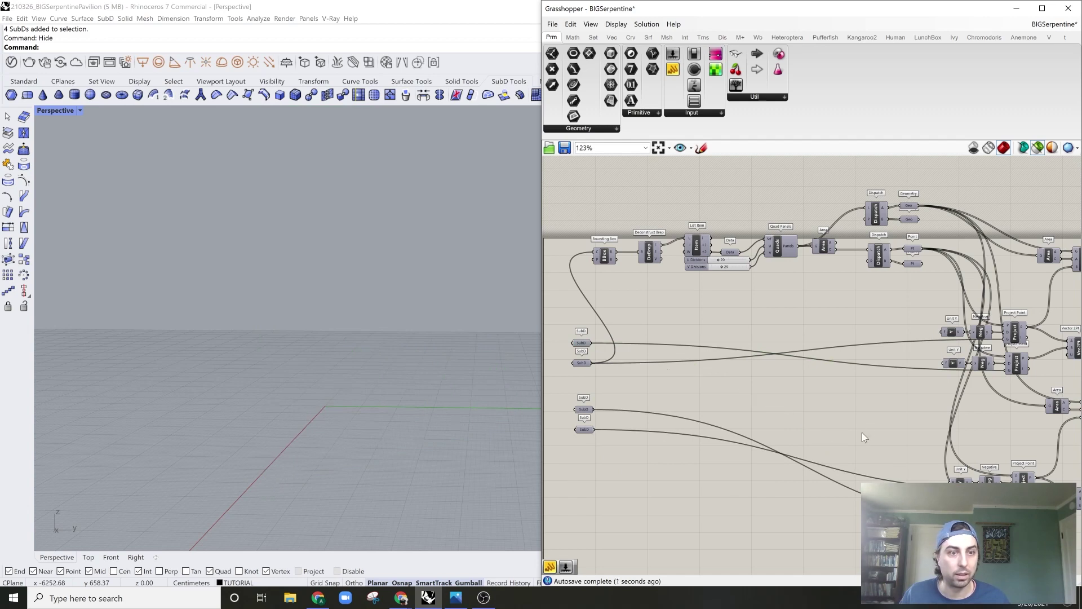
# - Replace the point source of both copied Project Point components with the second Point parameter from Dispatch's B output
pyautogui.moveTo(985, 427); pyautogui.dragTo(898, 432, button='right')
pyautogui.moveTo(850, 396); pyautogui.dragTo(914, 396, button='right')
pyautogui.scroll(3, 827, 201)
pyautogui.moveTo(815, 201); pyautogui.dragTo(741, 202, button='right')
pyautogui.scroll(-1, 743, 208)
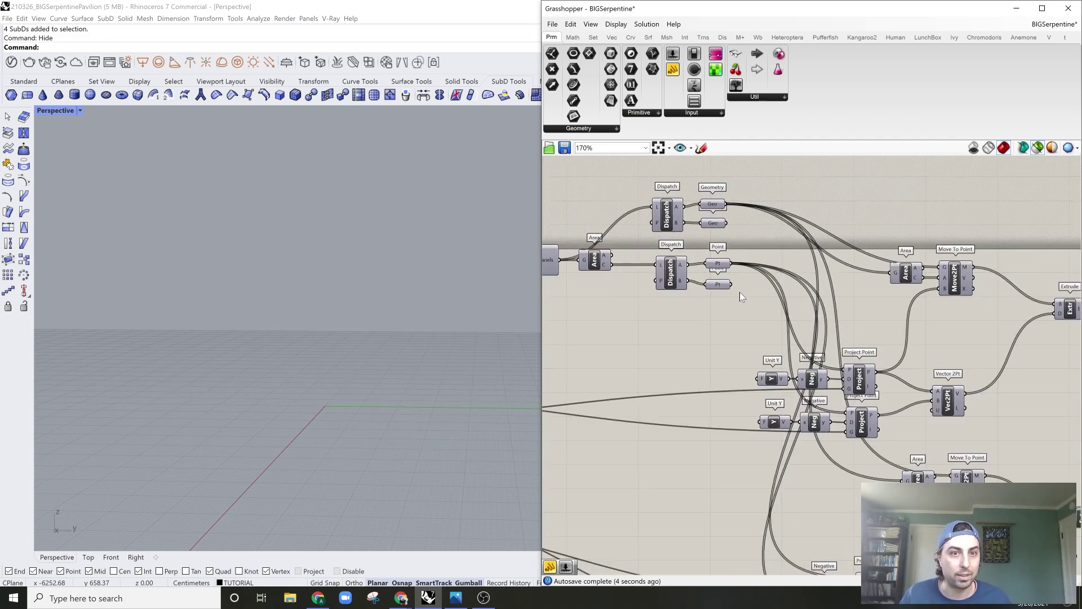
pyautogui.moveTo(740, 292); pyautogui.dragTo(722, 246, button='right')
pyautogui.click(670, 206)
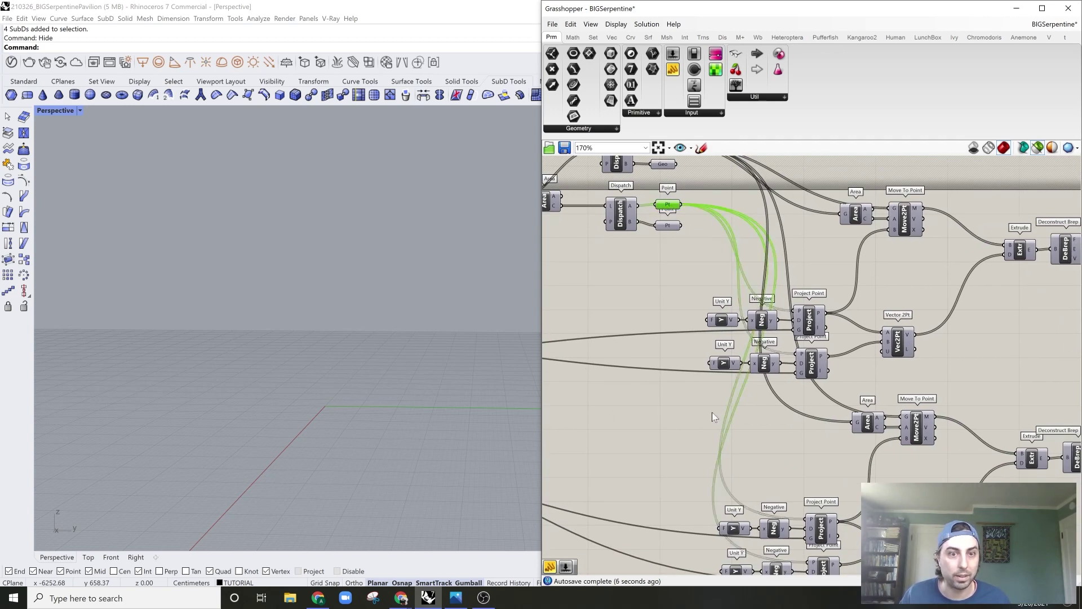
pyautogui.scroll(2, 787, 510)
pyautogui.scroll(-2, 805, 523)
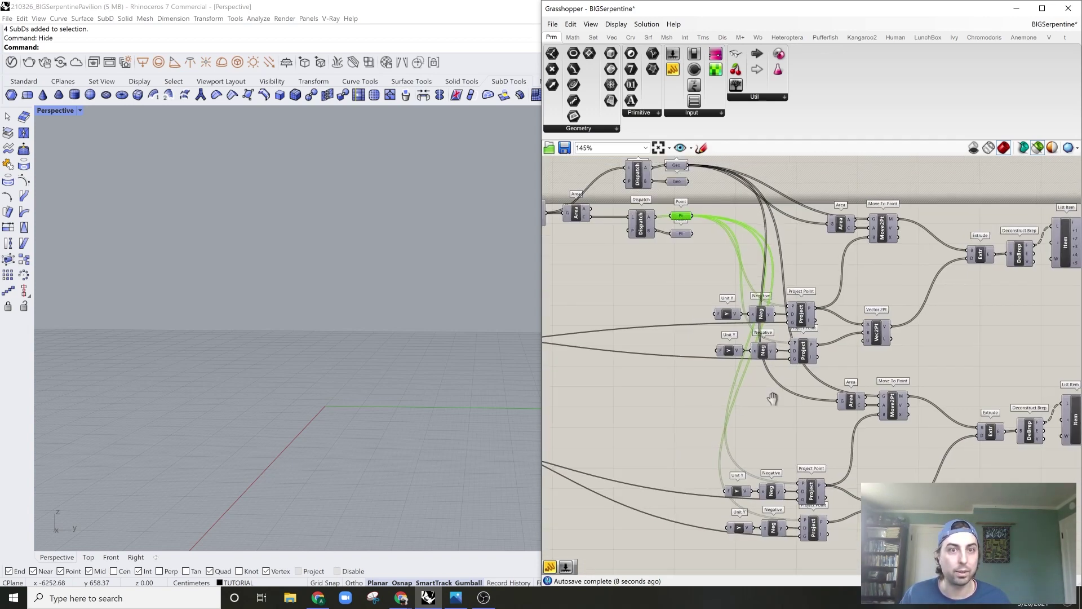
pyautogui.click(685, 255)
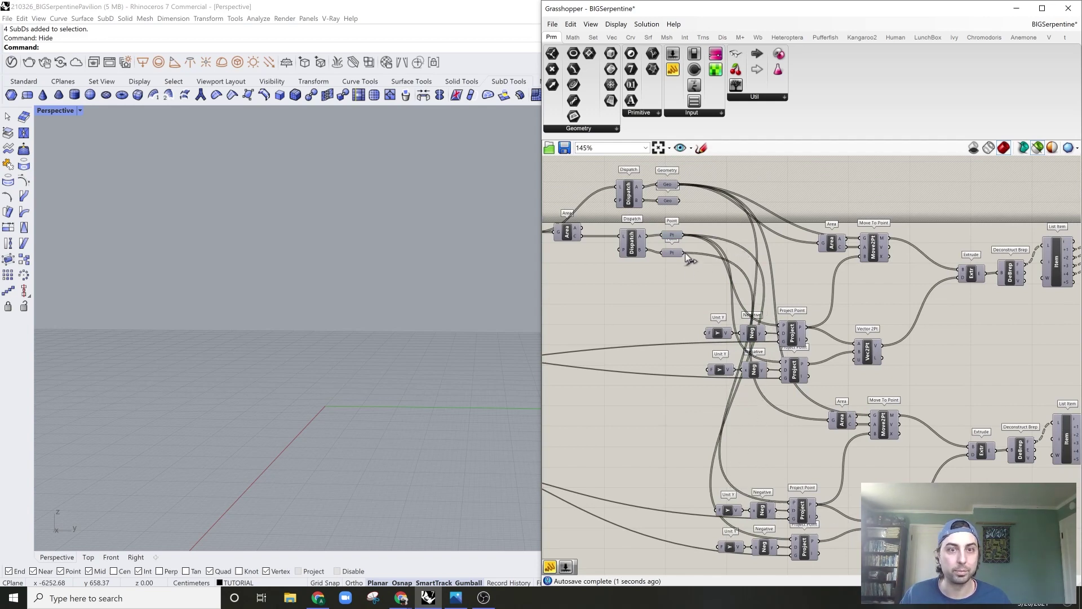
pyautogui.moveTo(685, 253); pyautogui.dragTo(795, 541)
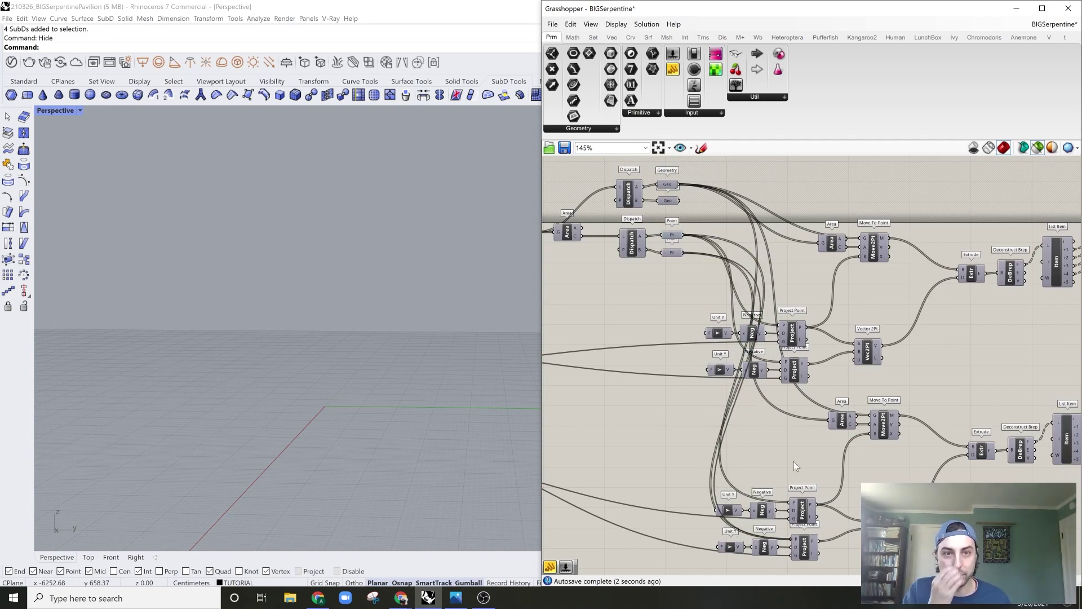
# - Shift the copied Area and Move To Point components down and connect the second Geometry parameter to both their G inputs
pyautogui.moveTo(845, 370); pyautogui.dragTo(803, 390, button='right')
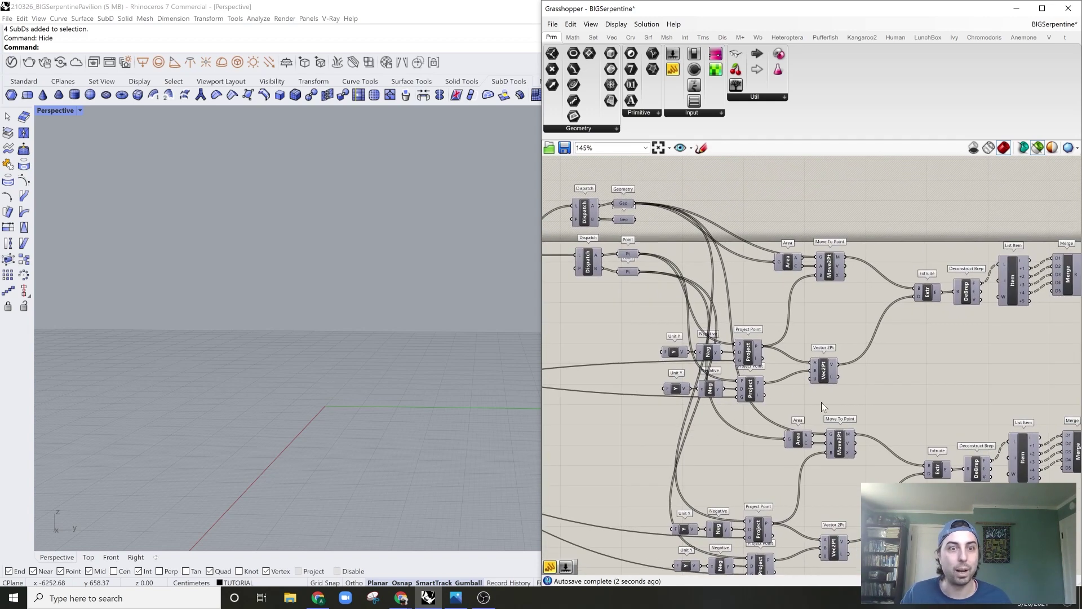
pyautogui.moveTo(886, 425); pyautogui.dragTo(839, 473)
pyautogui.click(687, 226)
pyautogui.click(627, 204)
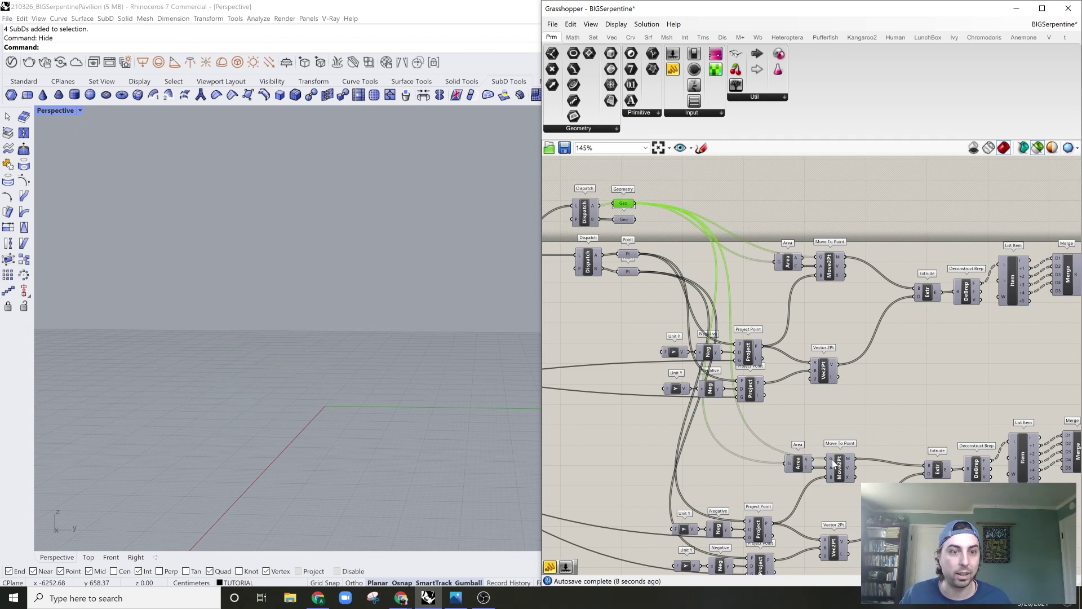
pyautogui.click(652, 235)
pyautogui.moveTo(637, 220); pyautogui.dragTo(780, 464)
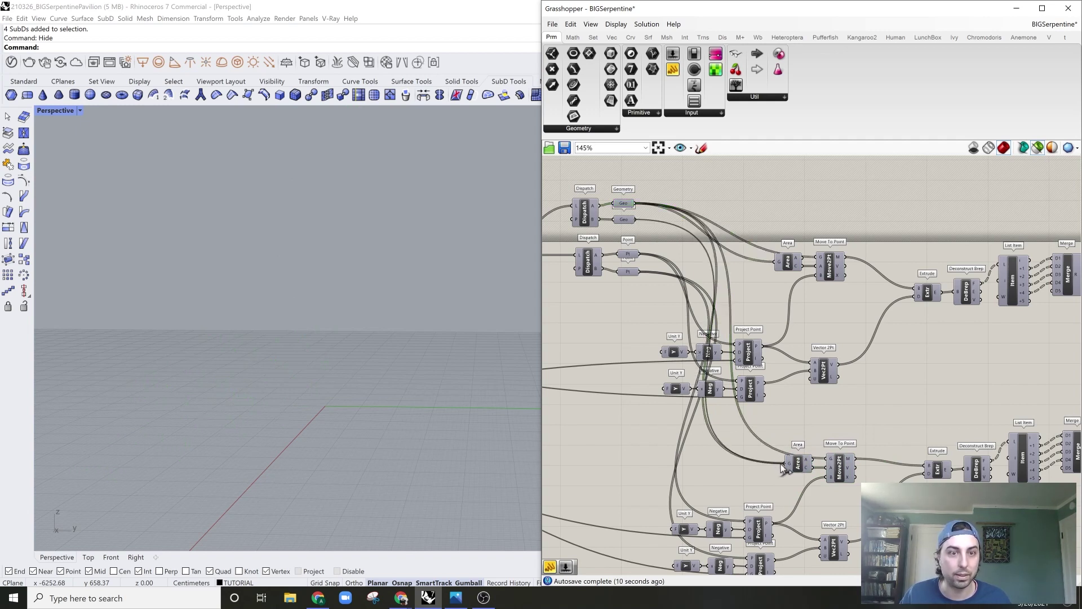
pyautogui.moveTo(635, 220); pyautogui.dragTo(831, 463)
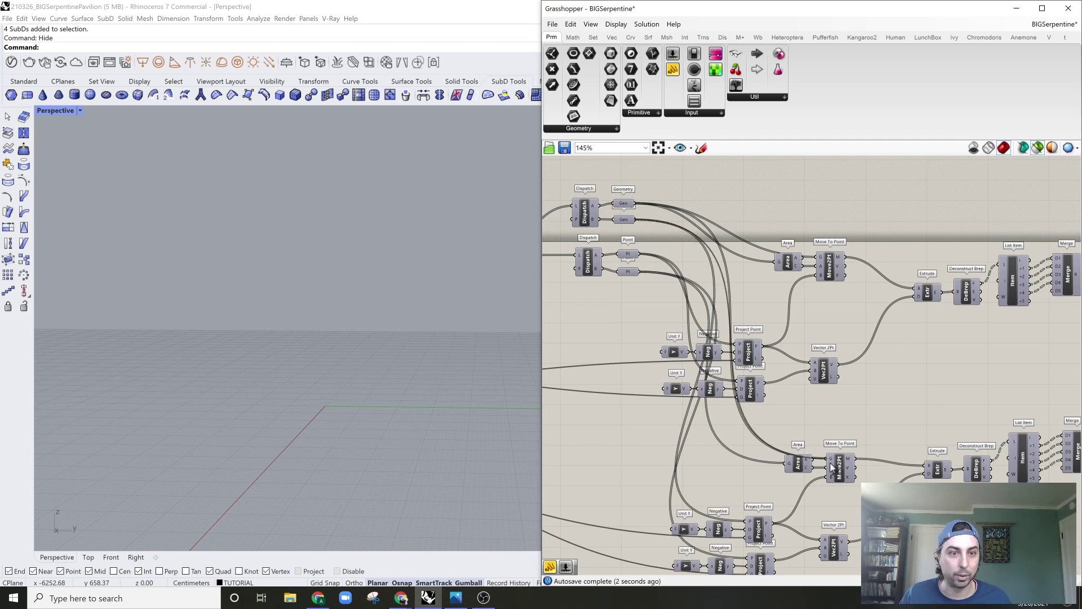
pyautogui.scroll(-3, 891, 447)
pyautogui.moveTo(953, 442); pyautogui.dragTo(833, 439, button='right')
pyautogui.scroll(3, 1025, 358)
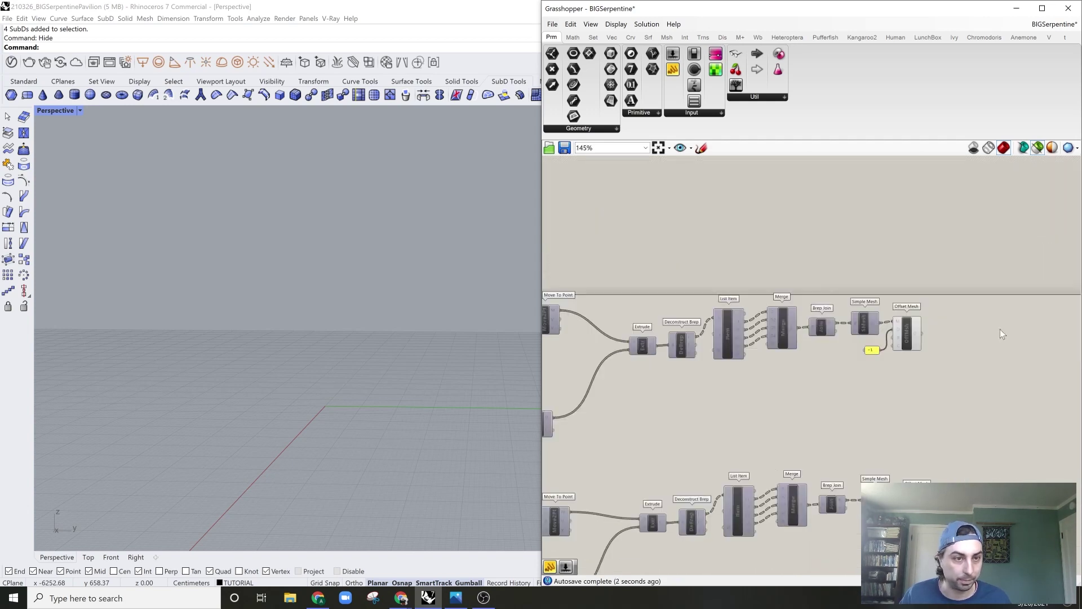
# - Turn off the selected-only preview in Grasshopper so the blocks of the whole definition display in the viewport
pyautogui.click(1041, 149)
pyautogui.scroll(-3, 319, 345)
pyautogui.moveTo(319, 345); pyautogui.dragTo(360, 288, button='right')
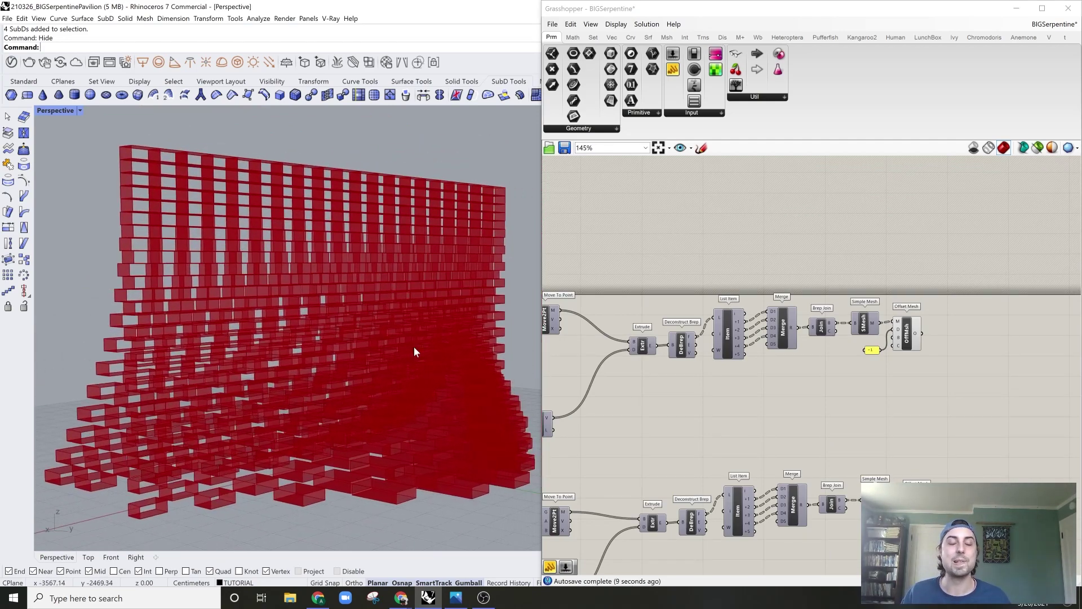
# - Add a Custom Preview component beside the upper Offset Mesh and connect the Offset Mesh output to its G input
pyautogui.moveTo(959, 344); pyautogui.dragTo(867, 323, button='right')
pyautogui.doubleClick(867, 323)
pyautogui.write('custo')
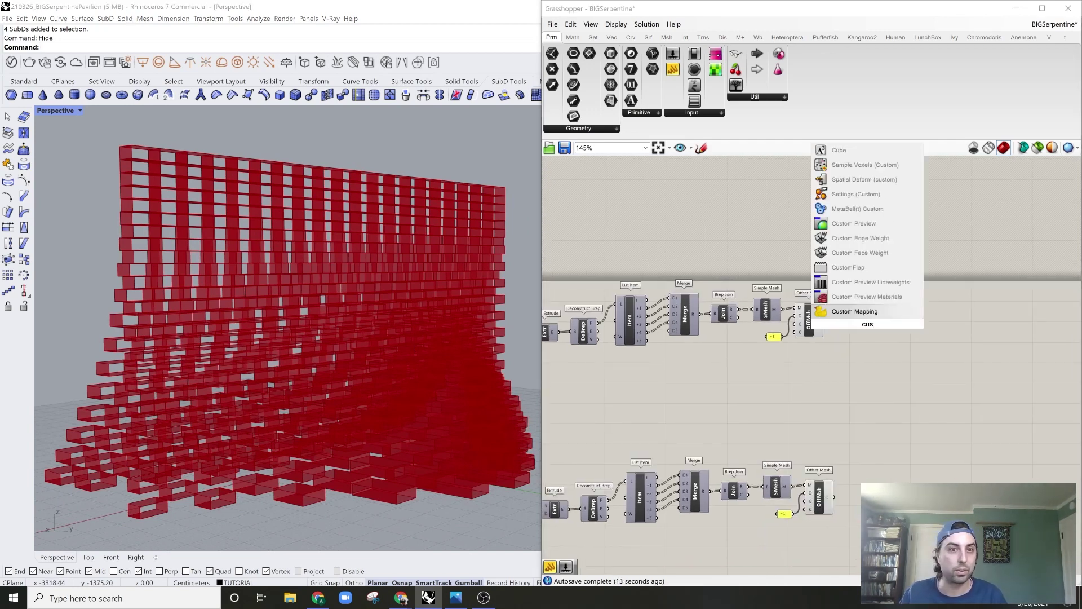
pyautogui.press('Up')
pyautogui.press('Up')
pyautogui.press('Up')
pyautogui.press('Up')
pyautogui.press('Return')
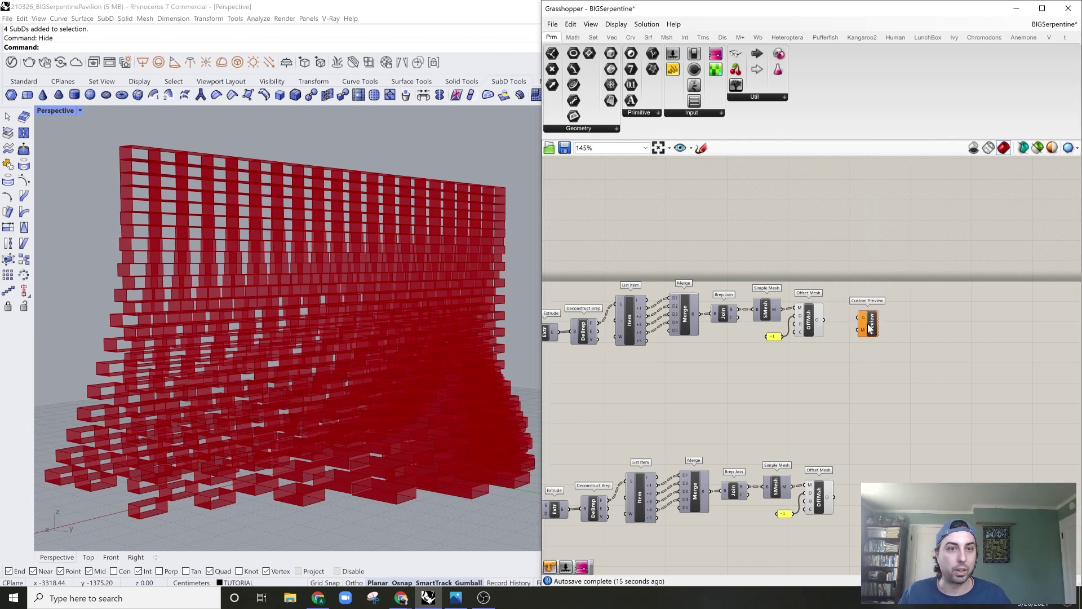
pyautogui.scroll(5, 868, 324)
pyautogui.moveTo(704, 308); pyautogui.dragTo(968, 328)
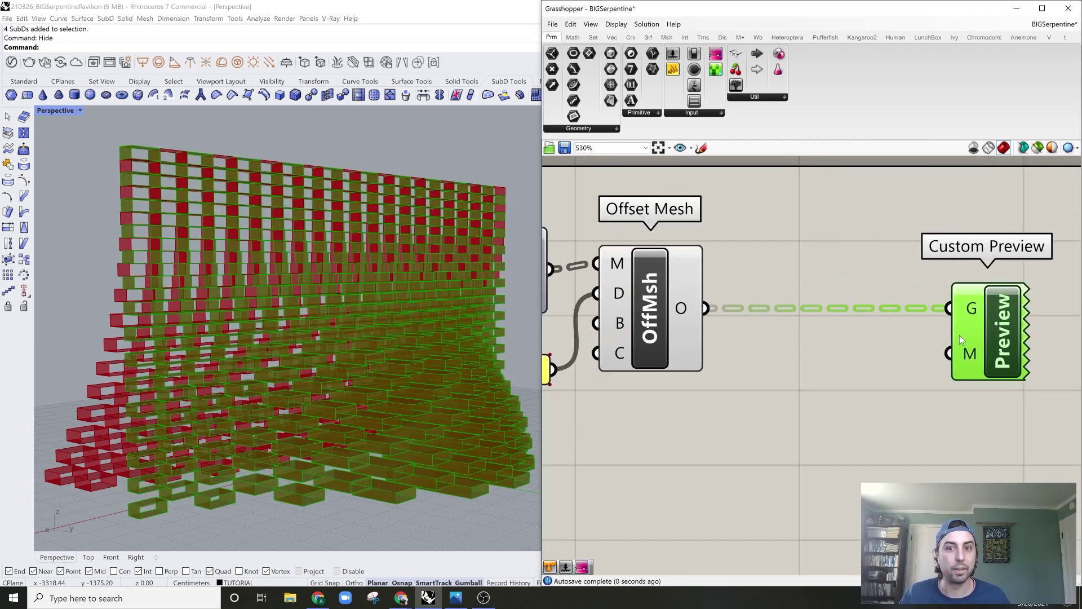
# - Add a Colour Swatch, set it to pale cyan, and connect it to the Custom Preview's M input
pyautogui.moveTo(968, 328); pyautogui.dragTo(912, 313, button='right')
pyautogui.doubleClick(824, 383)
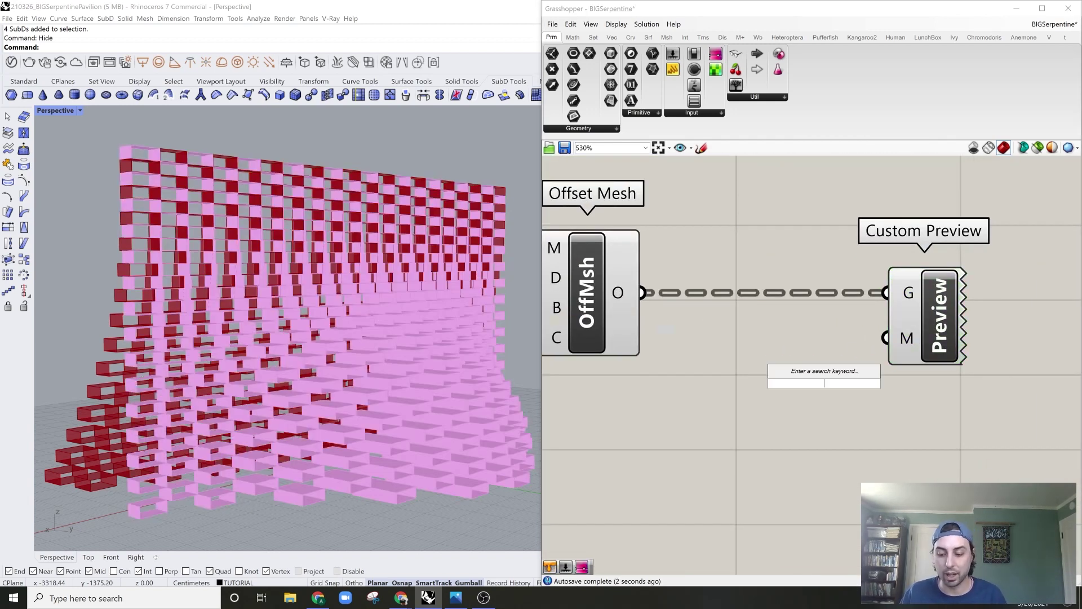
pyautogui.write('swat')
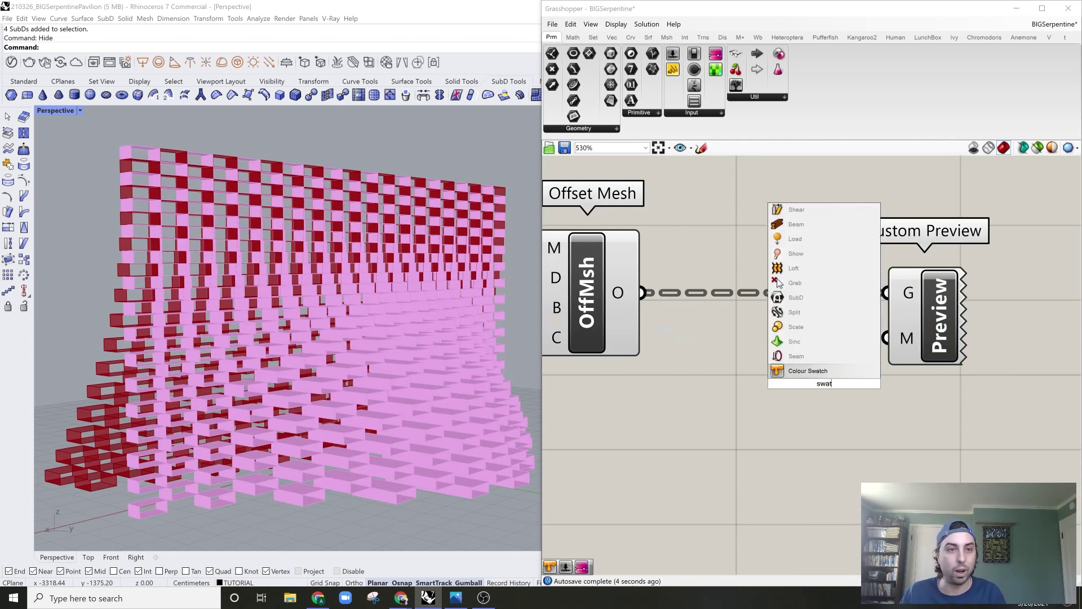
pyautogui.press('Return')
pyautogui.click(859, 398)
pyautogui.moveTo(955, 452); pyautogui.dragTo(975, 422)
pyautogui.click(803, 383)
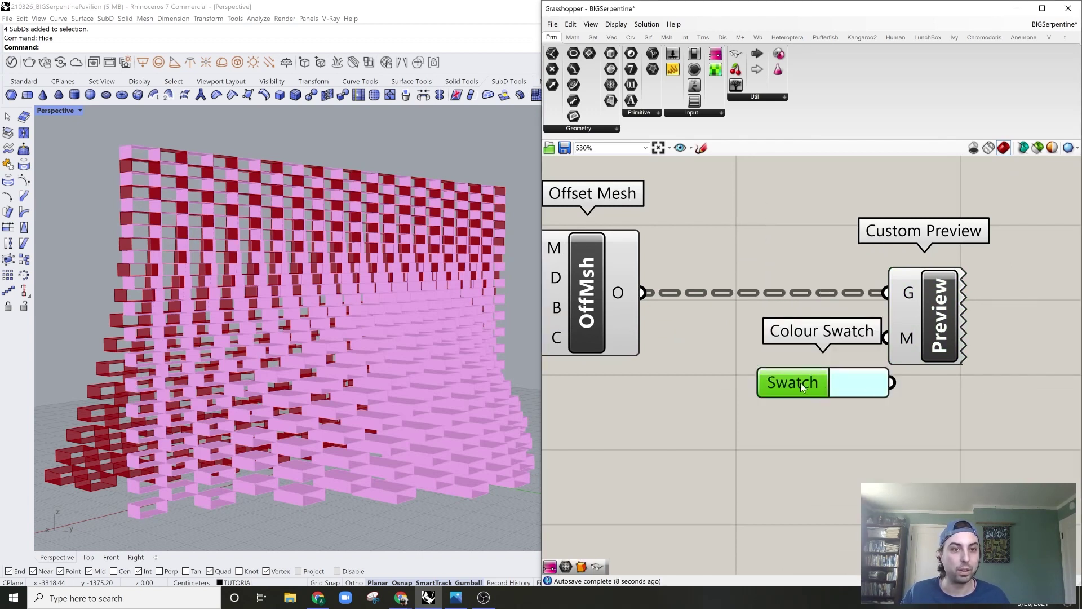
pyautogui.moveTo(802, 384); pyautogui.dragTo(767, 360)
pyautogui.moveTo(862, 365); pyautogui.dragTo(889, 341)
# - Turn off the default preview of the upper Offset Mesh component
pyautogui.scroll(-5, 893, 346)
pyautogui.moveTo(812, 271); pyautogui.dragTo(727, 352)
pyautogui.rightClick(793, 264)
pyautogui.click(837, 282)
pyautogui.click(877, 257)
# - Copy the Custom Preview and Colour Swatch down to the lower chain and feed the copy's G input from the lower Offset Mesh
pyautogui.scroll(-3, 880, 298)
pyautogui.moveTo(888, 345); pyautogui.dragTo(867, 309, button='right')
pyautogui.scroll(2, 904, 267)
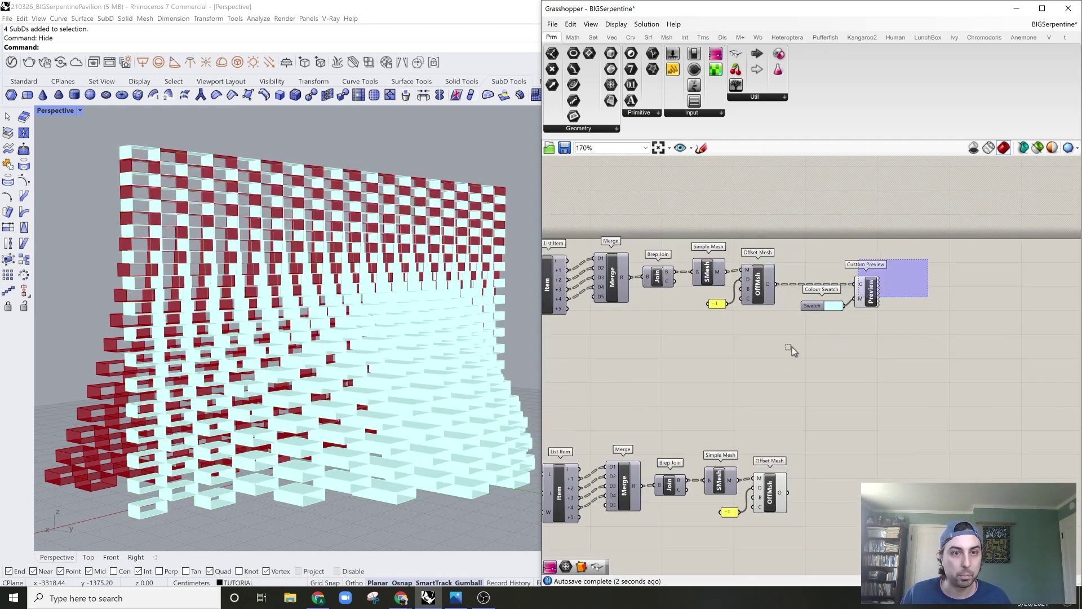
pyautogui.moveTo(926, 259); pyautogui.dragTo(787, 339)
pyautogui.moveTo(879, 301); pyautogui.dragTo(884, 495)
pyautogui.scroll(4, 882, 485)
pyautogui.click(731, 471)
pyautogui.moveTo(725, 468); pyautogui.dragTo(849, 440)
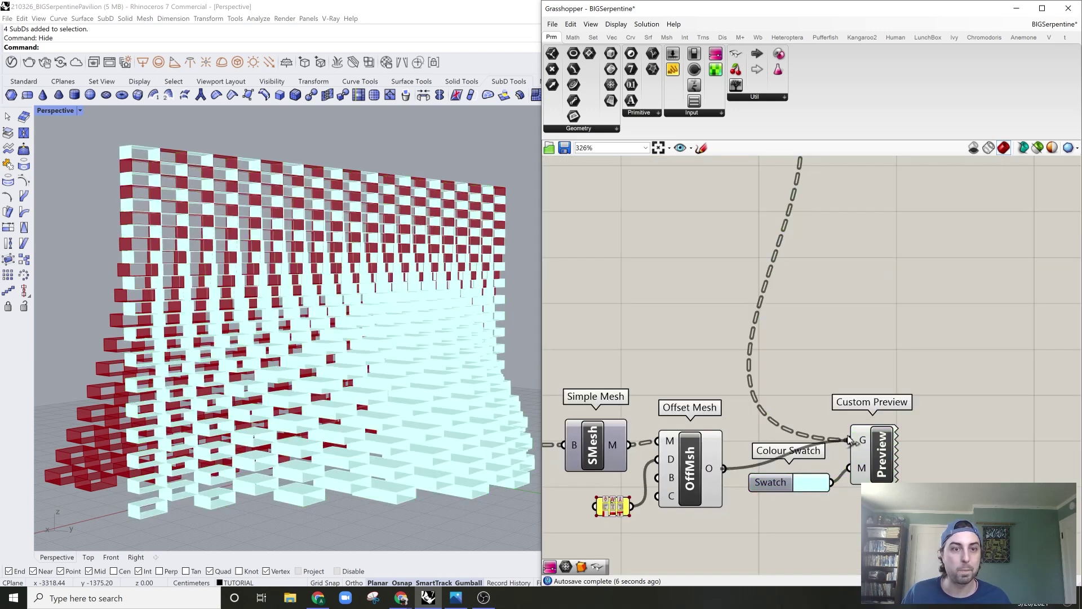
# - Change the copied Colour Swatch to light blue to distinguish the second set of blocks
pyautogui.scroll(4, 790, 499)
pyautogui.click(824, 473)
pyautogui.moveTo(906, 474); pyautogui.dragTo(914, 439)
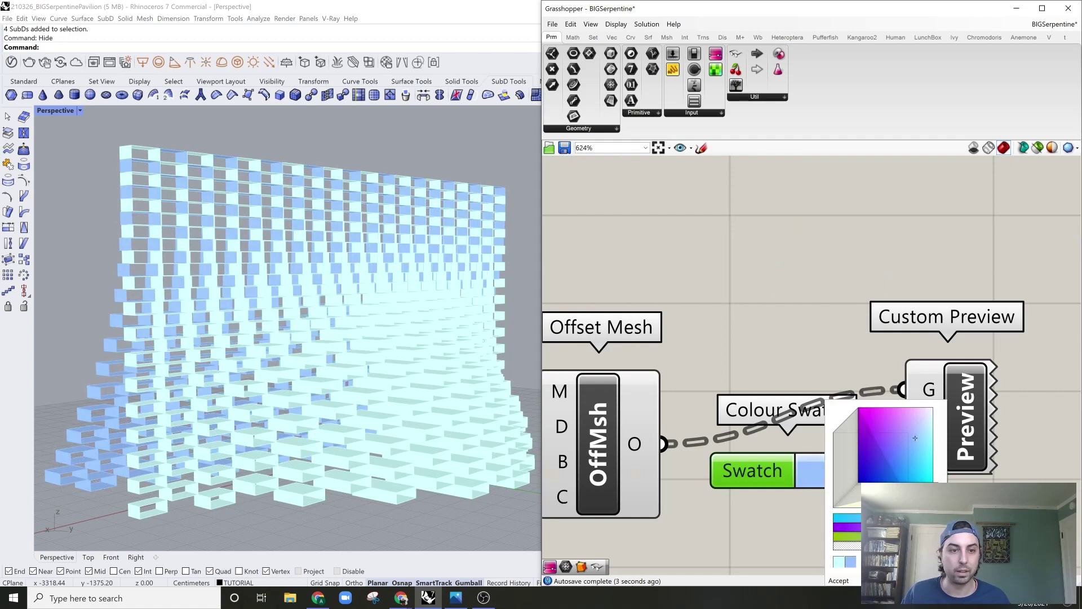
pyautogui.moveTo(337, 402)
pyautogui.mouseDown(button='right')
pyautogui.moveTo(315, 388)
pyautogui.moveTo(355, 405)
pyautogui.moveTo(396, 388)
pyautogui.moveTo(512, 387)
pyautogui.moveTo(363, 389)
pyautogui.moveTo(418, 363)
pyautogui.moveTo(439, 336)
pyautogui.moveTo(429, 338)
pyautogui.mouseUp(button='right')
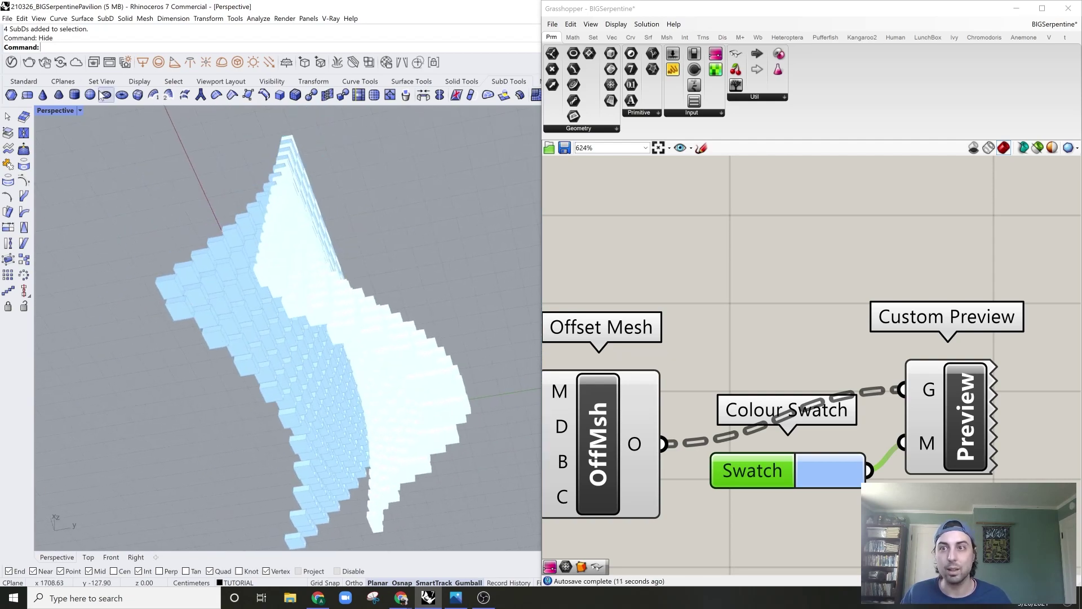
# - Set the Perspective viewport's display mode to Arctic
pyautogui.click(60, 110)
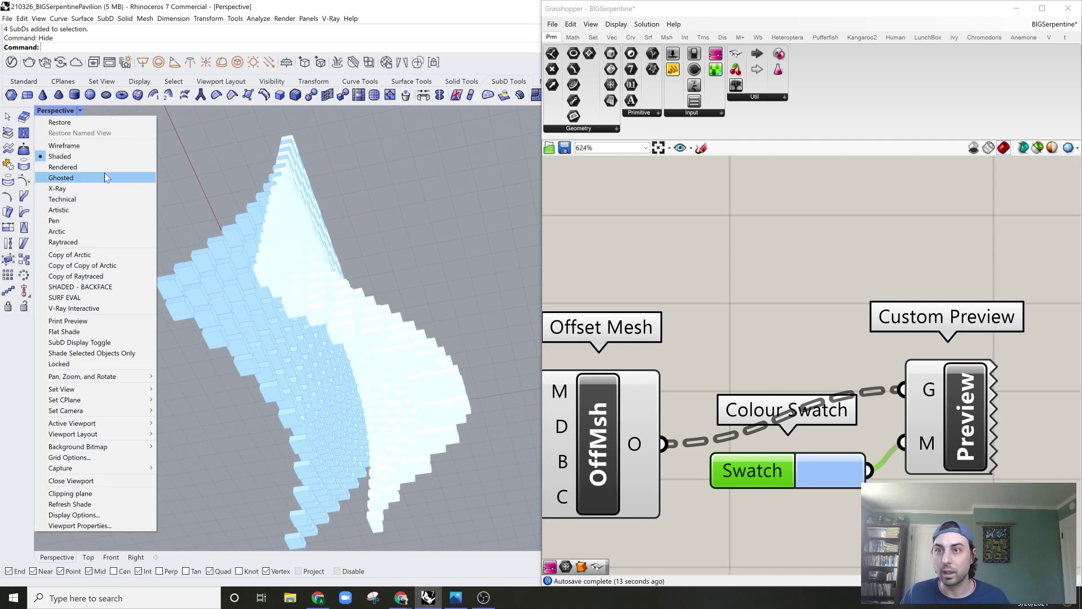
pyautogui.click(96, 229)
pyautogui.moveTo(293, 338); pyautogui.dragTo(372, 296, button='right')
# - Turn off the preview of the lower chain's Simple Mesh and Offset Mesh components
pyautogui.scroll(-5, 929, 235)
pyautogui.moveTo(903, 224); pyautogui.dragTo(745, 394)
pyautogui.middleClick(839, 227)
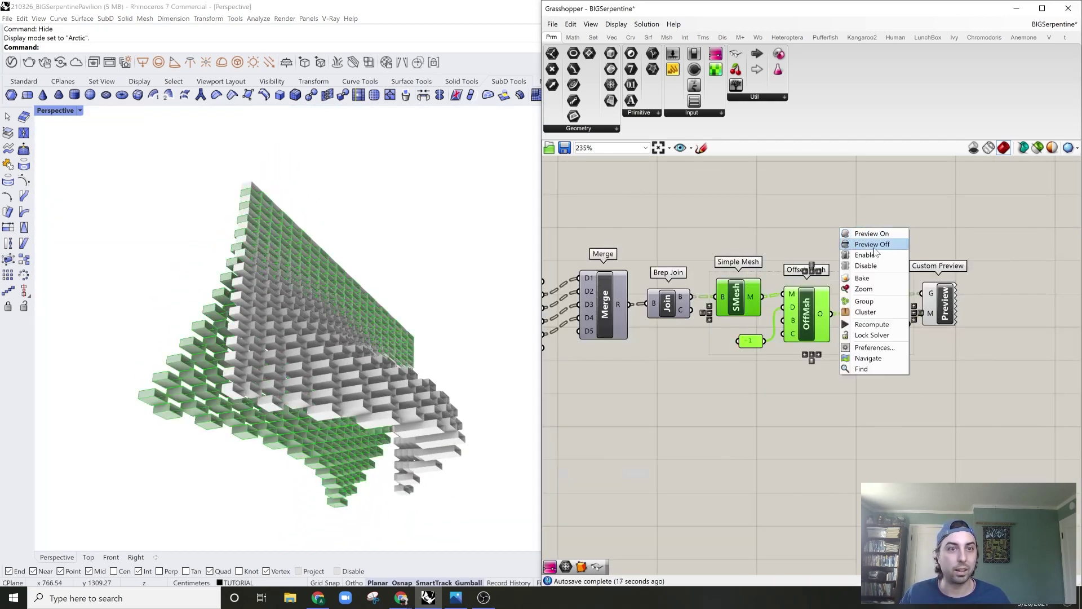
pyautogui.click(874, 246)
pyautogui.click(865, 241)
# - Group the U Divisions and V Divisions sliders that feed Quad Panels
pyautogui.moveTo(285, 362); pyautogui.dragTo(302, 380, button='right')
pyautogui.scroll(-6, 745, 298)
pyautogui.scroll(2, 804, 320)
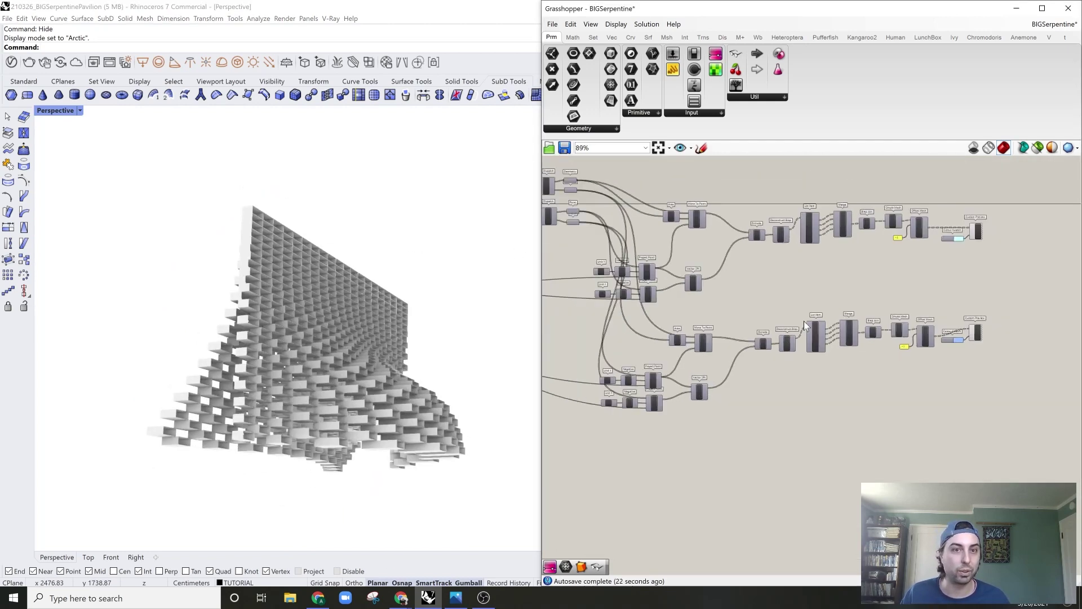
pyautogui.scroll(8, 749, 318)
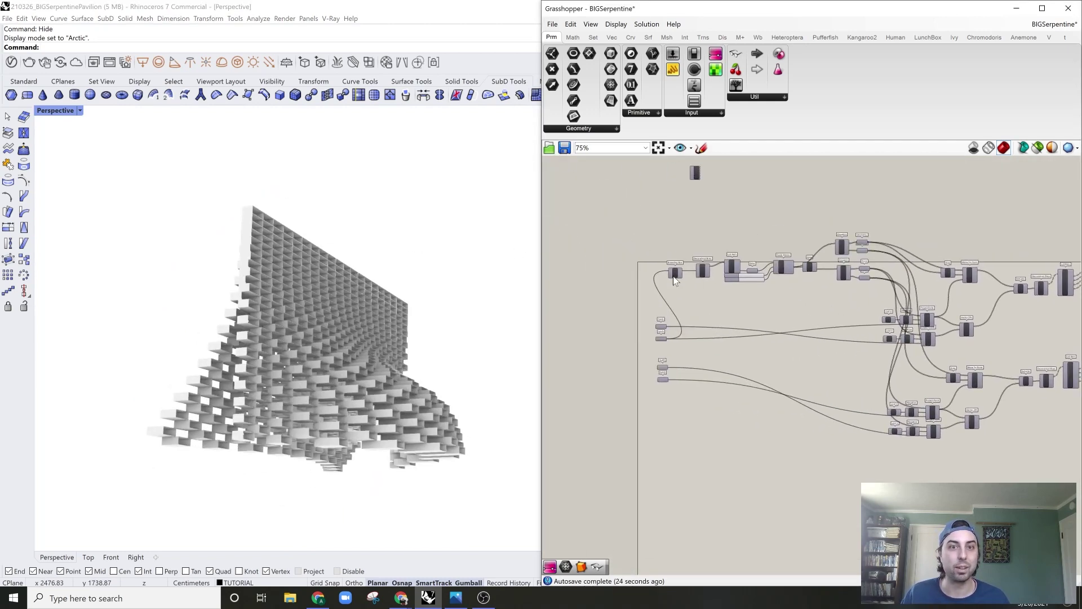
pyautogui.scroll(1, 766, 324)
pyautogui.moveTo(776, 418); pyautogui.dragTo(729, 407)
pyautogui.scroll(-3, 795, 344)
pyautogui.middleClick(836, 331)
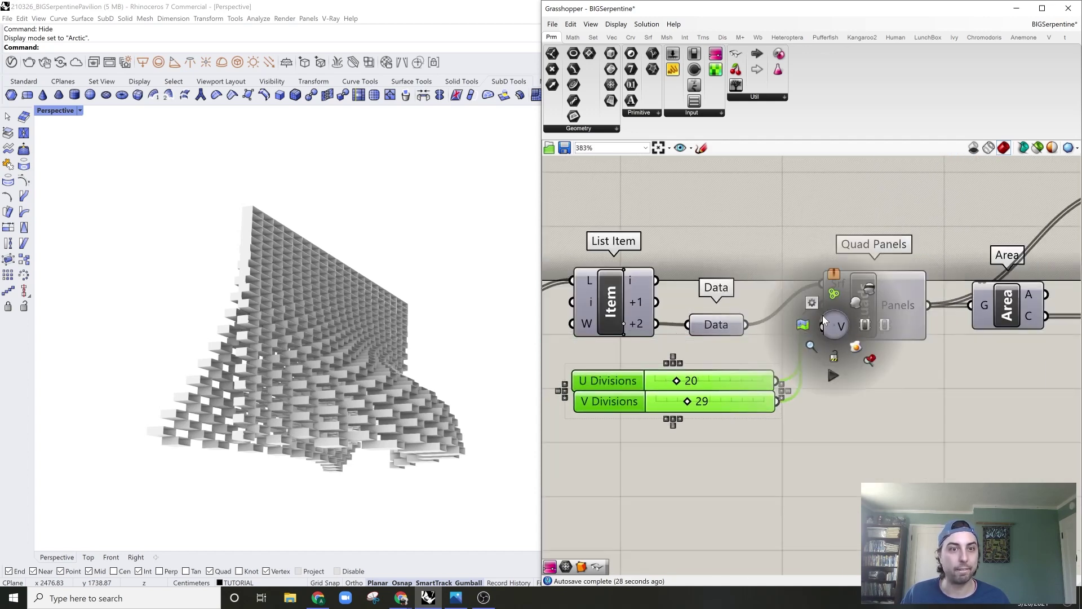
pyautogui.click(833, 295)
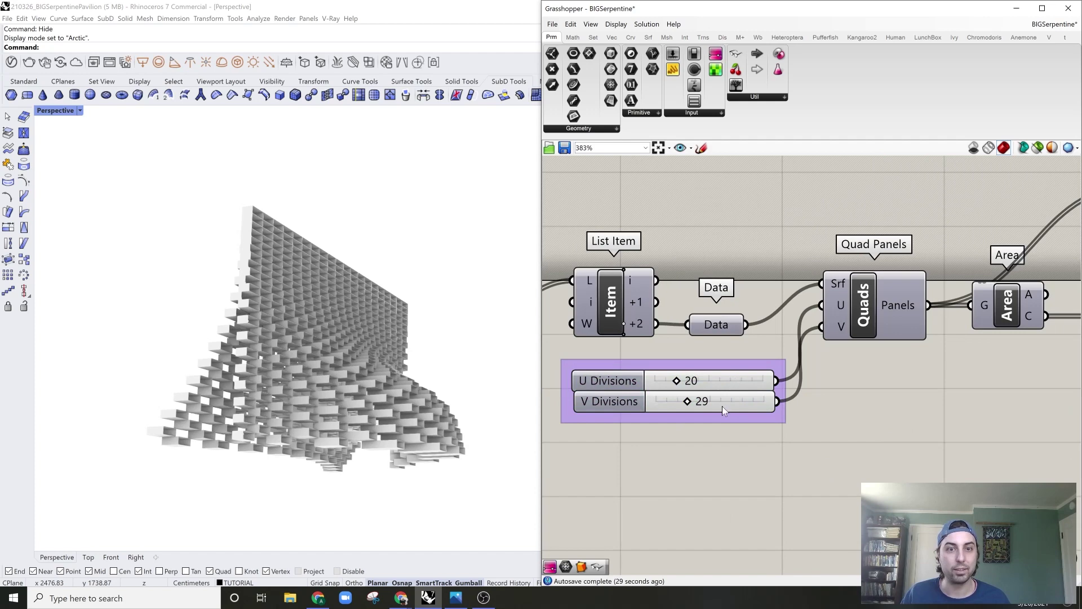
# - Set the U Divisions slider to 30
pyautogui.scroll(3, 722, 406)
pyautogui.moveTo(370, 340); pyautogui.dragTo(410, 402, button='right')
pyautogui.doubleClick(705, 364)
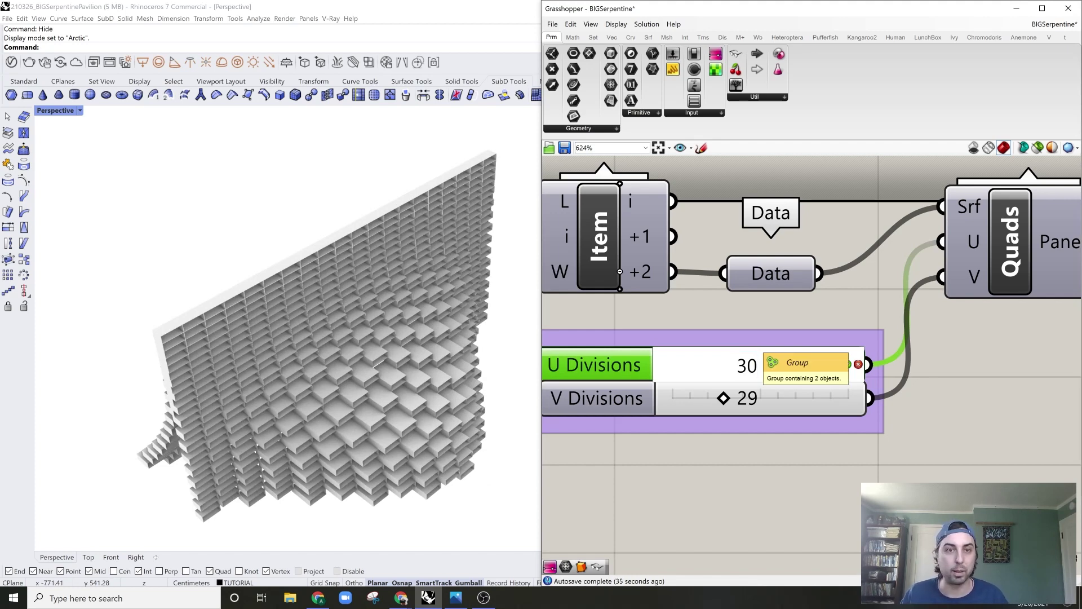
pyautogui.press('Return')
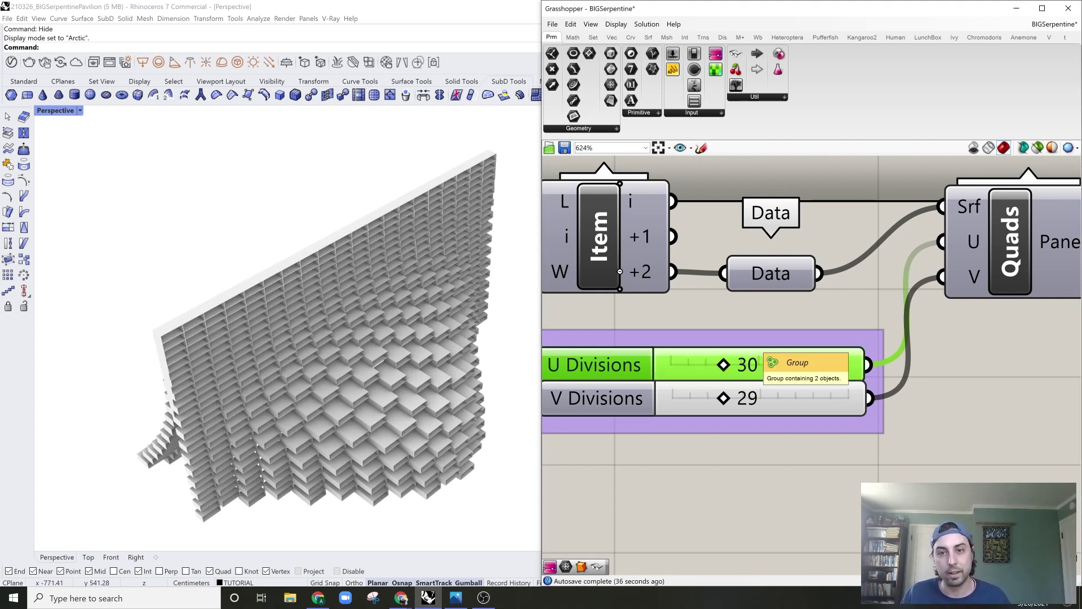
# - Switch to Chrome, open the Dezeen pavilion photo in the image results, and arrange the browser beside the Rhino window
pyautogui.moveTo(364, 332); pyautogui.dragTo(381, 313, button='right')
pyautogui.moveTo(473, 389); pyautogui.dragTo(398, 407, button='right')
pyautogui.moveTo(401, 597)
pyautogui.click(468, 560)
pyautogui.scroll(7, 451, 341)
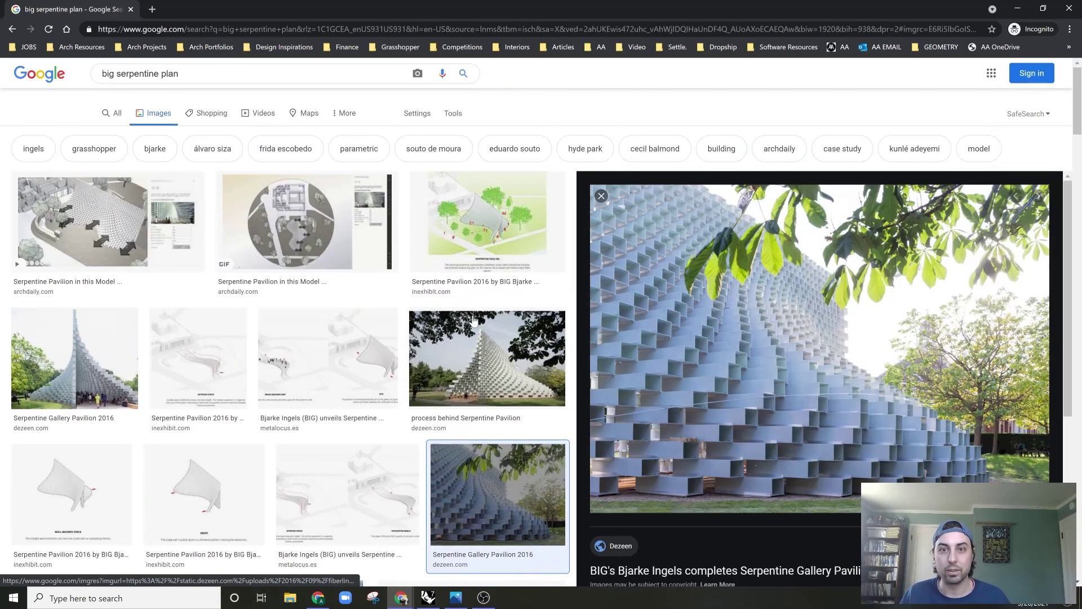
pyautogui.click(496, 355)
pyautogui.press('super+Right')
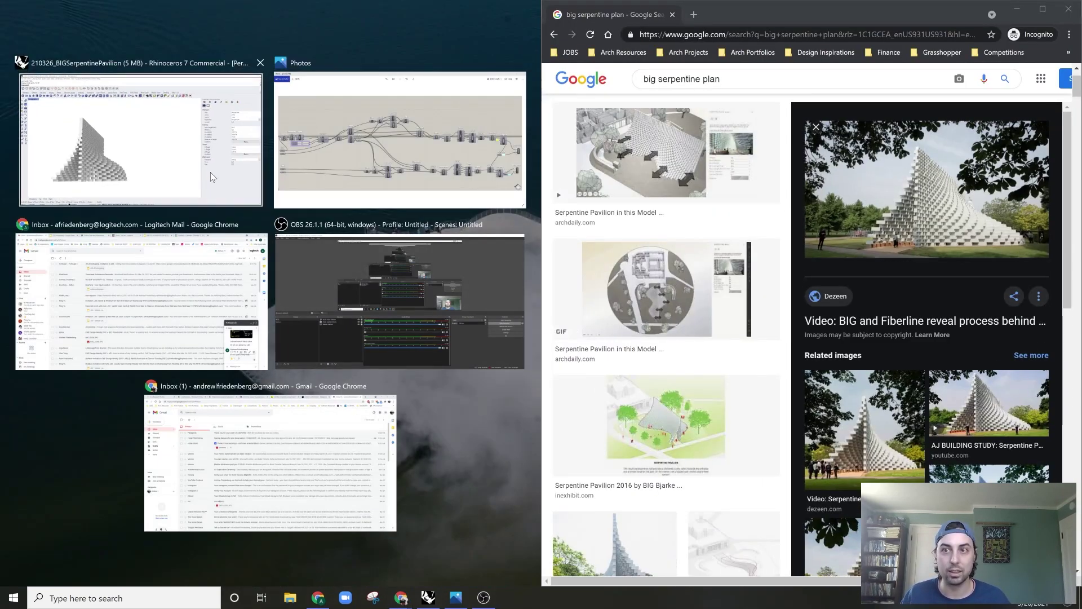
pyautogui.click(211, 171)
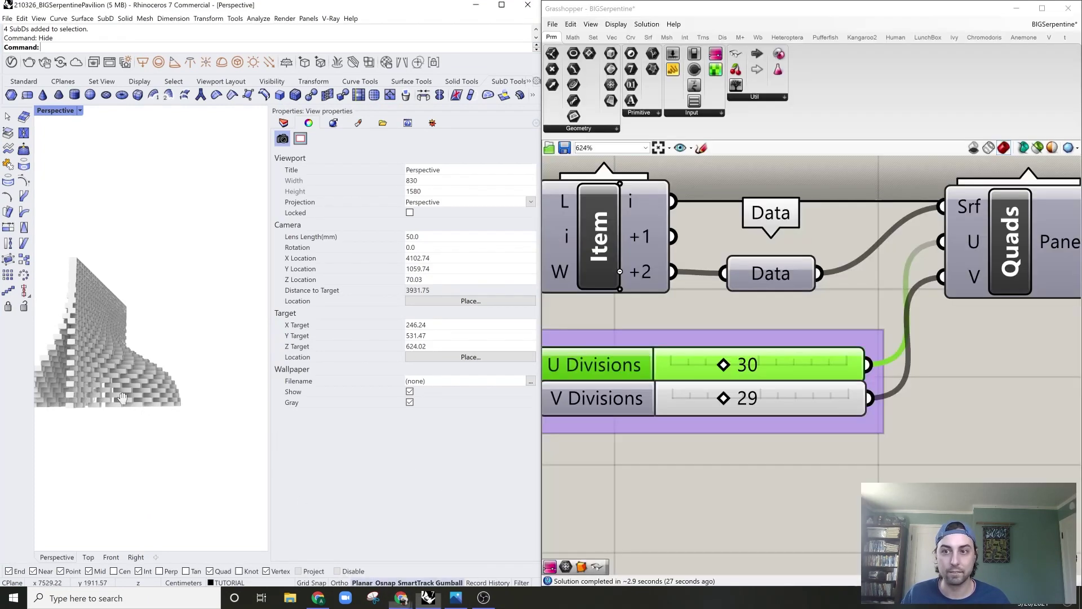
# - Compare the modelled wall with the pavilion photo from a similar low viewpoint
pyautogui.keyDown('shift'); pyautogui.moveTo(122, 397); pyautogui.dragTo(192, 406, button='right'); pyautogui.keyUp('shift')
pyautogui.scroll(2, 229, 417)
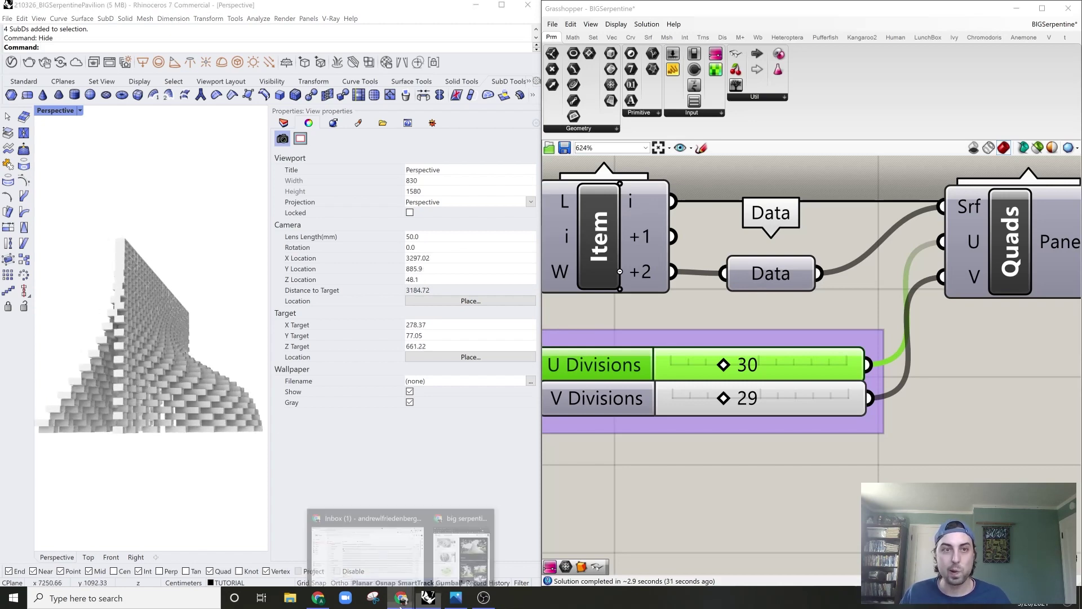
pyautogui.click(486, 563)
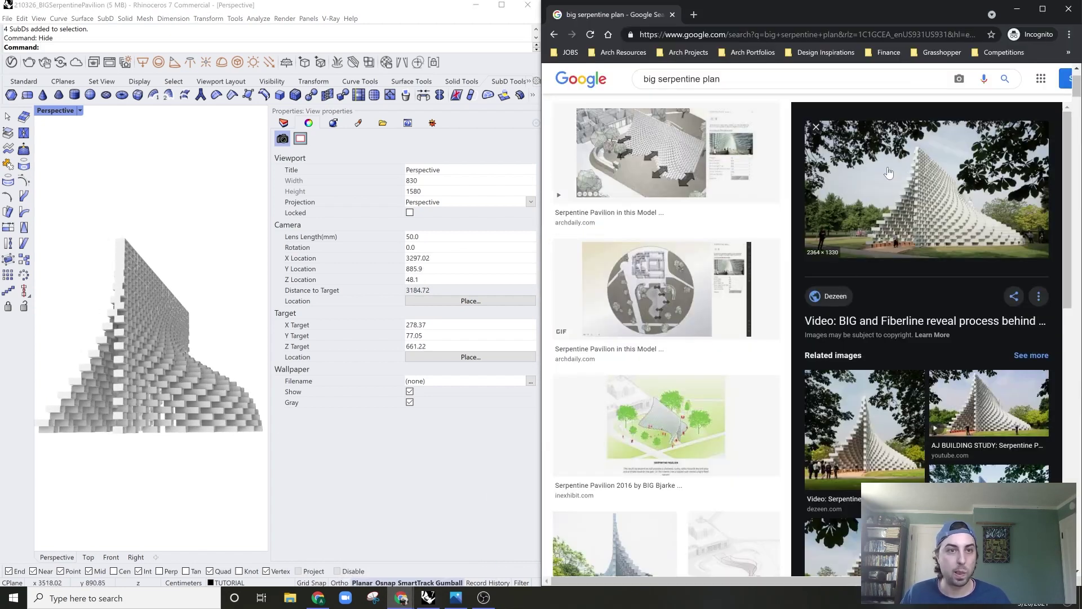
pyautogui.moveTo(209, 375); pyautogui.dragTo(197, 374, button='right')
# - Set the Perspective viewport to Shaded display and show the hidden SubD wall surfaces
pyautogui.click(57, 111)
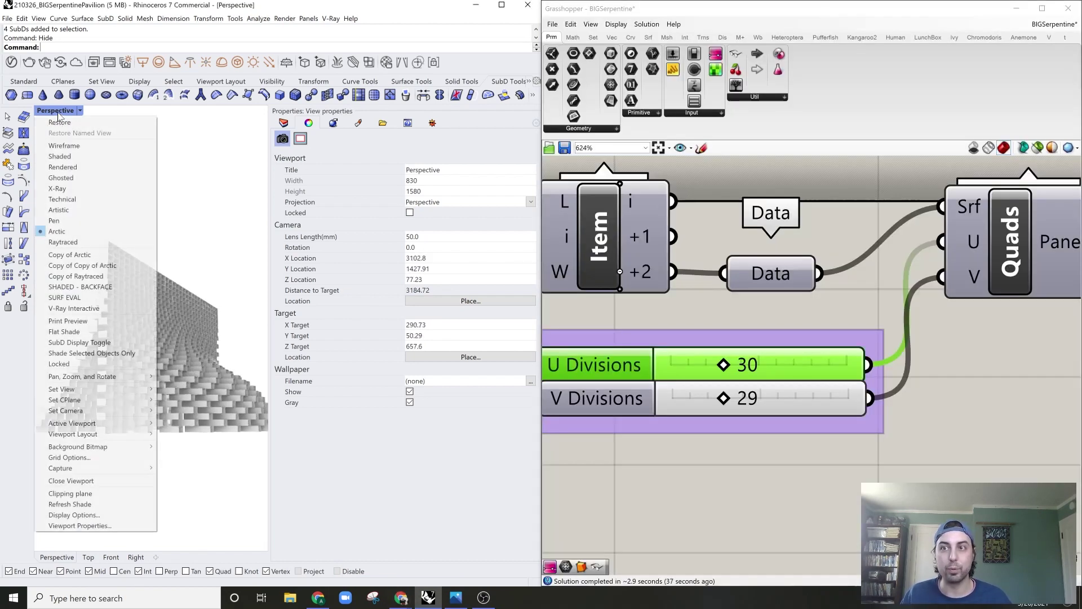
pyautogui.click(73, 144)
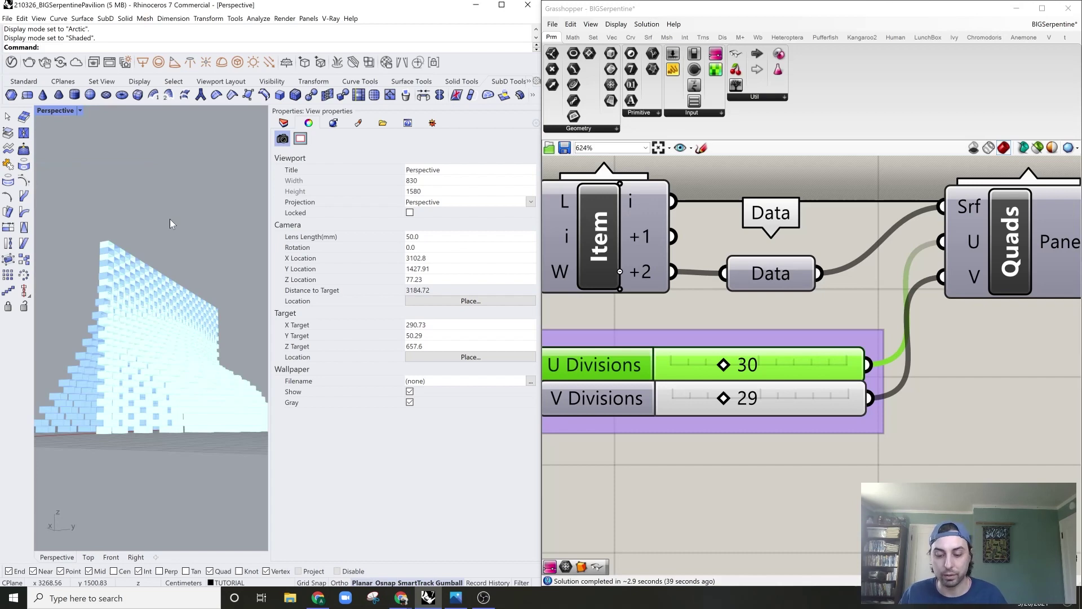
pyautogui.write('Show')
pyautogui.press('Return')
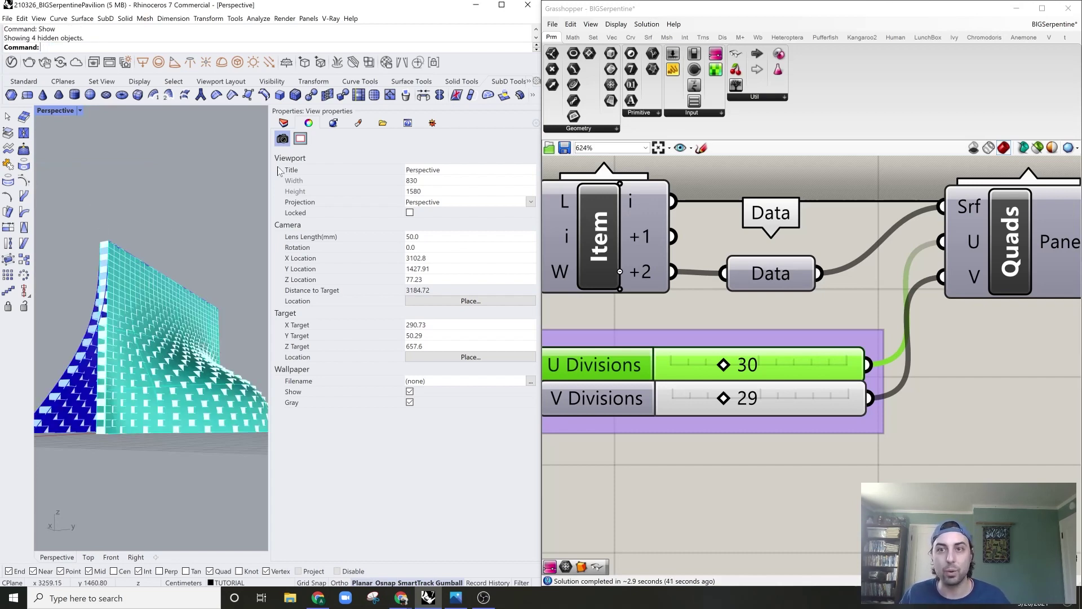
# - Maximize the Rhino window with Grasshopper minimized, and switch the SubDs to flat display
pyautogui.click(501, 6)
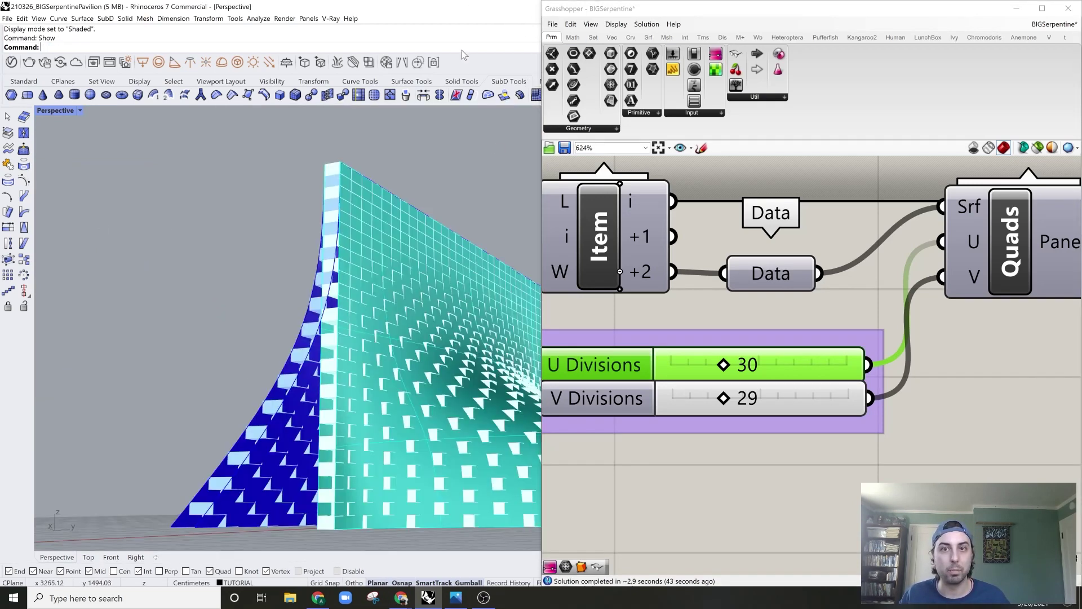
pyautogui.click(1016, 8)
pyautogui.moveTo(507, 316); pyautogui.dragTo(572, 314, button='right')
pyautogui.scroll(2, 519, 410)
pyautogui.moveTo(520, 410); pyautogui.dragTo(581, 341, button='right')
pyautogui.press('Tab')
pyautogui.scroll(-2, 519, 420)
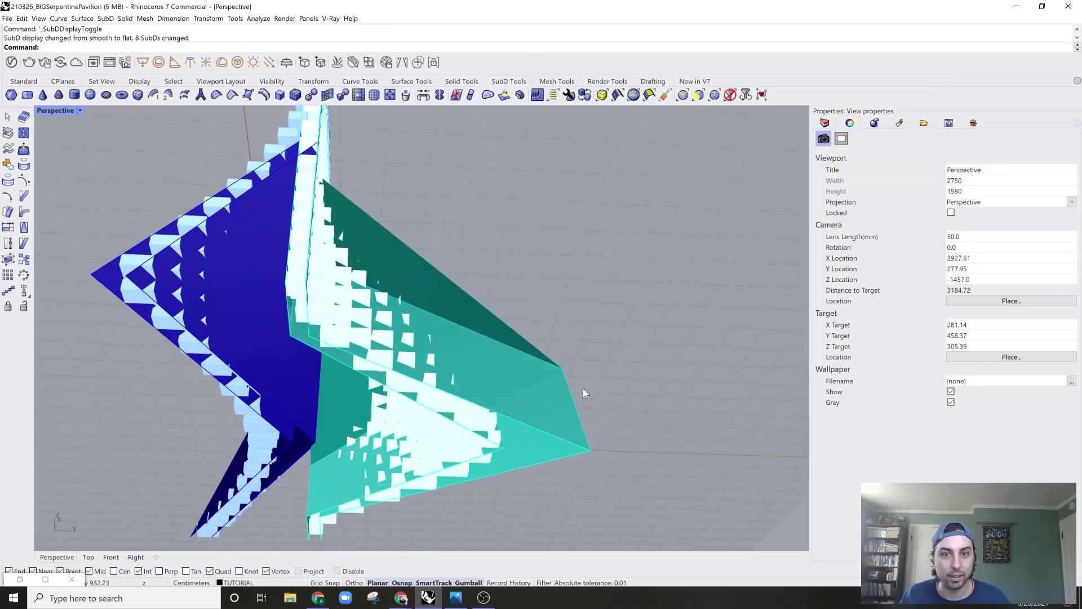
# - Select the outer lower edges of both cyan SubDs and move them farther outward along the Y direction
pyautogui.click(578, 419)
pyautogui.press('Escape')
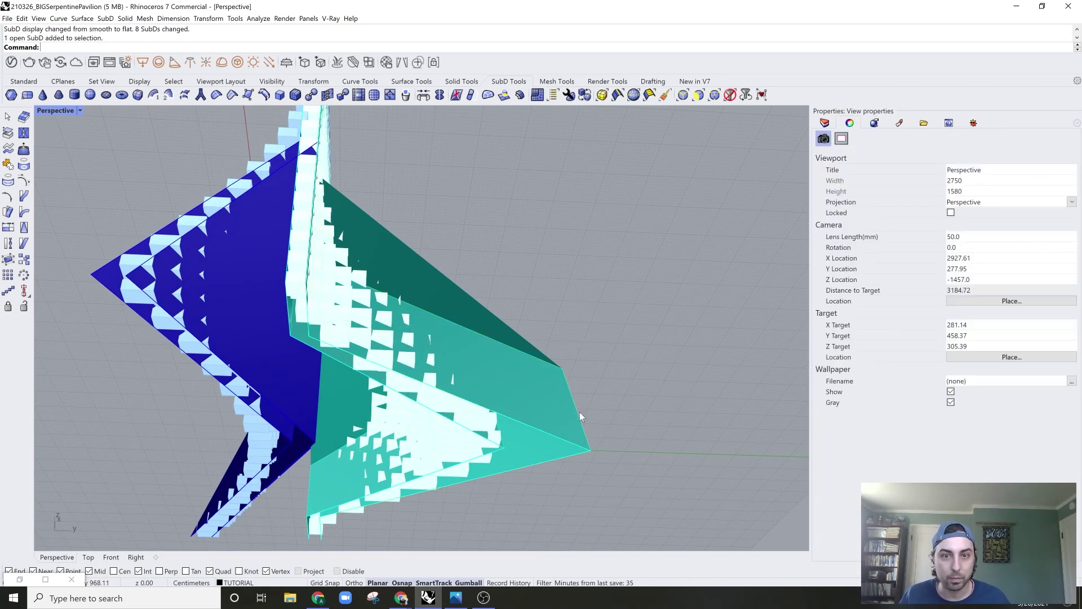
pyautogui.keyDown('ctrl'); pyautogui.keyDown('shift'); pyautogui.click(578, 418); pyautogui.keyUp('shift'); pyautogui.keyUp('ctrl')
pyautogui.keyDown('ctrl'); pyautogui.keyDown('shift'); pyautogui.click(503, 431); pyautogui.keyUp('shift'); pyautogui.keyUp('ctrl')
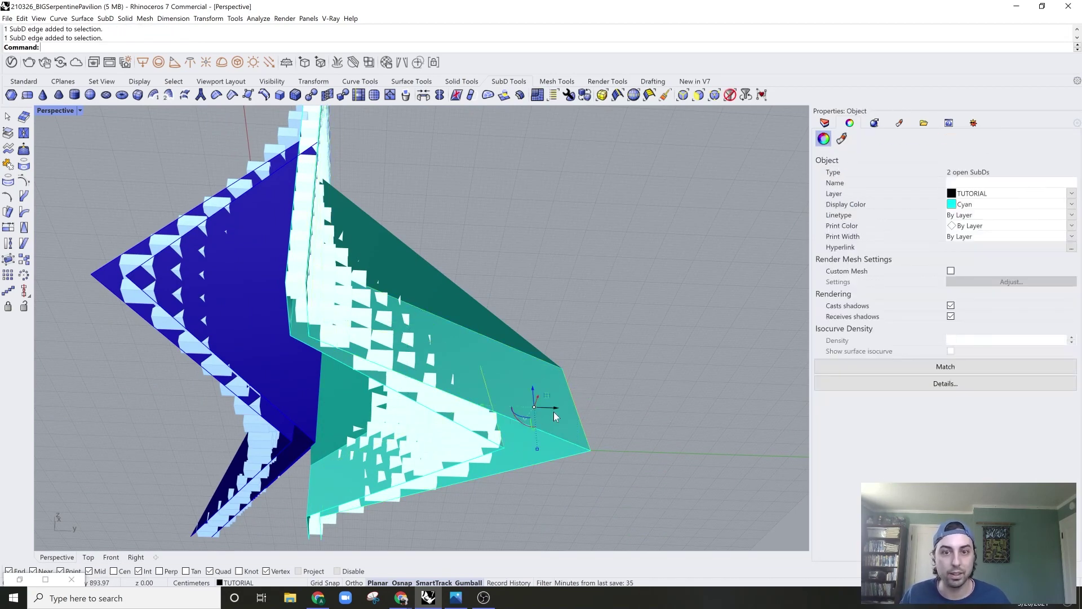
pyautogui.moveTo(554, 412); pyautogui.dragTo(543, 448, button='right')
pyautogui.moveTo(563, 391); pyautogui.dragTo(640, 394)
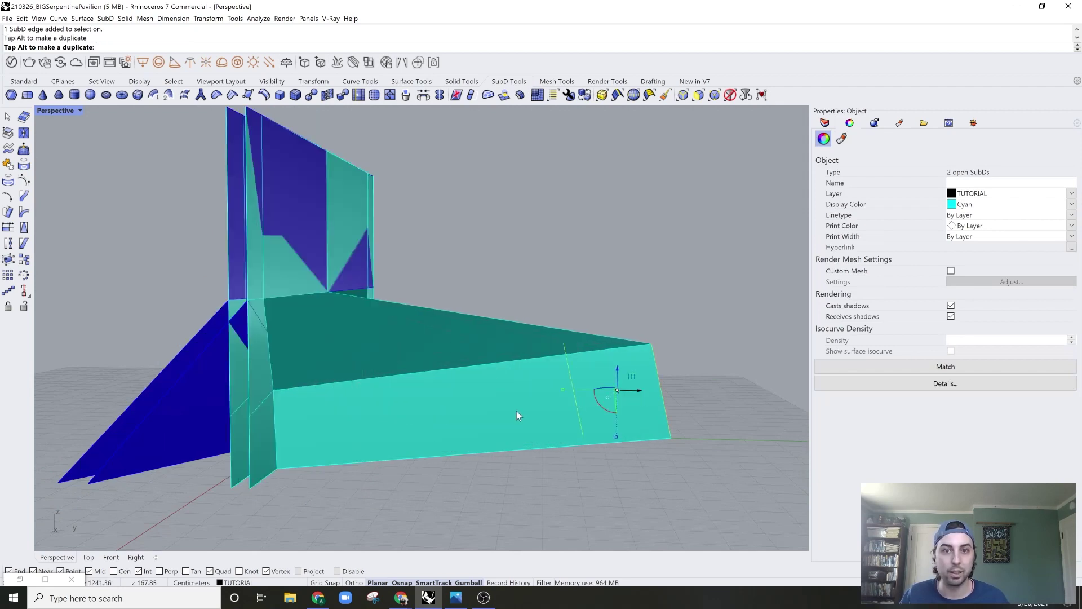
pyautogui.moveTo(514, 404); pyautogui.dragTo(491, 398, button='right')
pyautogui.press('Escape')
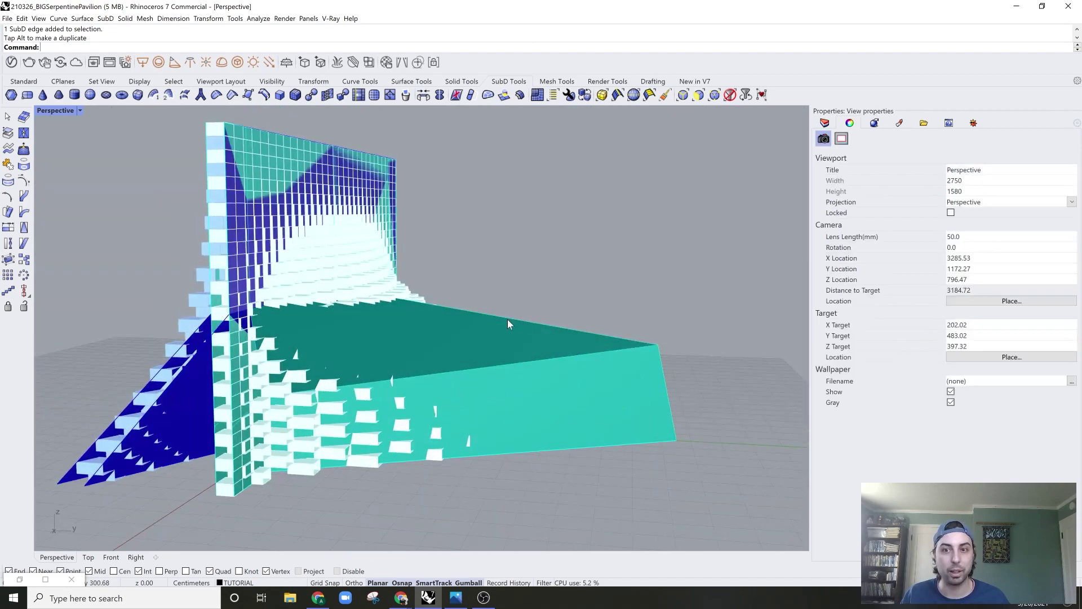
# - Return the SubD wall surfaces to smooth display
pyautogui.press('Tab')
pyautogui.moveTo(462, 317); pyautogui.dragTo(540, 226, button='right')
pyautogui.keyDown('shift'); pyautogui.moveTo(540, 225); pyautogui.dragTo(551, 293, button='right'); pyautogui.keyUp('shift')
pyautogui.press('Tab')
pyautogui.press('Tab')
# - Select the SubD vertices at the upper corners of the walls and move them sideways so the top leans over
pyautogui.moveTo(570, 193); pyautogui.dragTo(209, 194, button='right')
pyautogui.keyDown('ctrl'); pyautogui.keyDown('shift'); pyautogui.moveTo(276, 237); pyautogui.dragTo(277, 239); pyautogui.keyUp('shift'); pyautogui.keyUp('ctrl')
pyautogui.moveTo(674, 192); pyautogui.dragTo(569, 196, button='right')
pyautogui.keyDown('ctrl'); pyautogui.keyDown('shift'); pyautogui.moveTo(581, 187); pyautogui.dragTo(625, 242); pyautogui.keyUp('shift'); pyautogui.keyUp('ctrl')
pyautogui.moveTo(623, 252); pyautogui.dragTo(464, 239, button='right')
pyautogui.moveTo(350, 219); pyautogui.dragTo(417, 220)
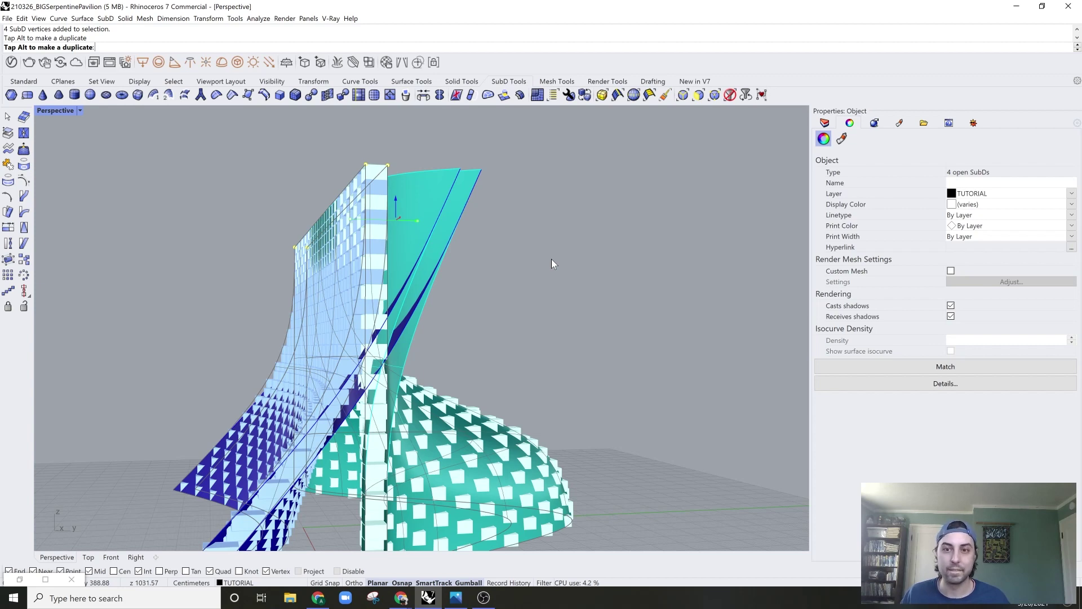
pyautogui.press('Escape')
# - Hide the four reshaped SubD surfaces so only the block geometry shows
pyautogui.moveTo(551, 264); pyautogui.dragTo(514, 293, button='right')
pyautogui.moveTo(441, 288); pyautogui.dragTo(515, 295, button='right')
pyautogui.moveTo(524, 190); pyautogui.dragTo(349, 270)
pyautogui.hotkey('ctrl', 'h')
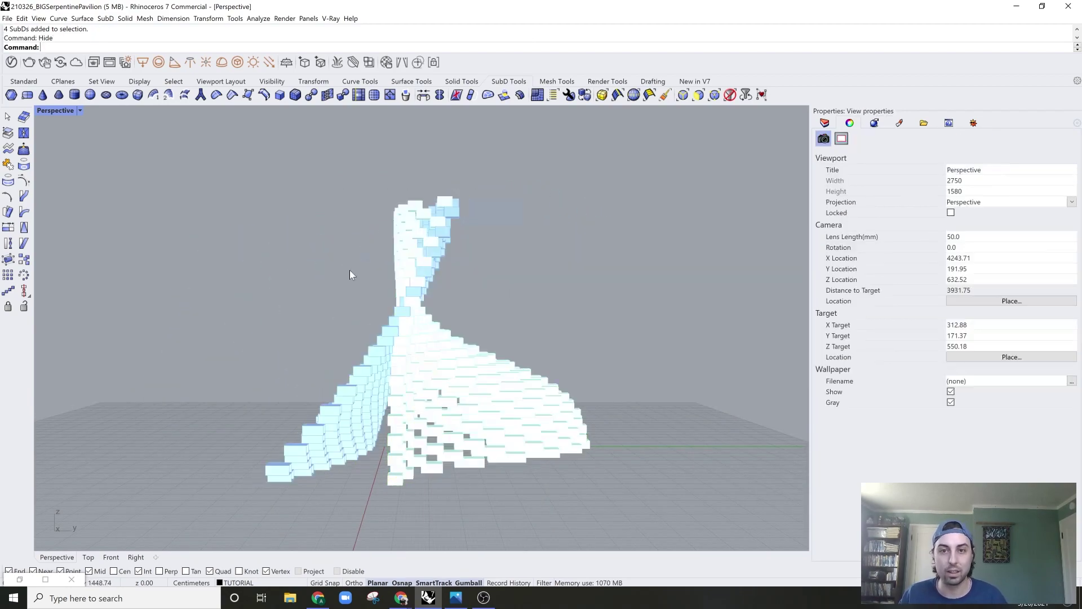
# - Show the hidden SubD surfaces again and move the bottom corner vertices of the two cyan SubDs outward along the Y direction
pyautogui.scroll(2, 349, 269)
pyautogui.moveTo(349, 274); pyautogui.dragTo(558, 248, button='right')
pyautogui.press('Return')
pyautogui.moveTo(406, 492); pyautogui.dragTo(511, 555)
pyautogui.moveTo(451, 530); pyautogui.dragTo(318, 519)
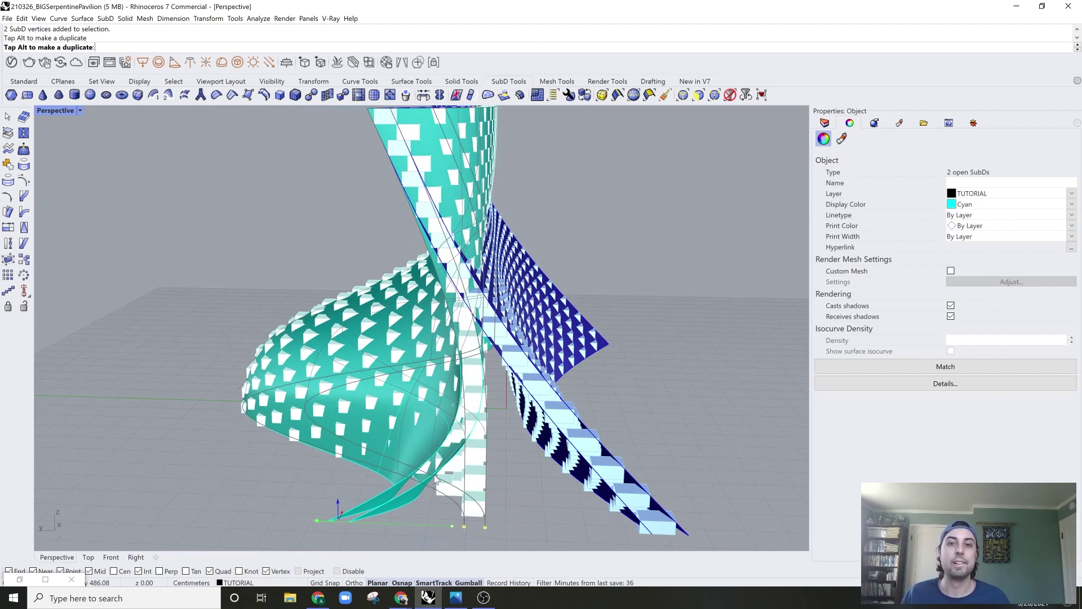
pyautogui.moveTo(451, 467); pyautogui.dragTo(455, 463)
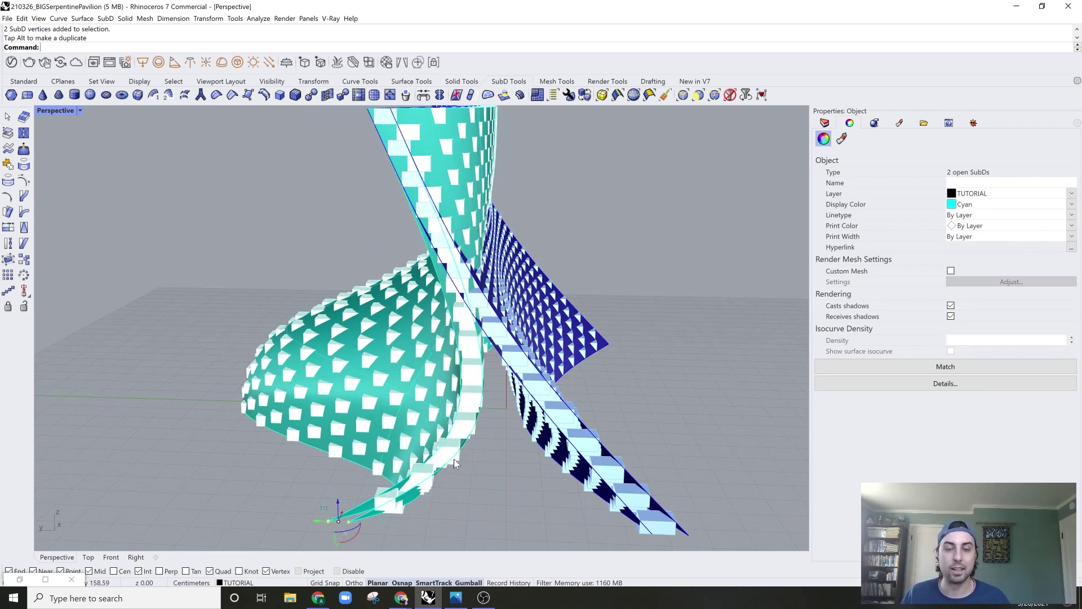
pyautogui.click(705, 404)
# - Select all four SubD wall surfaces and hide them again, leaving only the blocks on display
pyautogui.scroll(-5, 665, 366)
pyautogui.keyDown('shift'); pyautogui.moveTo(659, 259); pyautogui.dragTo(597, 316, button='right'); pyautogui.keyUp('shift')
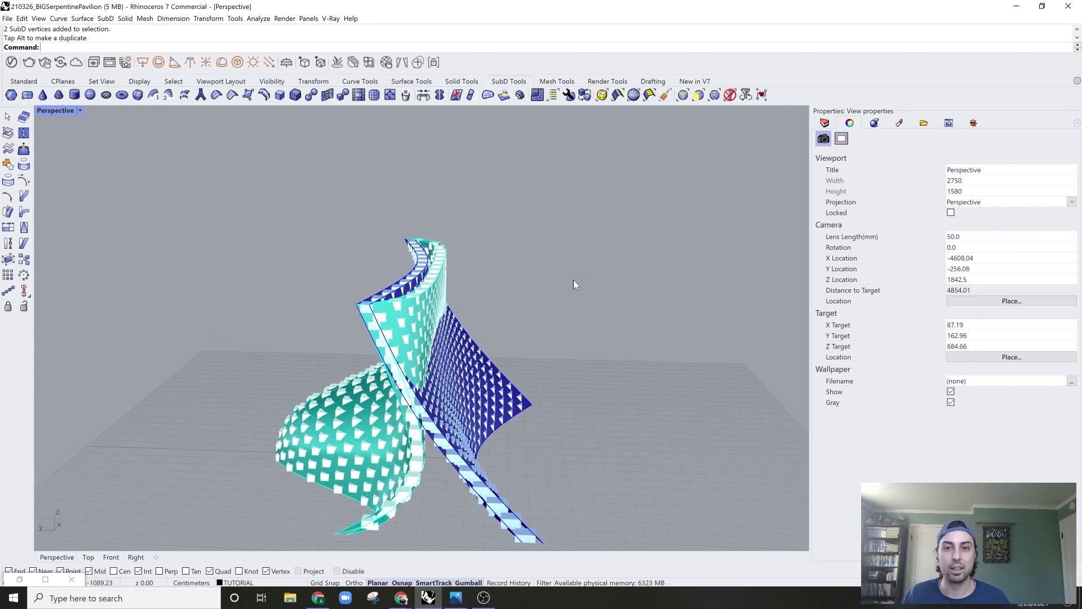
pyautogui.moveTo(583, 282); pyautogui.dragTo(279, 417)
pyautogui.hotkey('ctrl', 'h')
# - Switch the Perspective viewport to the Rendered display mode and inspect the block walls from both sides
pyautogui.moveTo(252, 415); pyautogui.dragTo(338, 367, button='right')
pyautogui.scroll(4, 396, 391)
pyautogui.scroll(-2, 395, 379)
pyautogui.click(55, 111)
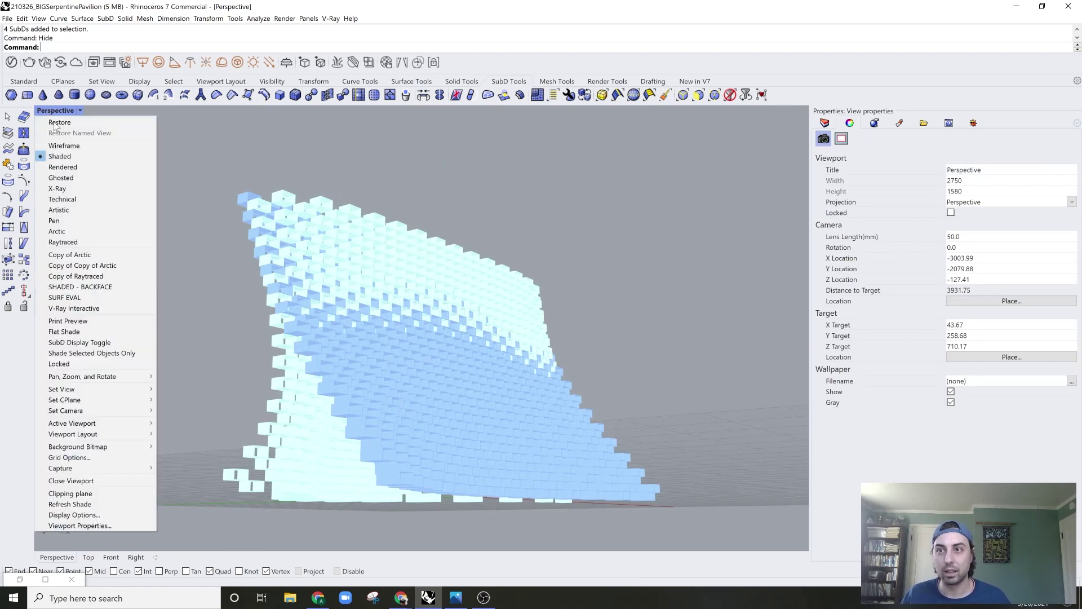
pyautogui.click(85, 166)
pyautogui.moveTo(212, 316); pyautogui.dragTo(494, 399, button='right')
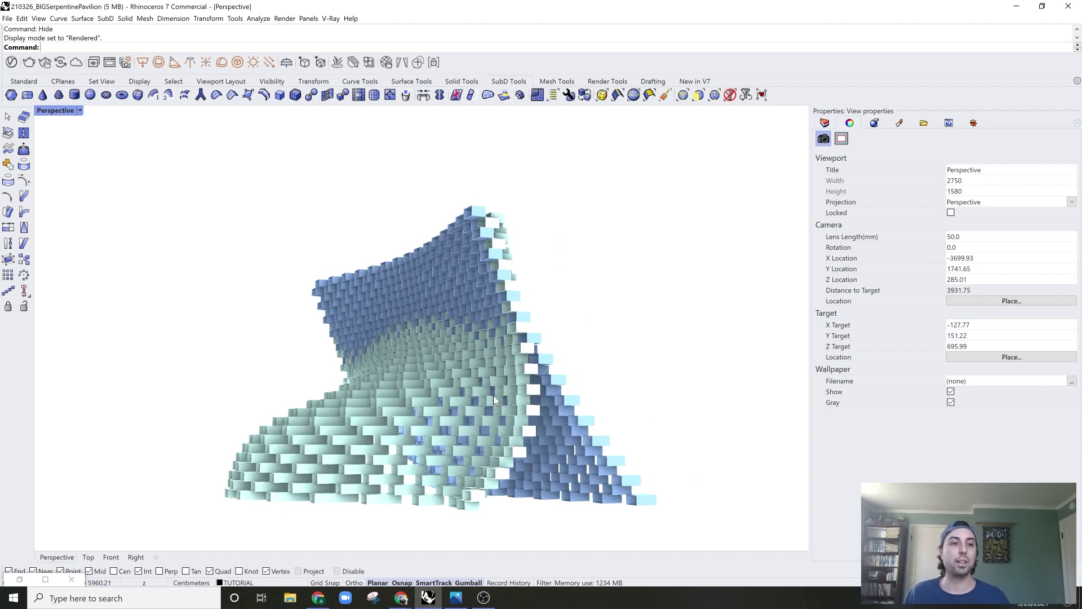
pyautogui.moveTo(484, 363)
pyautogui.mouseDown(button='right')
pyautogui.moveTo(442, 359)
pyautogui.moveTo(482, 376)
pyautogui.mouseUp(button='right')
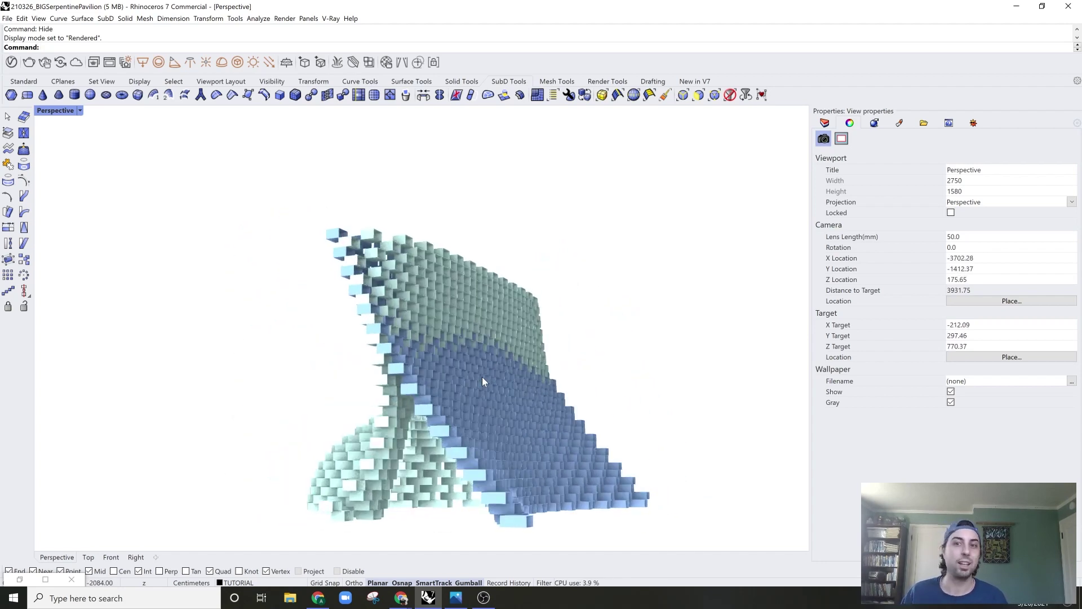